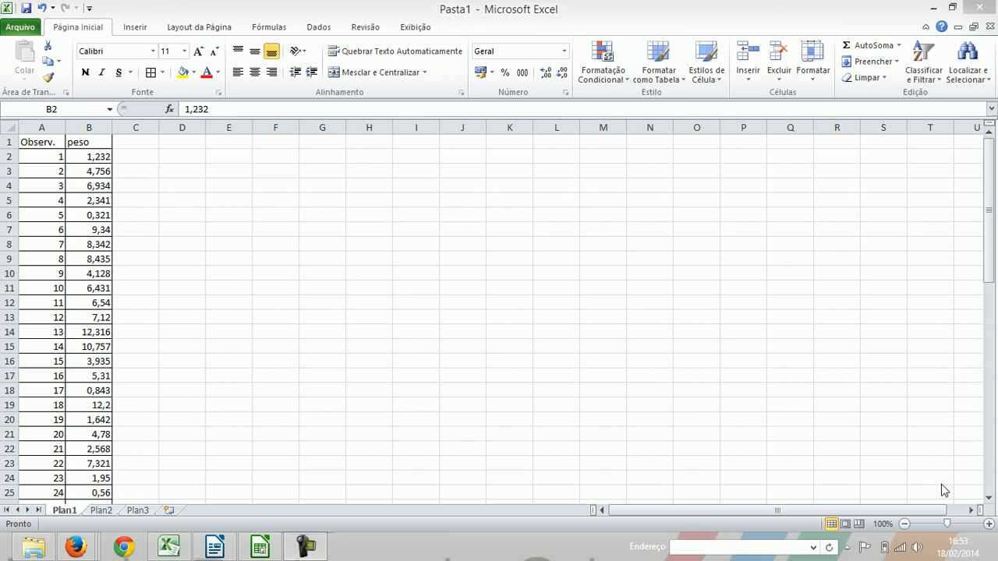
# Compare the package weights table in the LibreOffice Writer document with the peso column listed in the Excel worksheet.
pyautogui.hotkey('alt', 'Tab')
pyautogui.hotkey('alt', 'Tab')
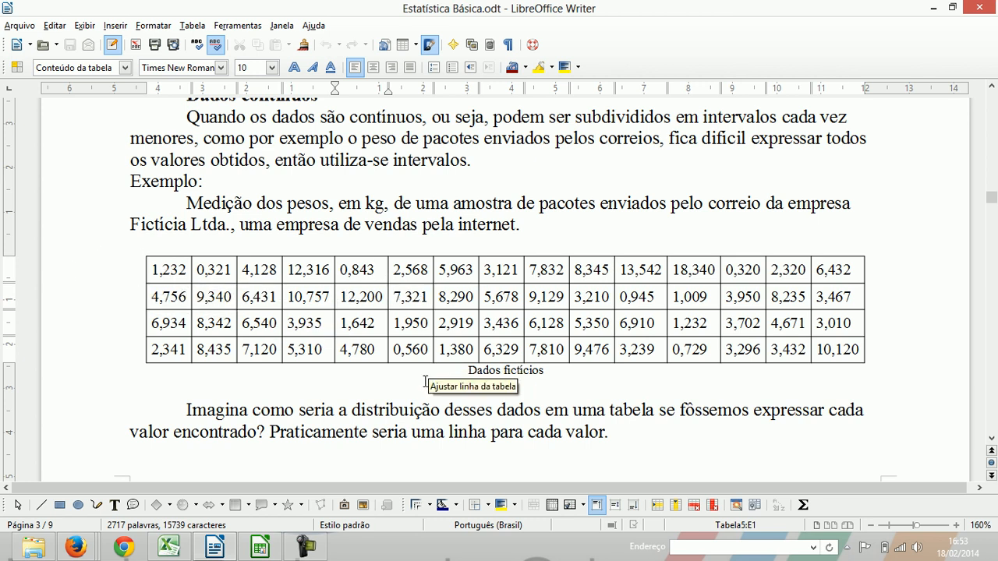
pyautogui.hotkey('alt', 'Tab')
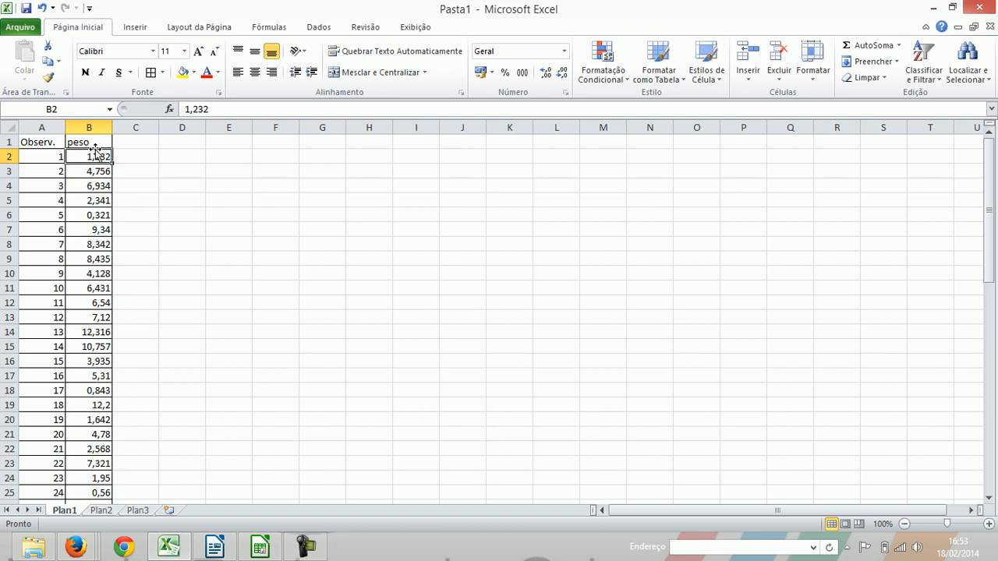
pyautogui.scroll(-1, 109, 366)
pyautogui.scroll(-10, 109, 366)
pyautogui.scroll(-4, 119, 347)
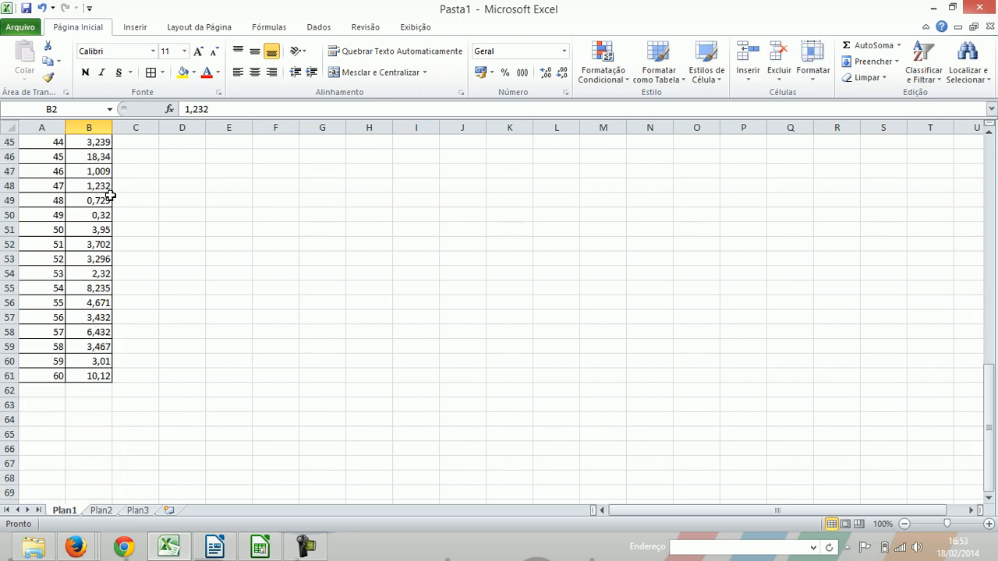
pyautogui.scroll(10, 111, 197)
pyautogui.scroll(5, 113, 265)
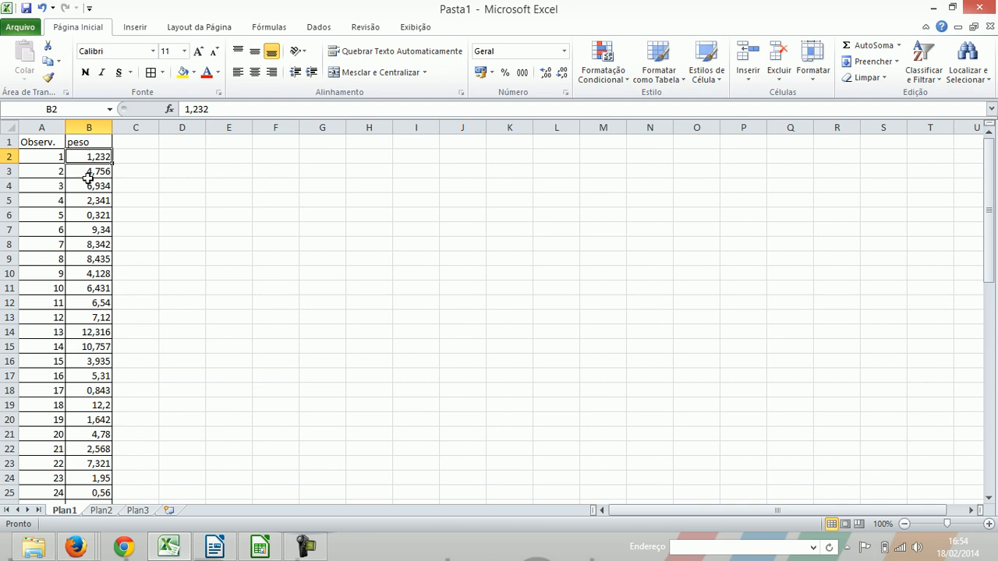
pyautogui.hotkey('alt', 'Tab')
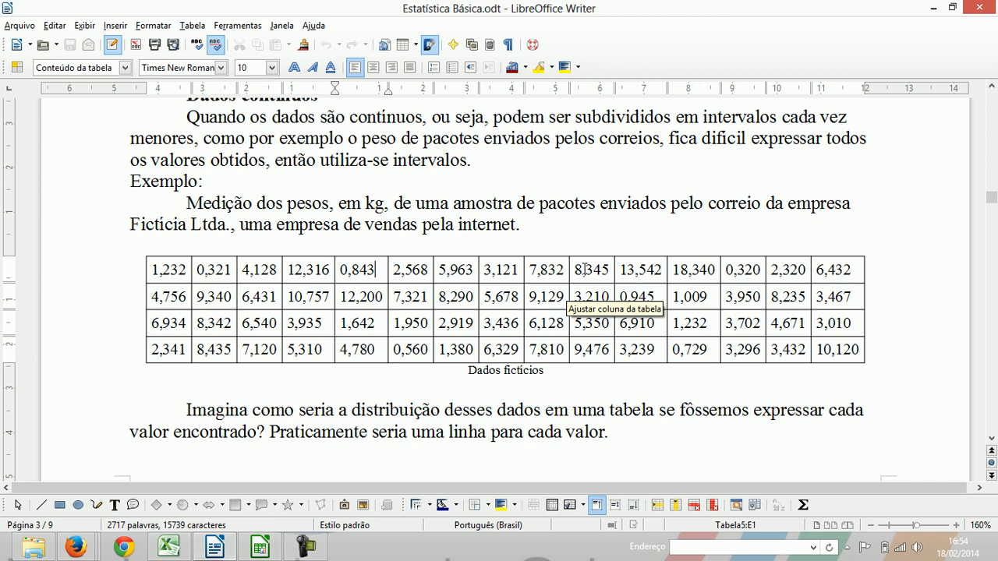
pyautogui.hotkey('alt', 'Tab')
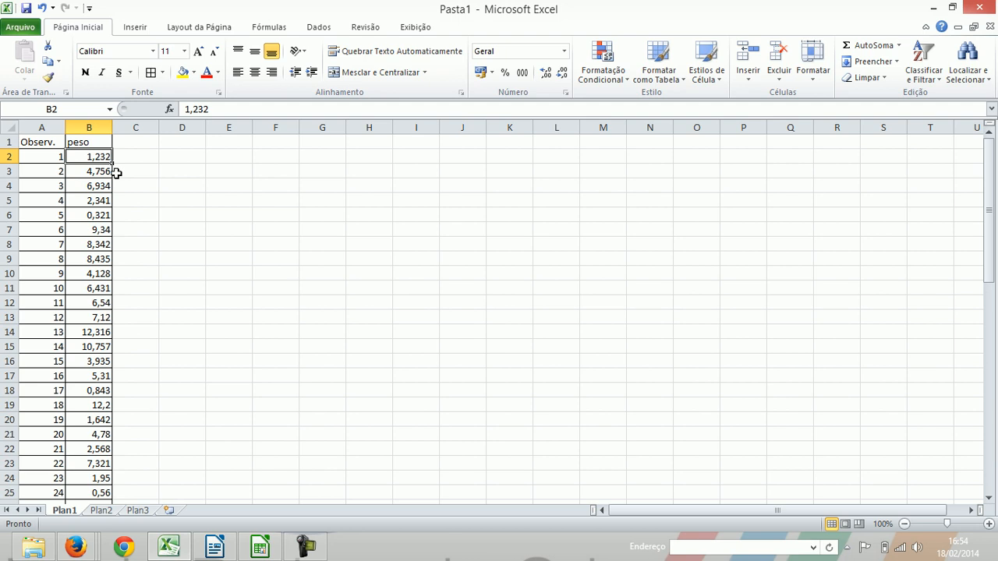
# Try sorting the weights in B2:B61 from smallest to largest with the selection expanded to adjacent data, and undo the sort.
pyautogui.hotkey('shift', 'Down')
pyautogui.hotkey('shift', 'Down')
pyautogui.hotkey('shift', 'Down')
pyautogui.hotkey('shift', 'Down')
pyautogui.hotkey('shift', 'Down')
pyautogui.hotkey('shift', 'Down')
pyautogui.hotkey('shift', 'Down')
pyautogui.hotkey('shift', 'Down')
pyautogui.hotkey('shift', 'Down')
pyautogui.hotkey('shift', 'Down')
pyautogui.hotkey('shift', 'Down')
pyautogui.hotkey('shift', 'Down')
pyautogui.hotkey('shift', 'Down')
pyautogui.hotkey('shift', 'Down')
pyautogui.hotkey('shift', 'Down')
pyautogui.hotkey('shift', 'Down')
pyautogui.hotkey('shift', 'Down')
pyautogui.hotkey('shift', 'Down')
pyautogui.hotkey('shift', 'Down')
pyautogui.hotkey('shift', 'Down')
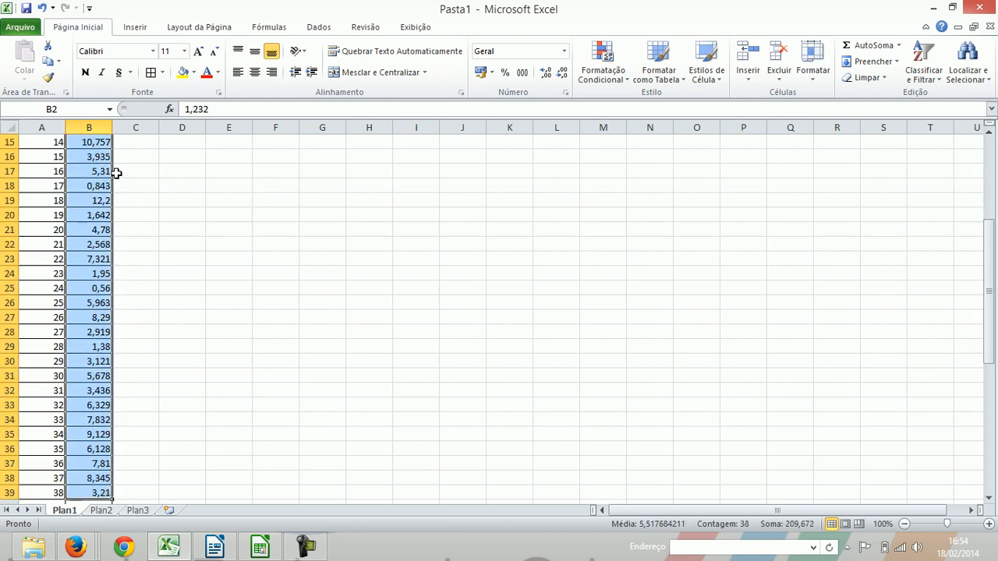
pyautogui.hotkey('shift', 'Down')
pyautogui.hotkey('shift', 'Down')
pyautogui.hotkey('shift', 'Down')
pyautogui.hotkey('shift', 'Down')
pyautogui.hotkey('shift', 'Down')
pyautogui.hotkey('shift', 'Down')
pyautogui.hotkey('shift', 'Down')
pyautogui.hotkey('shift', 'Down')
pyautogui.hotkey('shift', 'Down')
pyautogui.hotkey('shift', 'Down')
pyautogui.hotkey('shift', 'Down')
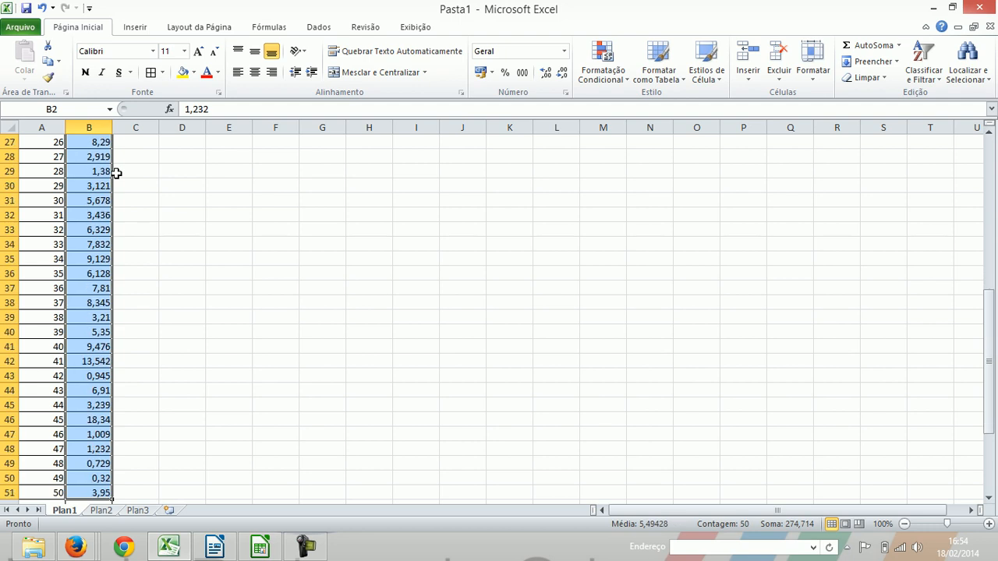
pyautogui.hotkey('shift', 'Down')
pyautogui.hotkey('shift', 'Down')
pyautogui.hotkey('shift', 'Down')
pyautogui.hotkey('shift', 'Down')
pyautogui.hotkey('shift', 'Down')
pyautogui.hotkey('shift', 'Down')
pyautogui.hotkey('shift', 'Down')
pyautogui.hotkey('shift', 'Down')
pyautogui.hotkey('shift', 'Down')
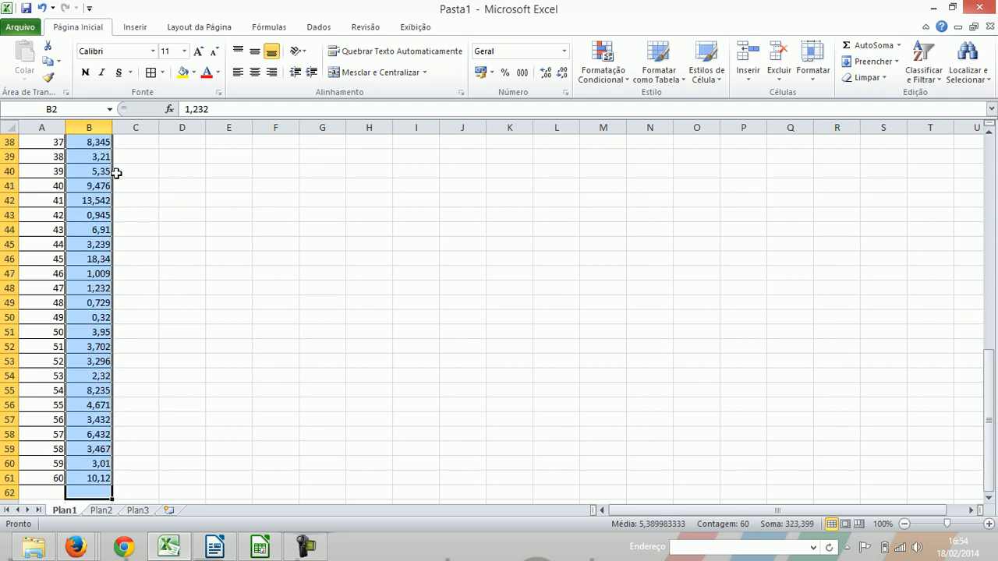
pyautogui.hotkey('shift', 'Up')
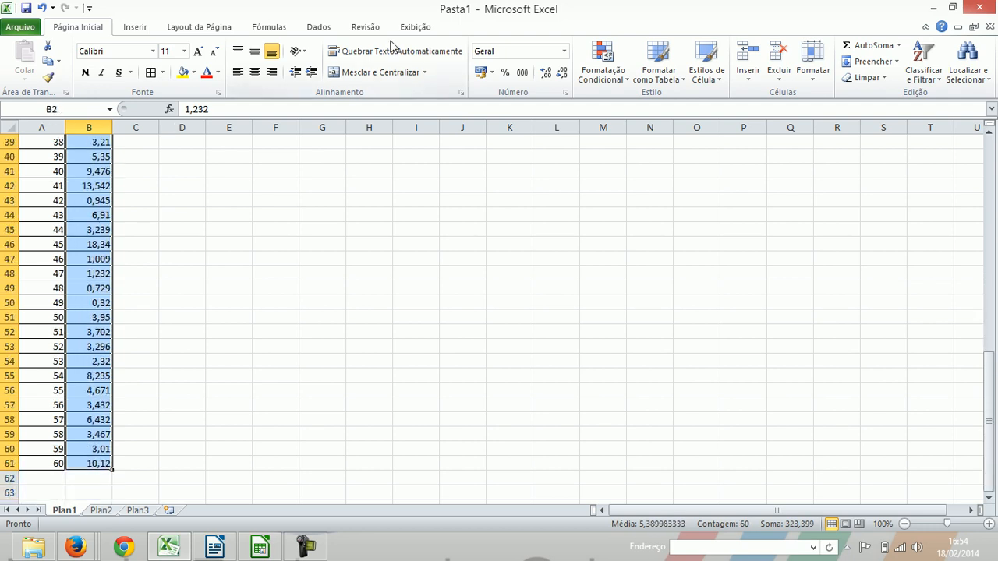
pyautogui.click(928, 62)
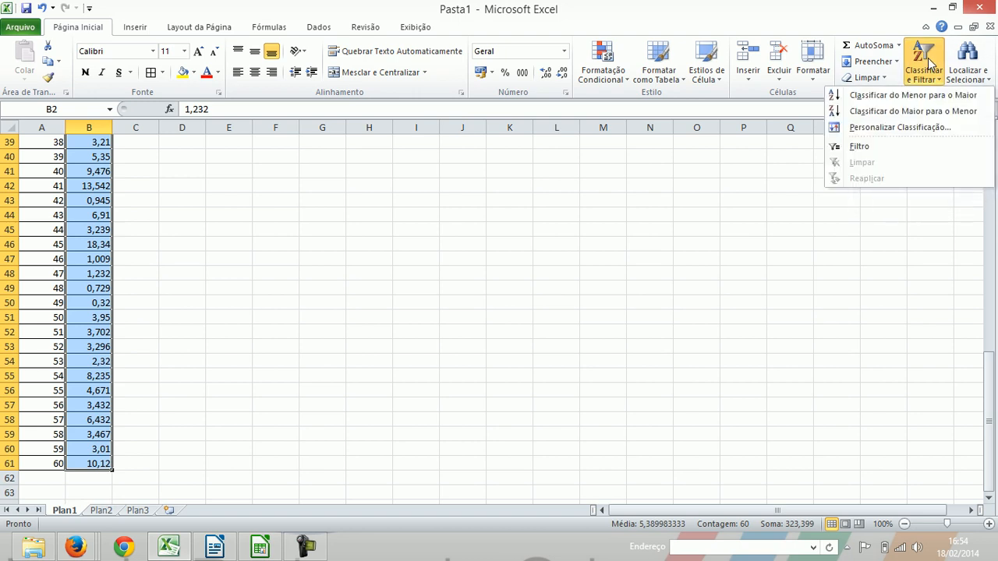
pyautogui.click(882, 103)
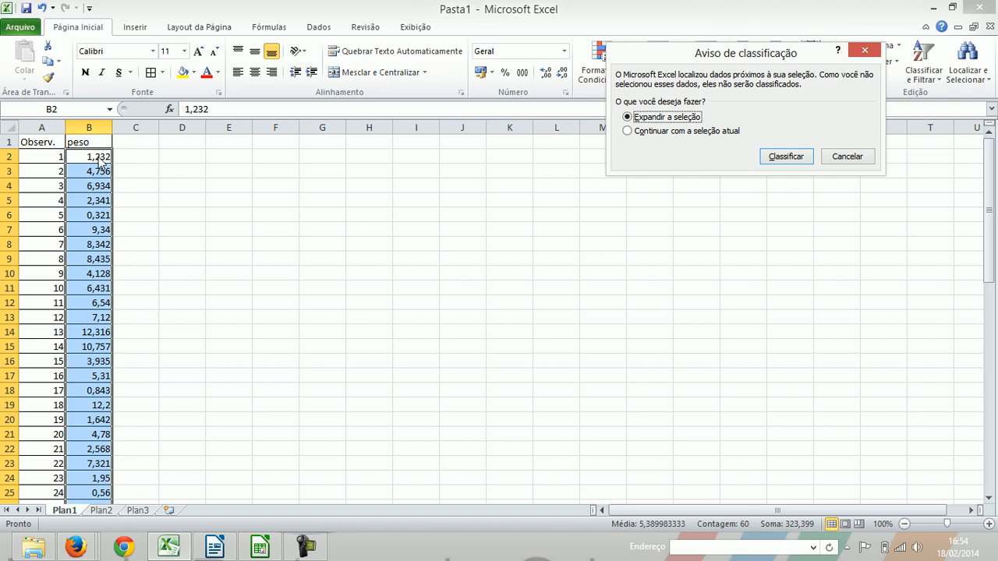
pyautogui.click(786, 159)
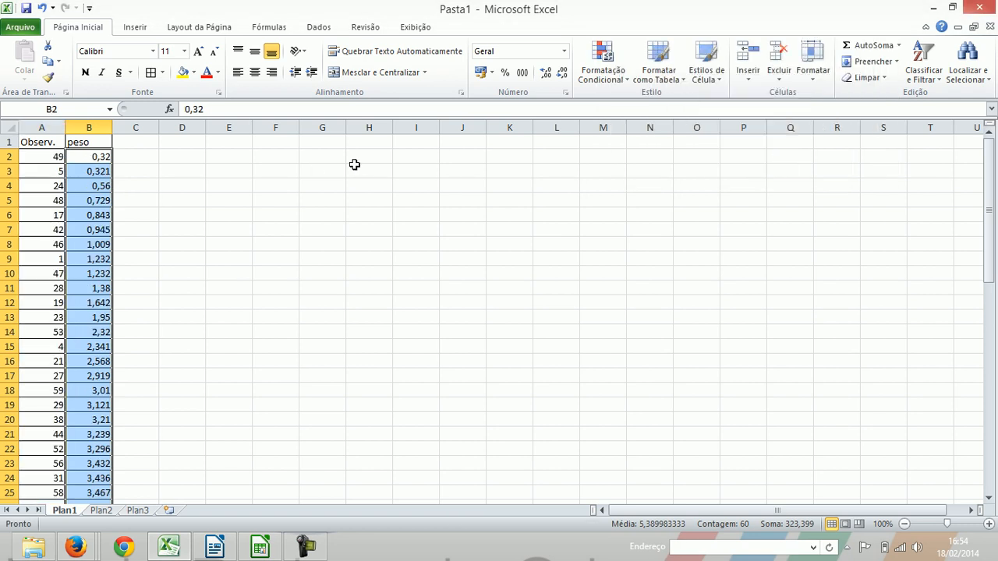
pyautogui.hotkey('ctrl', 'z')
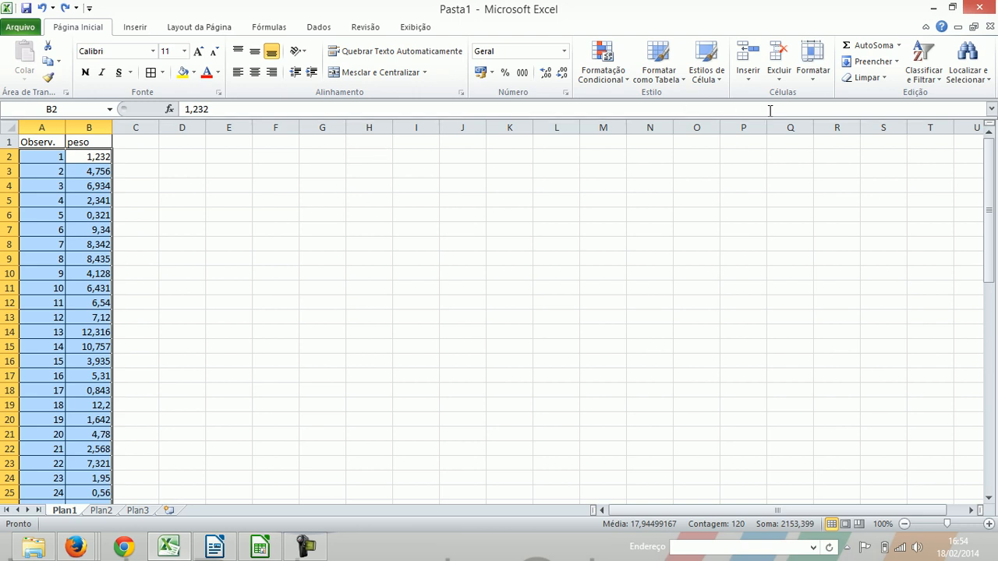
# Sort the weights in B2:B61 from smallest to largest, continuing with the current selection only.
pyautogui.press('Right')
pyautogui.press('Left')
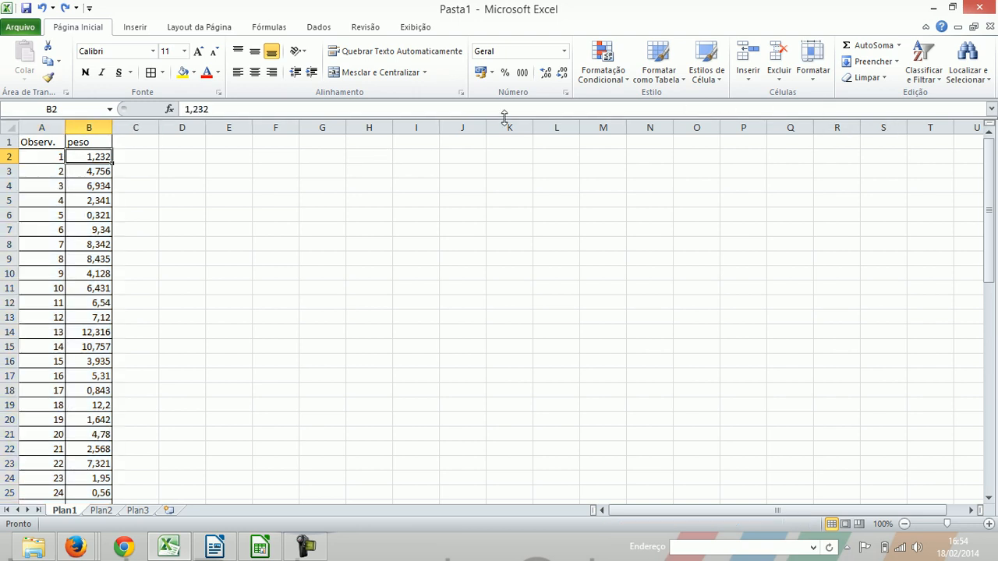
pyautogui.hotkey('ctrl', 'shift', 'Down')
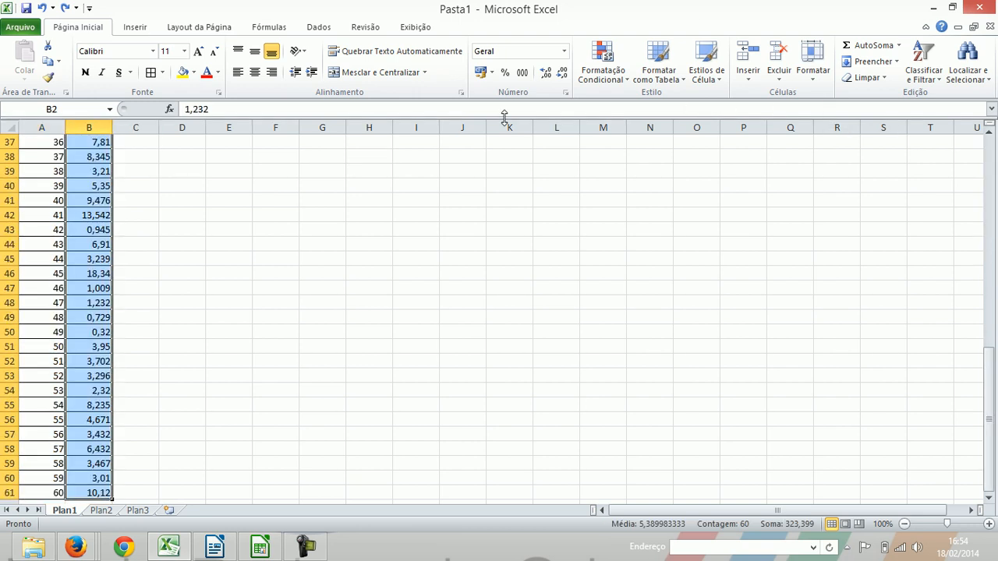
pyautogui.click(922, 60)
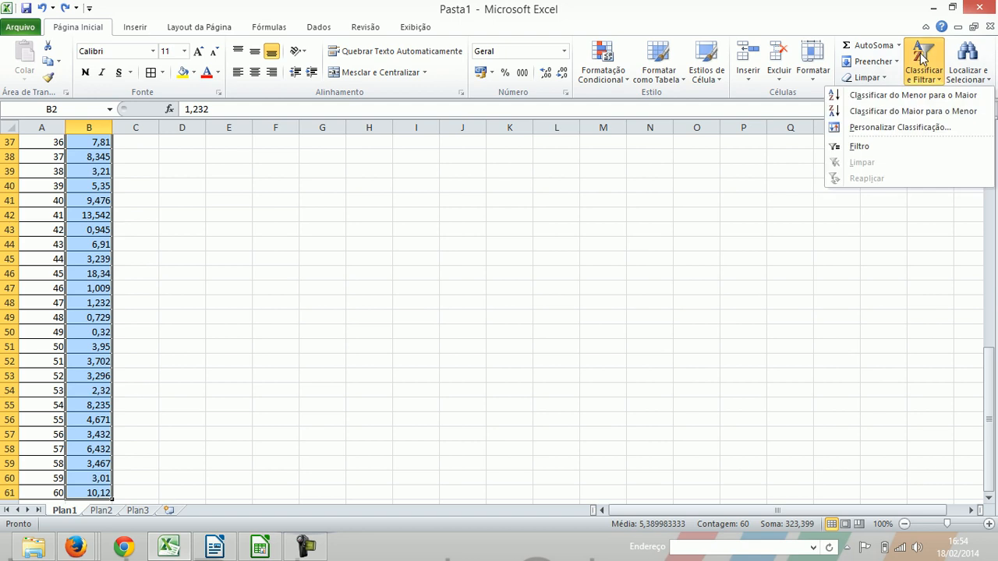
pyautogui.click(908, 97)
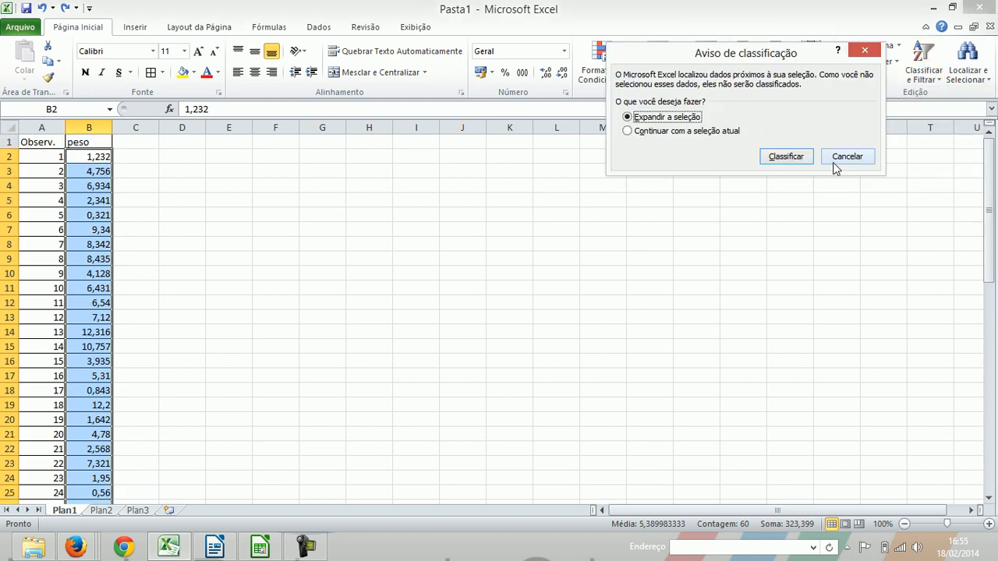
pyautogui.click(630, 132)
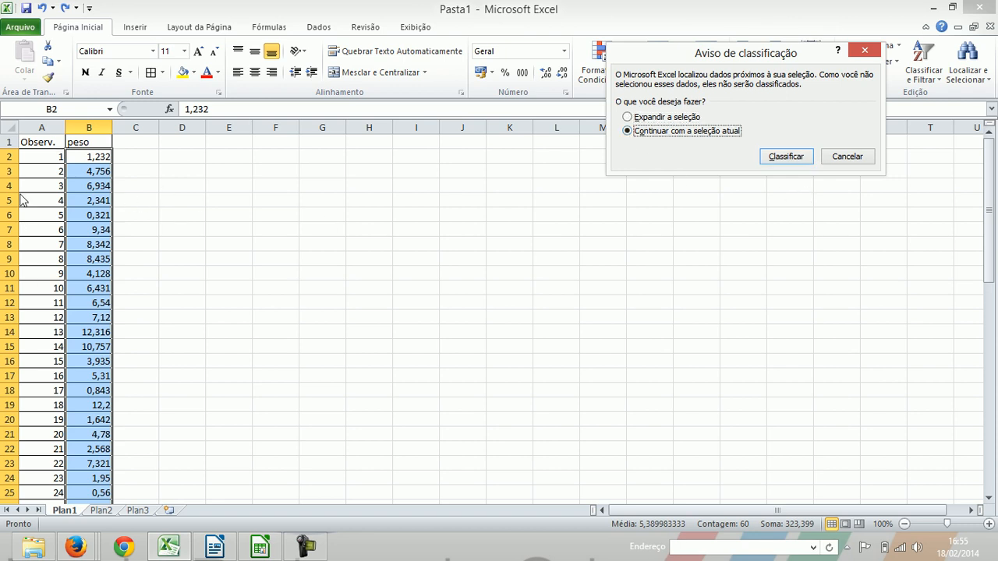
pyautogui.click(787, 157)
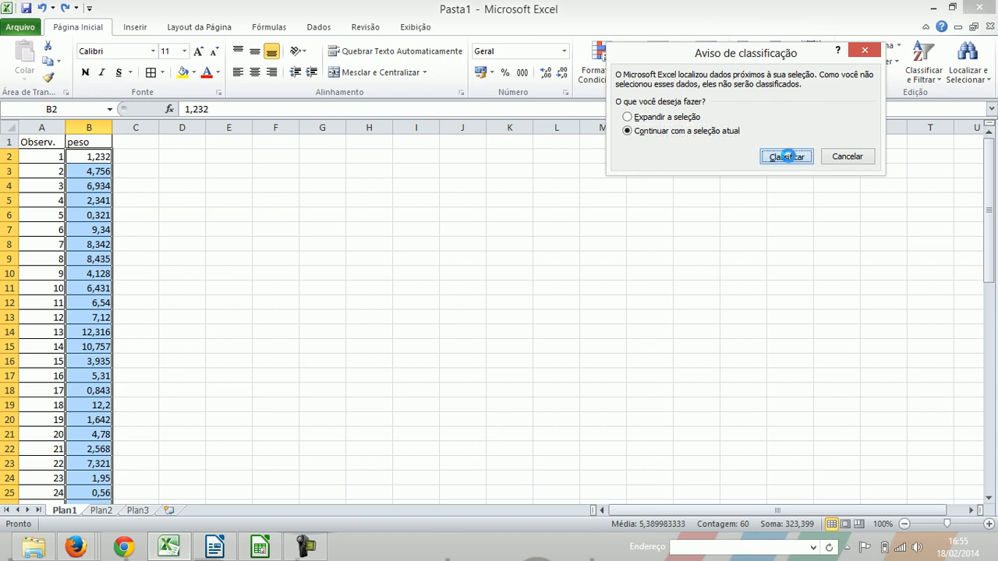
# Format the sorted weights in B2:B61 to show three decimal places.
pyautogui.click(89, 161)
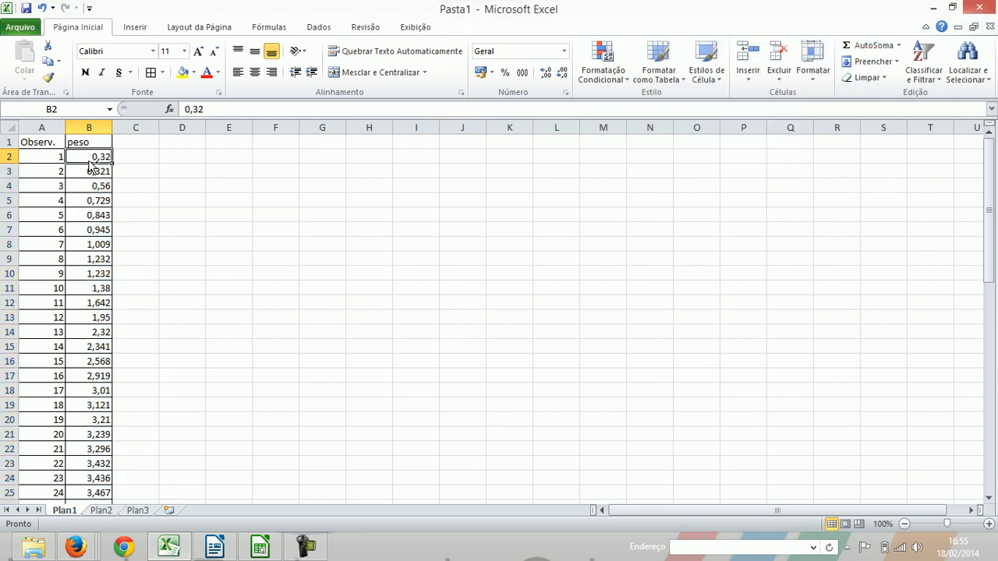
pyautogui.hotkey('ctrl', 'shift', 'Down')
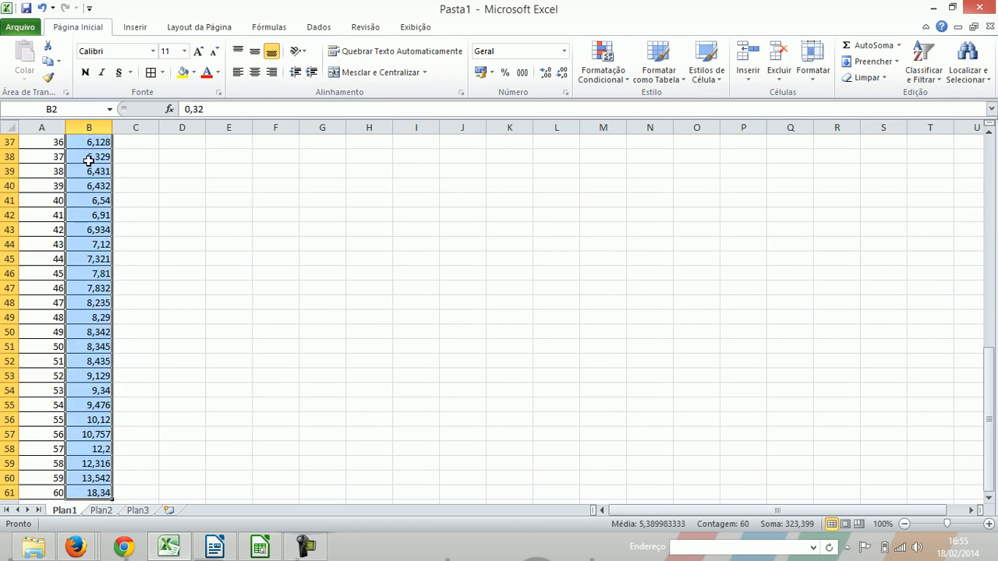
pyautogui.click(547, 74)
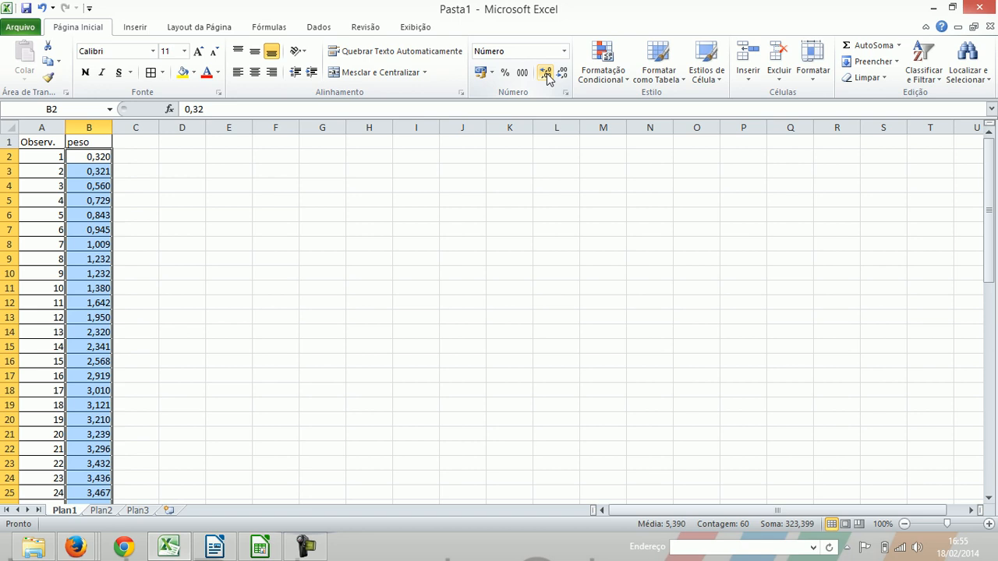
pyautogui.click(139, 172)
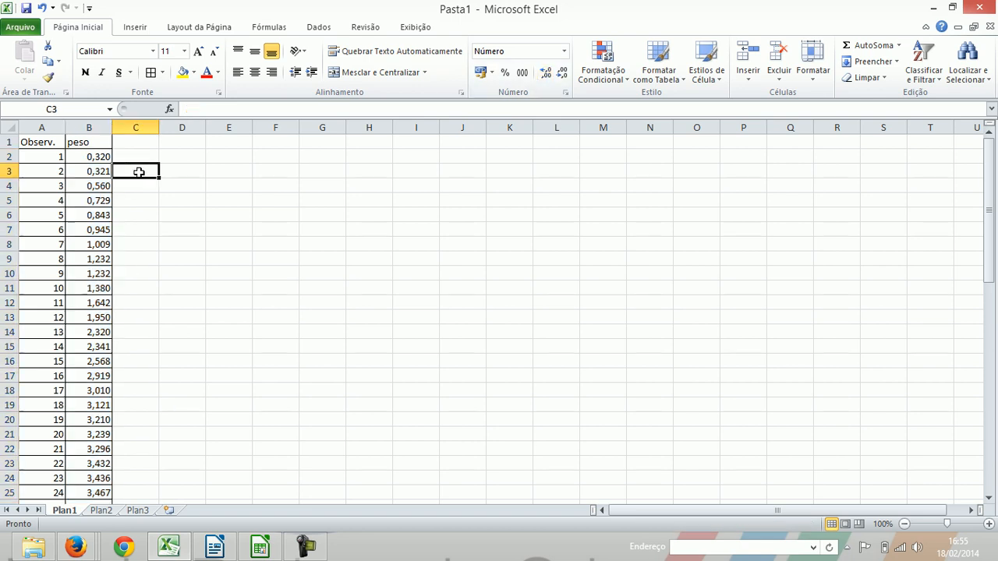
pyautogui.press('Up')
pyautogui.press('Left')
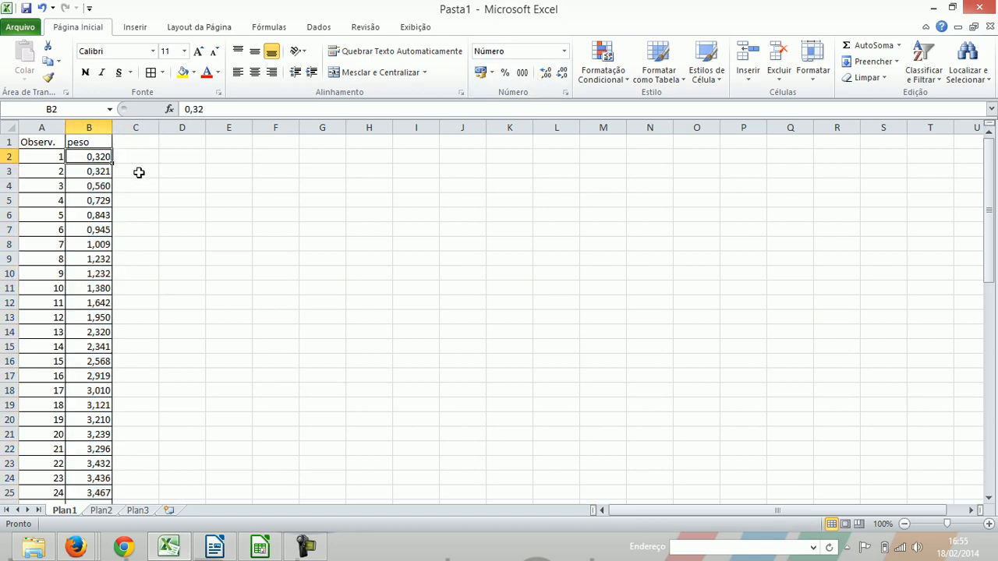
# Label cell D3 as H and calculate the range of the weights in E3 with the formula =B61-B2.
pyautogui.scroll(-14, 138, 172)
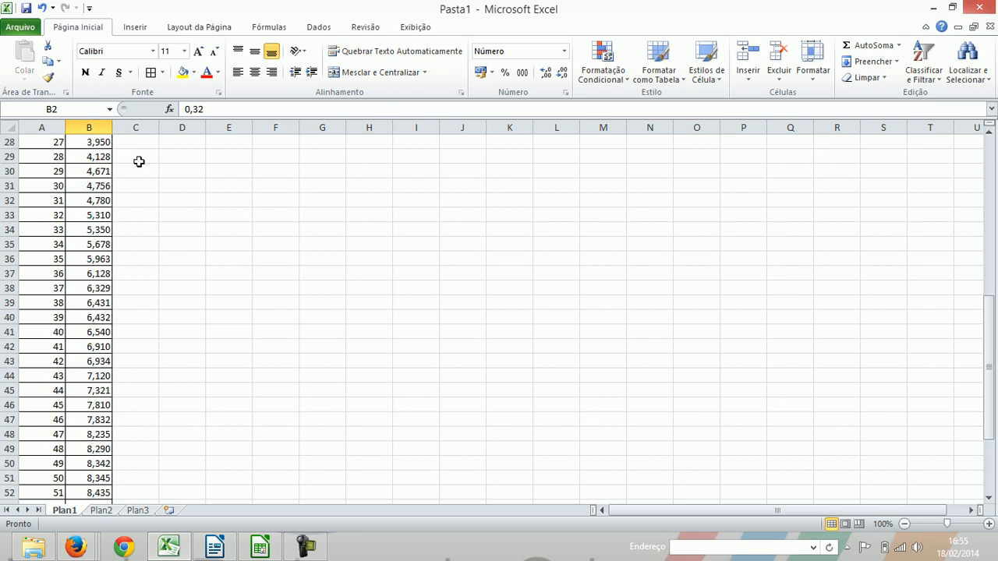
pyautogui.scroll(-1, 139, 157)
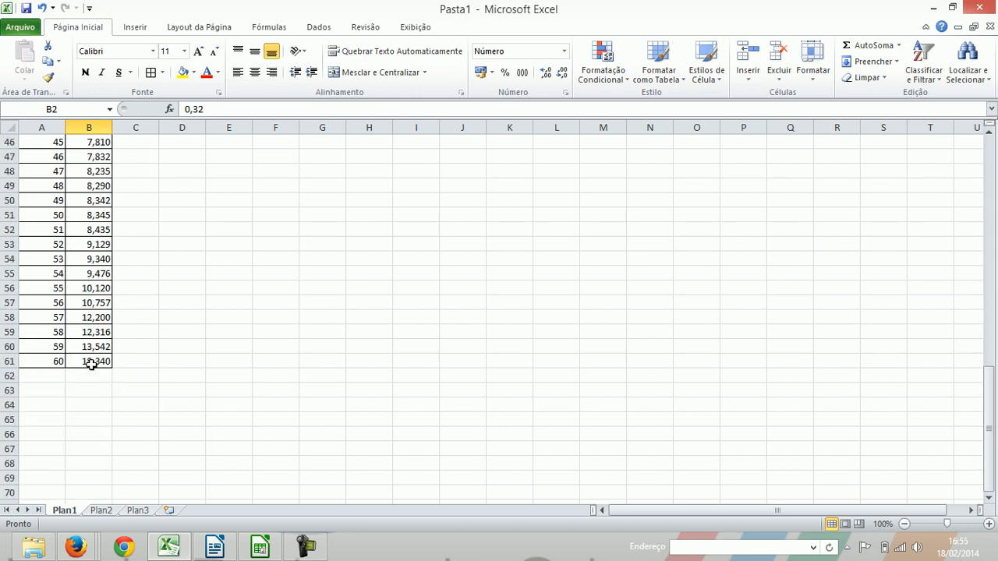
pyautogui.scroll(15, 92, 366)
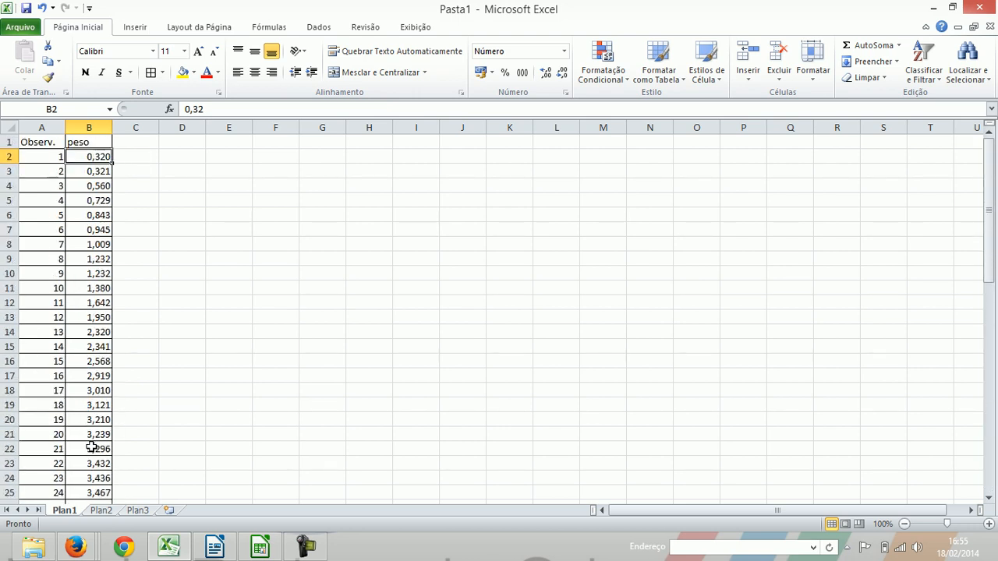
pyautogui.click(205, 170)
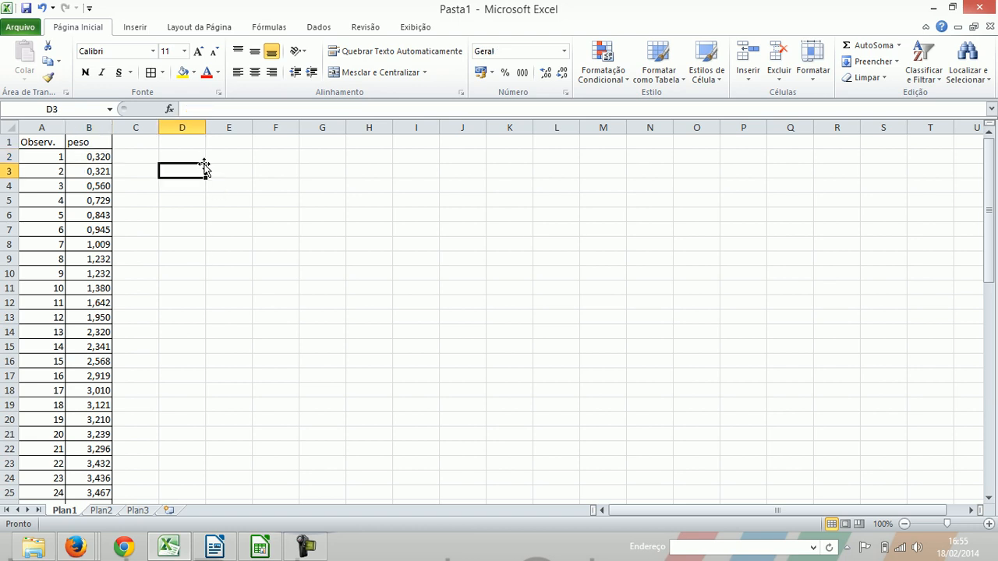
pyautogui.write('H')
pyautogui.click(207, 169)
pyautogui.write('=')
pyautogui.scroll(-11, 164, 296)
pyautogui.scroll(-5, 163, 296)
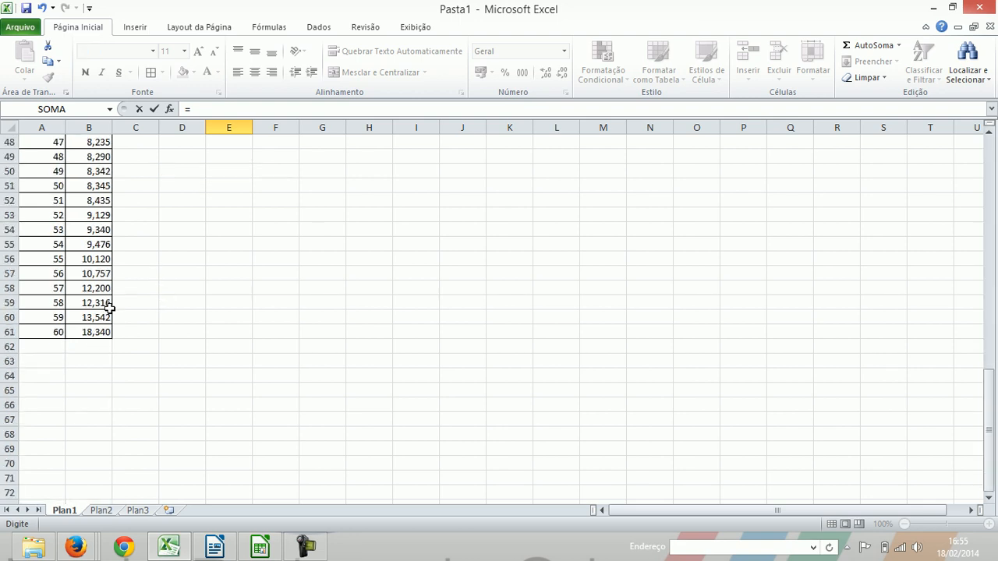
pyautogui.click(102, 333)
pyautogui.write('-')
pyautogui.scroll(16, 99, 397)
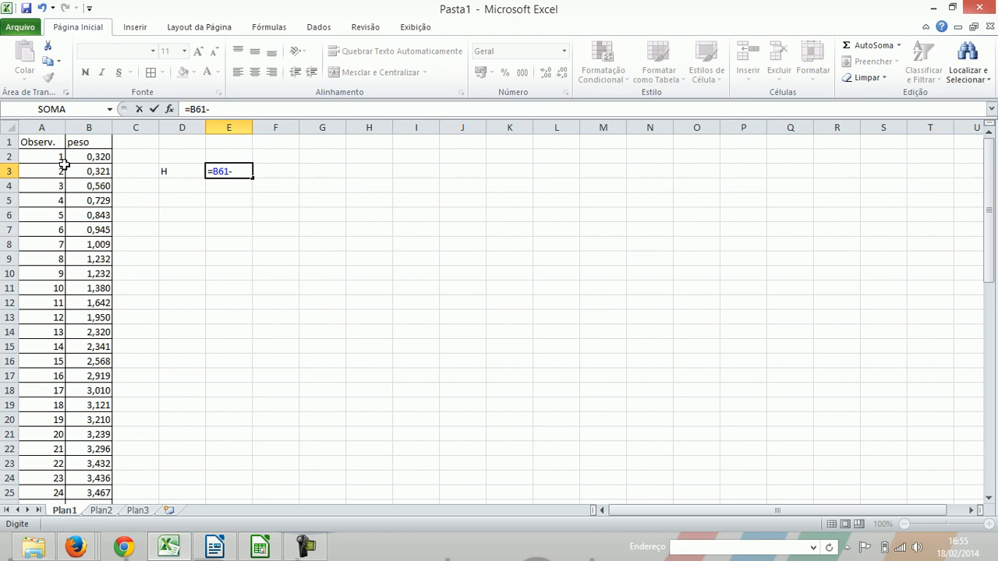
pyautogui.click(92, 156)
pyautogui.press('Return')
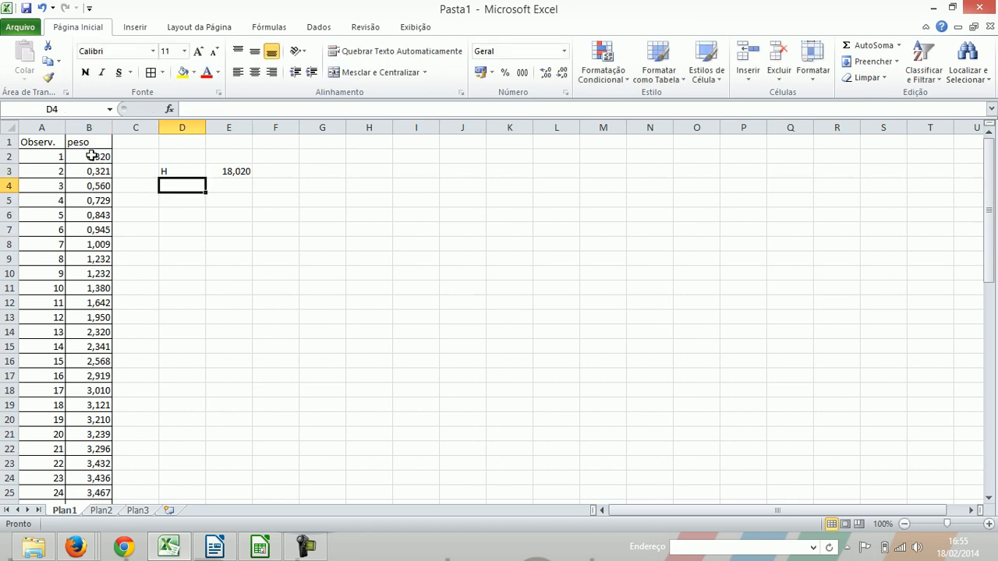
pyautogui.press('Up')
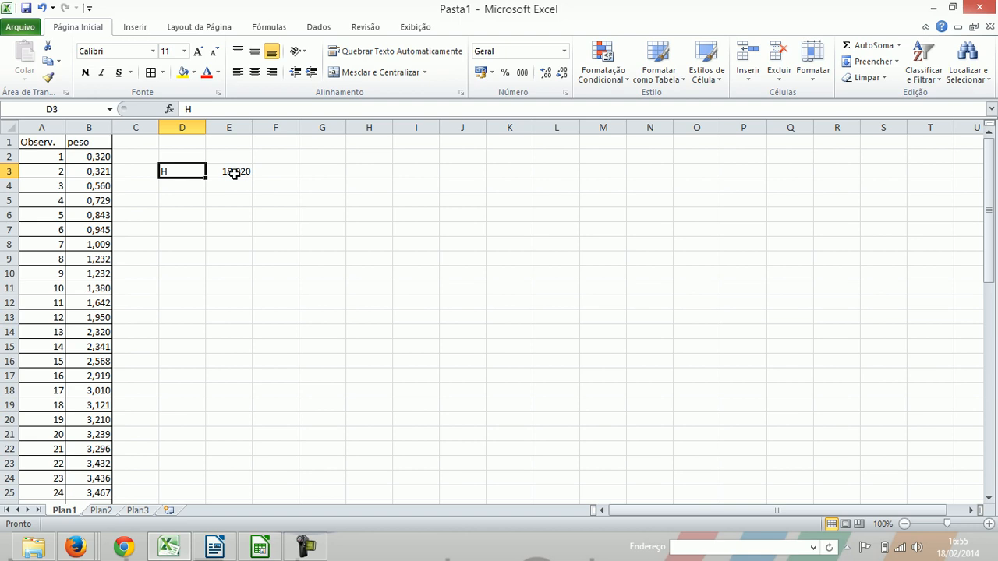
# Enter the label h in cell D4, below the H label.
pyautogui.press('Return')
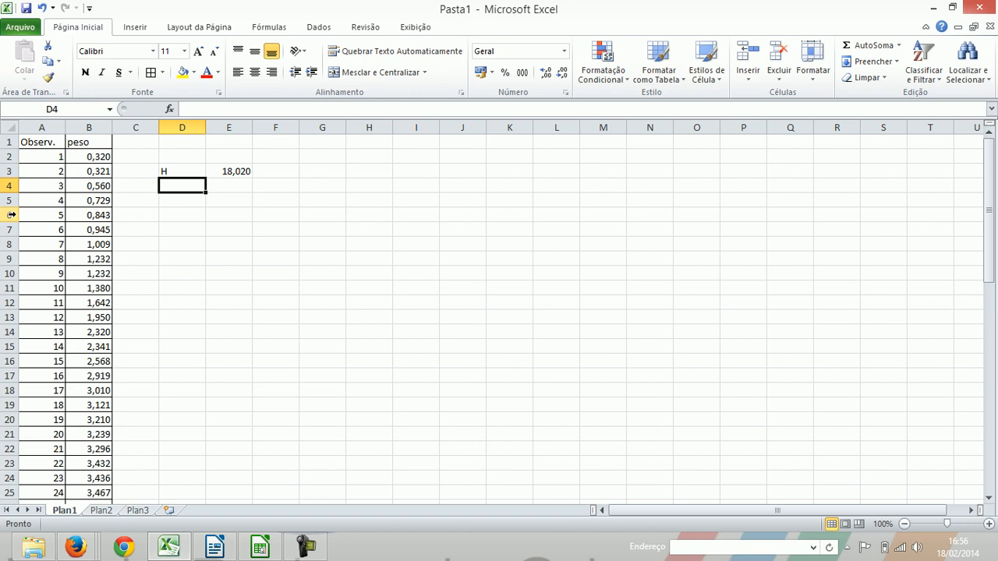
pyautogui.write('h')
pyautogui.press('Tab')
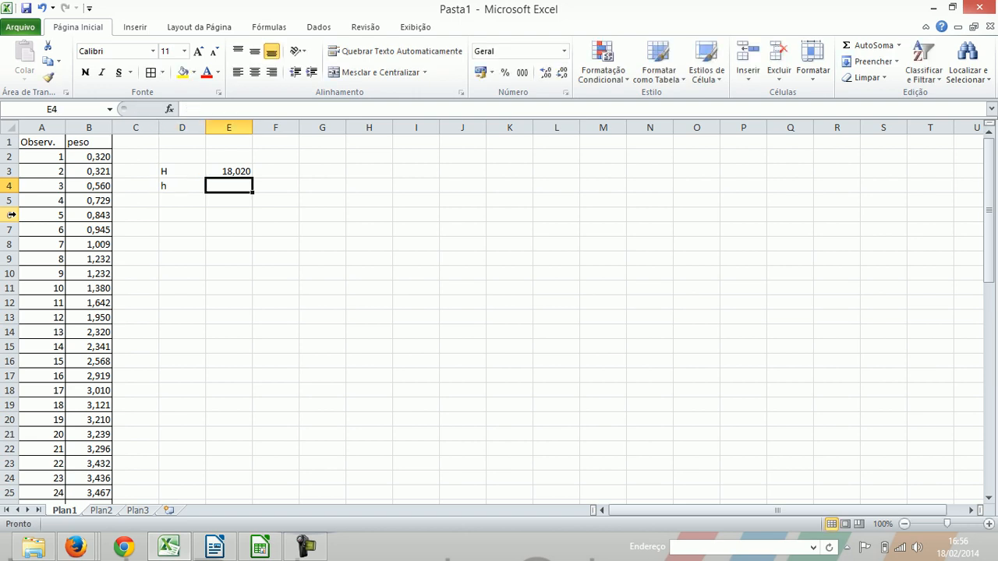
# Calculate the class width in E4 by dividing the range by five with the formula =E3/5.
pyautogui.write('=')
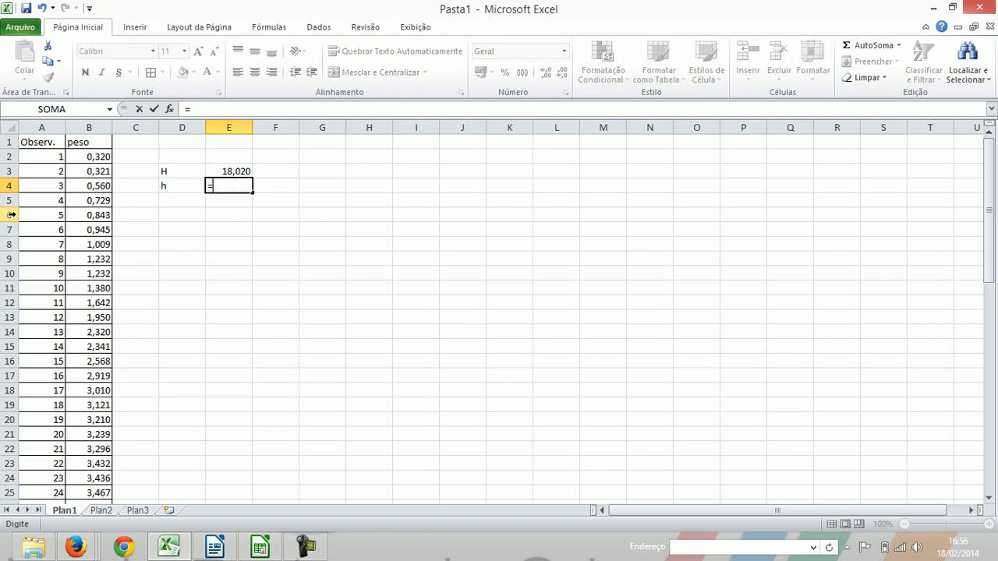
pyautogui.click(231, 171)
pyautogui.write('/5')
pyautogui.press('Return')
pyautogui.press('Up')
pyautogui.press('Right')
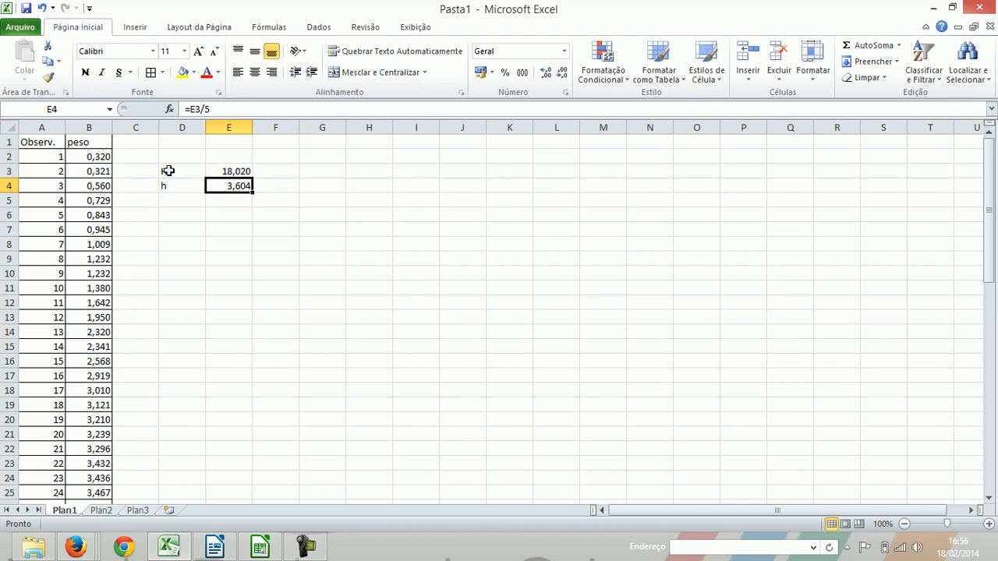
# Enter the heading "peso por pacote" in cell G5 for the class intervals.
pyautogui.click(344, 195)
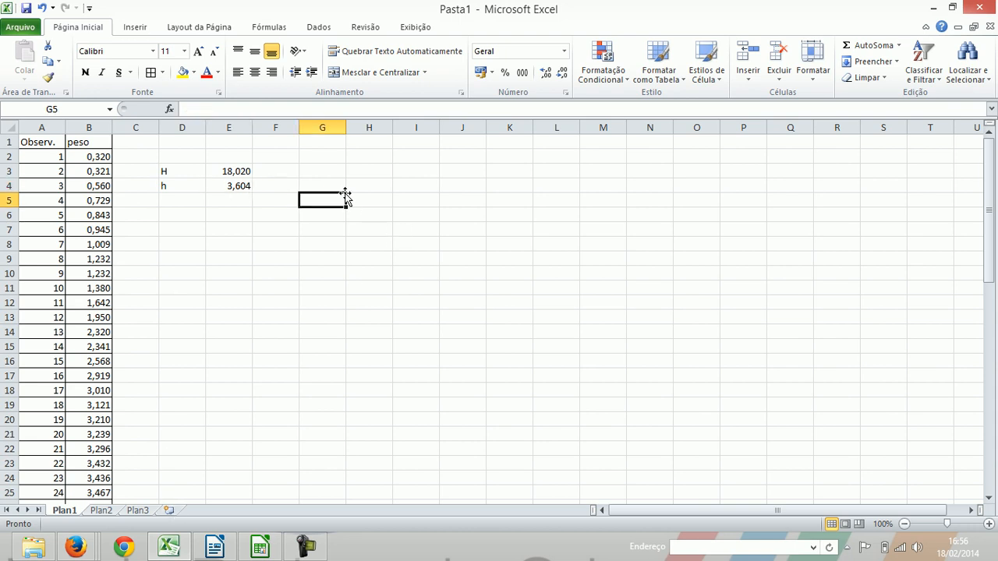
pyautogui.write('peso')
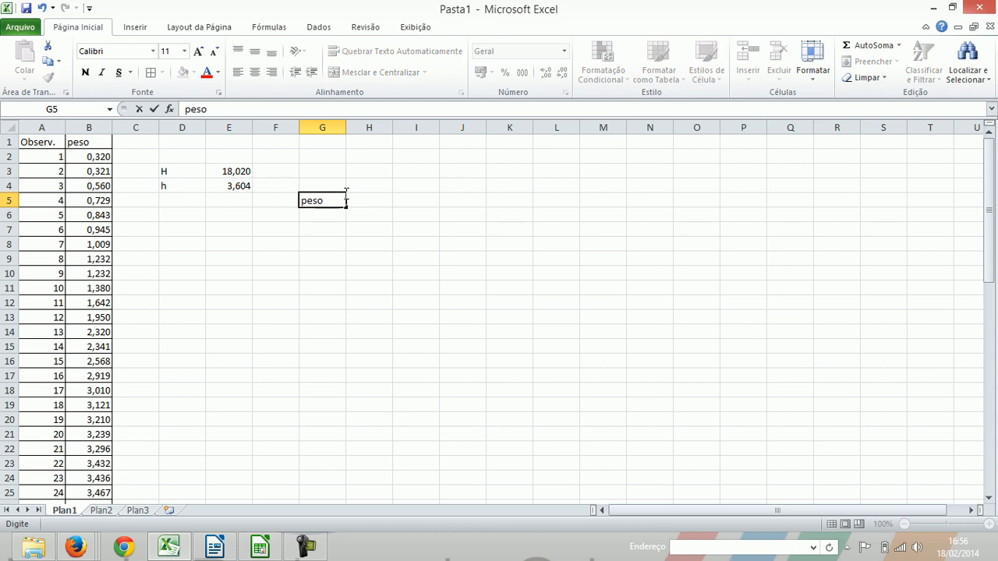
pyautogui.write(' por pacote')
pyautogui.press('Return')
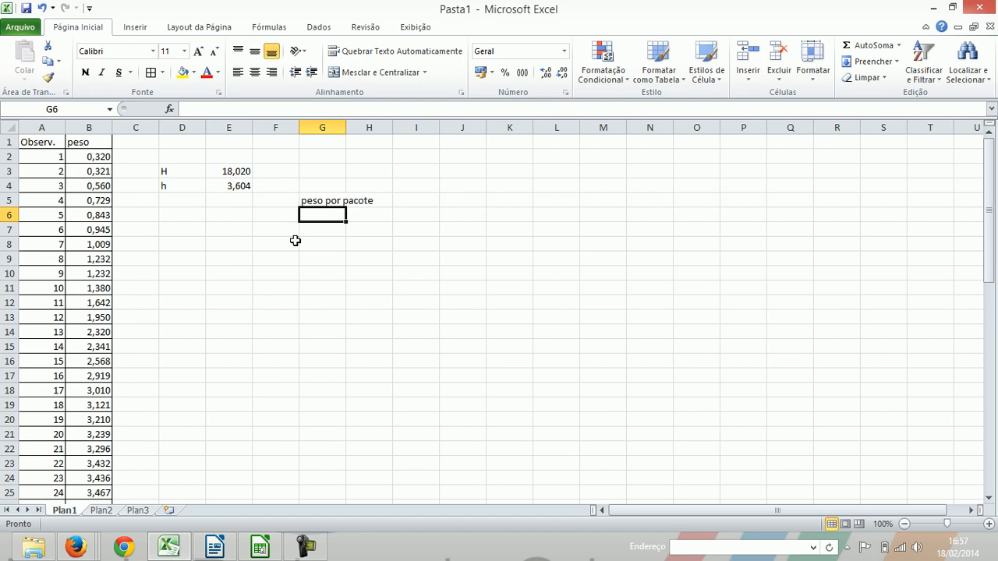
# Enter 0,320 in G6 as the first lower class limit and display it with three decimal places.
pyautogui.write('0')
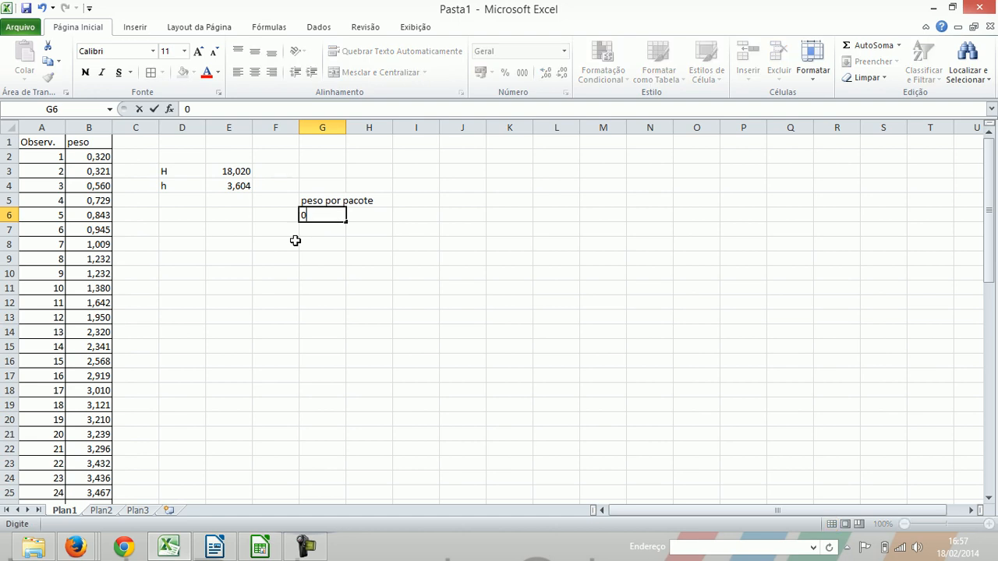
pyautogui.write(',320')
pyautogui.hotkey('ctrl', 'Return')
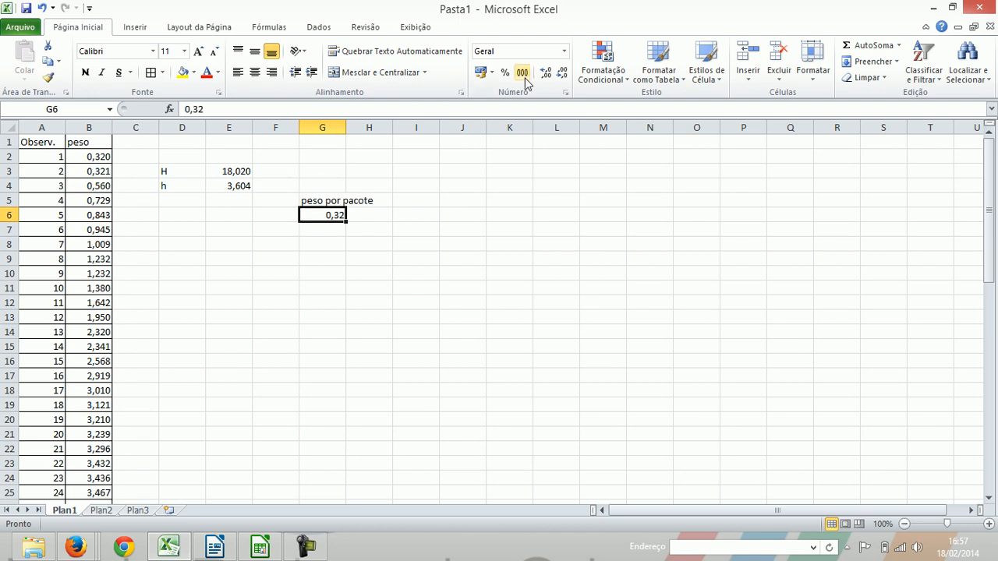
pyautogui.click(546, 72)
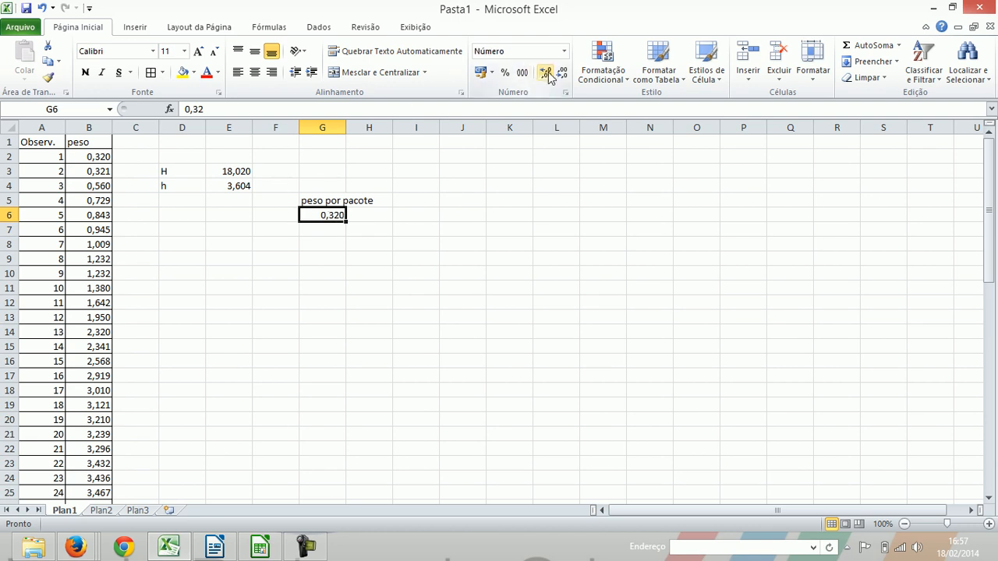
# Enter the interval symbol |- in H6 and center it in the cell.
pyautogui.press('Right')
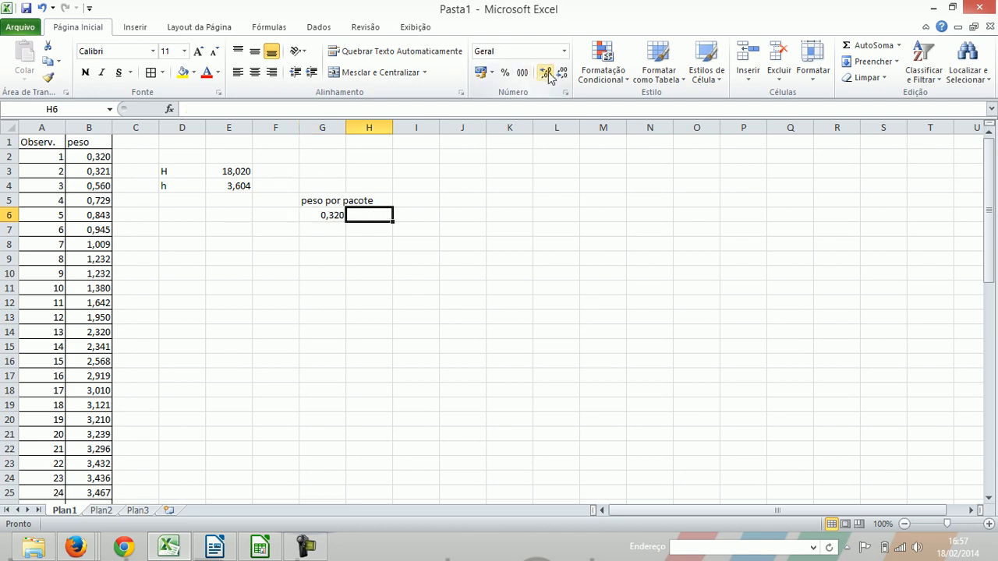
pyautogui.write('|')
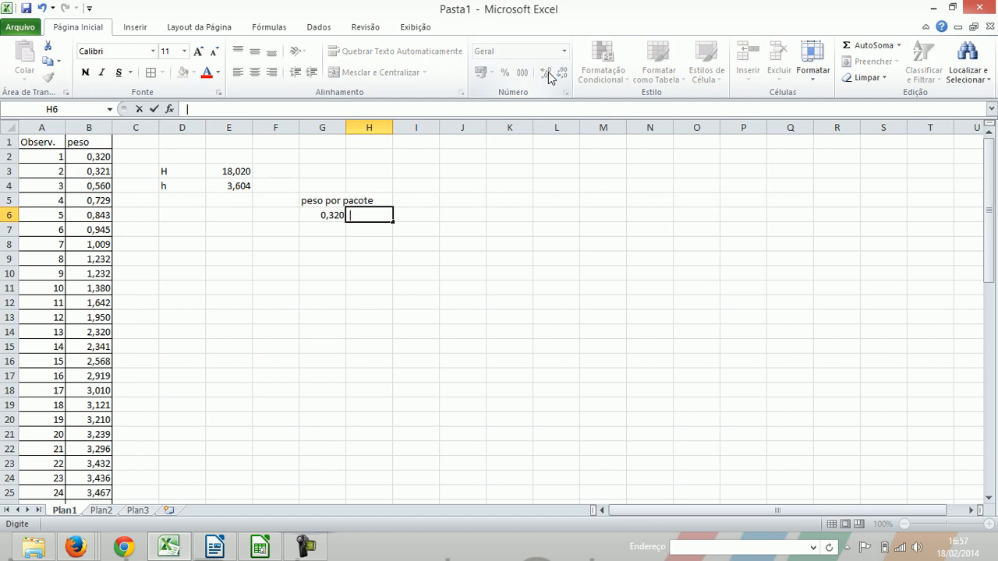
pyautogui.write('-')
pyautogui.press('Right')
pyautogui.press('Left')
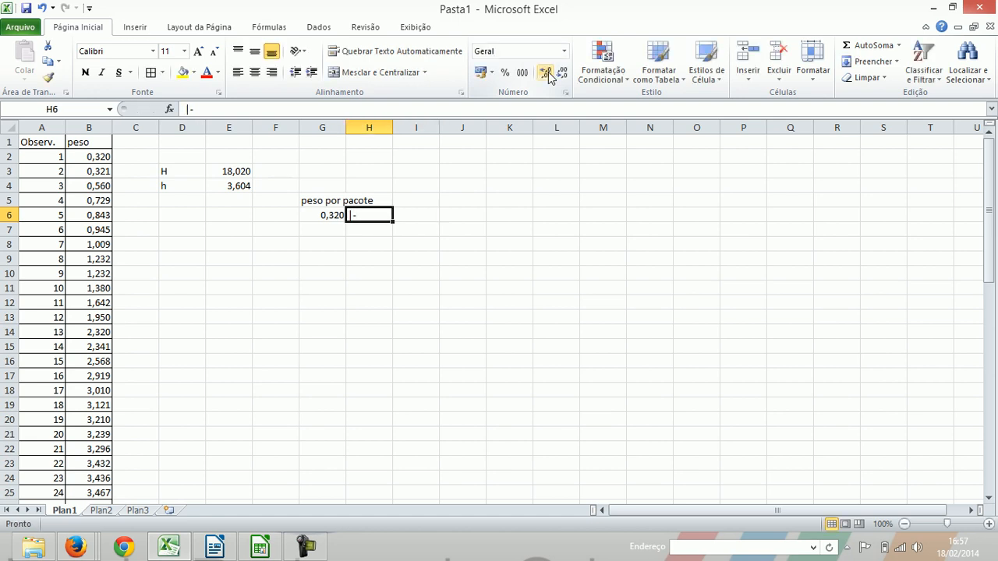
pyautogui.click(255, 73)
# Calculate the first class's upper limit in I6 with the formula =G6+3,604.
pyautogui.press('Right')
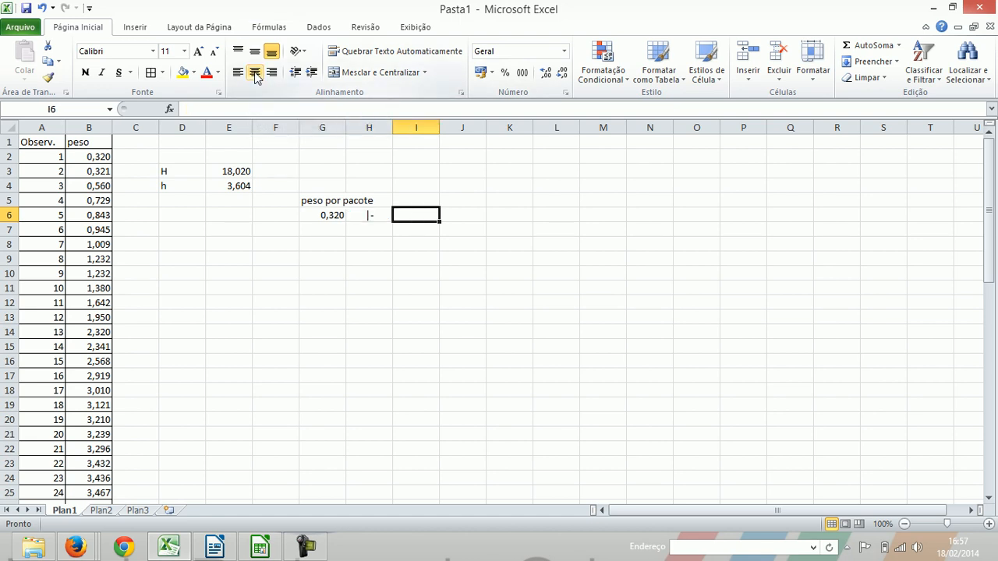
pyautogui.write('=')
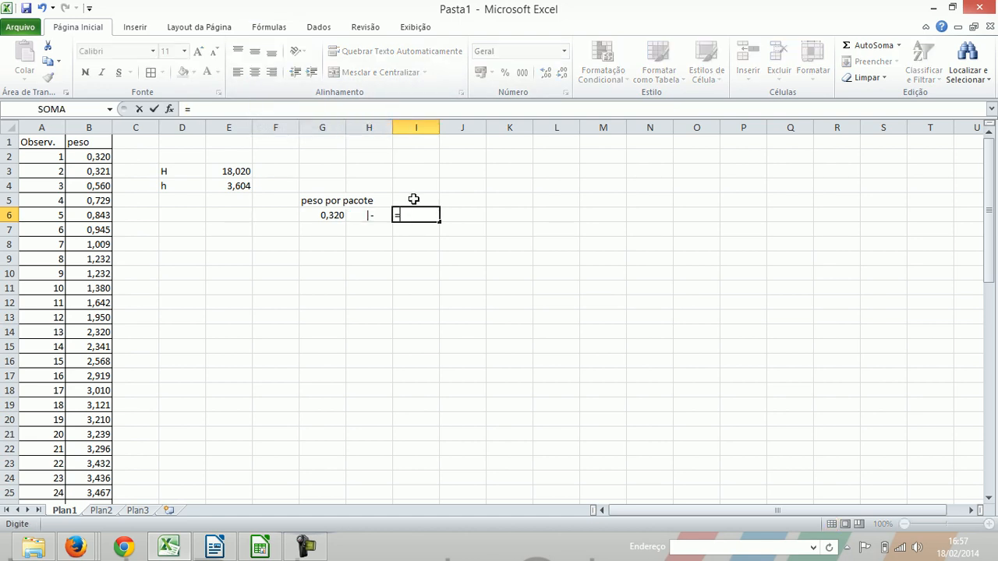
pyautogui.click(331, 218)
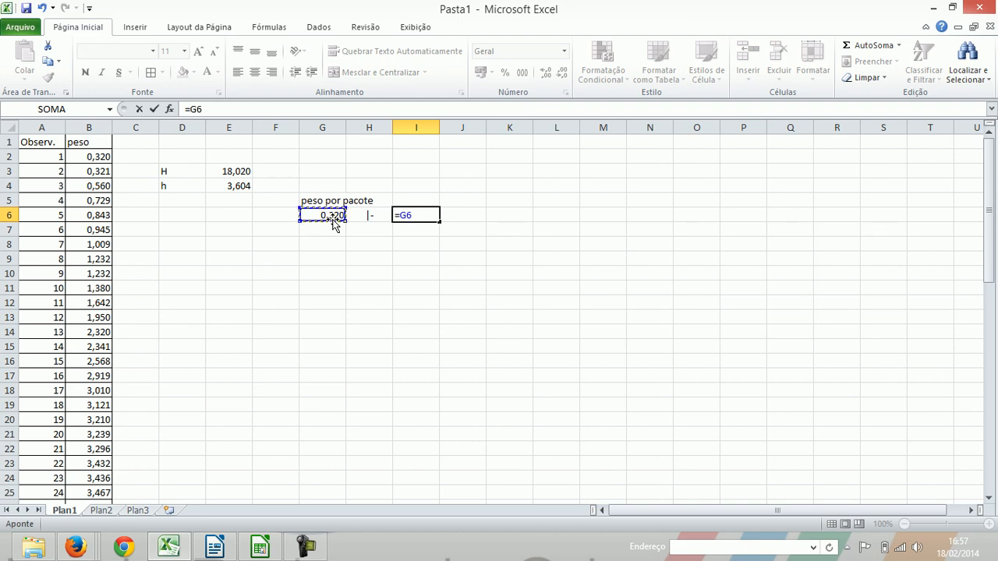
pyautogui.write('+3,604')
pyautogui.hotkey('ctrl', 'Return')
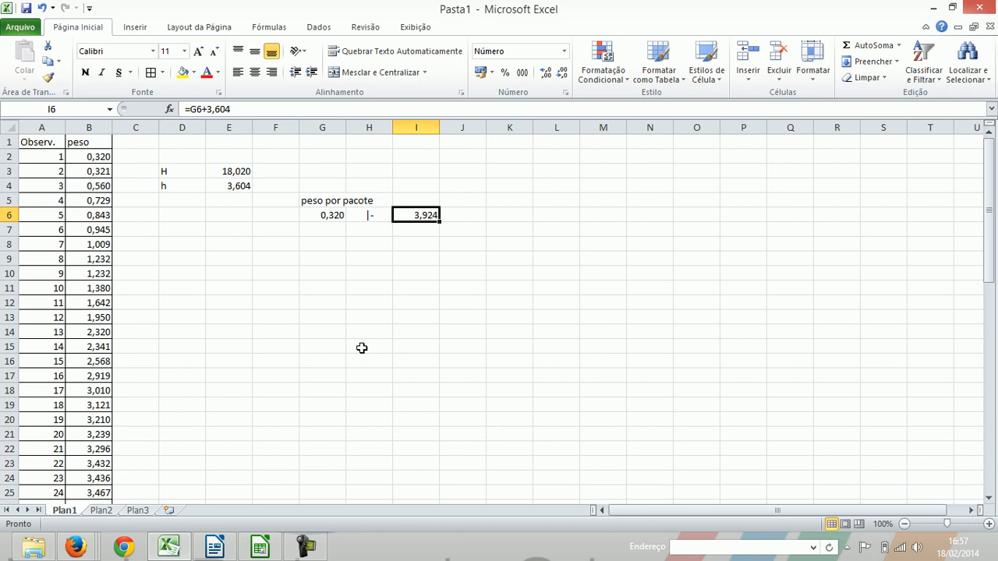
# Start the second class by setting G7 to =I6 and filling the |- symbol down into H7.
pyautogui.press('Down')
pyautogui.press('Left')
pyautogui.press('Left')
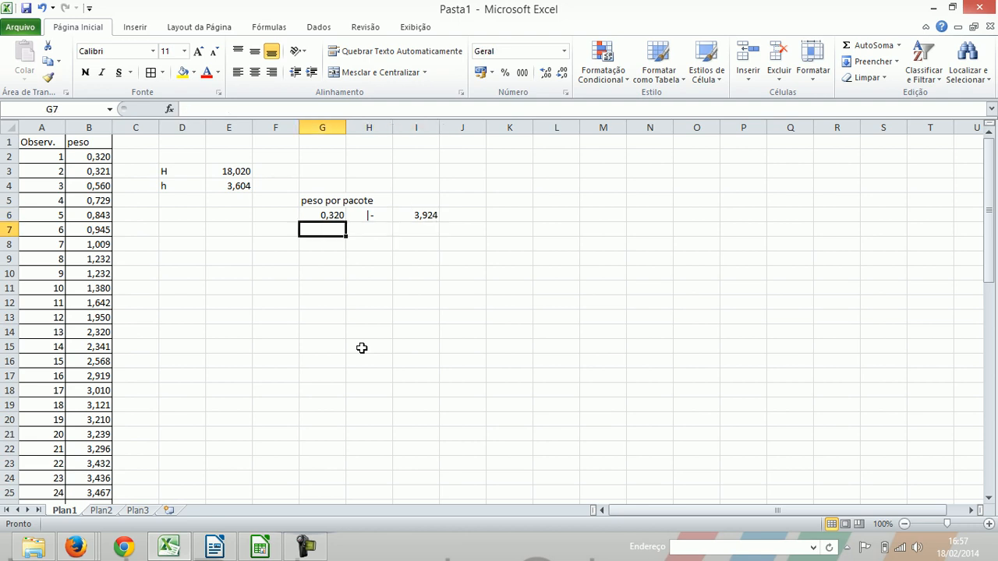
pyautogui.write('=')
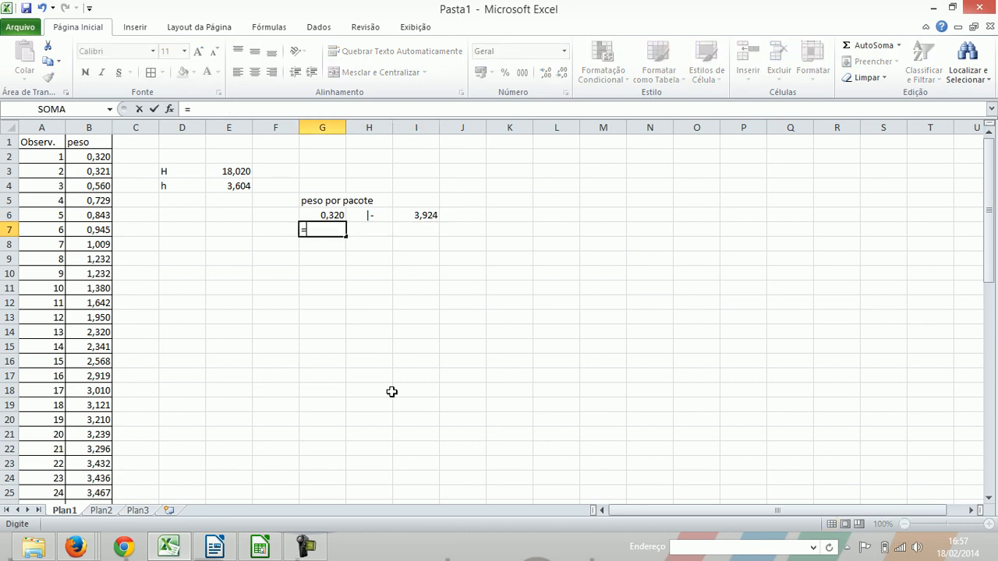
pyautogui.click(428, 217)
pyautogui.press('Tab')
pyautogui.hotkey('ctrl', 'd')
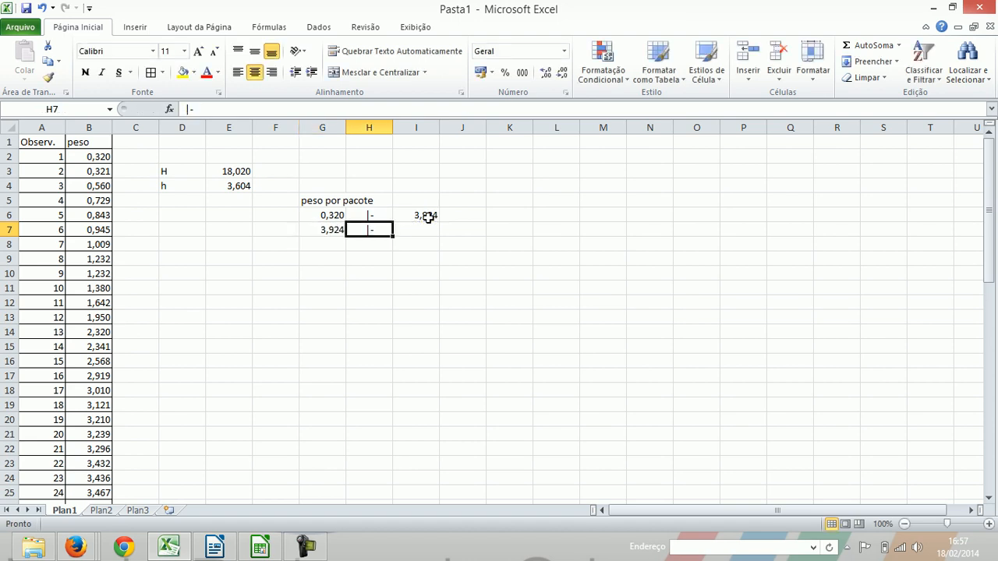
# Calculate the second class's upper limit in I7 with the formula =G7+3,604.
pyautogui.press('Right')
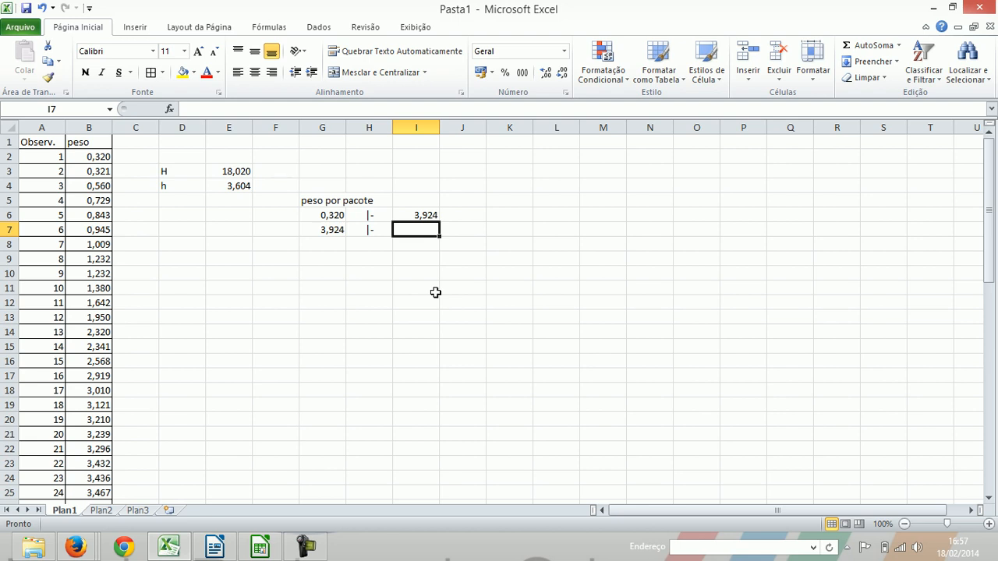
pyautogui.write('=')
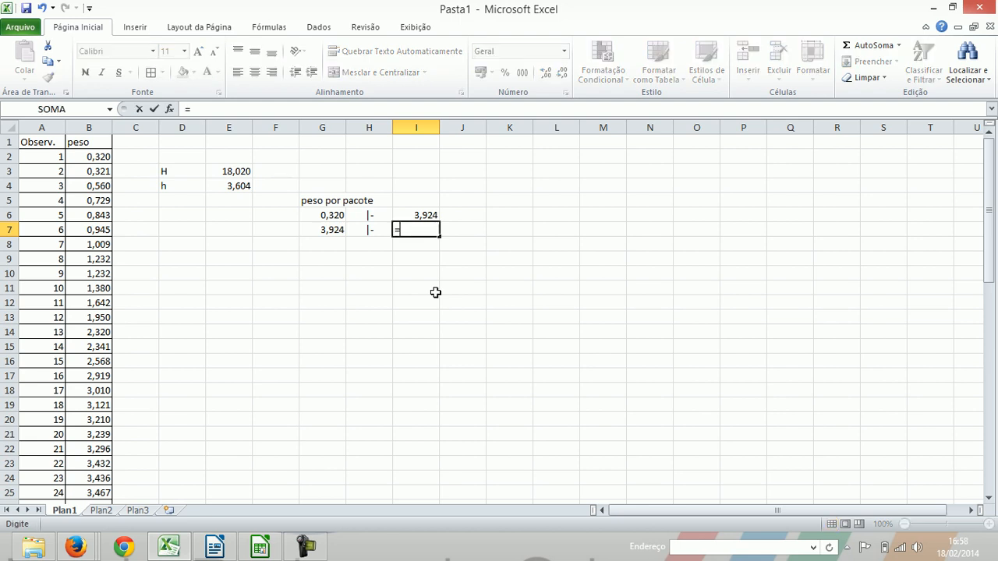
pyautogui.click(324, 232)
pyautogui.write('+3,604')
pyautogui.press('Return')
pyautogui.press('Up')
# Start the third class by setting G8 to =I7 and filling the |- symbol down into H8.
pyautogui.press('Down')
pyautogui.press('Left')
pyautogui.press('Left')
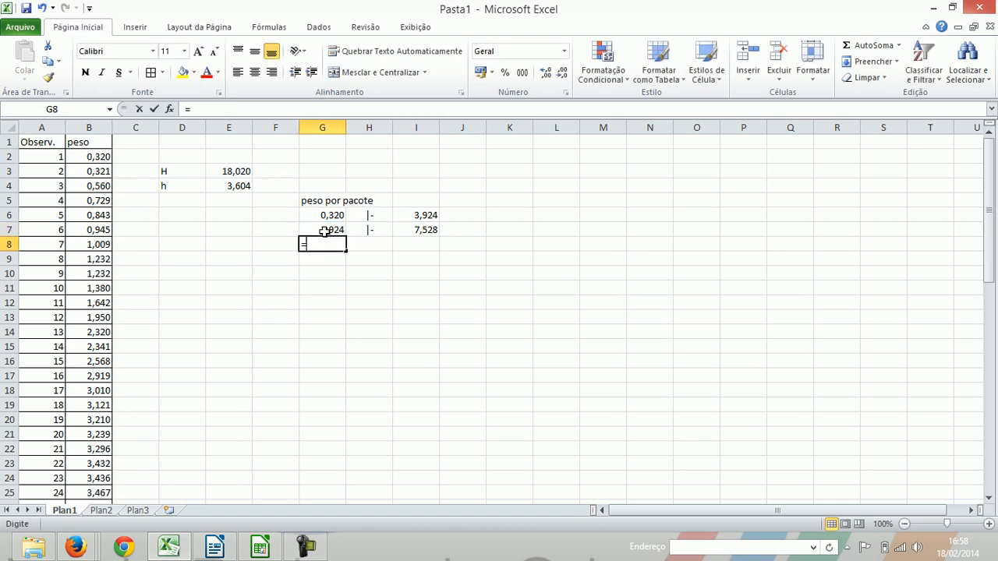
pyautogui.write('=')
pyautogui.click(427, 228)
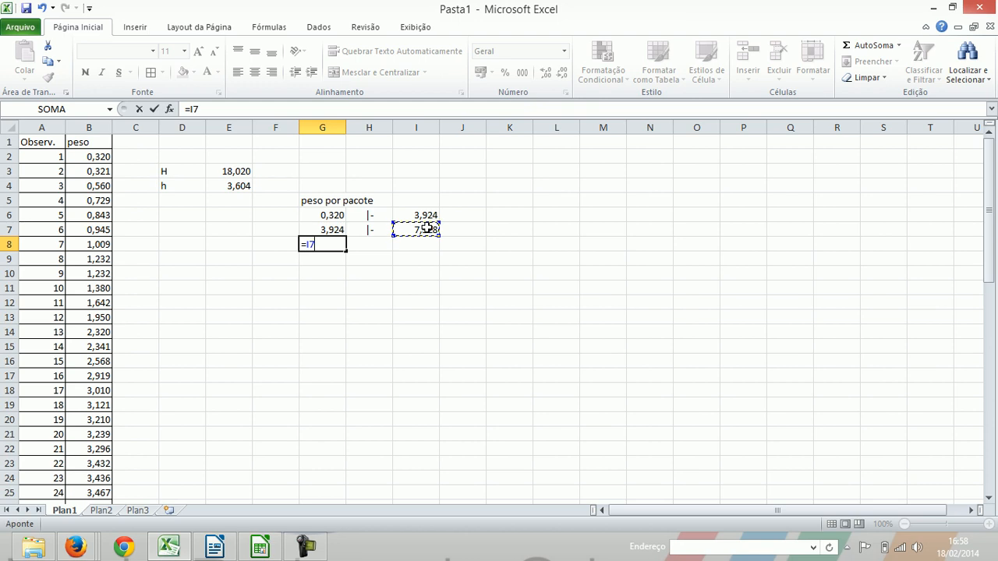
pyautogui.press('Tab')
pyautogui.hotkey('ctrl', 'd')
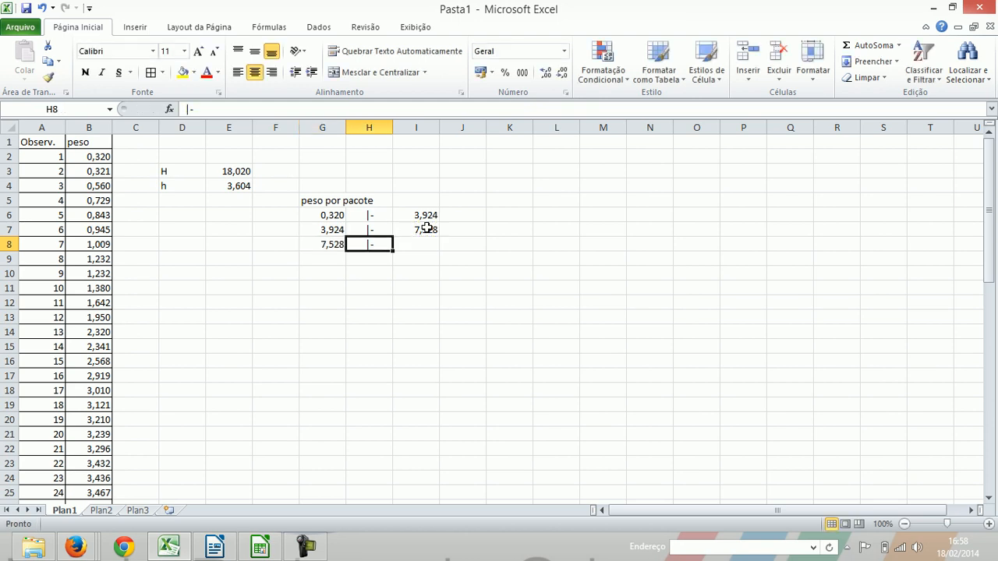
# Copy the upper-limit formula from I7 into I8 for the third class.
pyautogui.press('Tab')
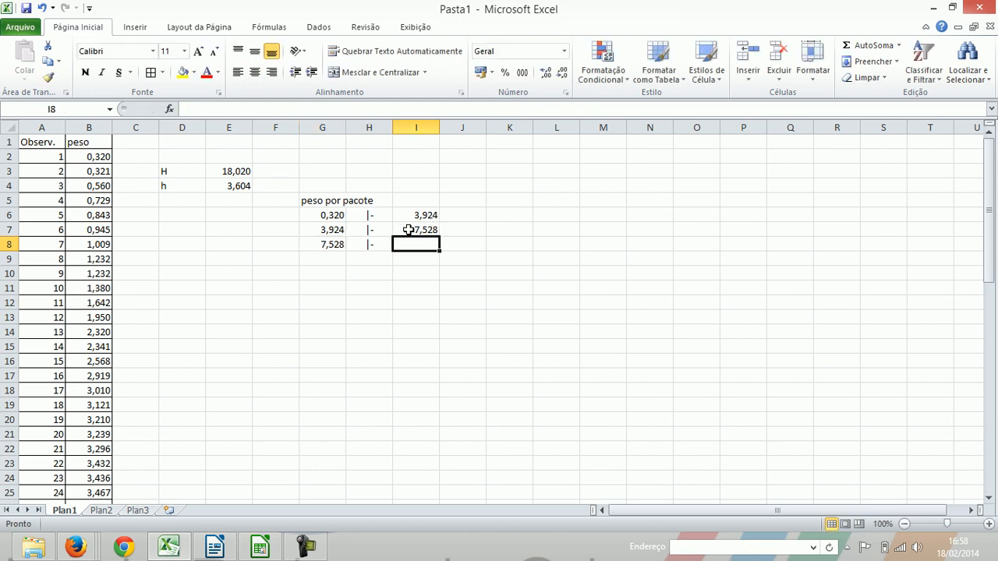
pyautogui.click(403, 226)
pyautogui.hotkey('ctrl', 'c')
pyautogui.press('Down')
pyautogui.hotkey('ctrl', 'v')
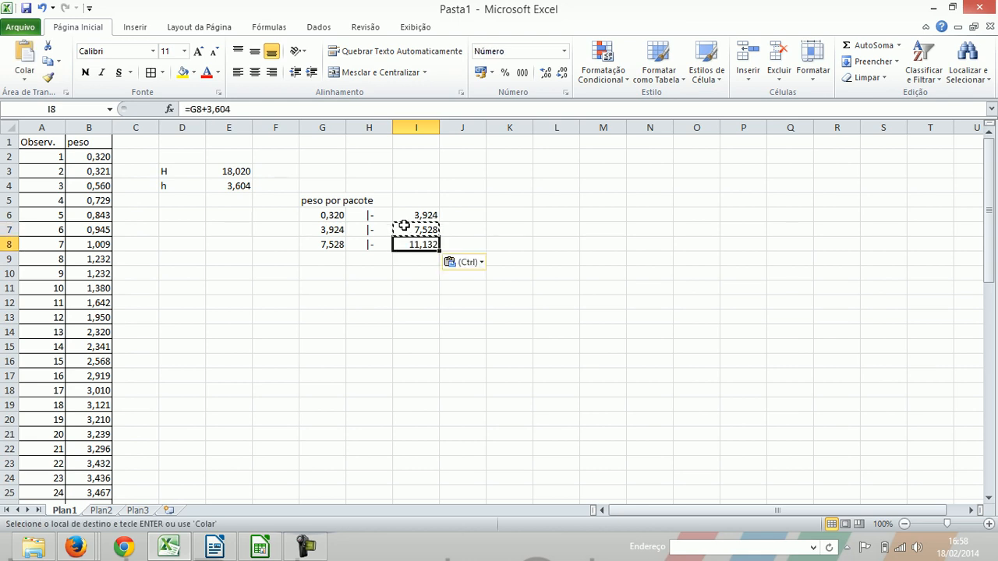
# Copy the lower-limit formula from G8 into G9 for the fourth class.
pyautogui.press('Down')
pyautogui.press('Left')
pyautogui.press('Left')
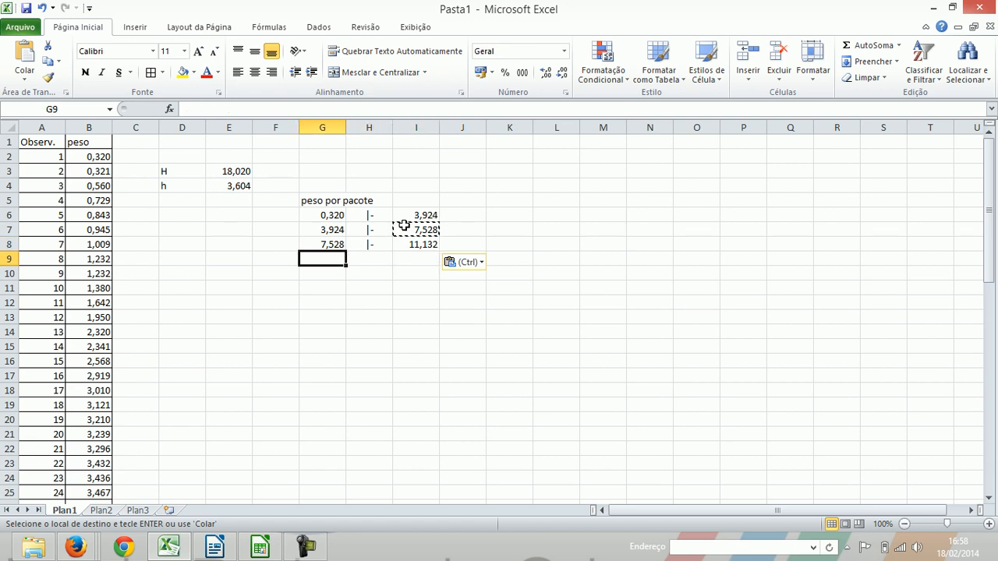
pyautogui.press('Up')
pyautogui.hotkey('ctrl', 'c')
pyautogui.press('Down')
pyautogui.hotkey('ctrl', 'v')
# Complete the fourth class by copying the |- symbol into H9 and the upper-limit formula into I9.
pyautogui.press('Right')
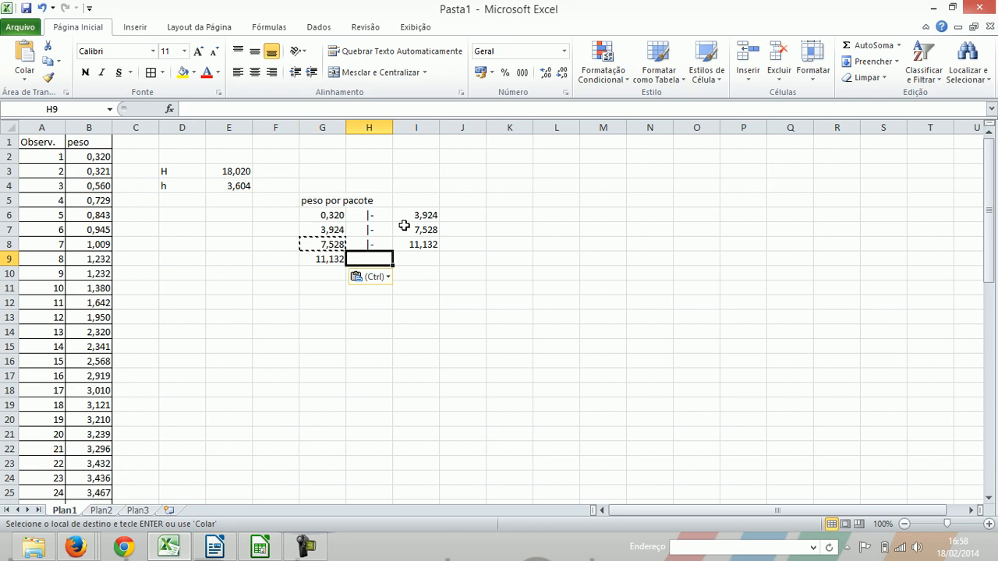
pyautogui.press('Up')
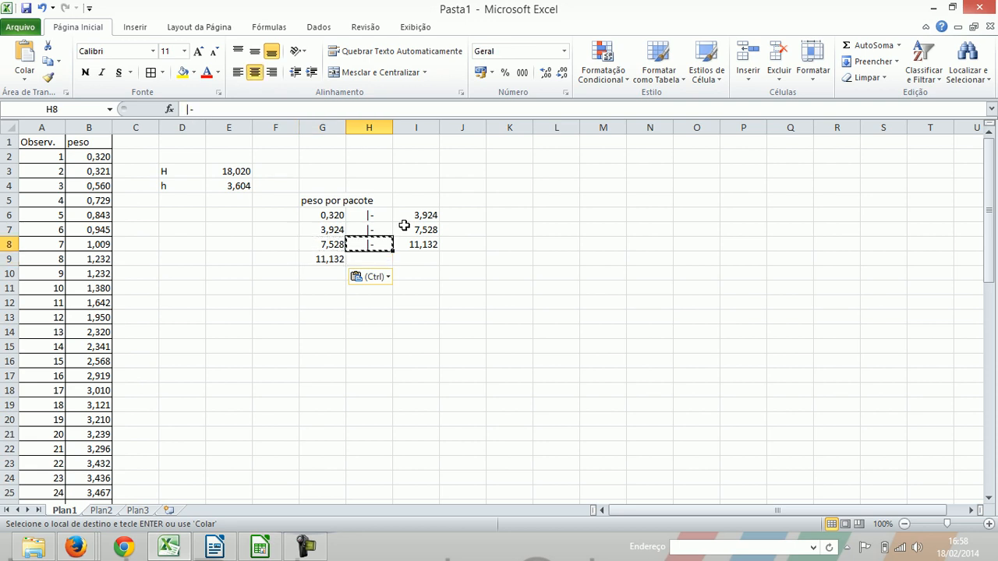
pyautogui.hotkey('ctrl', 'c')
pyautogui.press('Down')
pyautogui.hotkey('ctrl', 'v')
pyautogui.press('Right')
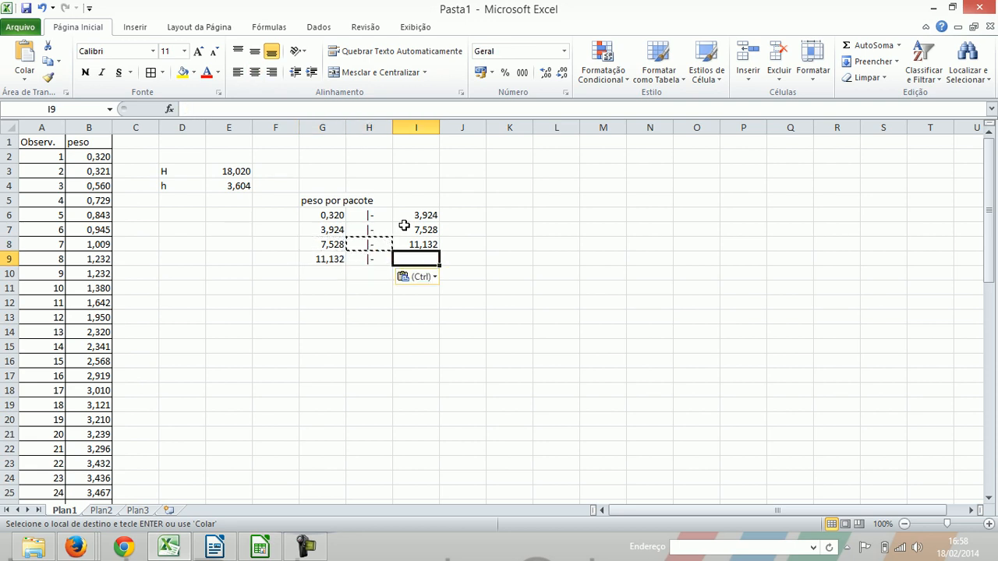
pyautogui.hotkey('ctrl', 'd')
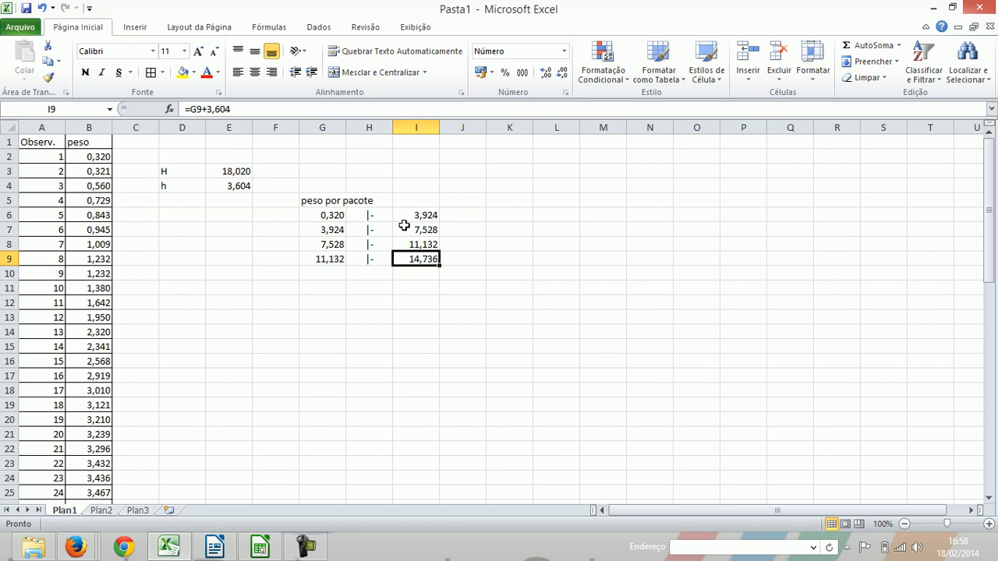
# Build the fifth class in row 10 with =I9 in G10, |- in H10 and =G10+3,604 in I10.
pyautogui.press('Down')
pyautogui.press('Left')
pyautogui.press('Left')
pyautogui.write('=I9')
pyautogui.hotkey('ctrl', 'Return')
pyautogui.press('Right')
pyautogui.write('|-')
pyautogui.press('Right')
pyautogui.write('=G10+3,604')
pyautogui.hotkey('ctrl', 'Return')
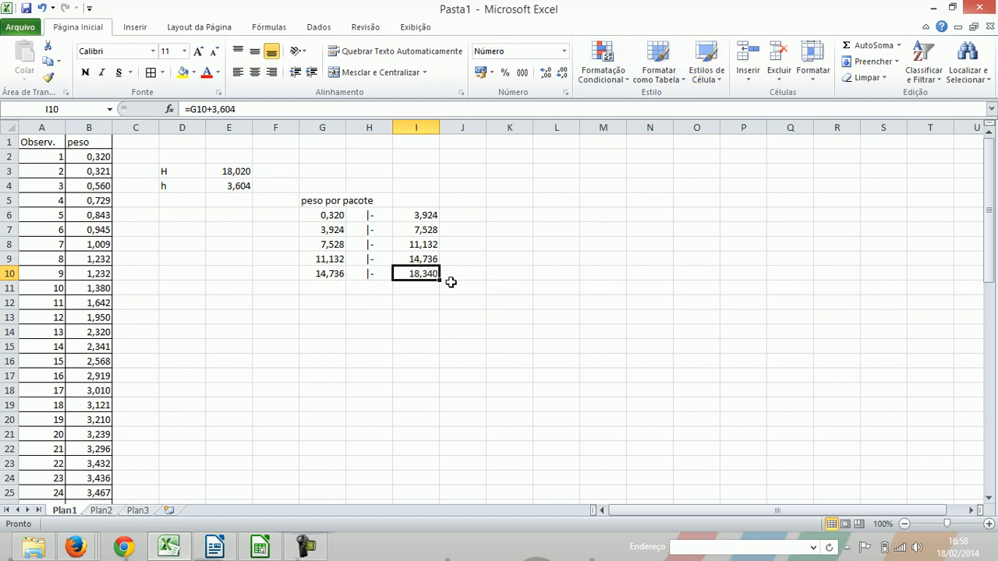
# Merge and center the heading "peso por pacote" across G5:I5.
pyautogui.scroll(-15, 220, 308)
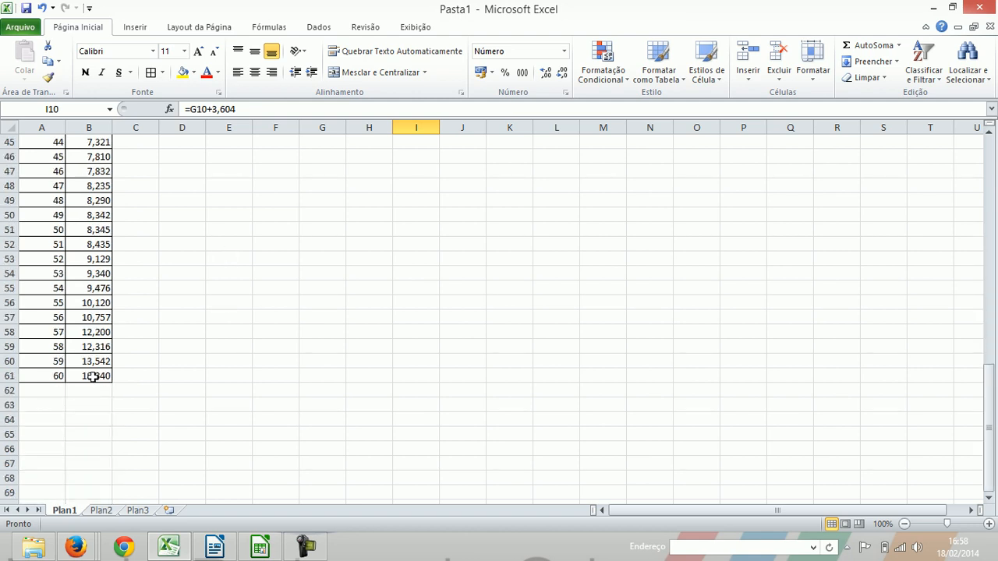
pyautogui.scroll(15, 199, 384)
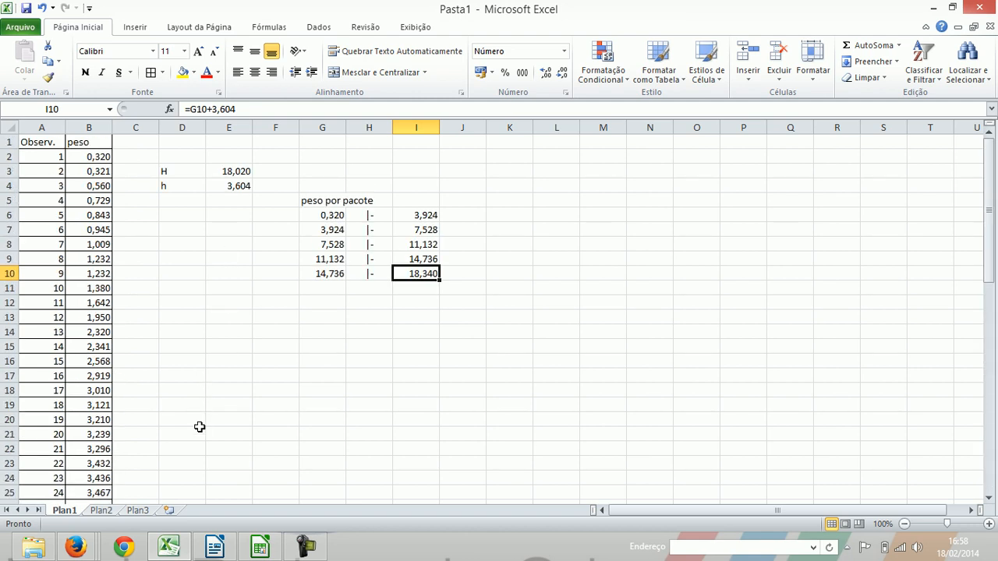
pyautogui.click(310, 202)
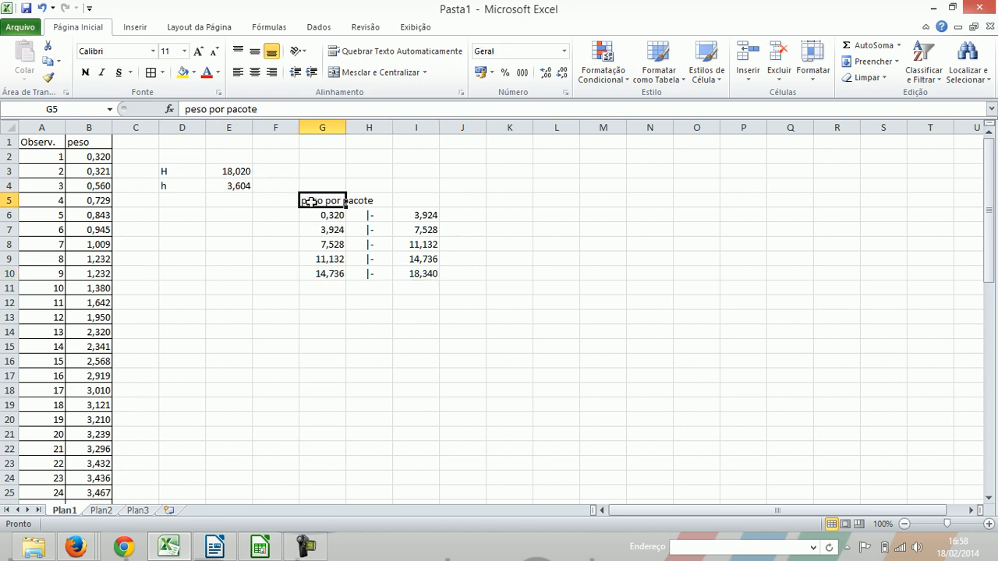
pyautogui.hotkey('shift', 'Right')
pyautogui.hotkey('shift', 'Right')
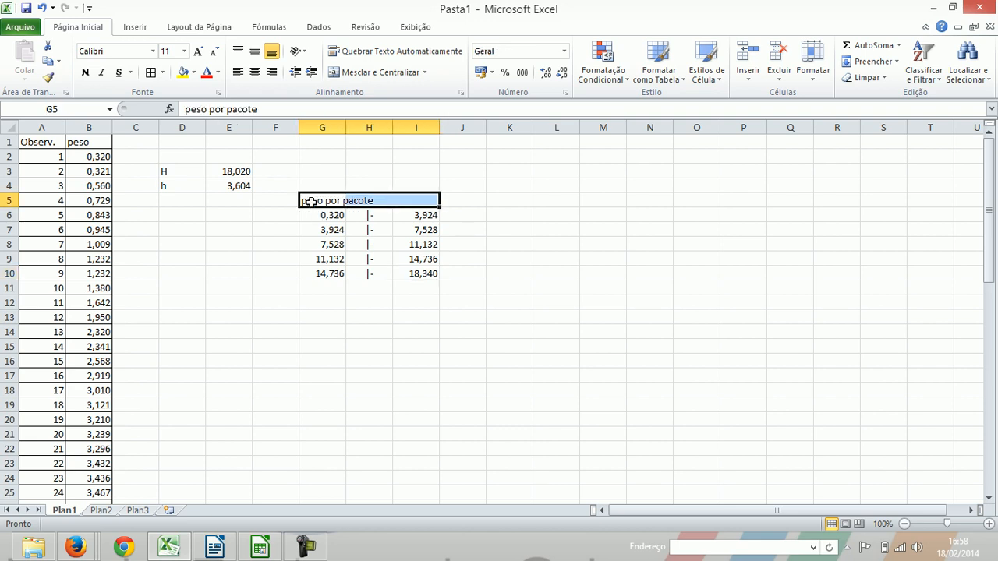
pyautogui.click(346, 72)
pyautogui.press('Return')
pyautogui.press('Up')
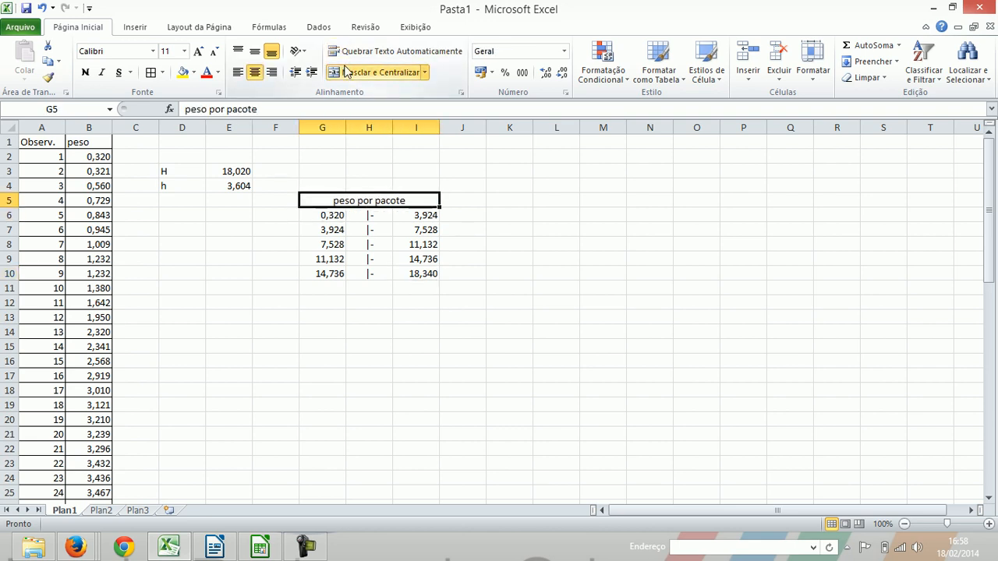
# Apply all borders to the class interval table in G5:I10.
pyautogui.hotkey('shift', 'Down')
pyautogui.hotkey('shift', 'Down')
pyautogui.hotkey('shift', 'Down')
pyautogui.hotkey('shift', 'Down')
pyautogui.hotkey('shift', 'Down')
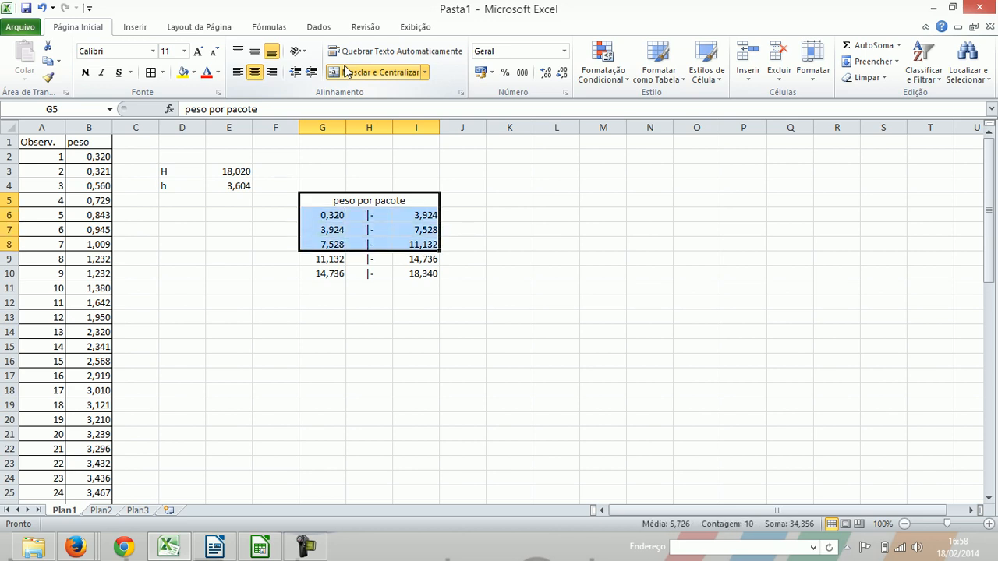
pyautogui.click(152, 72)
# Add the frequency column heading f in J5 and apply all borders to J5:J10.
pyautogui.press('Right')
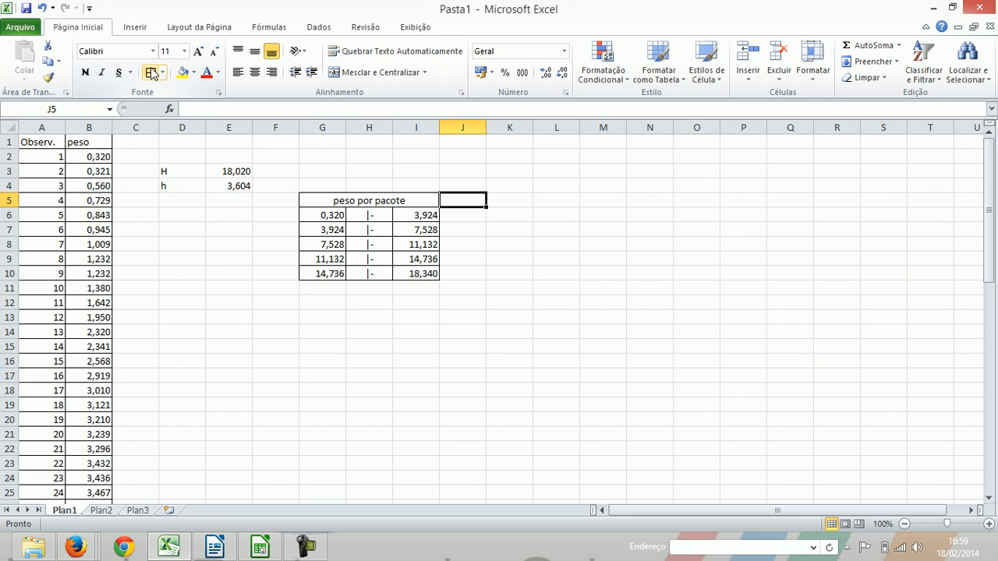
pyautogui.write('f')
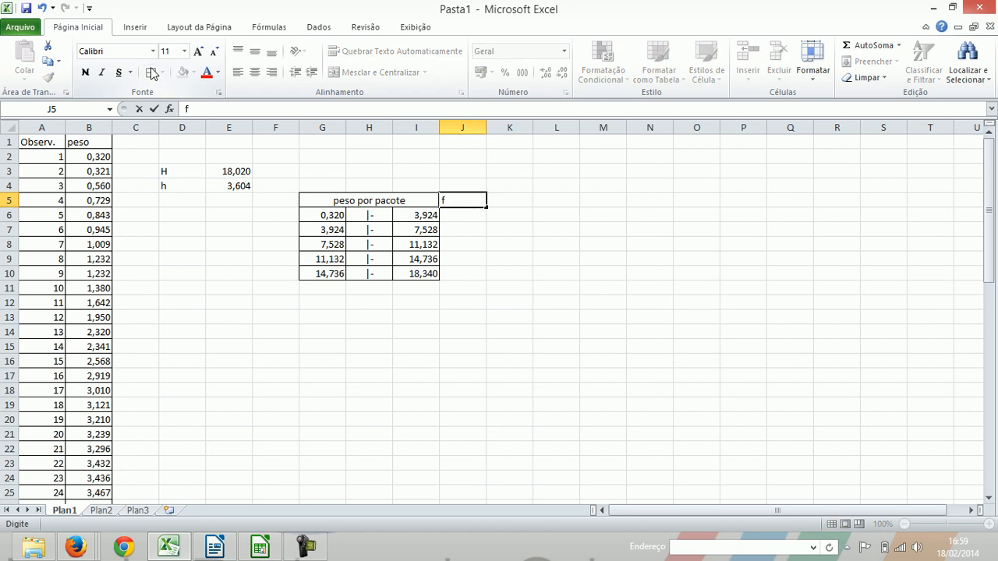
pyautogui.hotkey('shift', 'Down')
pyautogui.hotkey('shift', 'Down')
pyautogui.hotkey('shift', 'Down')
pyautogui.hotkey('shift', 'Down')
pyautogui.hotkey('shift', 'Down')
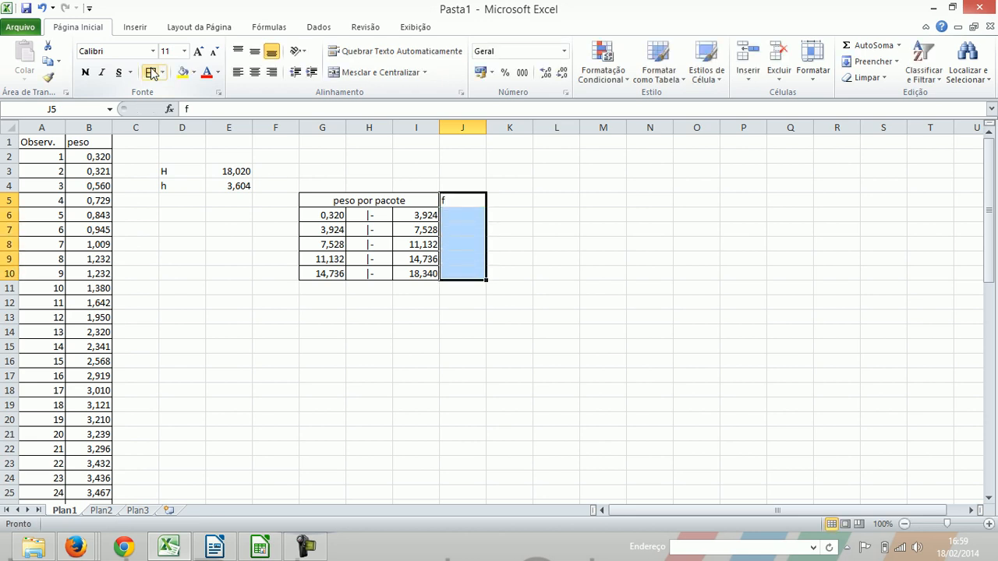
pyautogui.click(152, 73)
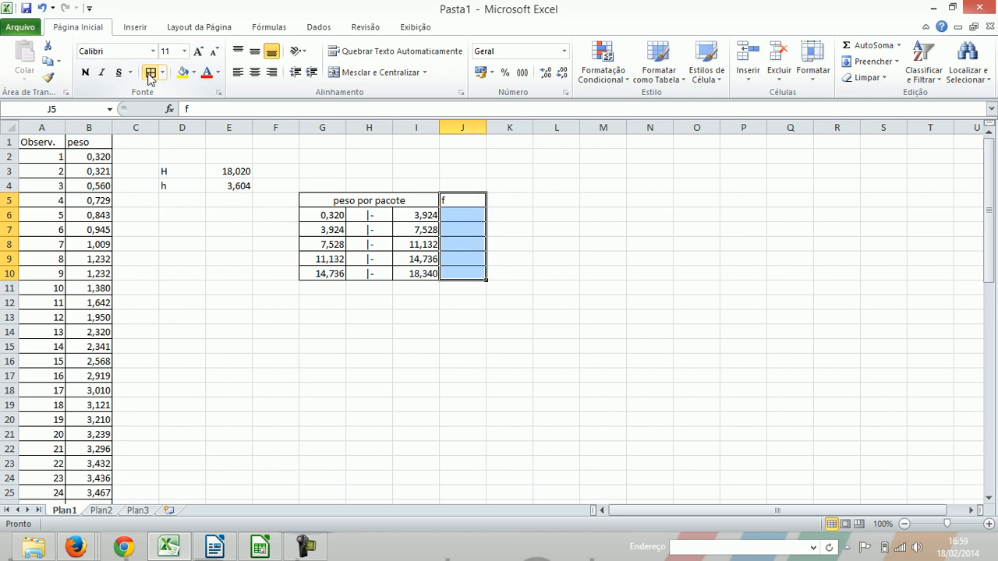
pyautogui.press('Down')
pyautogui.press('Up')
pyautogui.press('Down')
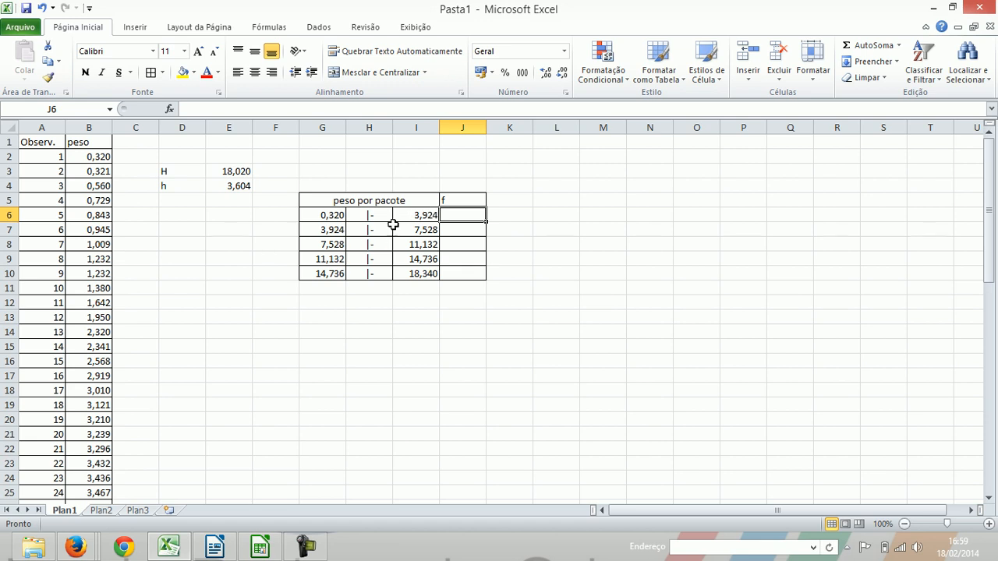
# Go through the weights in column B from B2 to find where the first class, 0,320 |- 3,924, ends.
pyautogui.click(99, 159)
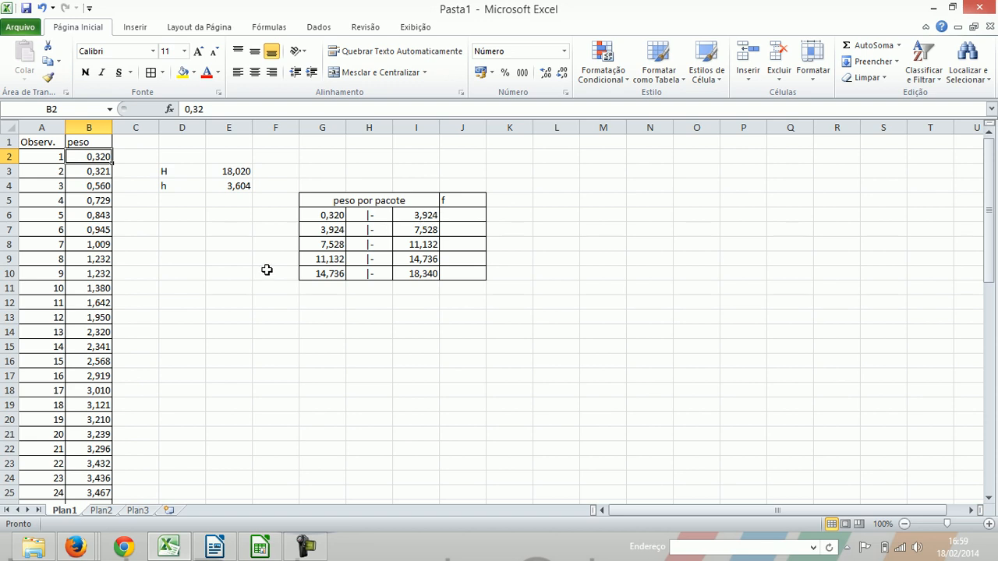
pyautogui.press('Down')
pyautogui.press('Down')
pyautogui.press('Down')
pyautogui.press('Down')
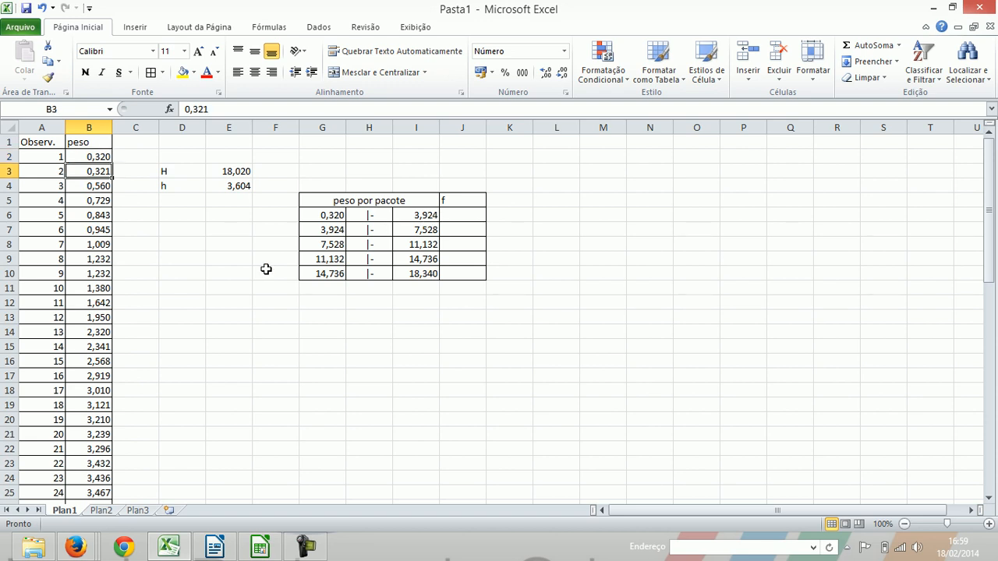
pyautogui.press('Down')
pyautogui.press('Down')
pyautogui.press('Down')
pyautogui.press('Down')
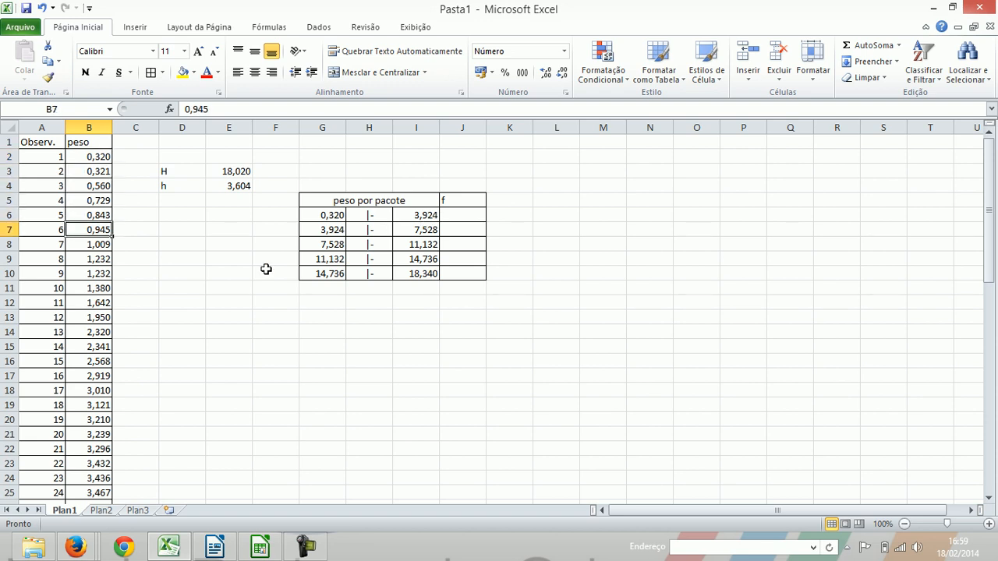
pyautogui.press('Down')
pyautogui.press('Down')
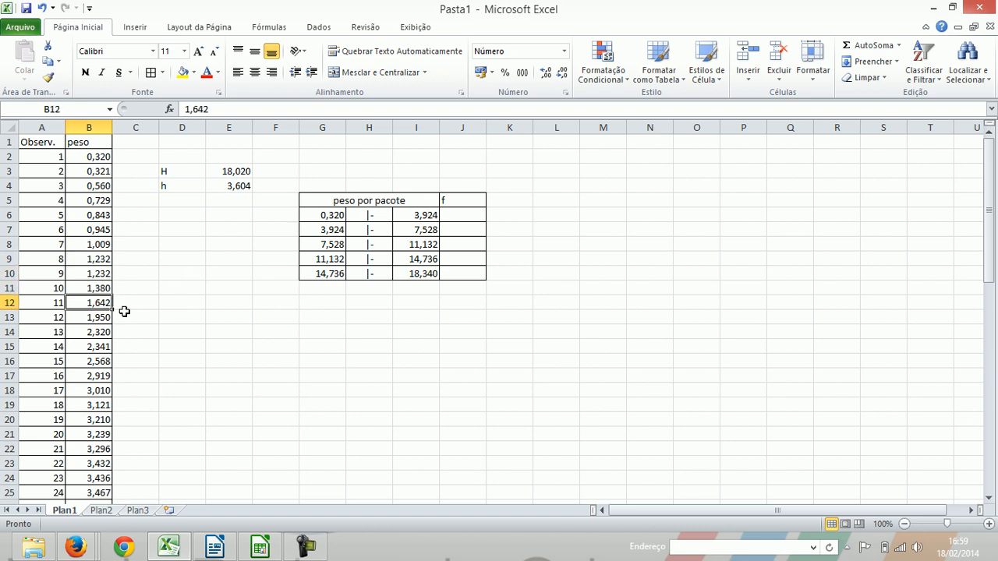
pyautogui.click(80, 321)
pyautogui.press('Down')
pyautogui.press('Down')
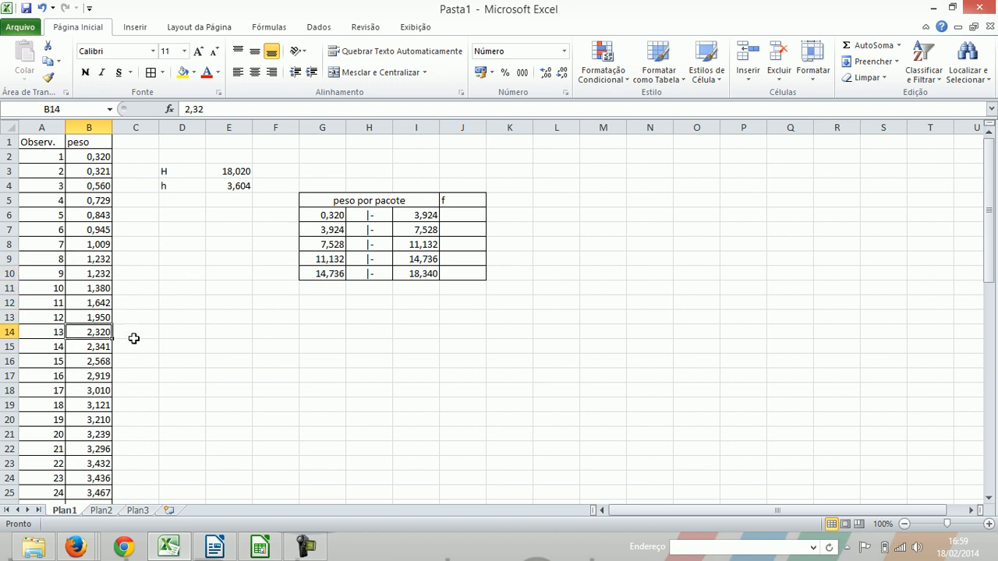
pyautogui.press('Down')
pyautogui.press('Down')
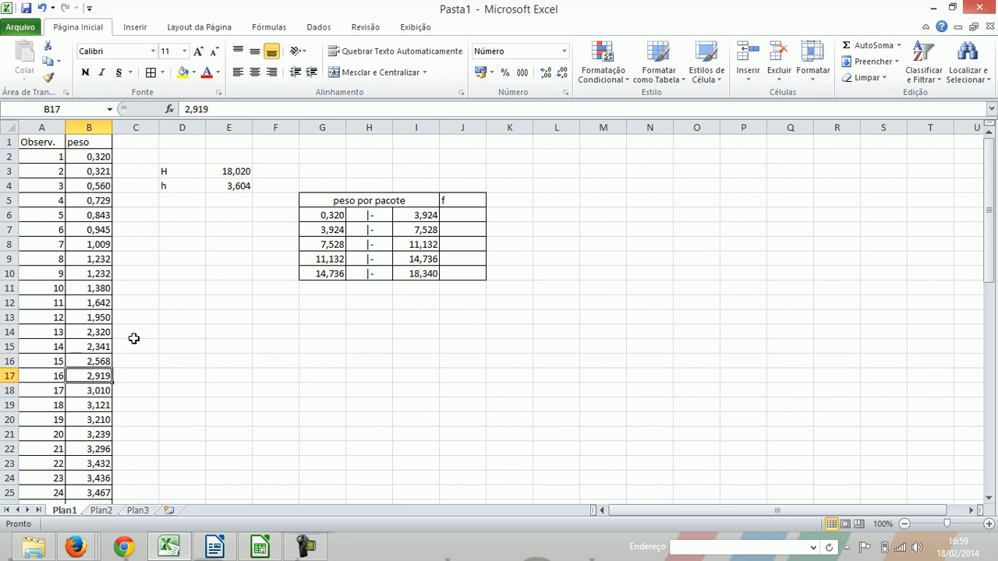
pyautogui.press('Down')
pyautogui.press('Down')
pyautogui.press('Down')
pyautogui.press('Down')
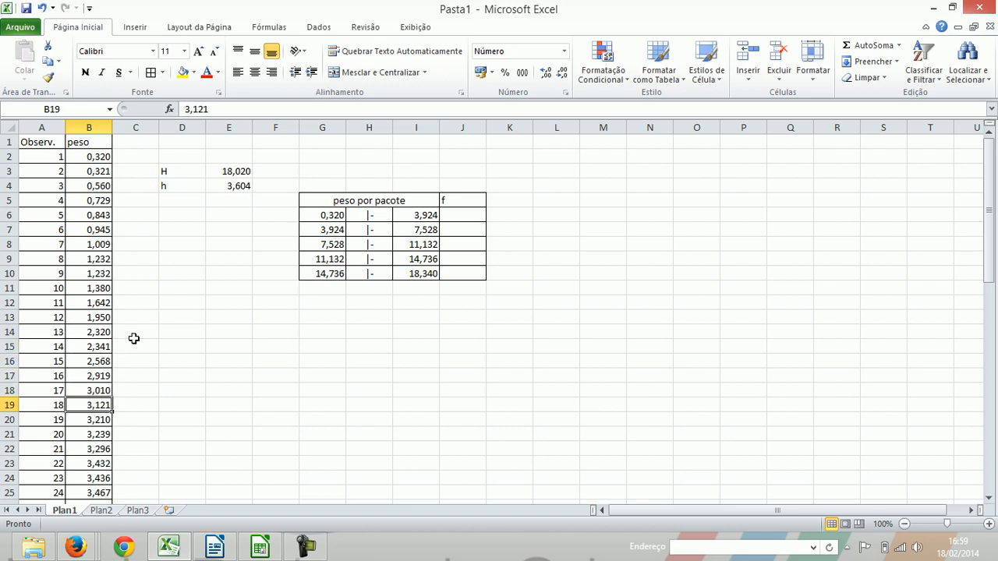
pyautogui.press('Down')
pyautogui.press('Down')
pyautogui.press('Down')
pyautogui.press('Down')
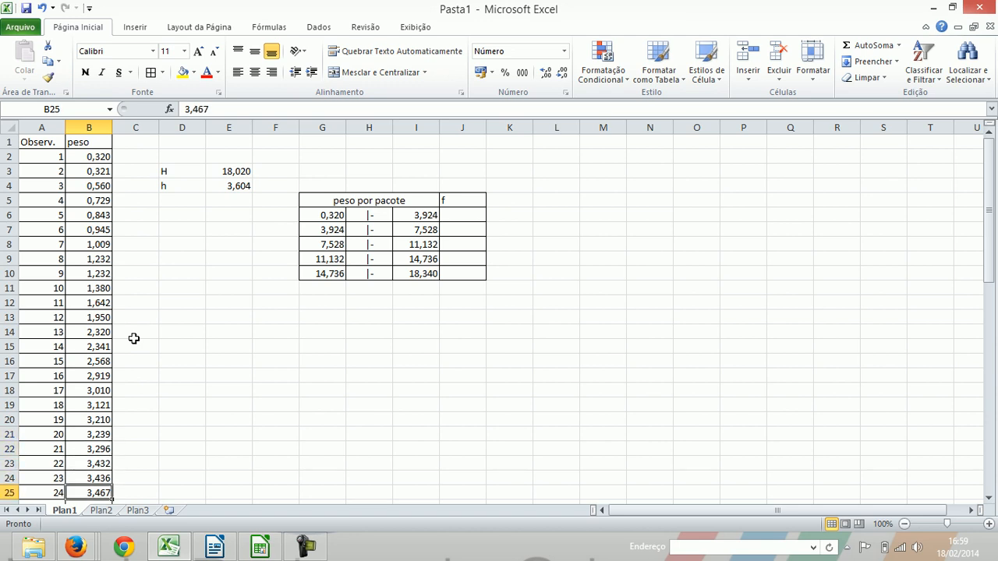
pyautogui.press('Down')
pyautogui.press('Down')
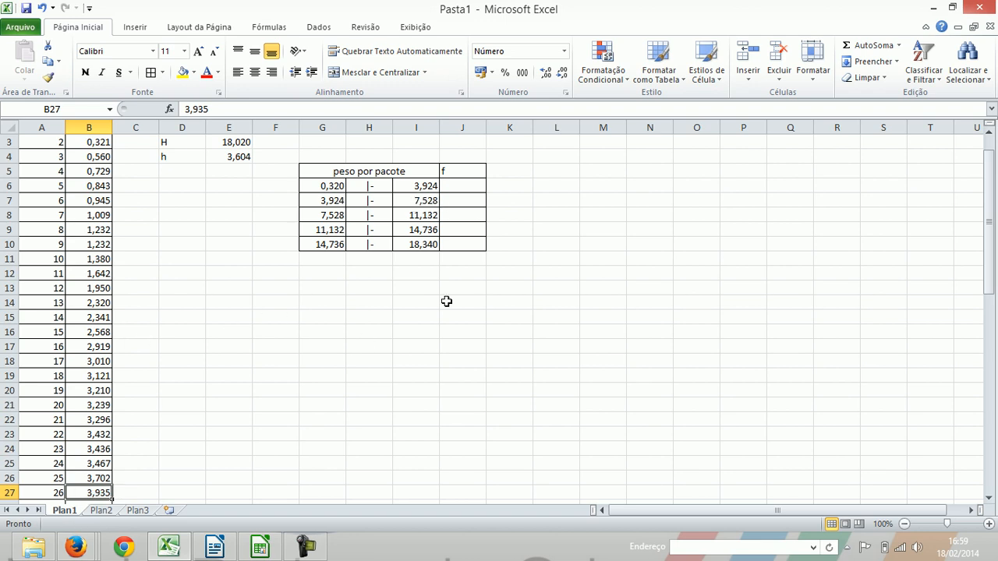
# Enter 25 as the frequency of the first class in J6.
pyautogui.click(470, 187)
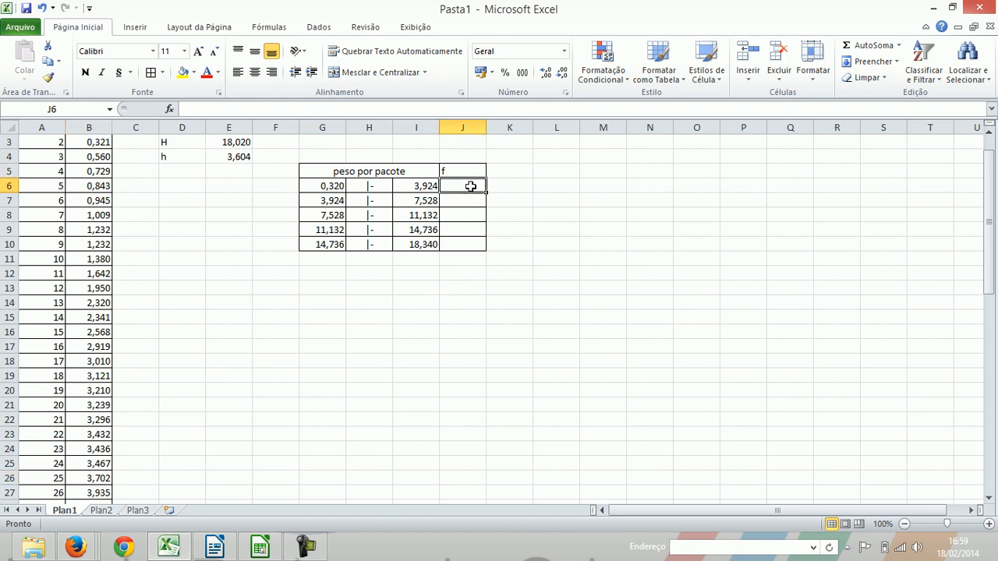
pyautogui.write('25')
pyautogui.press('Return')
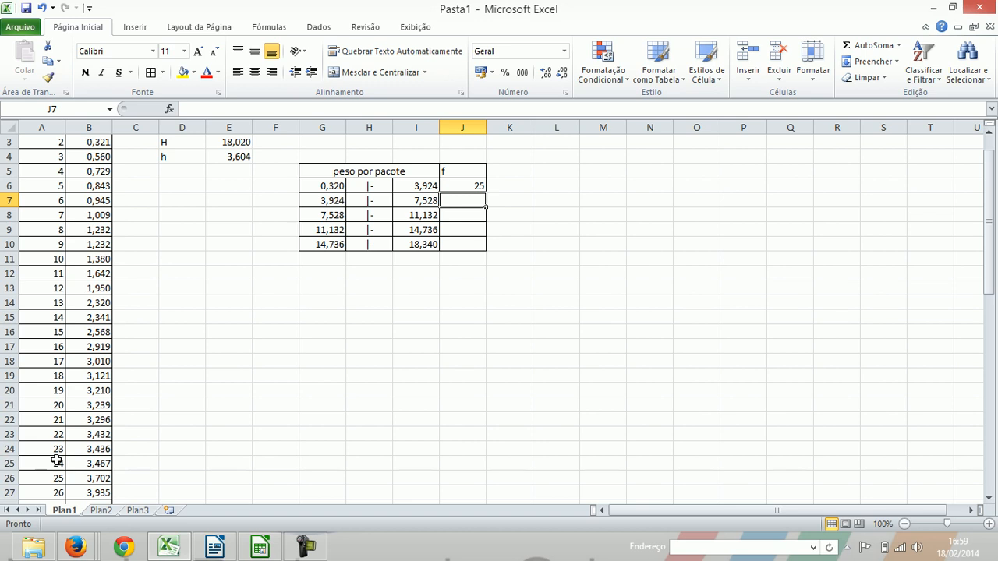
# Go through the weights in column B from B27 to find where the second class, 3,924 |- 7,528, ends.
pyautogui.click(92, 493)
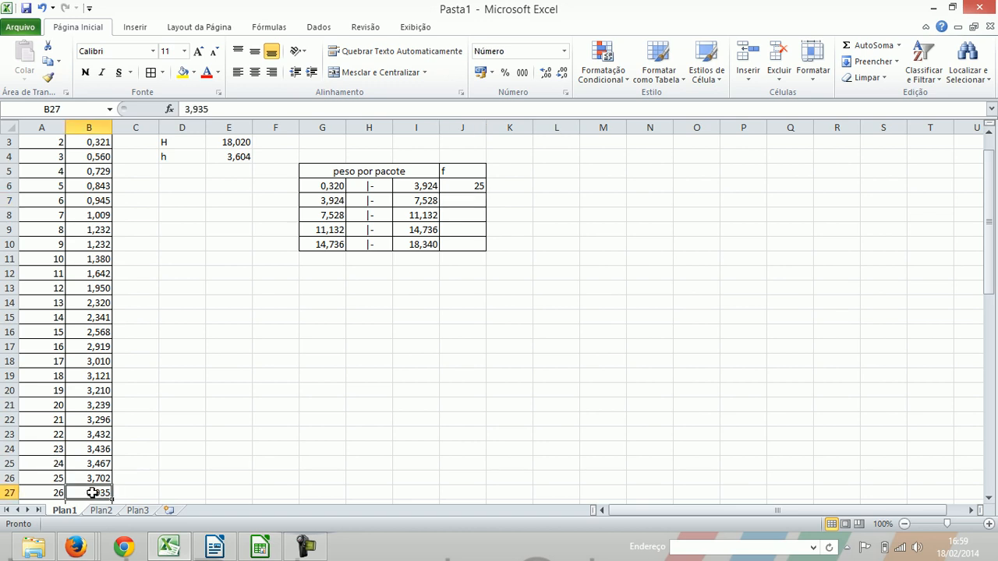
pyautogui.scroll(-2, 320, 217)
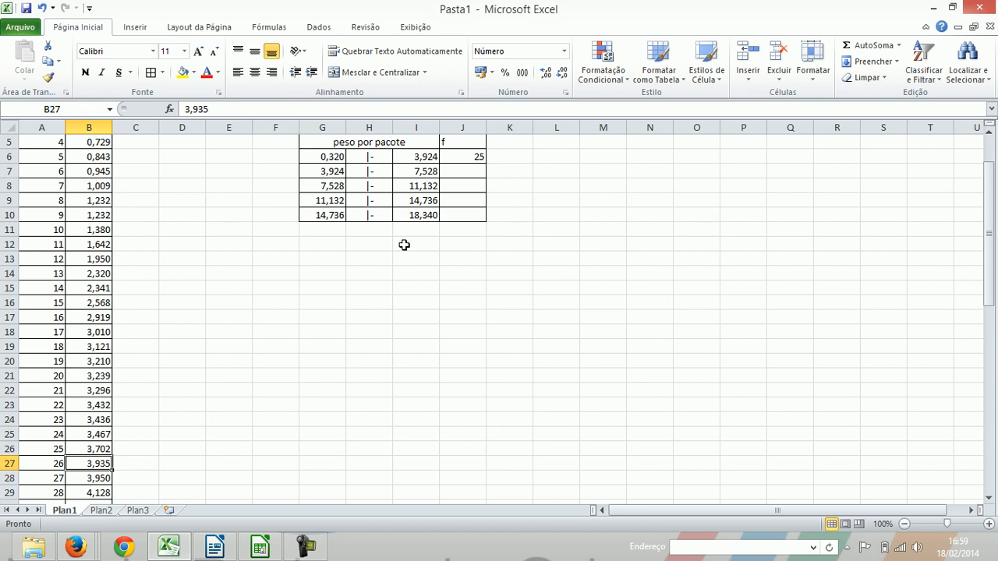
pyautogui.press('Down')
pyautogui.press('Down')
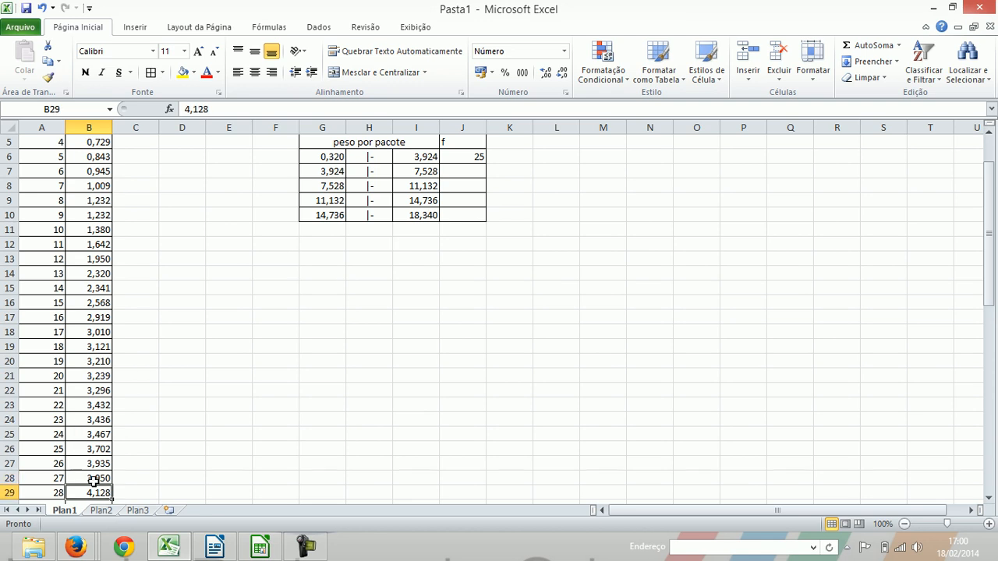
pyautogui.press('Down')
pyautogui.press('Down')
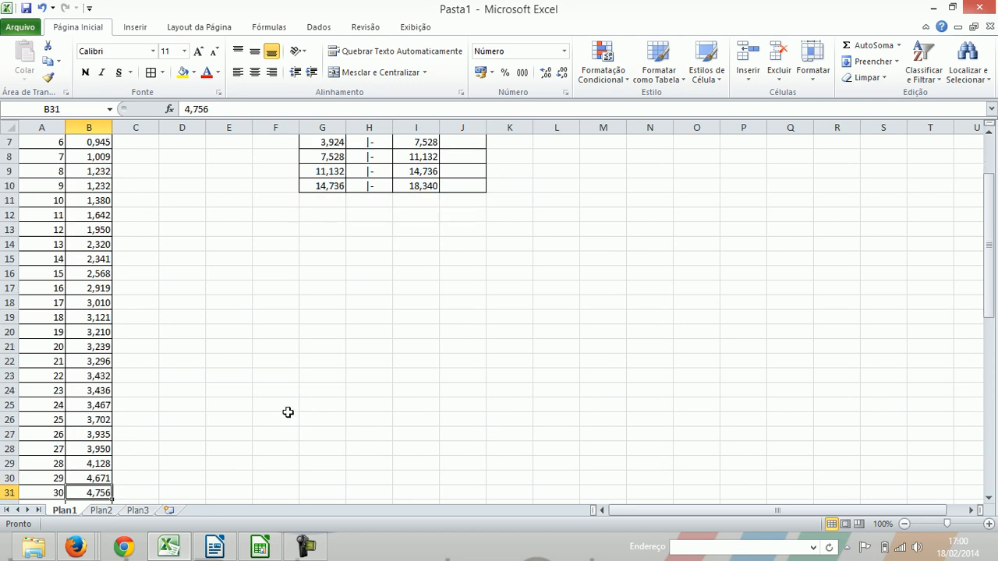
pyautogui.press('Down')
pyautogui.press('Down')
pyautogui.press('Down')
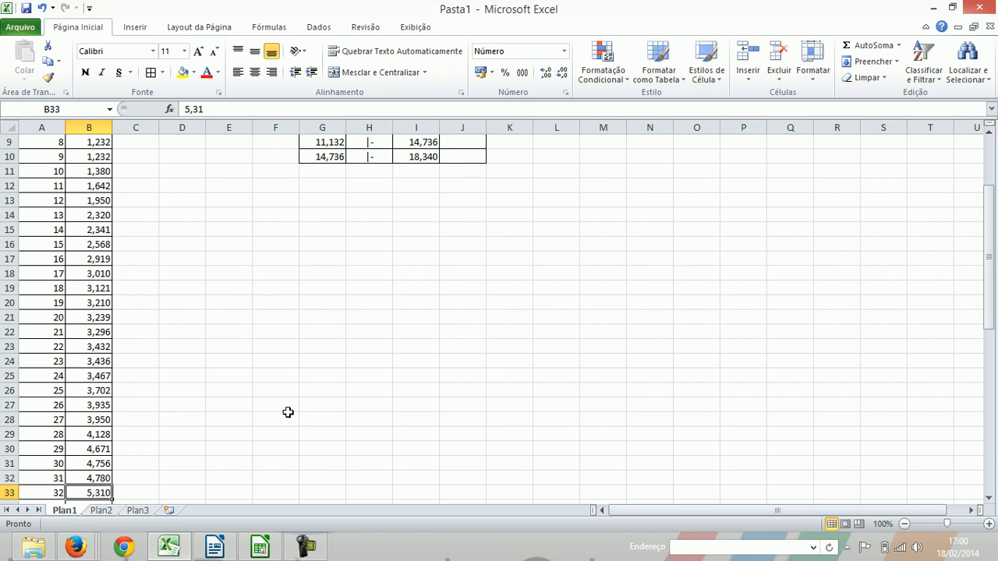
pyautogui.press('Down')
pyautogui.press('Down')
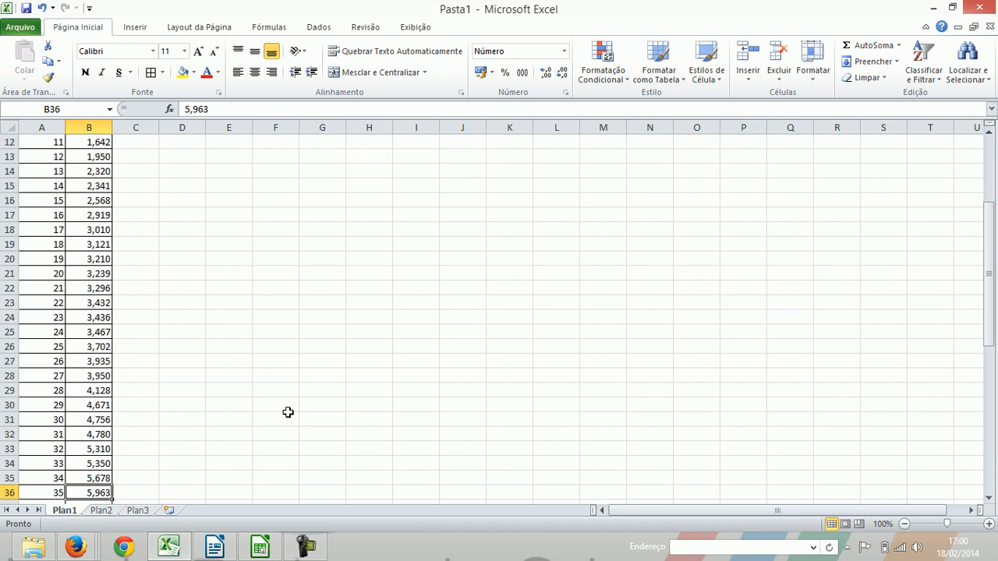
pyautogui.press('Down')
pyautogui.press('Down')
pyautogui.press('Down')
pyautogui.press('Down')
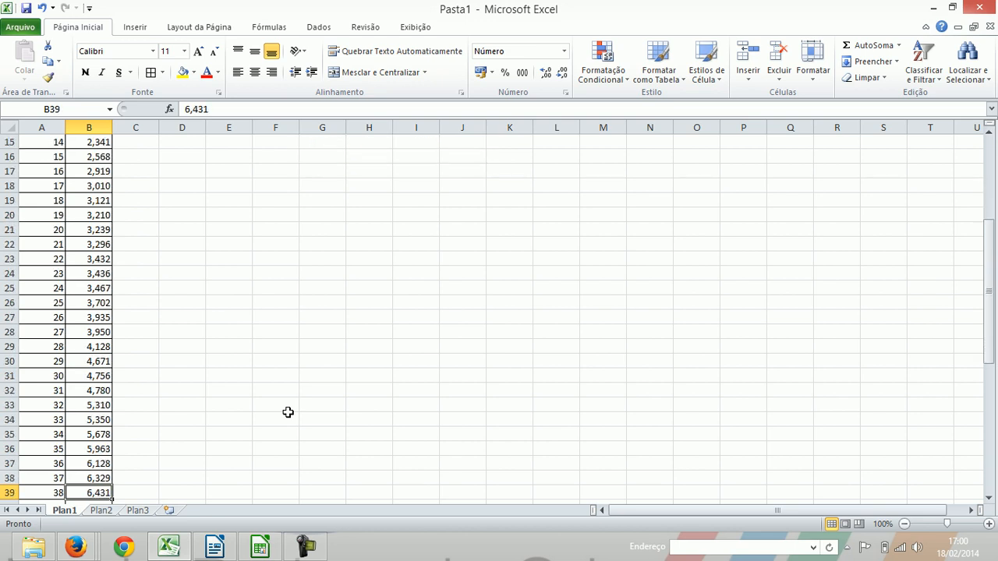
pyautogui.press('Down')
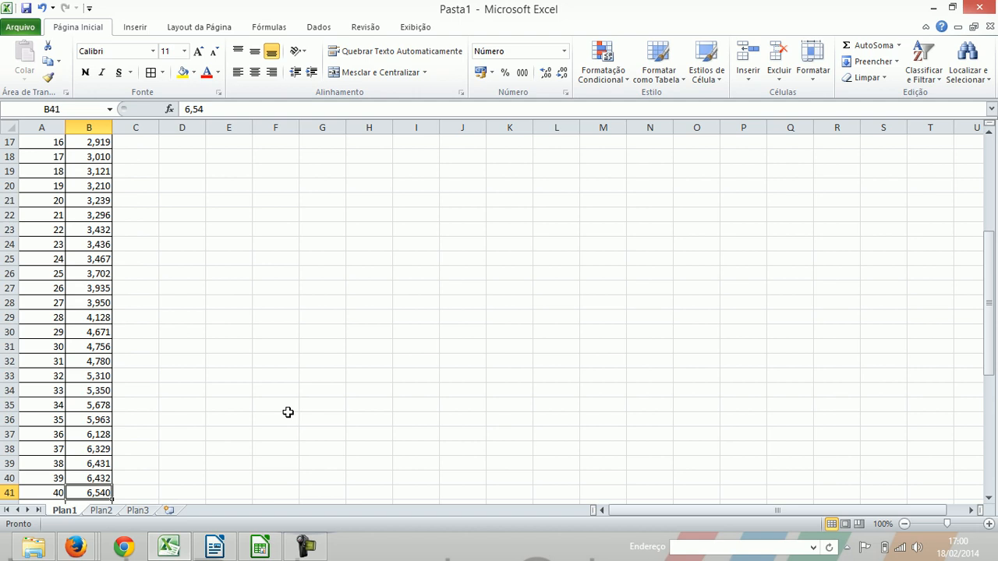
pyautogui.press('Down')
pyautogui.press('Down')
pyautogui.press('Down')
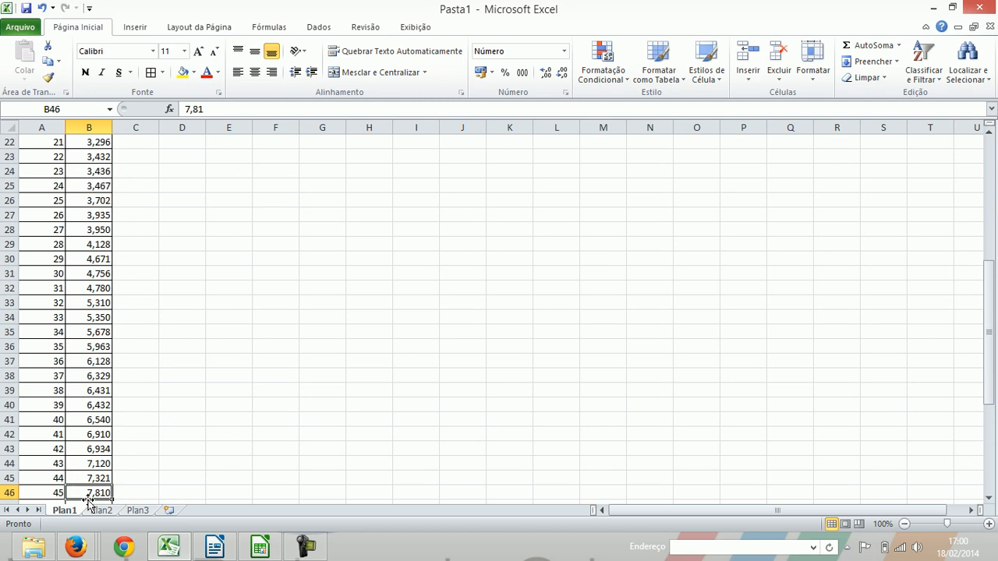
pyautogui.press('Up')
pyautogui.scroll(7, 201, 379)
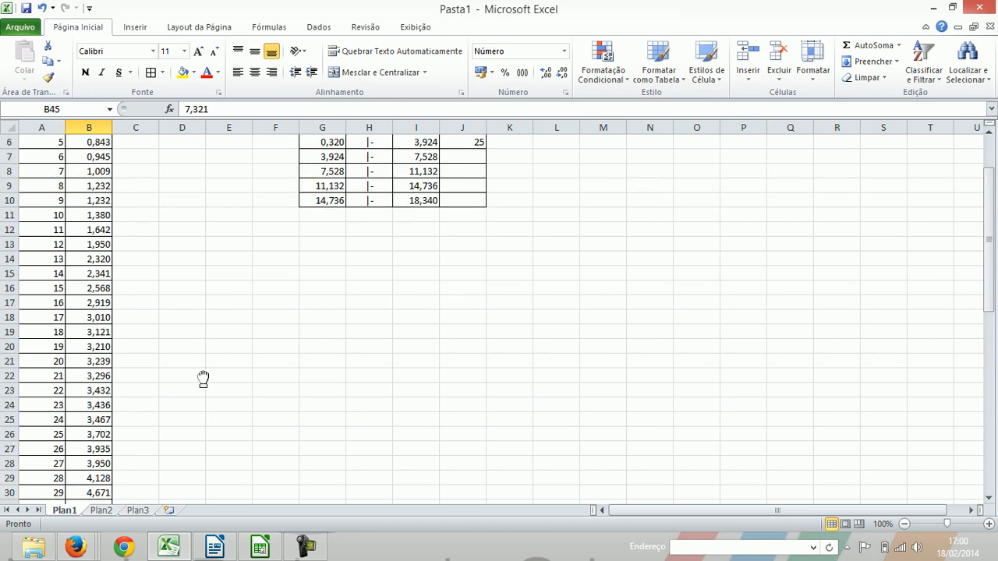
# Enter 19 as the frequency of the second class in J7.
pyautogui.click(478, 225)
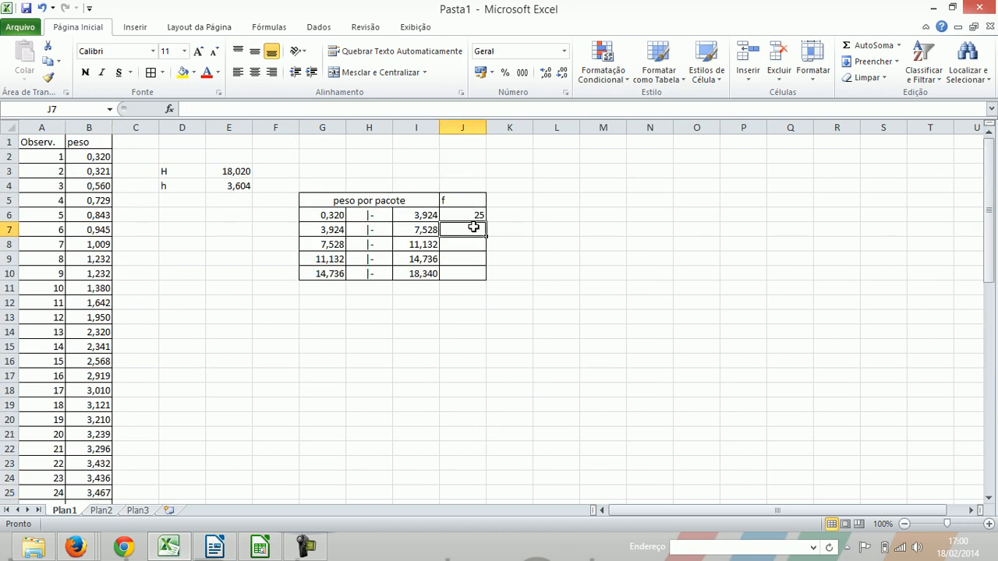
pyautogui.write('19')
pyautogui.press('Return')
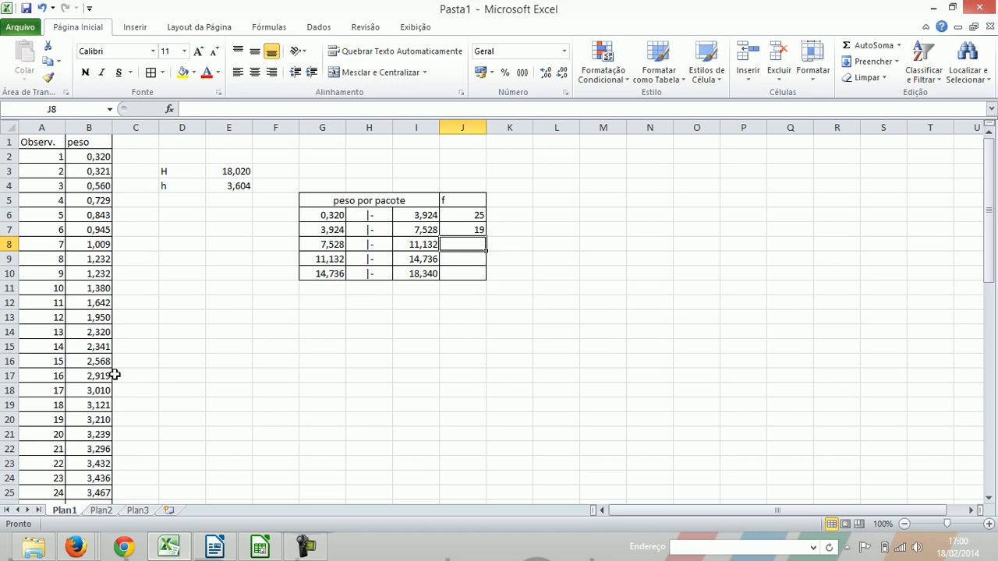
# Go through the weights in column B from B46 to find where the third class, 7,528 |- 11,132, ends.
pyautogui.scroll(-8, 114, 375)
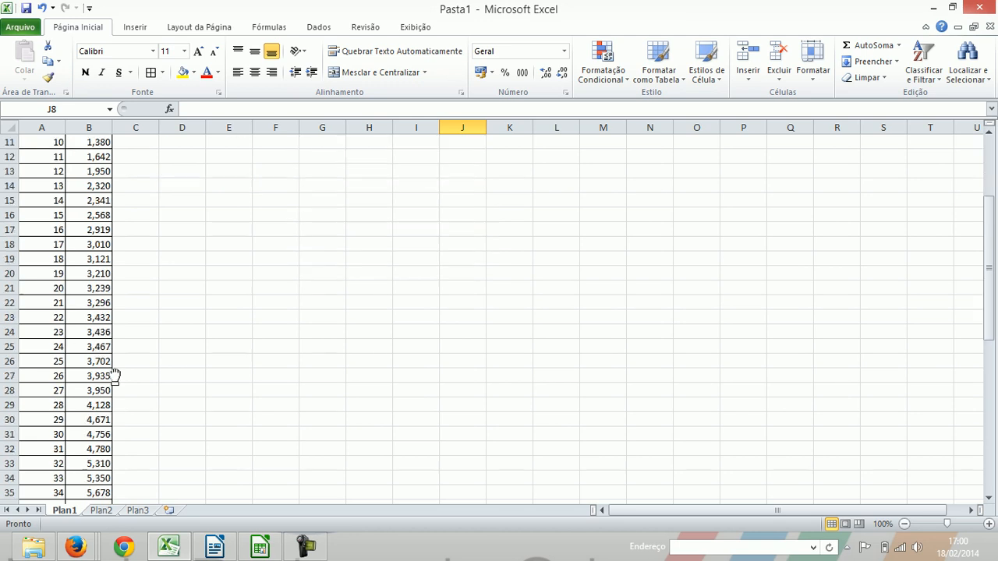
pyautogui.scroll(-1, 114, 375)
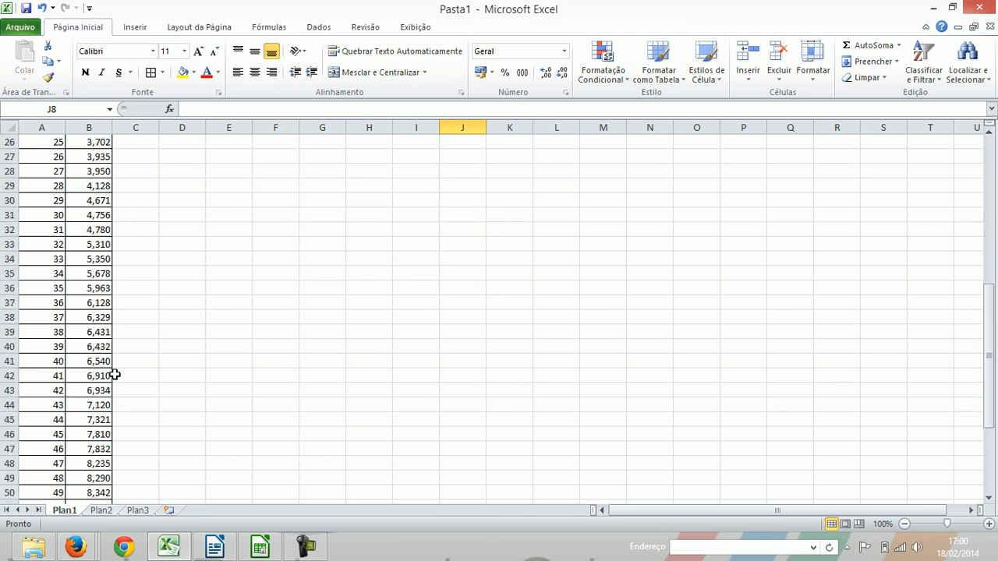
pyautogui.click(92, 431)
pyautogui.click(92, 415)
pyautogui.press('Down')
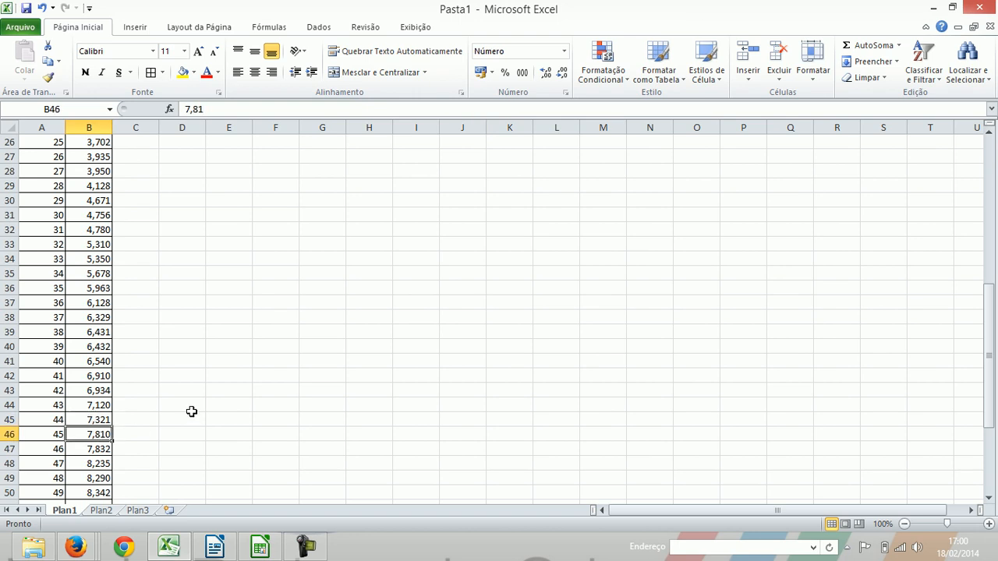
pyautogui.press('Down')
pyautogui.press('Down')
pyautogui.press('Down')
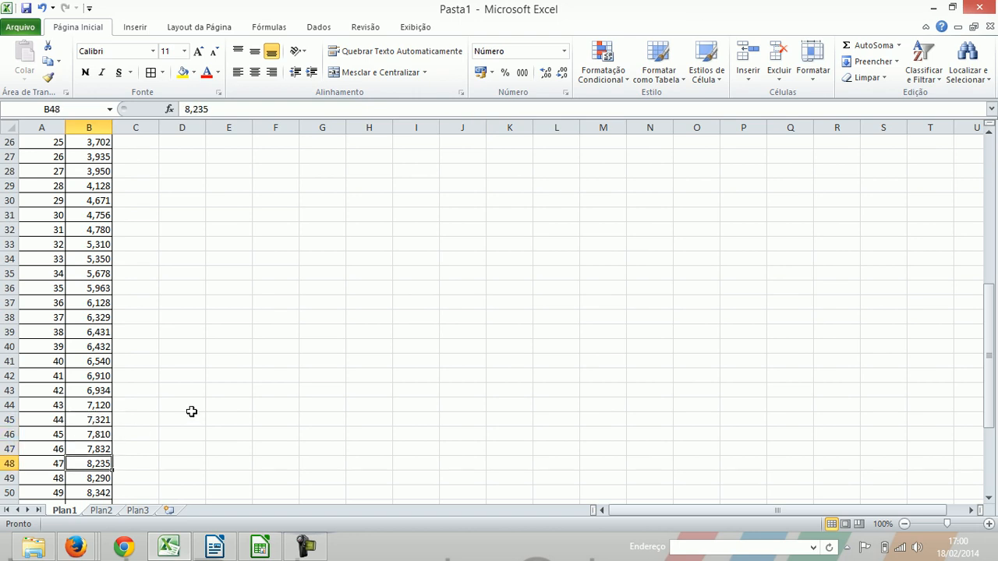
pyautogui.press('Down')
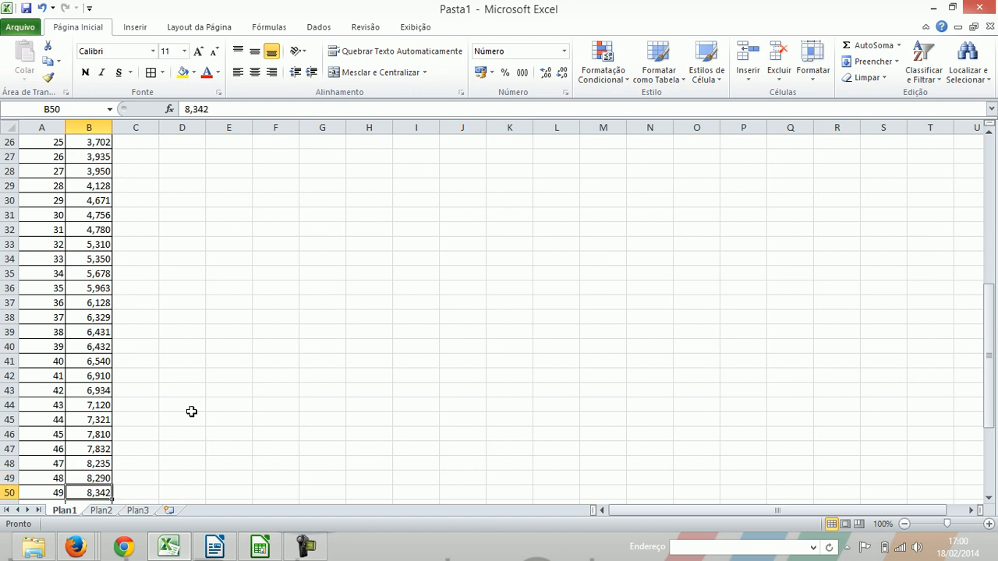
pyautogui.press('Down')
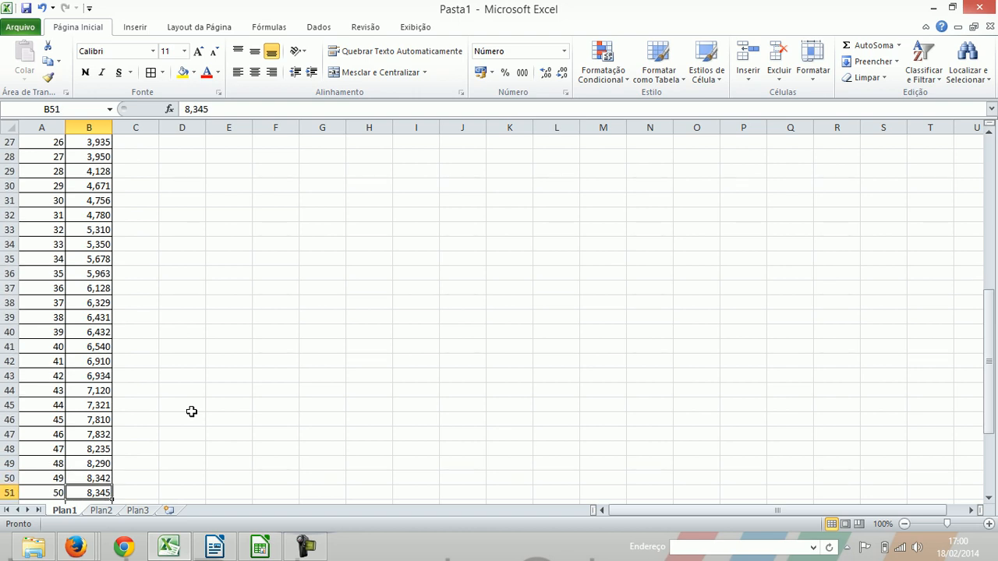
pyautogui.press('Down')
pyautogui.press('Down')
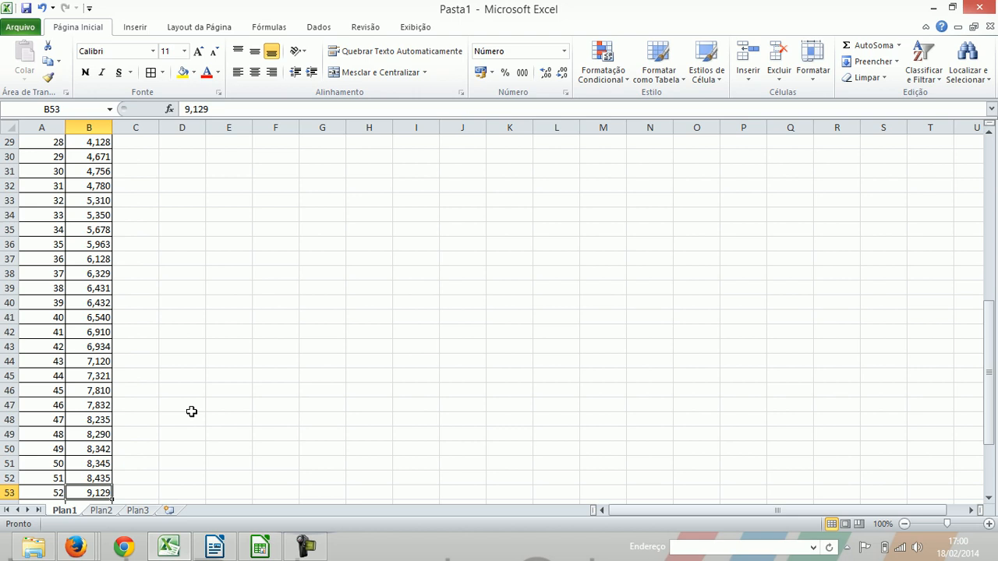
pyautogui.press('Down')
pyautogui.press('Down')
pyautogui.press('Down')
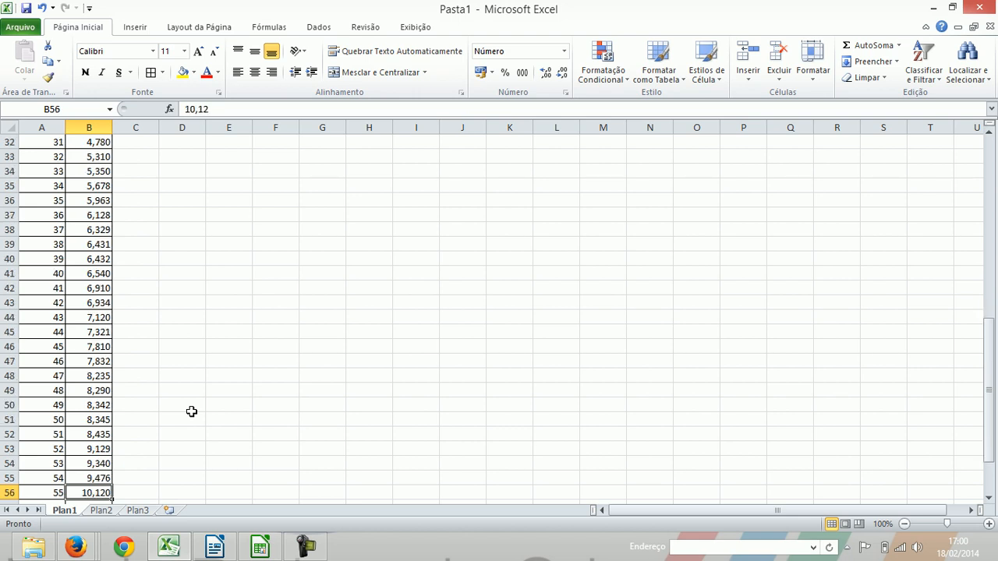
pyautogui.press('Down')
pyautogui.press('Down')
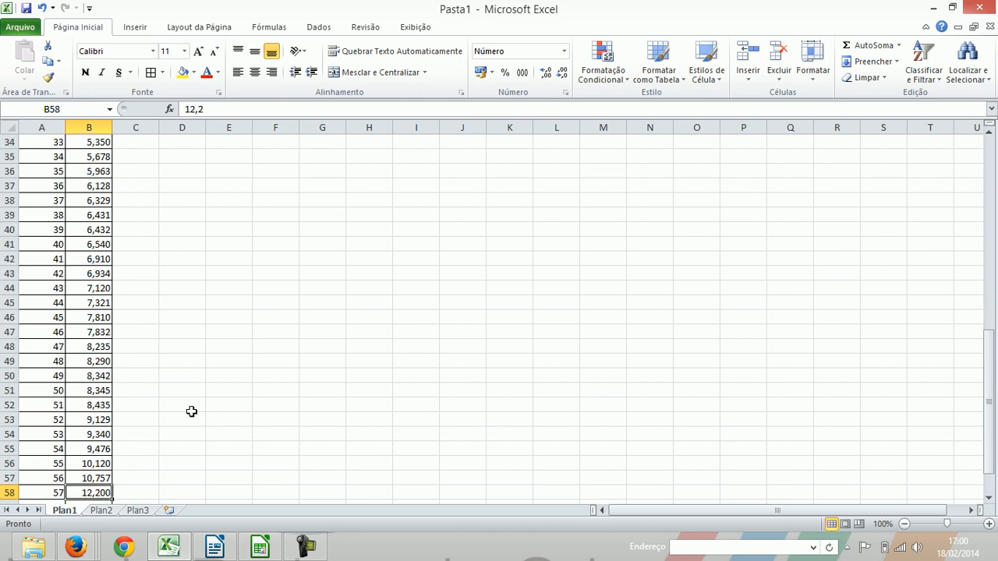
pyautogui.press('Up')
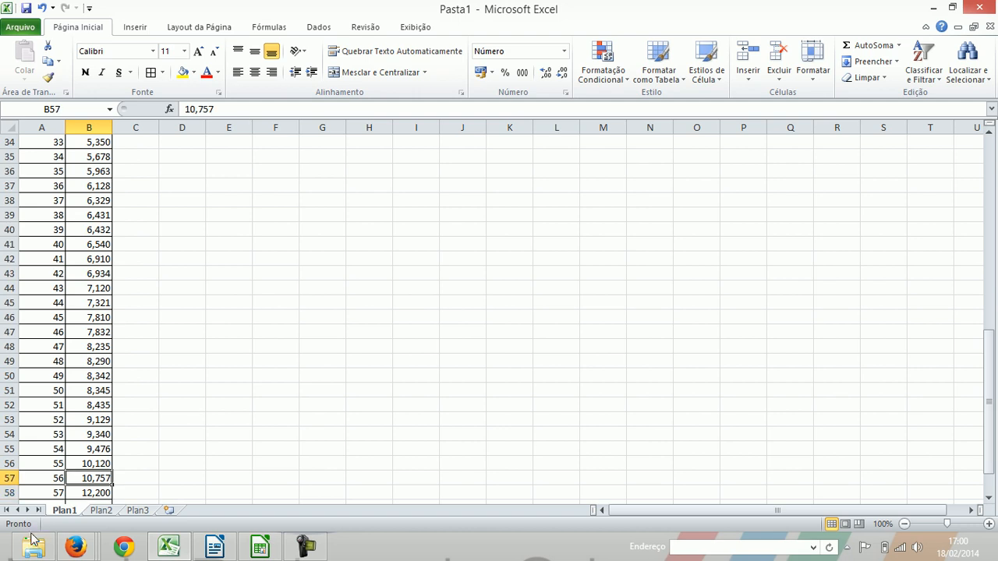
# Enter 12 as the frequency of the third class in J8.
pyautogui.scroll(10, 211, 479)
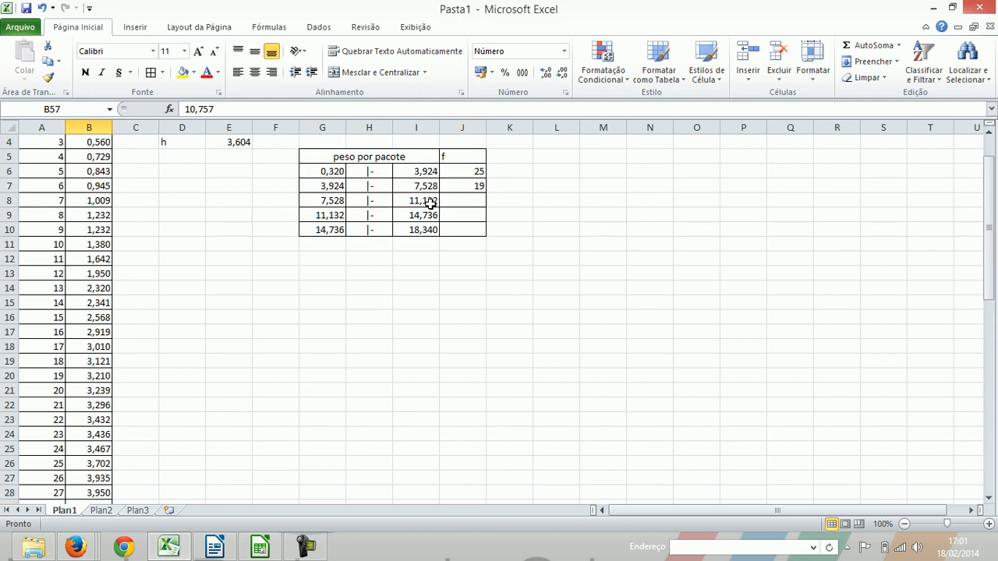
pyautogui.click(469, 201)
pyautogui.write('12')
pyautogui.press('Return')
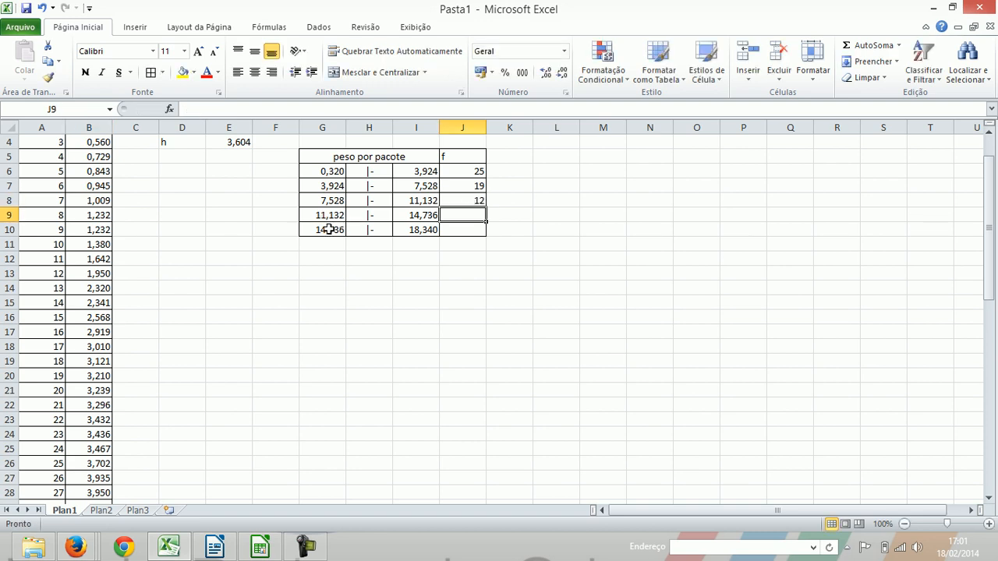
# Go through the weights in column B from B58 to see which fall in the fourth class, 11,132 |- 14,736, and the last class.
pyautogui.scroll(-11, 243, 295)
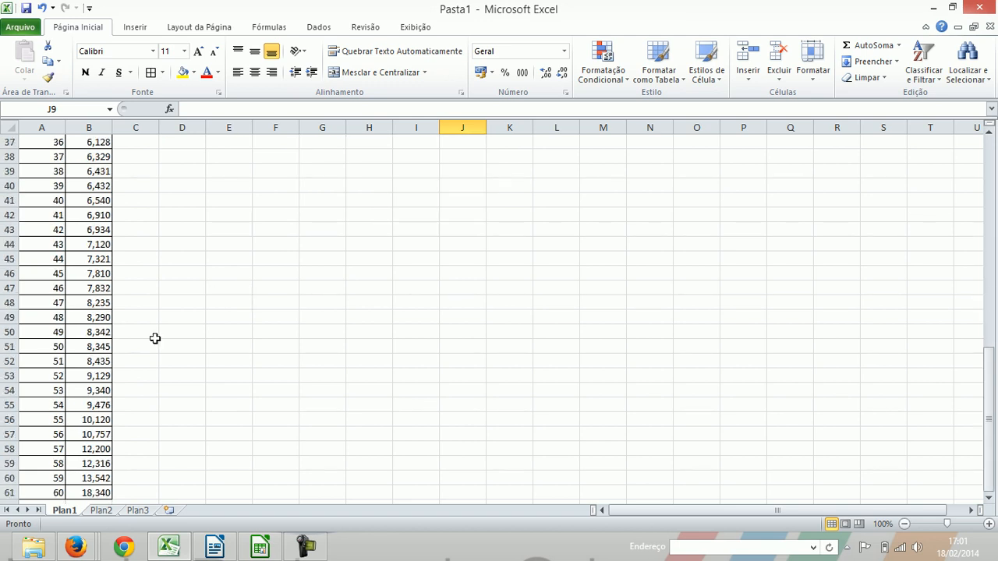
pyautogui.click(95, 435)
pyautogui.press('Down')
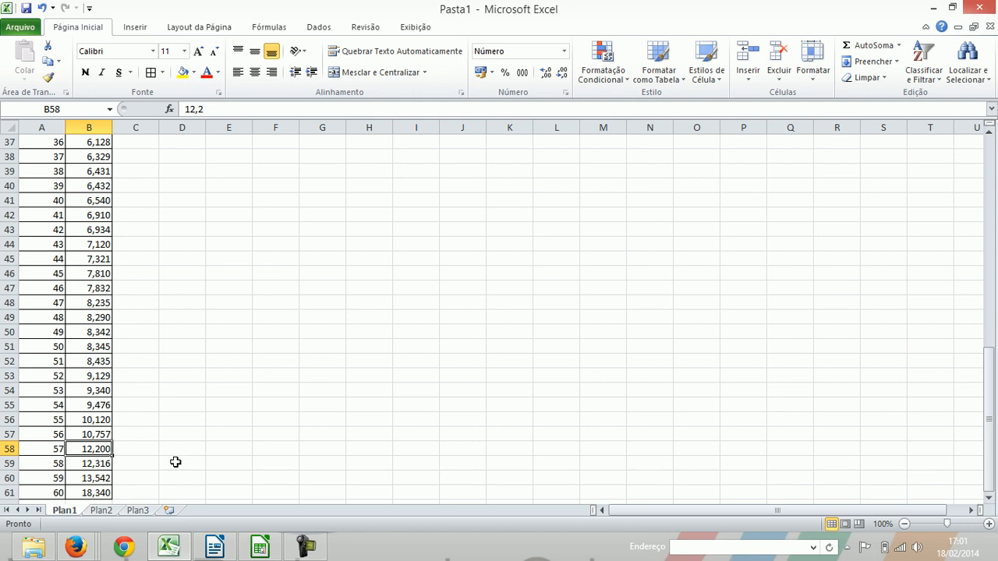
pyautogui.press('Down')
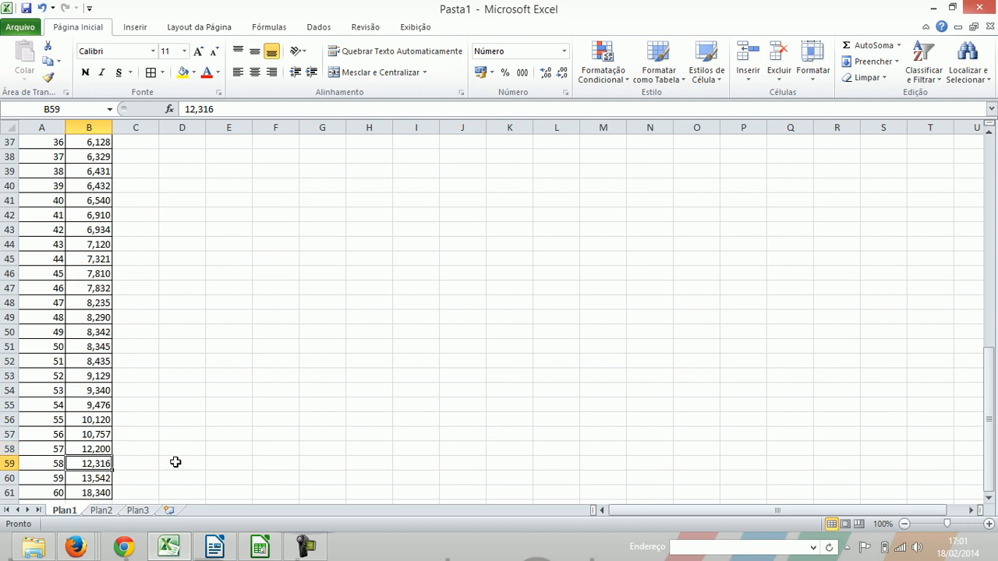
pyautogui.press('Down')
pyautogui.scroll(11, 175, 462)
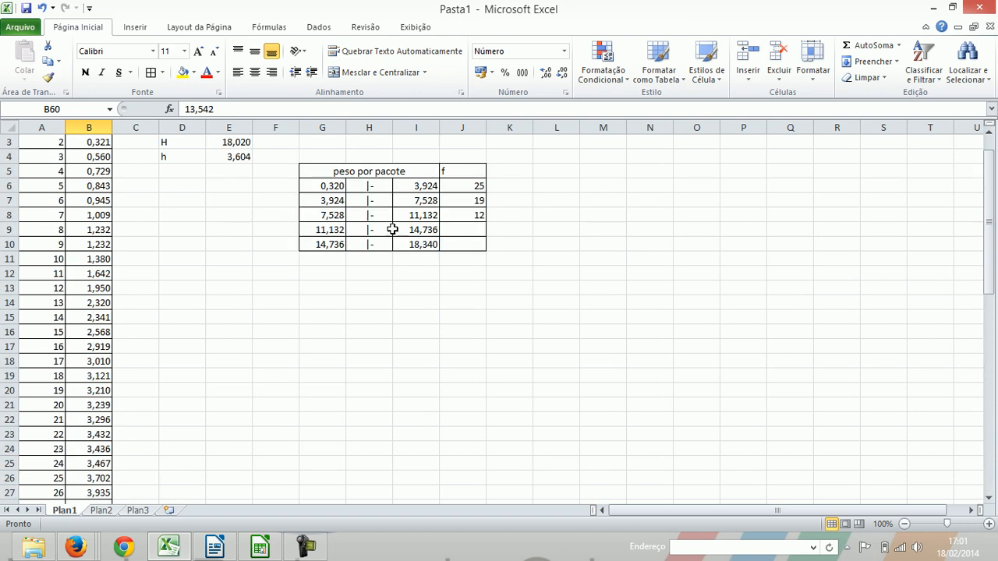
pyautogui.scroll(-8, 286, 382)
pyautogui.scroll(-5, 287, 381)
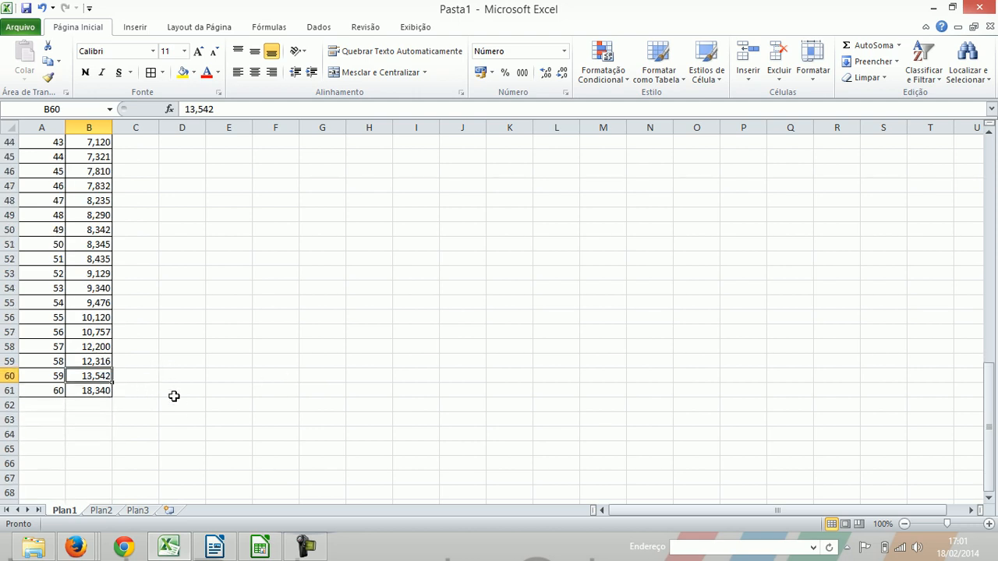
pyautogui.scroll(5, 195, 421)
pyautogui.scroll(9, 195, 426)
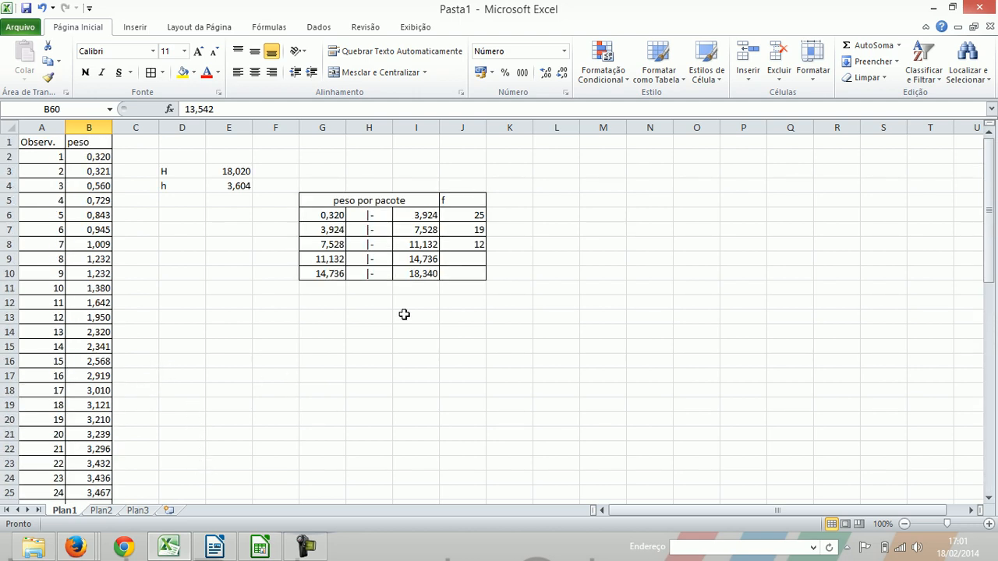
# Enter 1 as the frequency of the fourth class in J9 and 1 for the fifth class in J10.
pyautogui.click(469, 256)
pyautogui.write('1')
pyautogui.press('Return')
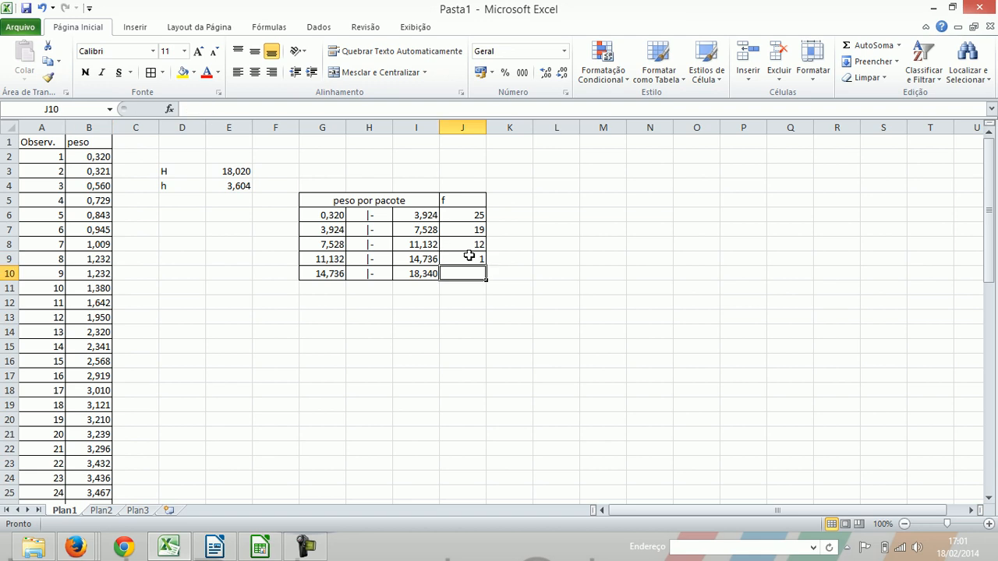
pyautogui.write('1')
pyautogui.press('Return')
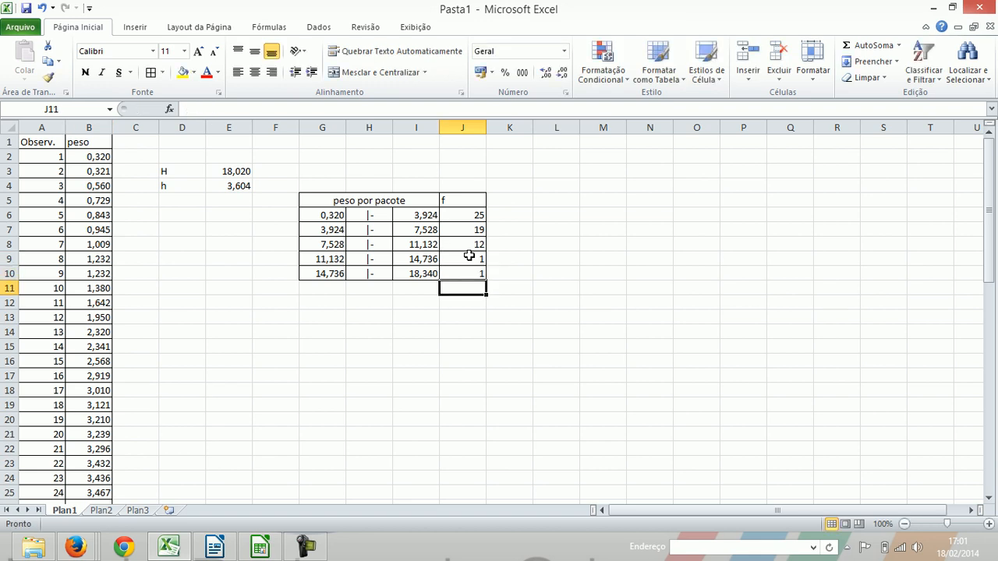
# Total the class frequencies J6:J10 in J11 with AutoSum.
pyautogui.click(851, 50)
pyautogui.press('Return')
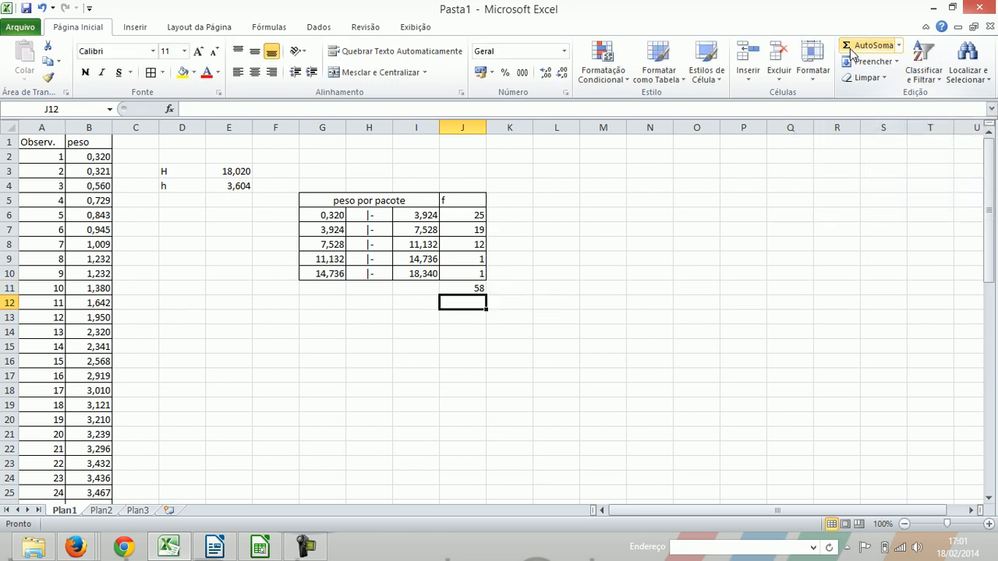
pyautogui.press('Up')
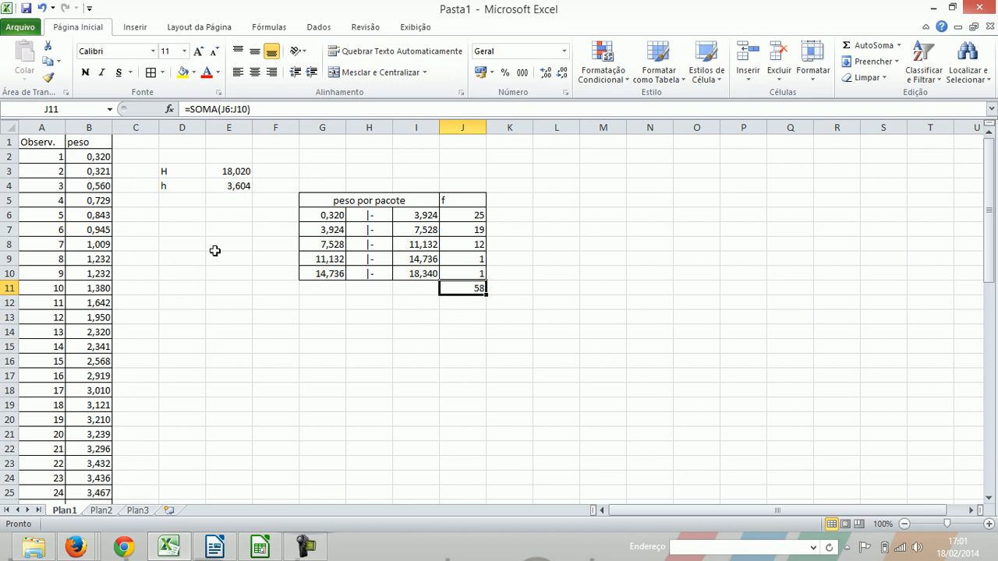
# Clear the manually entered frequencies and their total from J6:J11.
pyautogui.press('Up')
pyautogui.press('Up')
pyautogui.press('Up')
pyautogui.press('Up')
pyautogui.press('Up')
pyautogui.hotkey('shift', 'Down')
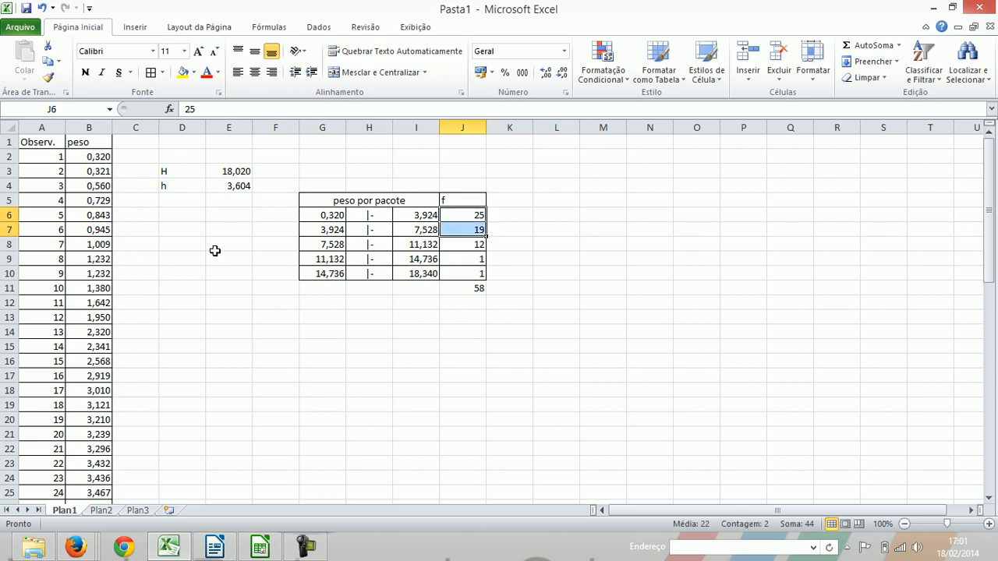
pyautogui.hotkey('shift', 'Down')
pyautogui.hotkey('shift', 'Down')
pyautogui.hotkey('shift', 'Down')
pyautogui.hotkey('shift', 'Down')
pyautogui.press('Delete')
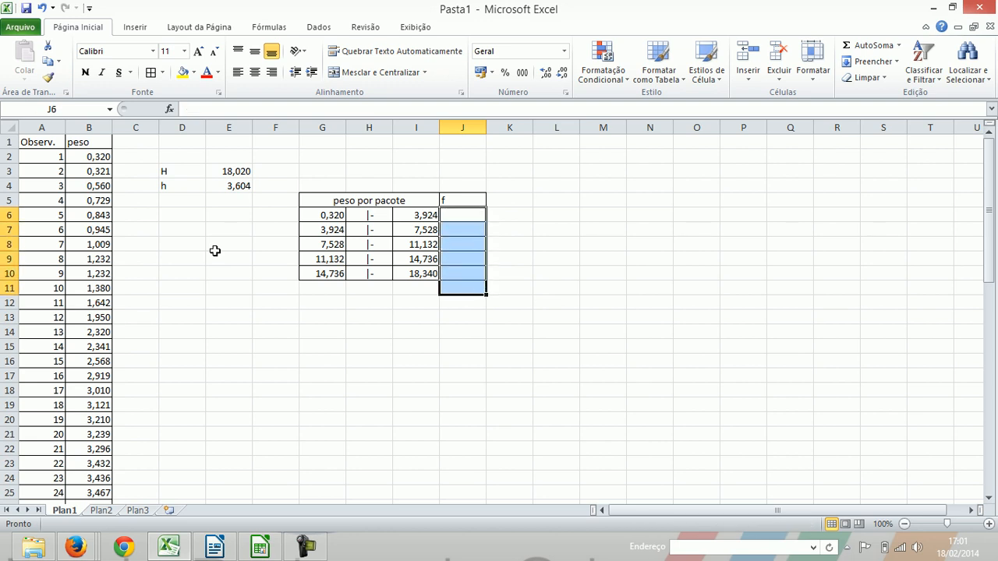
# Start a formula in J6 with CONT.SE, counting the weights in B2:B61 that meet the criterion ">=0,320".
pyautogui.press('Up')
pyautogui.press('Down')
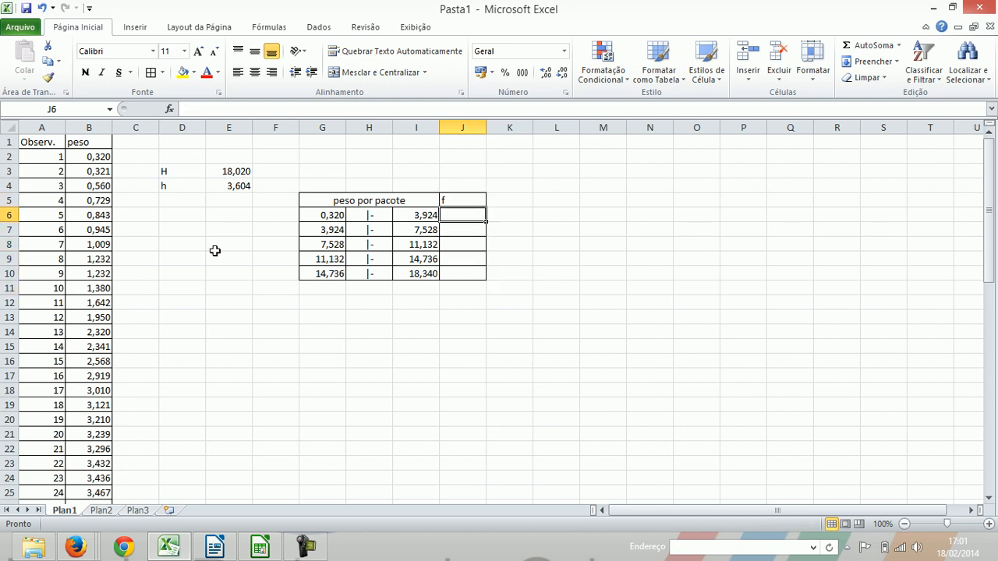
pyautogui.write('=')
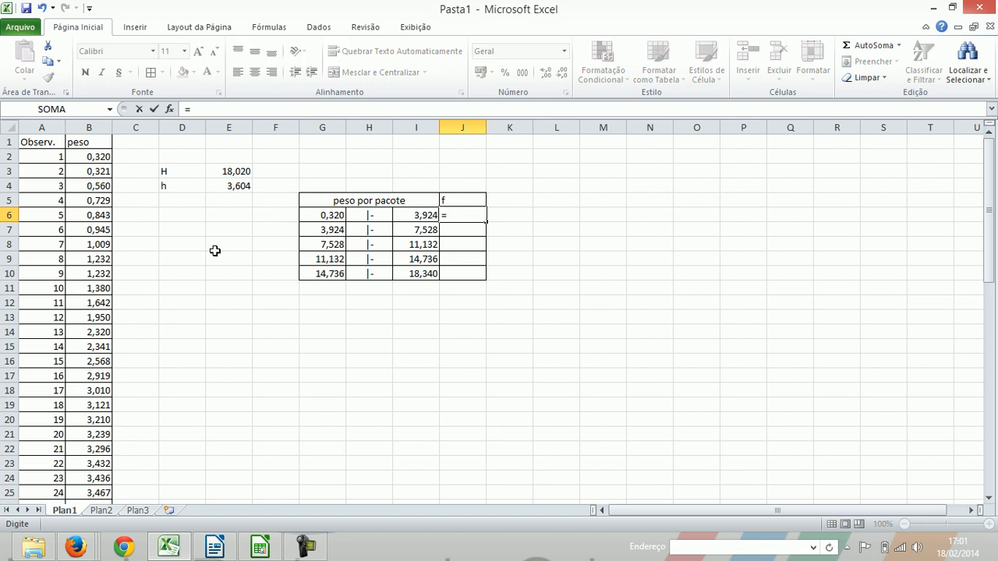
pyautogui.write('cont')
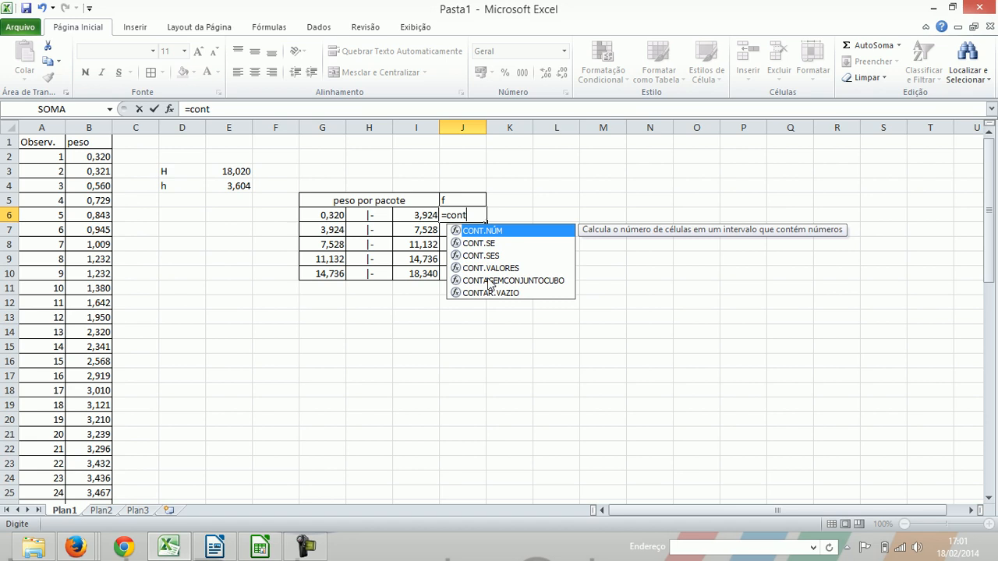
pyautogui.write('.se')
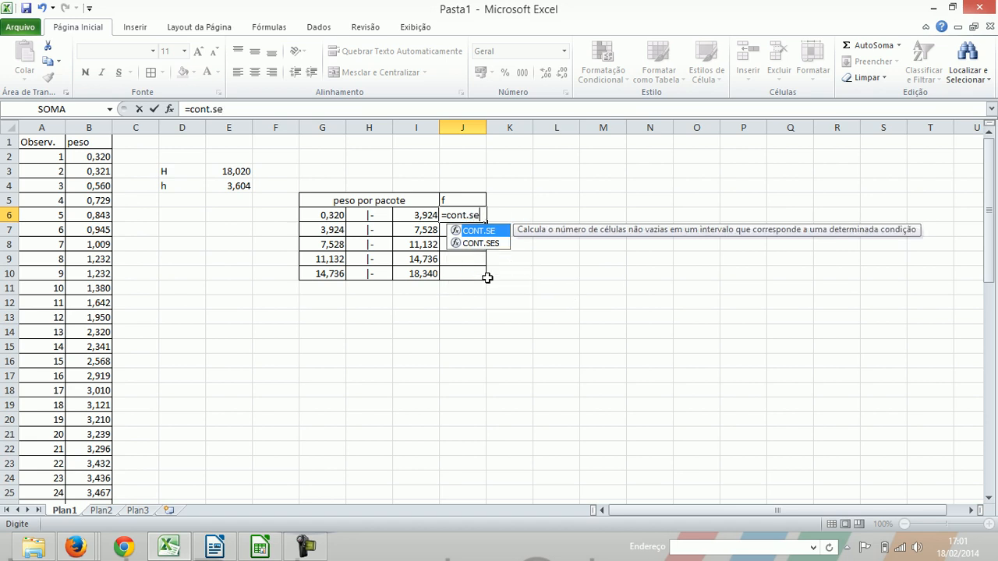
pyautogui.write('(')
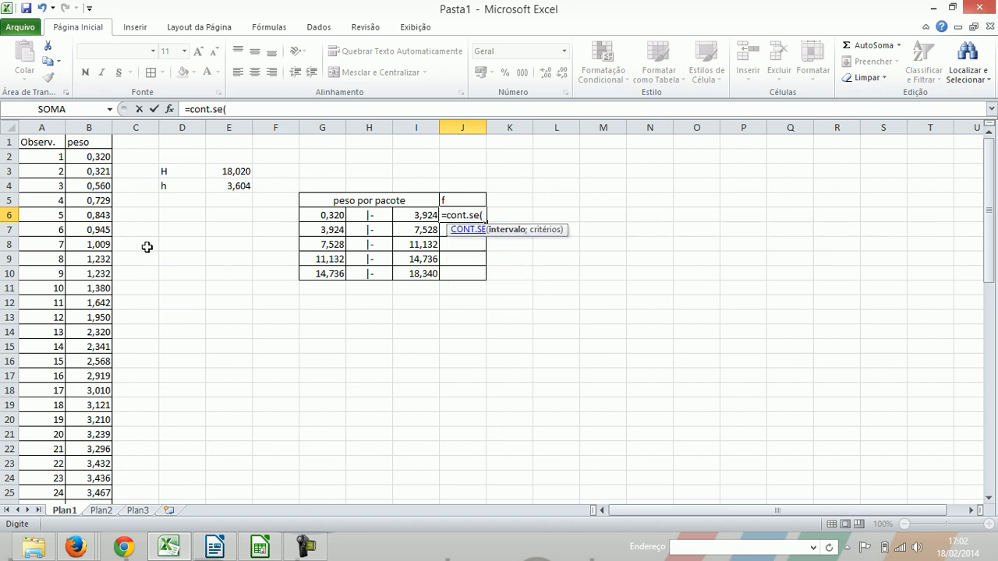
pyautogui.moveTo(92, 158); pyautogui.dragTo(86, 473)
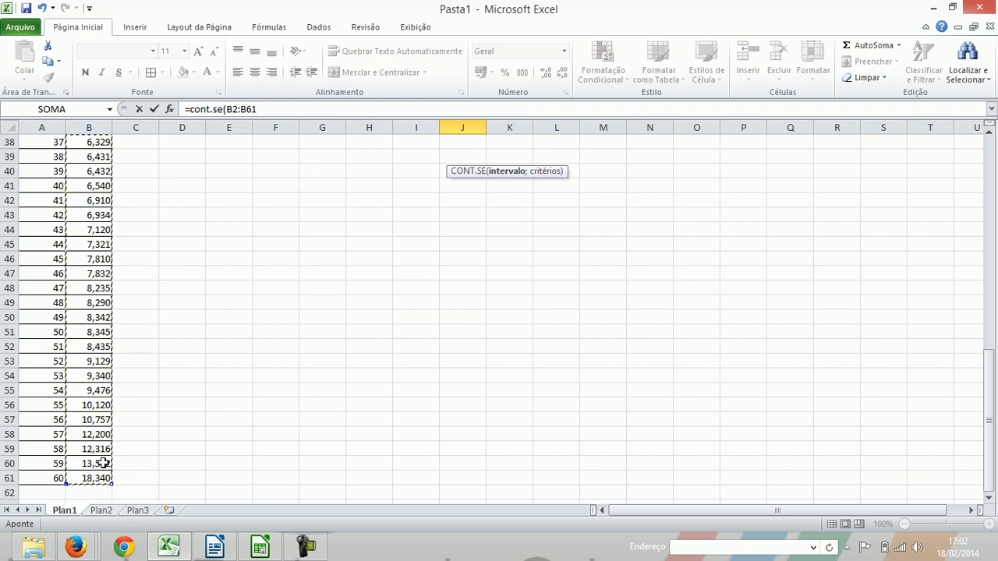
pyautogui.scroll(12, 296, 233)
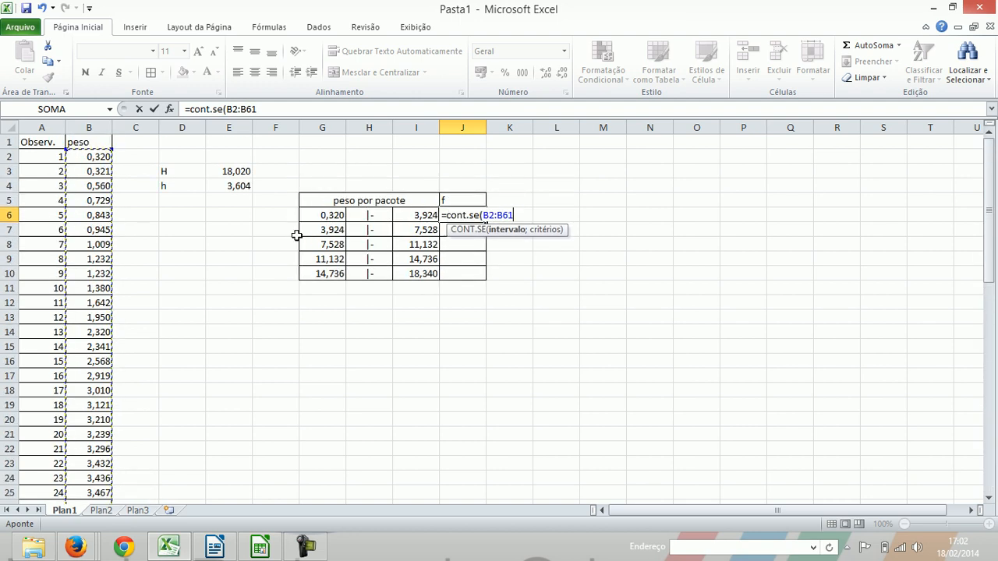
pyautogui.write(';')
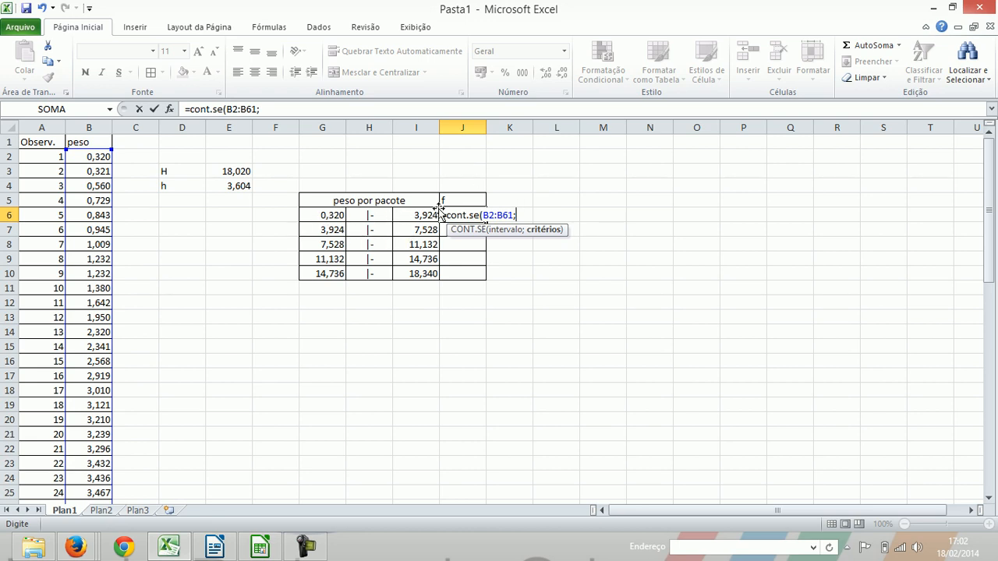
pyautogui.write('">=0,320')
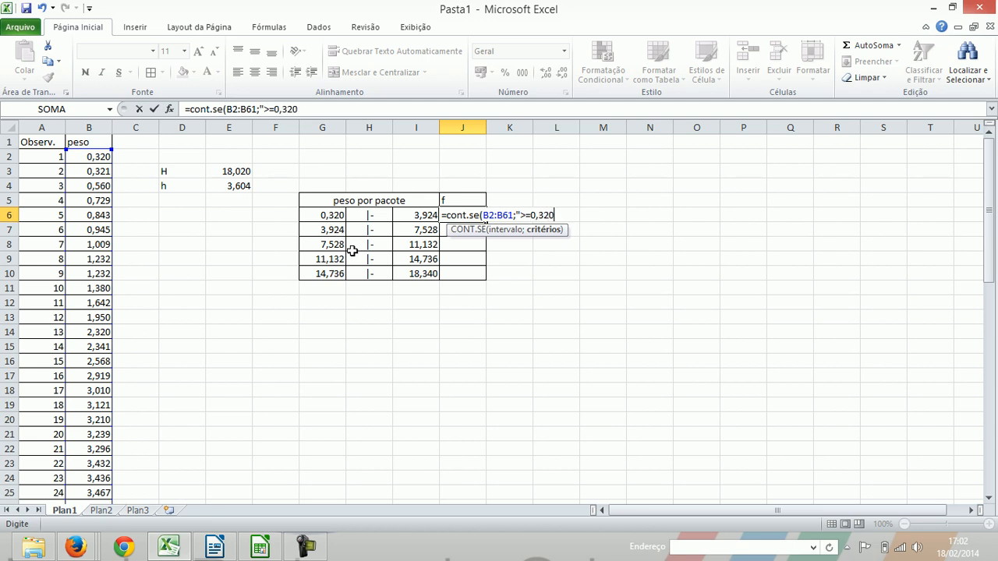
pyautogui.write('"')
# Complete the J6 formula by subtracting a CONT.SE count of B2:B61 with the criterion ">=3,924".
pyautogui.write(')-')
pyautogui.write('cont.')
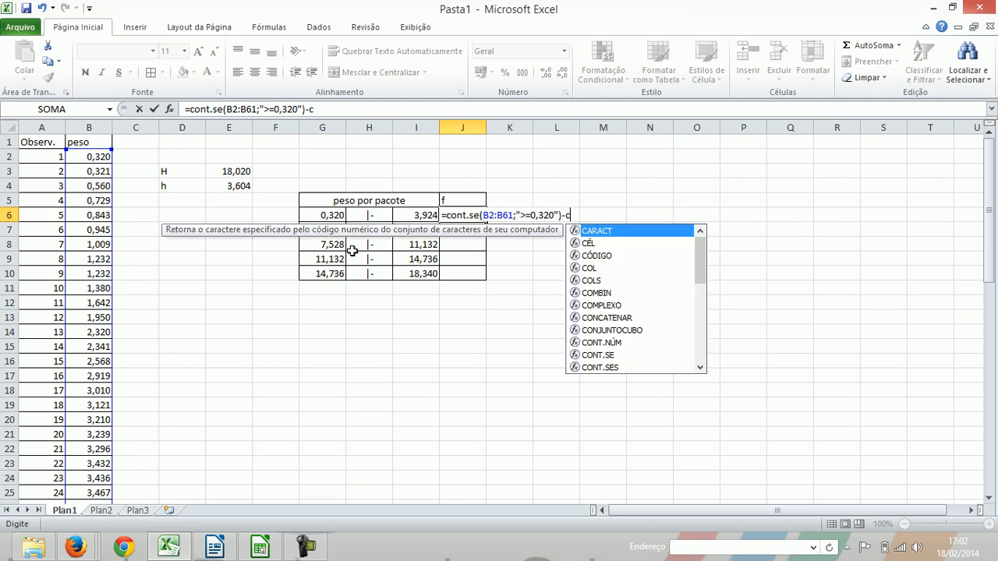
pyautogui.write('se')
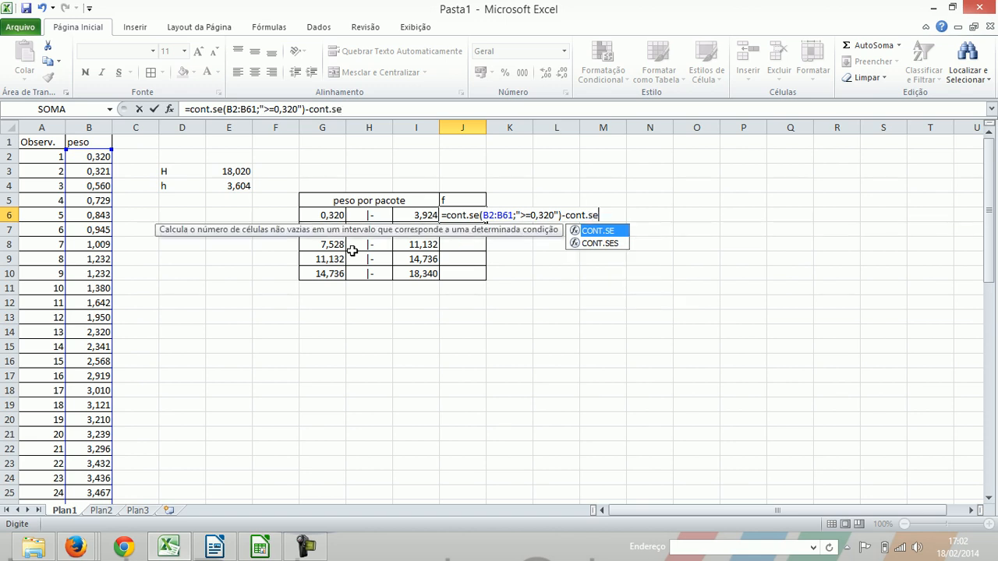
pyautogui.write('(')
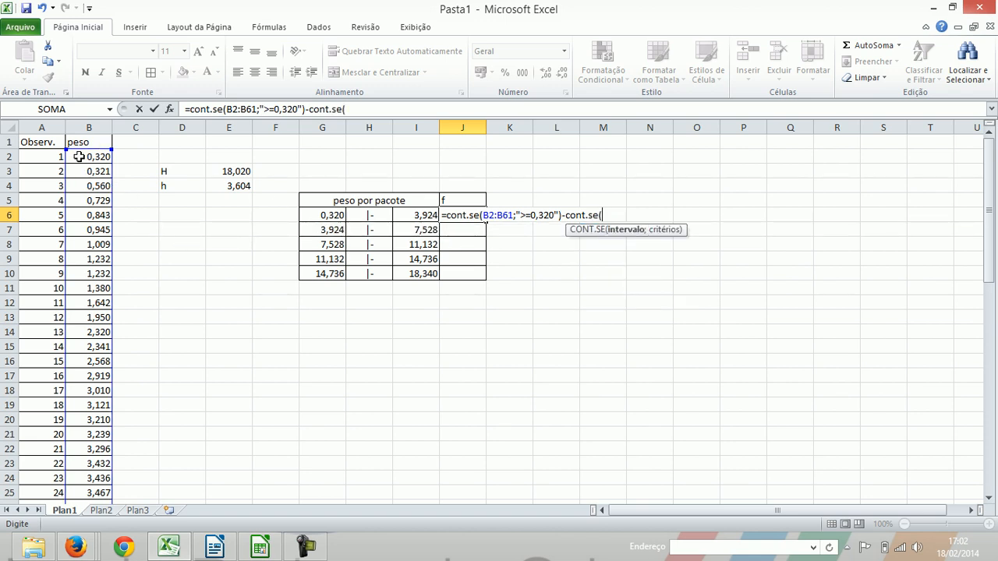
pyautogui.click(82, 154)
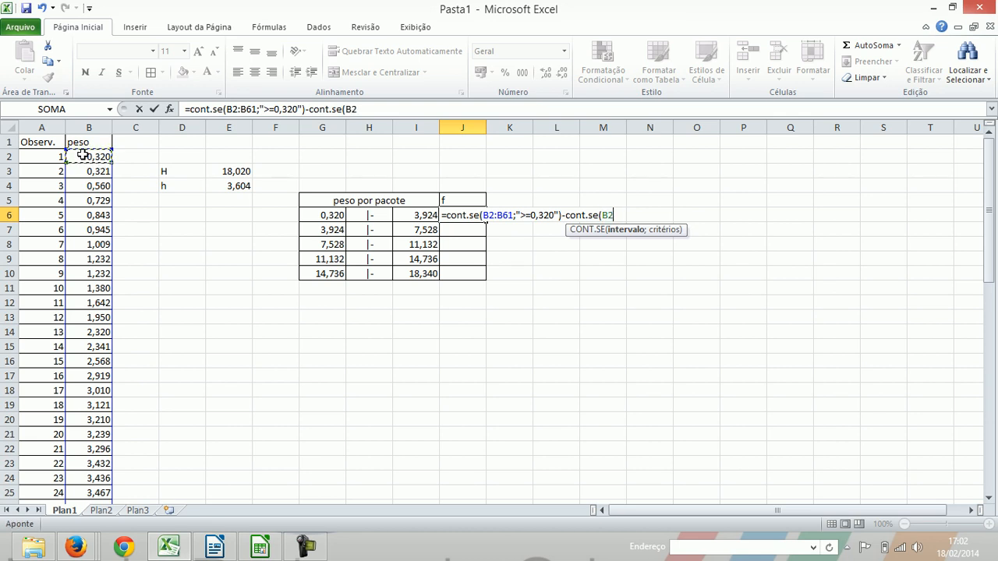
pyautogui.hotkey('ctrl', 'shift', 'Down')
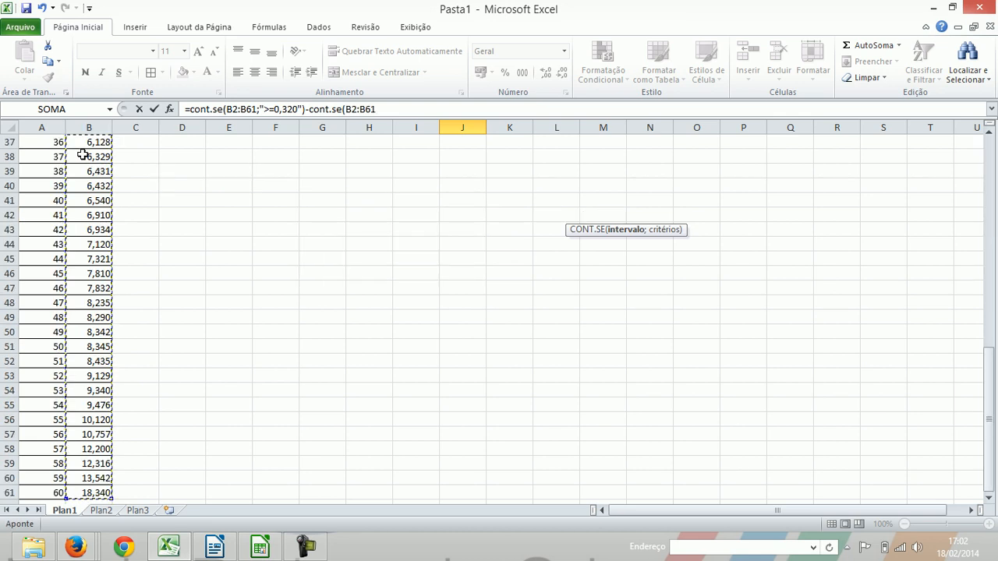
pyautogui.write(';')
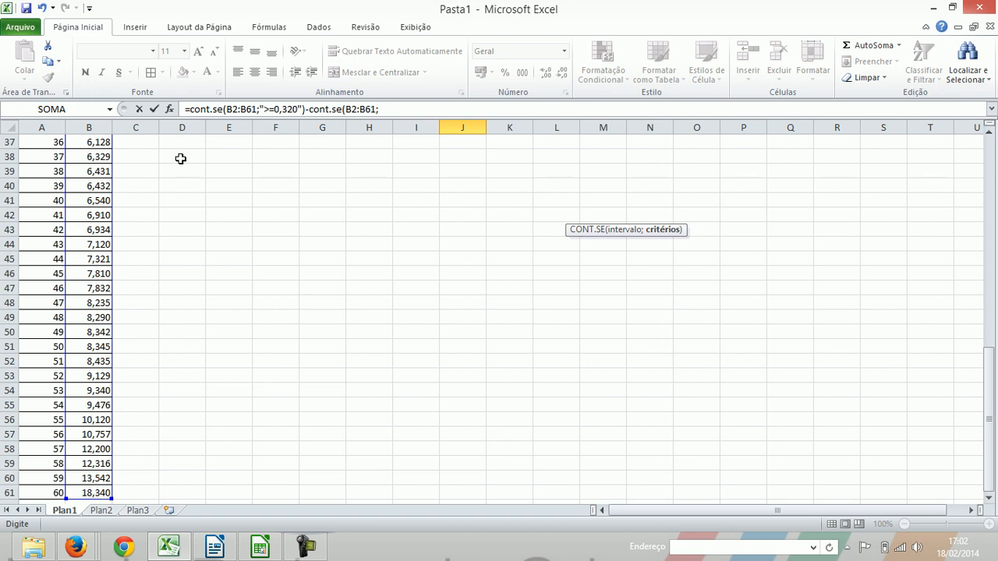
pyautogui.scroll(9, 180, 159)
pyautogui.scroll(3, 181, 165)
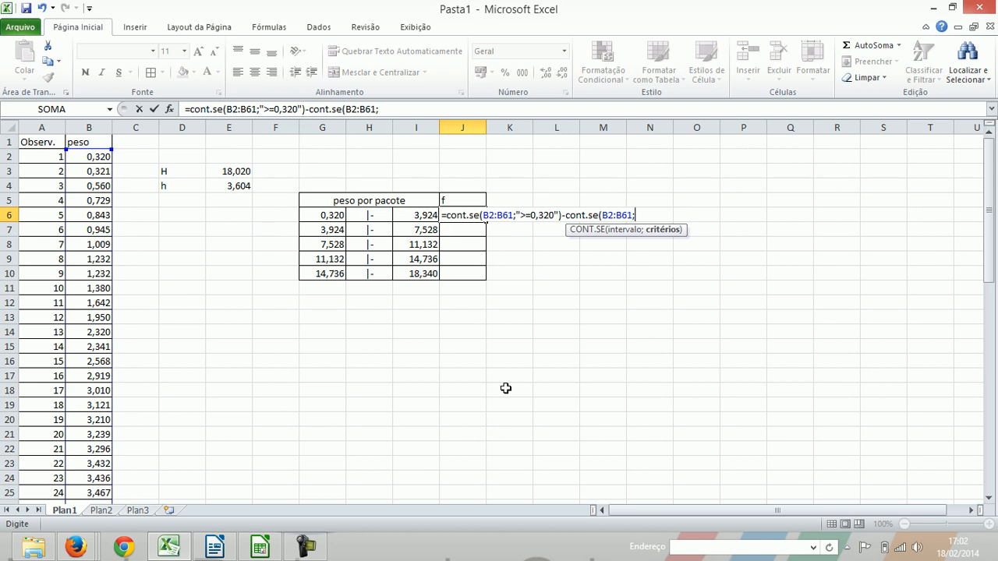
pyautogui.write('">=3,924')
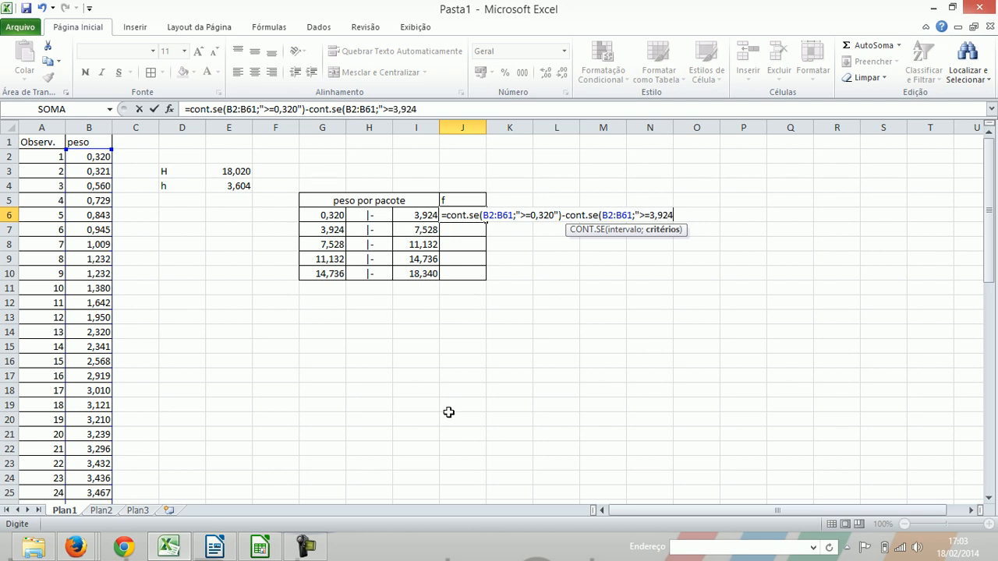
pyautogui.write('")')
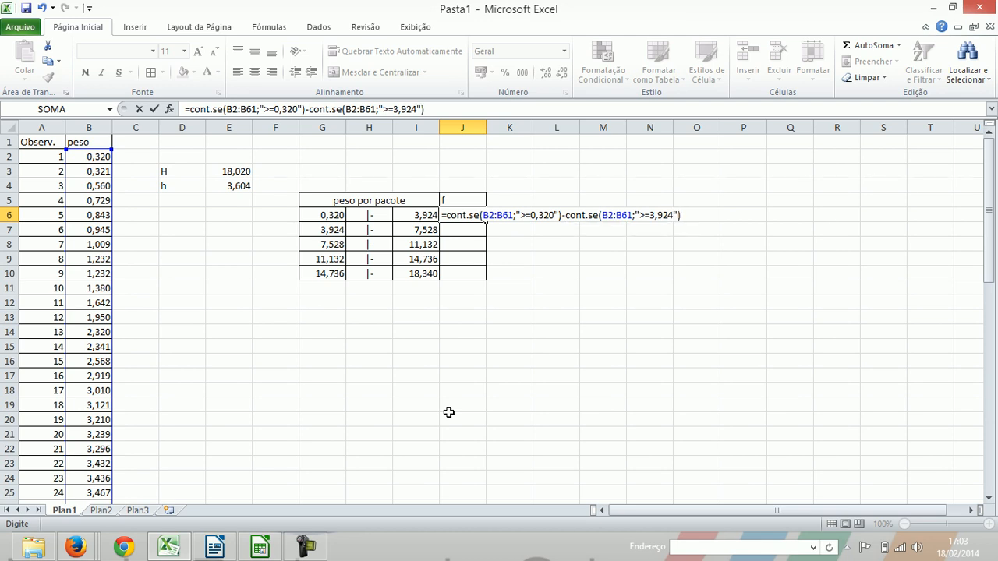
pyautogui.press('Return')
pyautogui.press('Up')
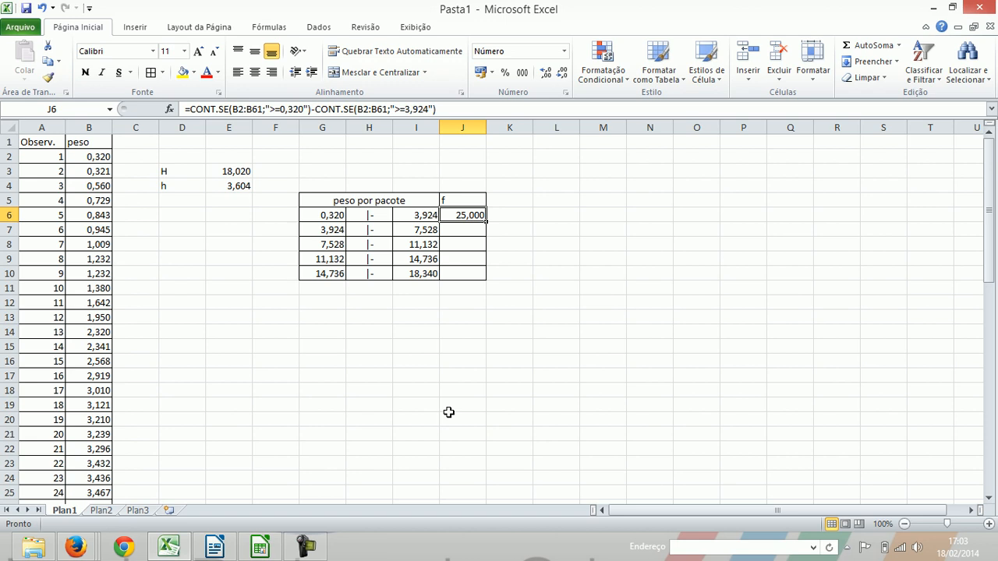
# Fill the J6 formula down into J7 and compare the cell ranges of both formulas.
pyautogui.press('Down')
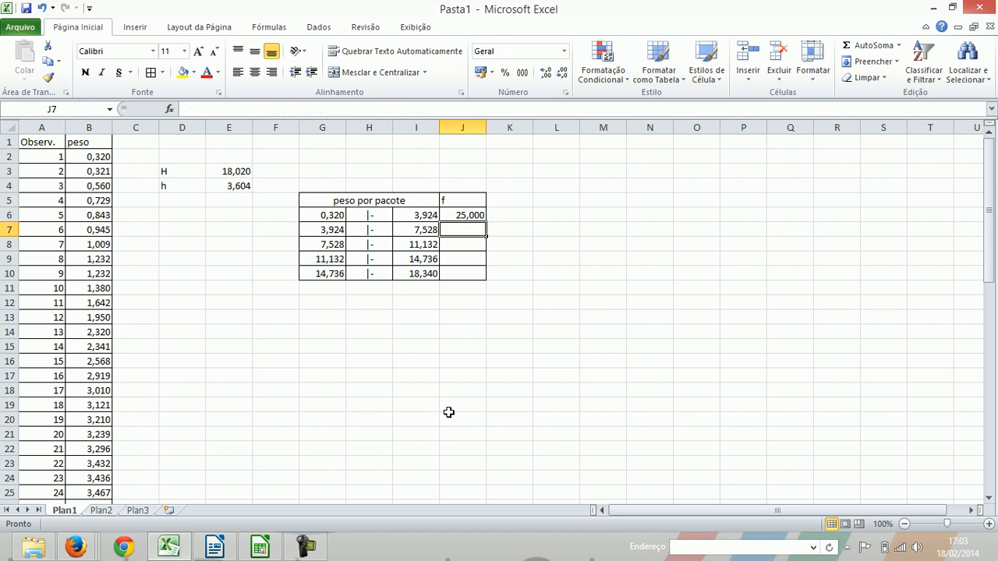
pyautogui.write('=CONT.SE(B3:B62;">=0,320")-CONT.SE(B3:B62;">=3,924")')
pyautogui.press('Up')
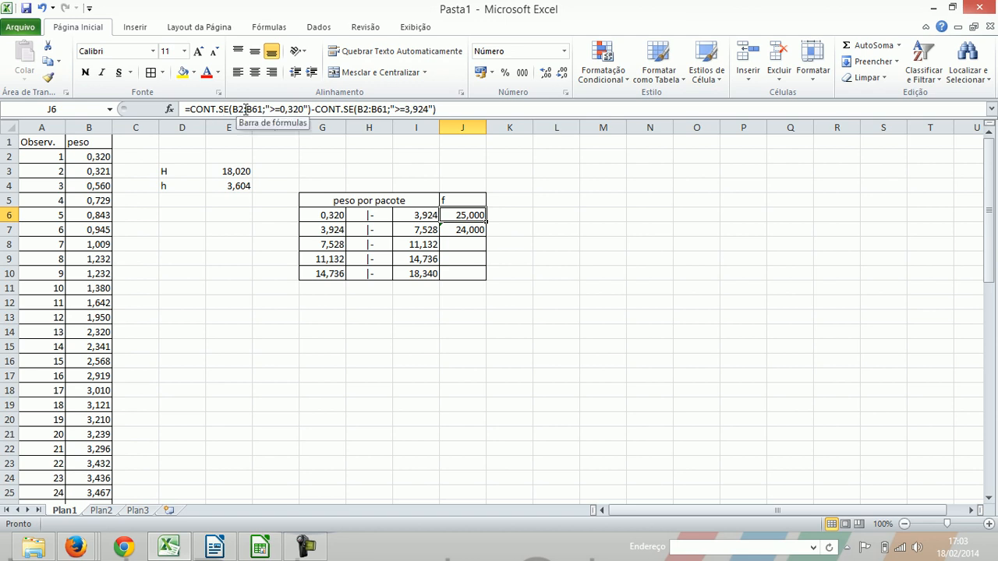
pyautogui.press('Down')
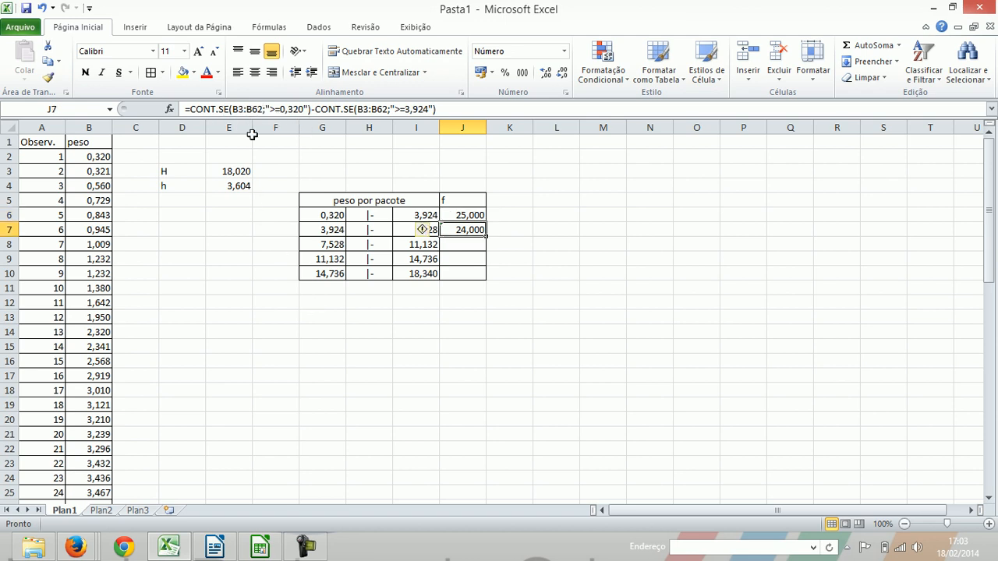
# Correct the range of the first CONT.SE in the J7 formula to B2:B61.
pyautogui.click(241, 109)
pyautogui.press('BackSpace')
pyautogui.write('2')
pyautogui.press('Right')
pyautogui.press('Right')
pyautogui.press('Right')
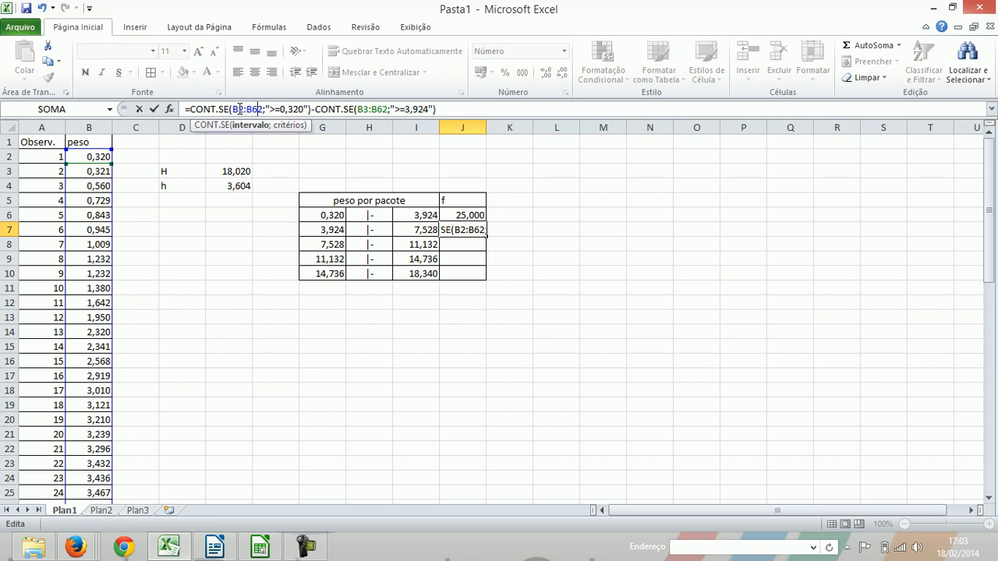
pyautogui.press('Delete')
pyautogui.write('1')
# Set the first criterion in the J7 formula to ">=3,924".
pyautogui.press('Right')
pyautogui.press('Right')
pyautogui.press('Right')
pyautogui.press('Right')
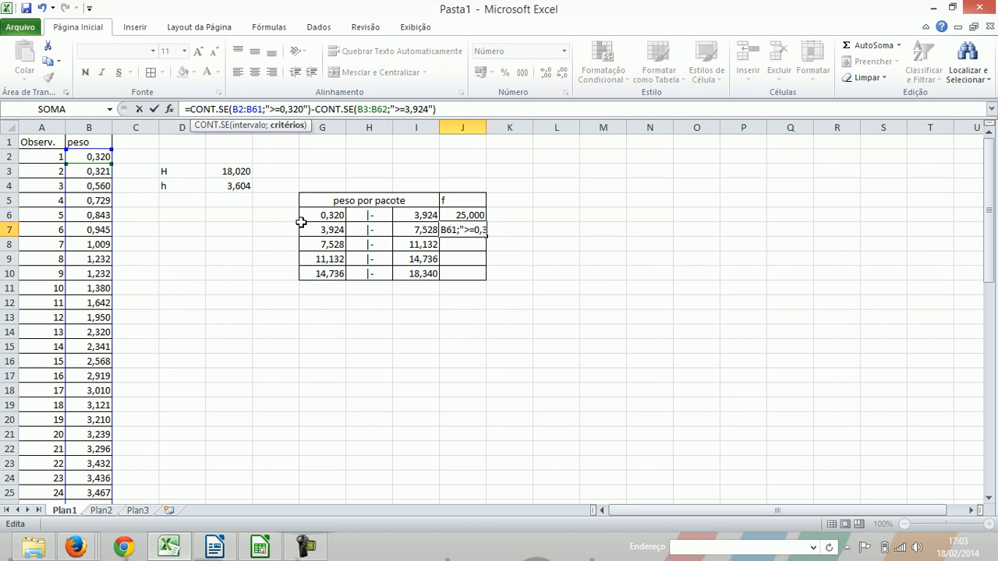
pyautogui.press('Delete')
pyautogui.press('Delete')
pyautogui.press('Delete')
pyautogui.press('Delete')
pyautogui.press('Delete')
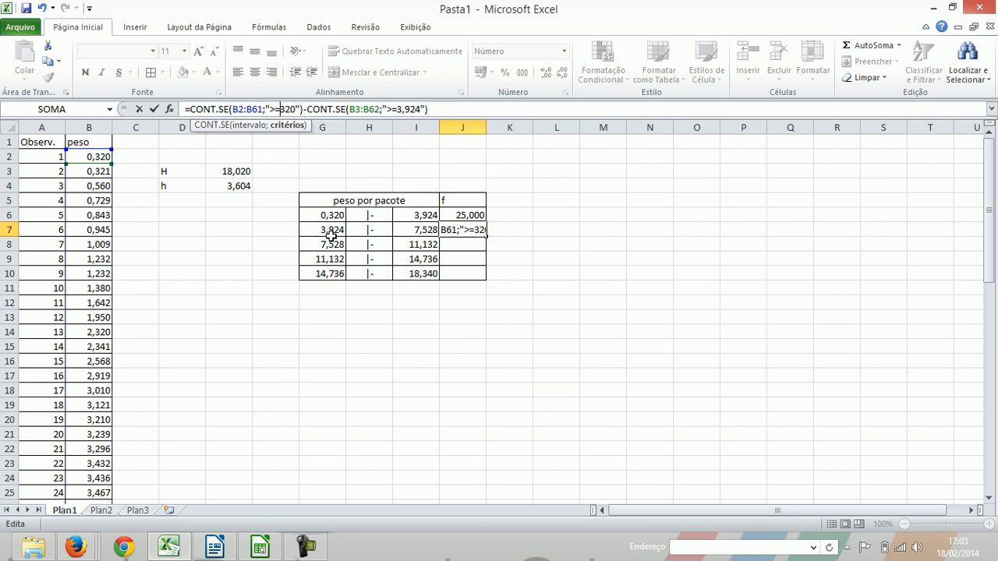
pyautogui.write('3,')
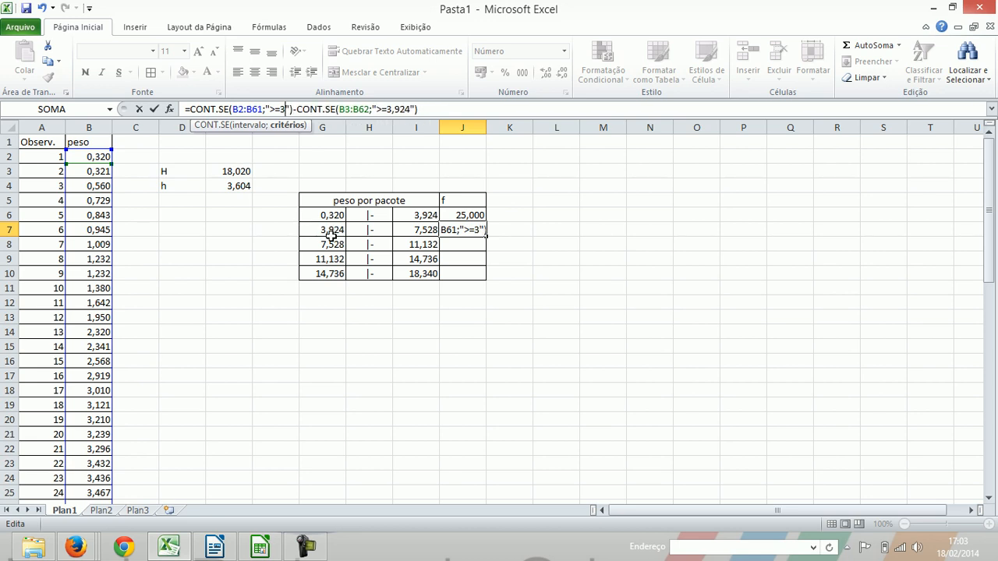
pyautogui.write('924')
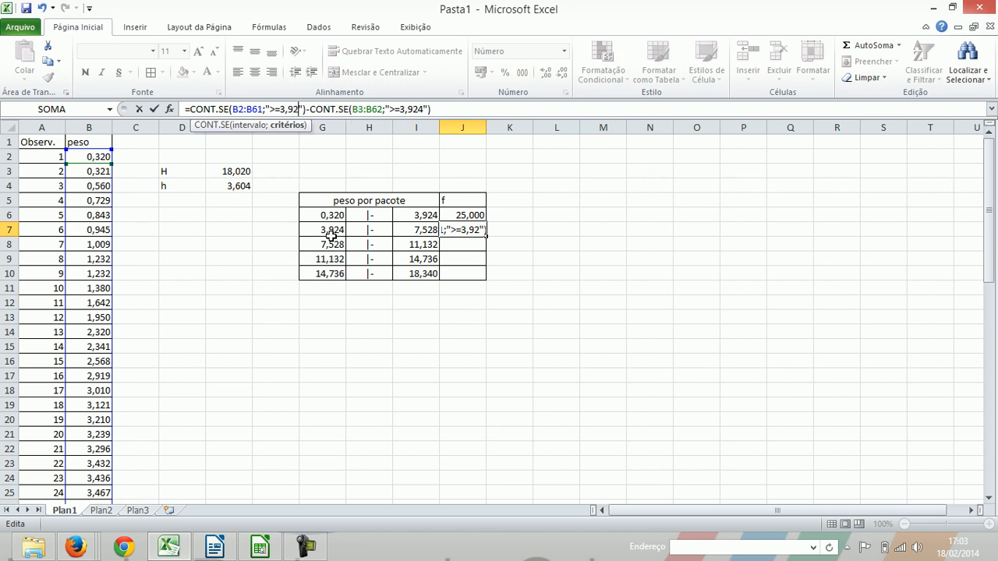
# Correct the range of the second CONT.SE in the J7 formula to B2:B61.
pyautogui.press('Right')
pyautogui.press('Right')
pyautogui.press('Right')
pyautogui.press('Right')
pyautogui.press('Right')
pyautogui.press('Right')
pyautogui.press('Right')
pyautogui.press('Right')
pyautogui.press('Right')
pyautogui.press('Right')
pyautogui.press('Right')
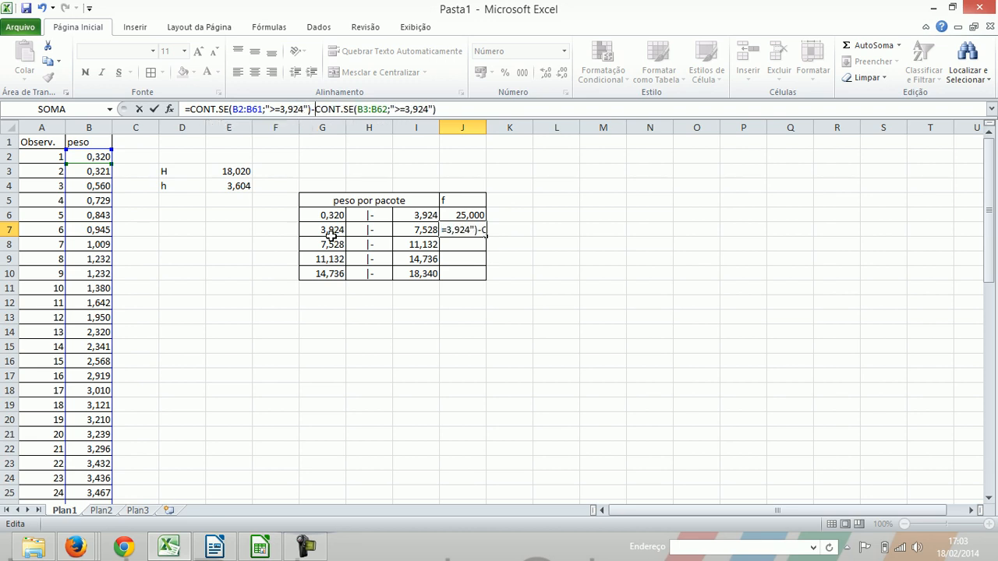
pyautogui.press('Right')
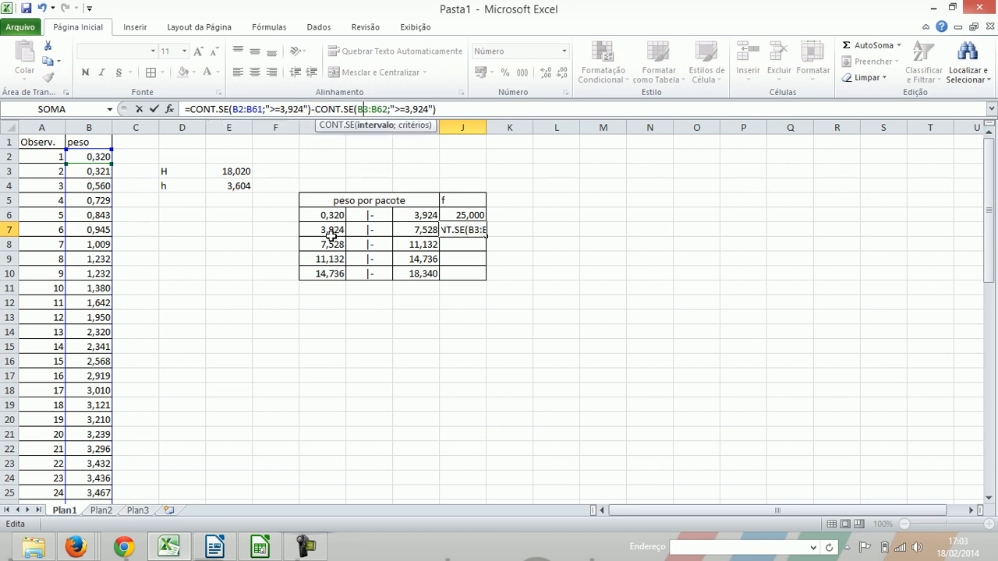
pyautogui.press('Delete')
pyautogui.write('2')
pyautogui.press('Right')
pyautogui.press('Right')
pyautogui.press('Right')
pyautogui.press('Delete')
pyautogui.write('1')
# Set the second criterion in the J7 formula to ">=7,528" and enter the formula.
pyautogui.press('Right')
pyautogui.press('Right')
pyautogui.press('Right')
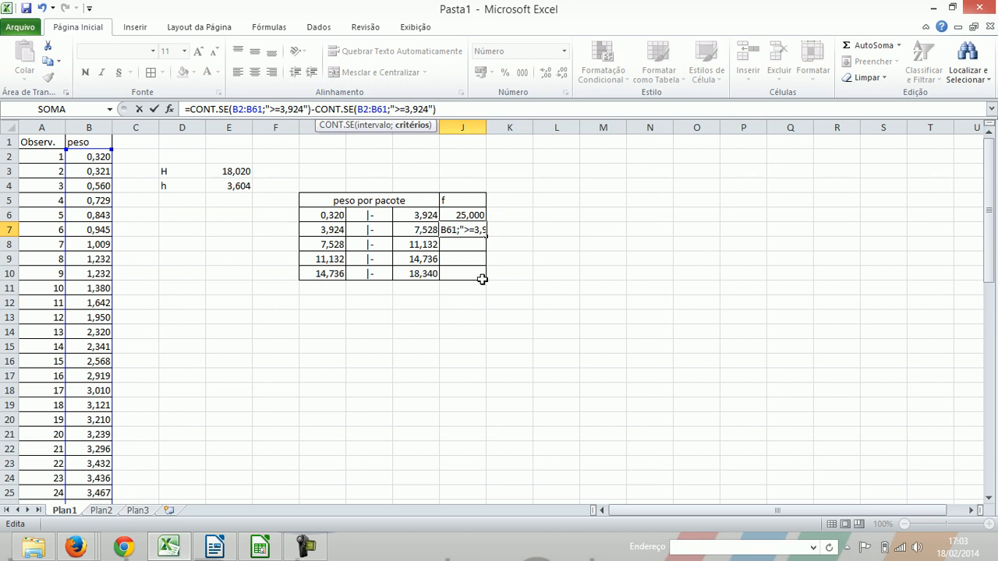
pyautogui.press('Delete')
pyautogui.press('Delete')
pyautogui.press('Delete')
pyautogui.press('Delete')
pyautogui.press('Delete')
pyautogui.write('7,528')
pyautogui.press('Return')
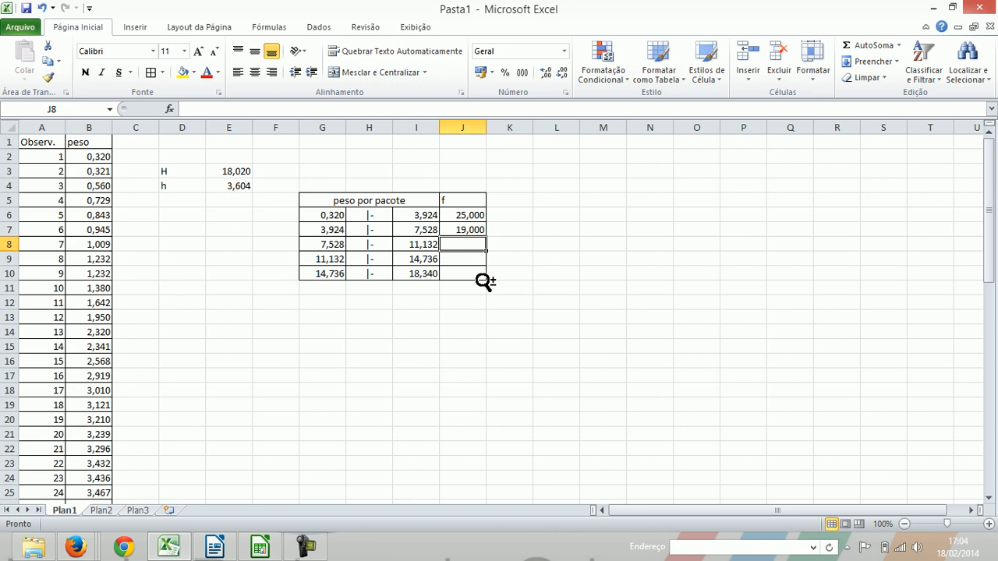
# Fill the J7 formula down into J8 and correct its first CONT.SE range to B2:B61.
pyautogui.scroll(2, 483, 279)
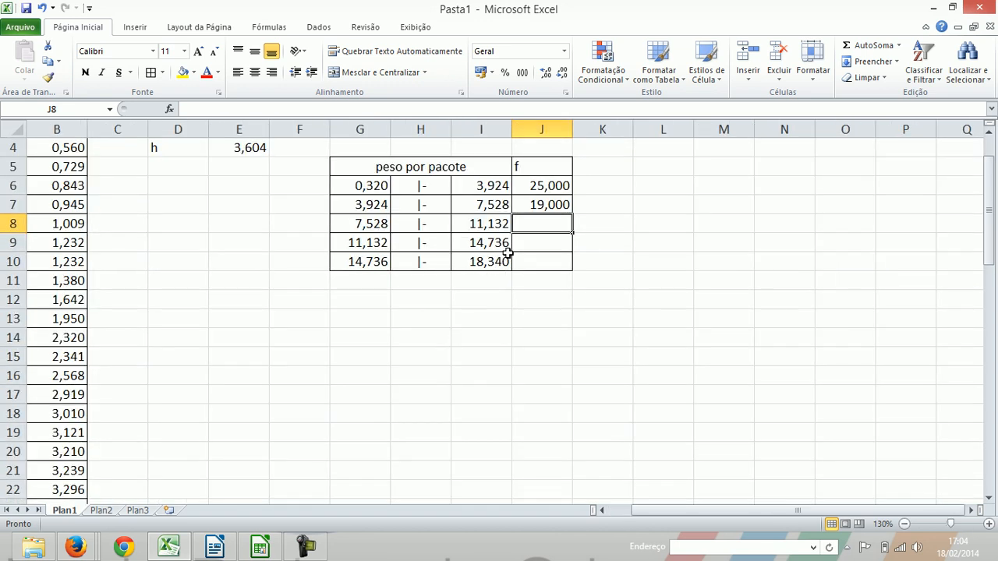
pyautogui.write('=CONT.SE(B3:B62;">=3,924")-CONT.SE(B3:B62;">=7,528")')
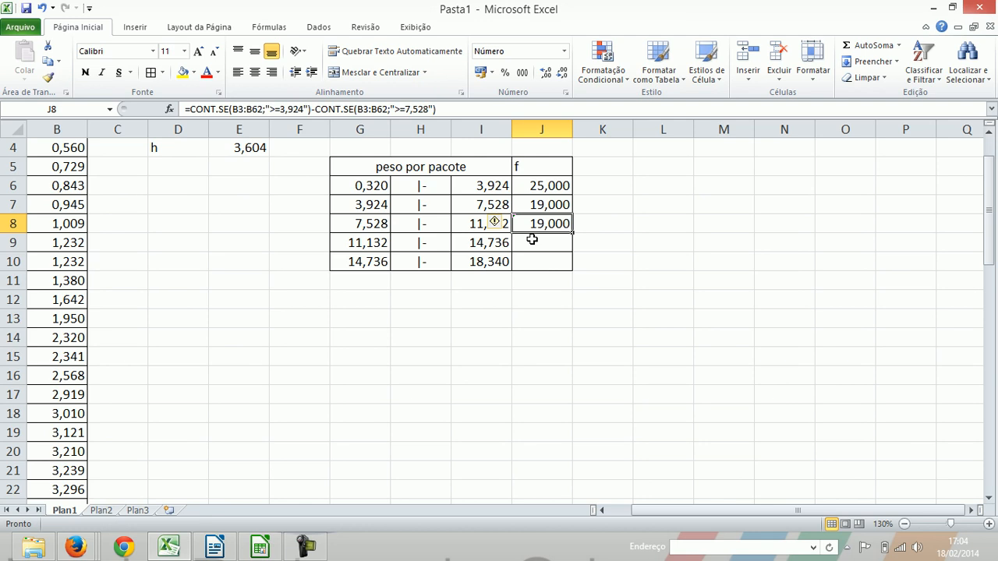
pyautogui.click(241, 106)
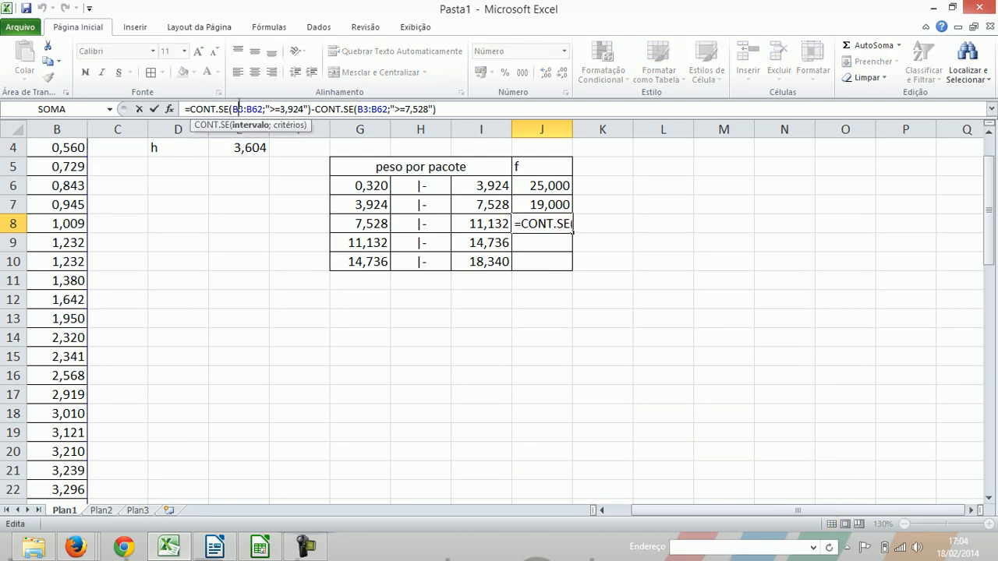
pyautogui.press('Delete')
pyautogui.write('2')
pyautogui.press('Right')
pyautogui.press('Right')
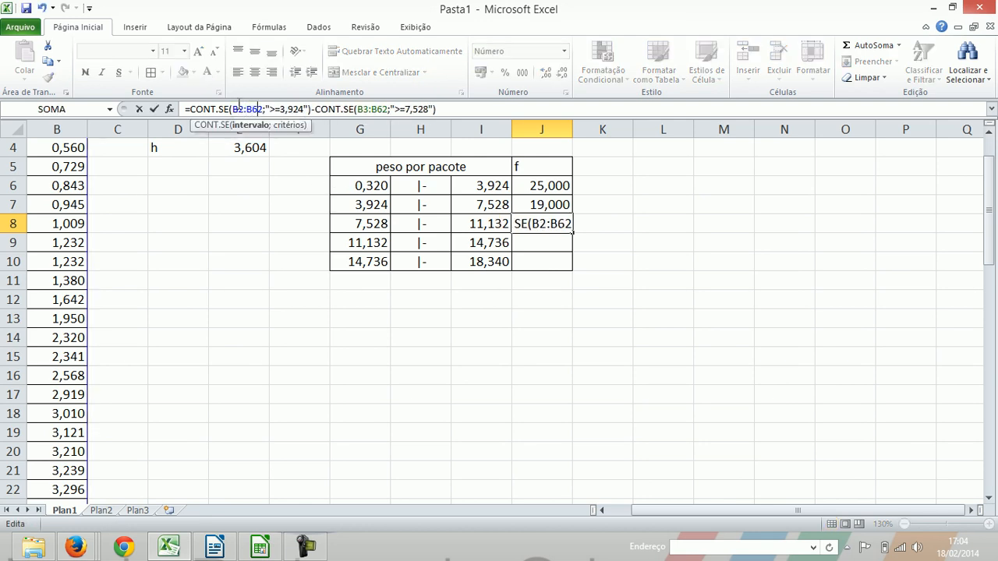
pyautogui.press('Delete')
pyautogui.write('1')
# Set the first criterion in the J8 formula to ">=7,528".
pyautogui.press('Right')
pyautogui.press('Right')
pyautogui.press('Right')
pyautogui.press('Right')
pyautogui.press('Right')
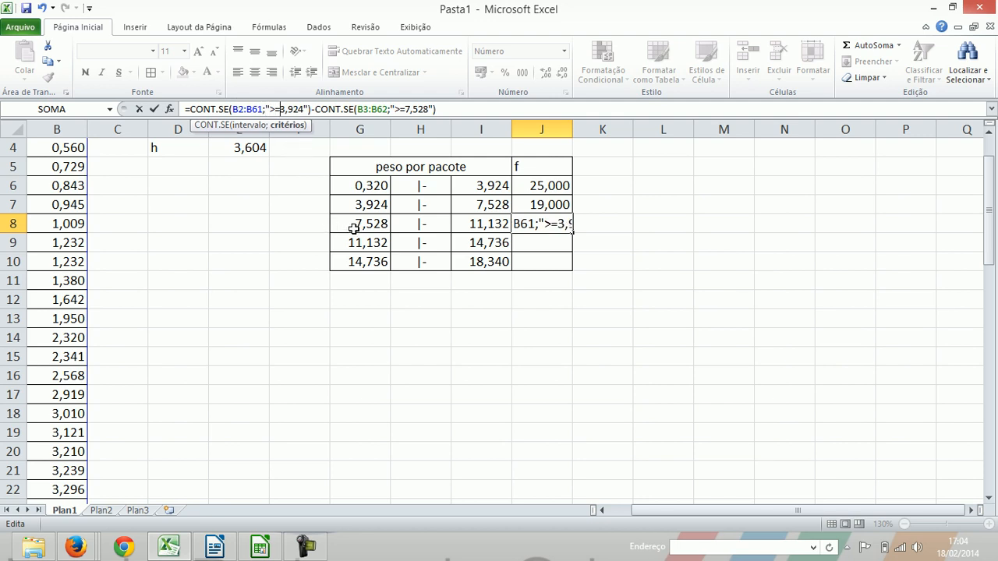
pyautogui.press('Delete')
pyautogui.press('Delete')
pyautogui.press('Delete')
pyautogui.press('Delete')
pyautogui.press('Delete')
pyautogui.write('7,528')
# Set the second criterion in the J8 formula to ">=11,132" and enter the formula.
pyautogui.press('Right')
pyautogui.press('Right')
pyautogui.press('Right')
pyautogui.press('Right')
pyautogui.press('Right')
pyautogui.press('Right')
pyautogui.press('Right')
pyautogui.press('Right')
pyautogui.press('Right')
pyautogui.press('Right')
pyautogui.press('Right')
pyautogui.press('Right')
pyautogui.press('Right')
pyautogui.press('Right')
pyautogui.press('Right')
pyautogui.press('Right')
pyautogui.press('Right')
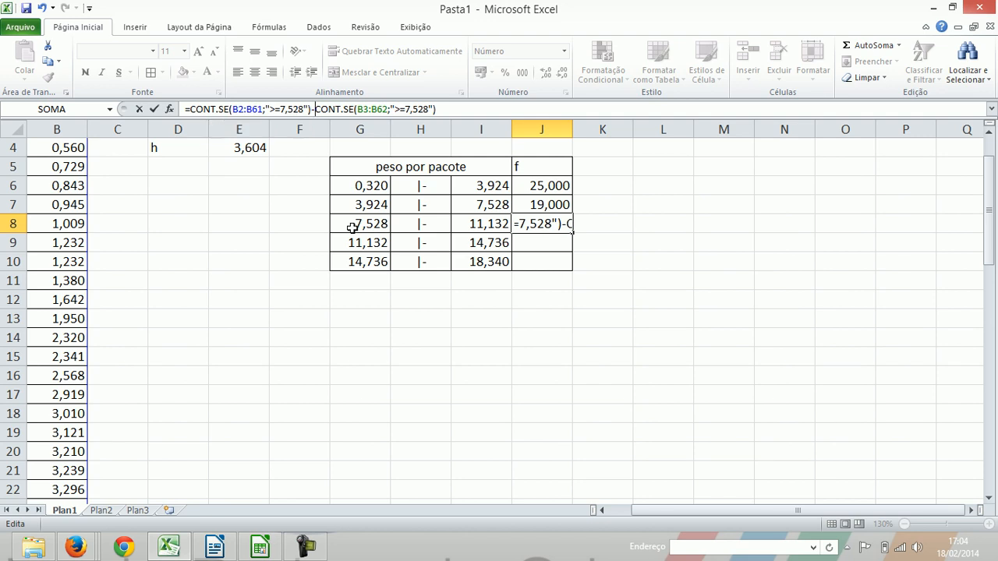
pyautogui.press('Right')
pyautogui.press('Right')
pyautogui.press('Right')
pyautogui.press('Right')
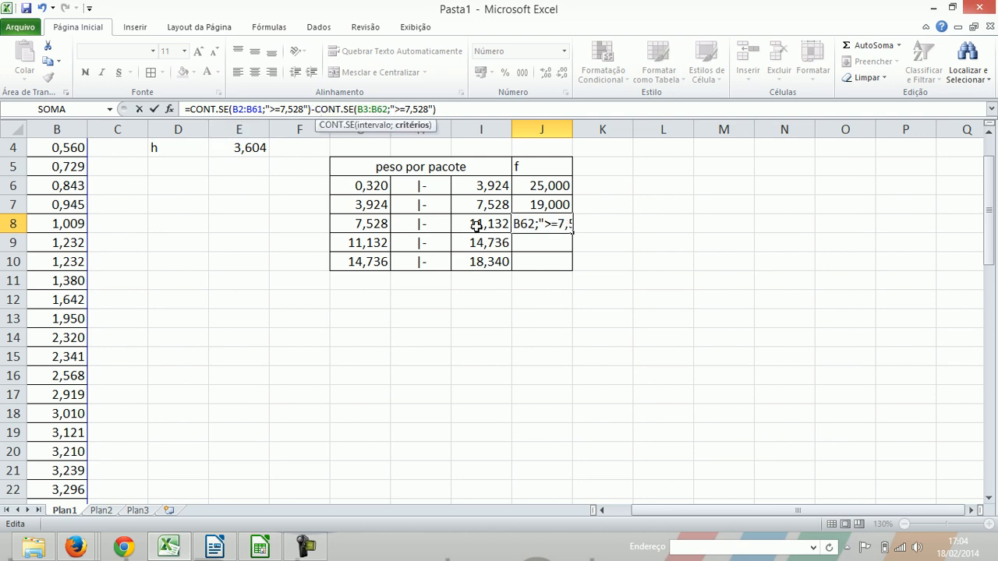
pyautogui.press('Delete')
pyautogui.press('Delete')
pyautogui.press('Delete')
pyautogui.press('Delete')
pyautogui.press('Delete')
pyautogui.write('11,132')
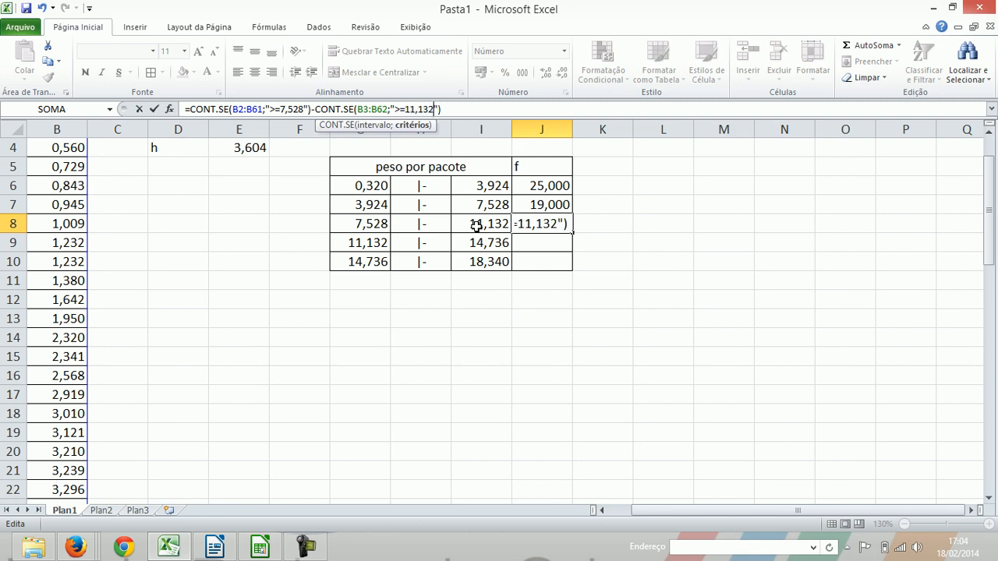
pyautogui.press('Return')
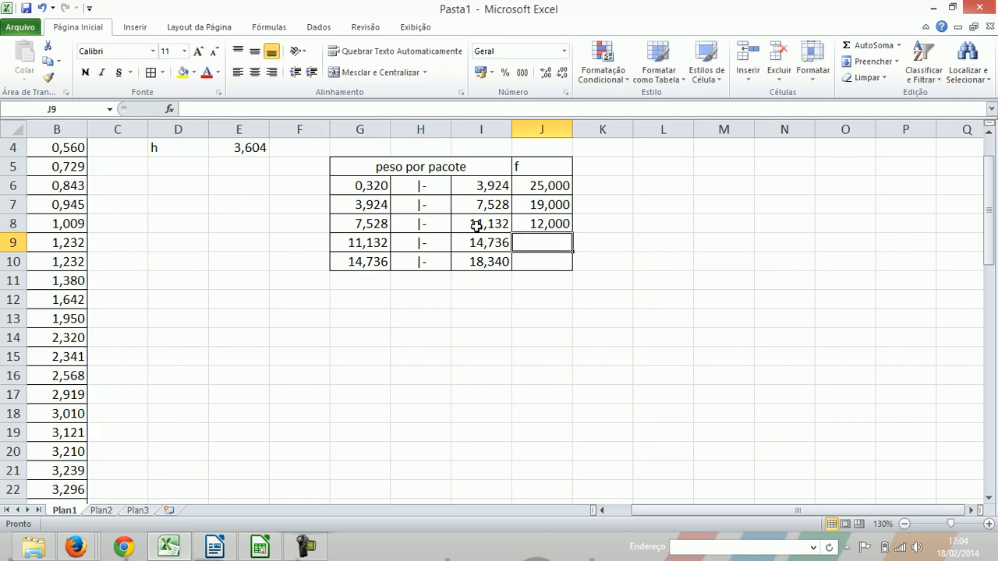
# Fill the J8 formula down into J9 and correct its first CONT.SE range to B2:B61.
pyautogui.hotkey('ctrl', 'd')
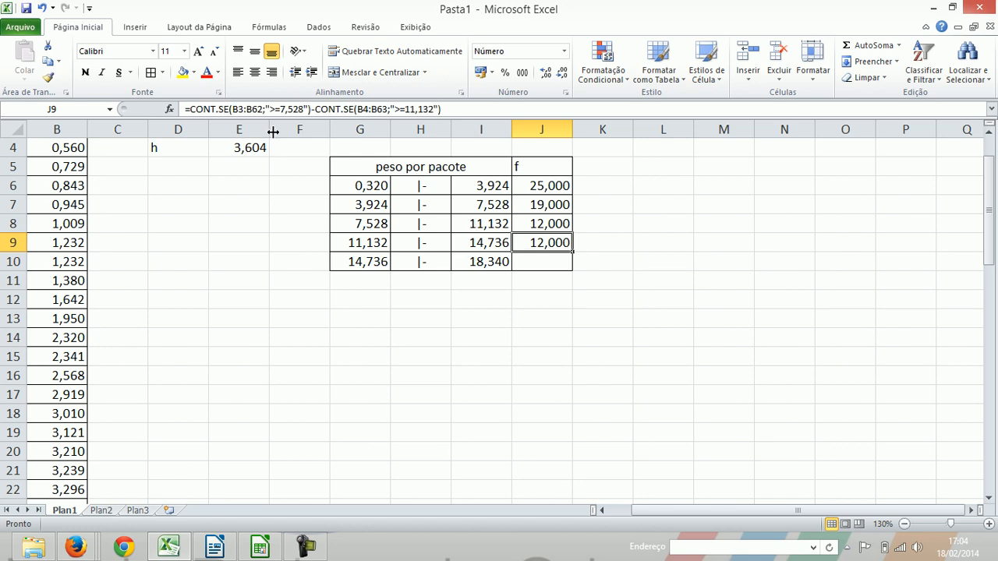
pyautogui.click(257, 109)
pyautogui.press('Left')
pyautogui.press('Left')
pyautogui.press('Left')
pyautogui.press('BackSpace')
pyautogui.write('2')
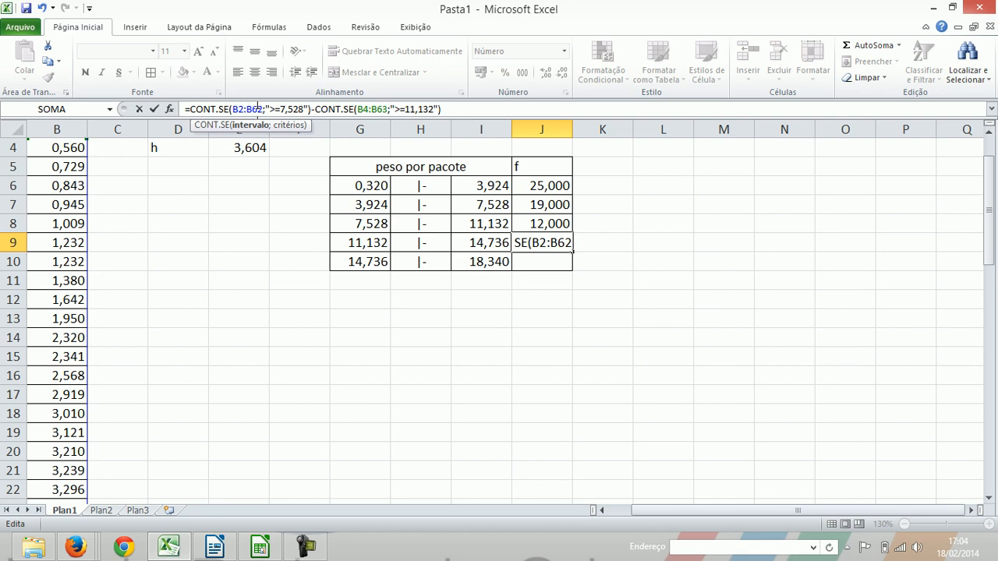
pyautogui.press('Right')
pyautogui.press('Right')
pyautogui.press('Right')
pyautogui.press('Right')
pyautogui.press('BackSpace')
pyautogui.write('1')
# Set the first criterion in the J9 formula to ">=11,132".
pyautogui.press('Right')
pyautogui.press('Right')
pyautogui.press('Right')
pyautogui.press('Right')
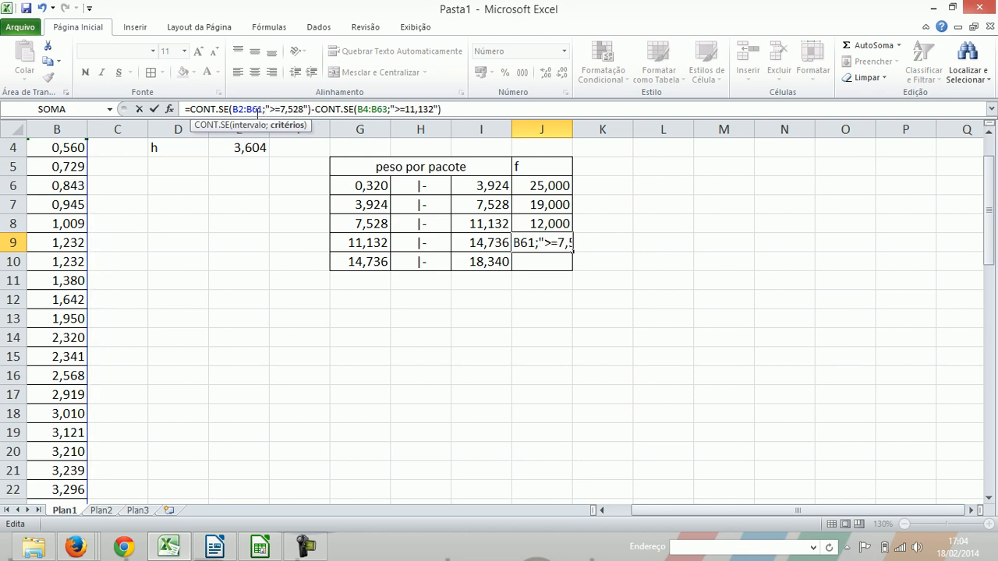
pyautogui.press('Delete')
pyautogui.press('Delete')
pyautogui.press('Delete')
pyautogui.press('Delete')
pyautogui.press('Delete')
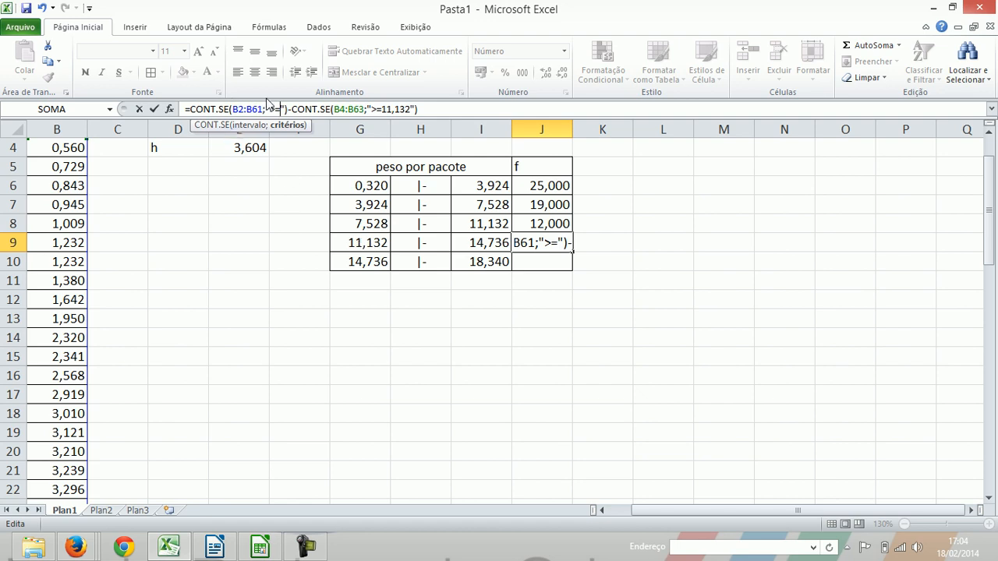
pyautogui.write('11,')
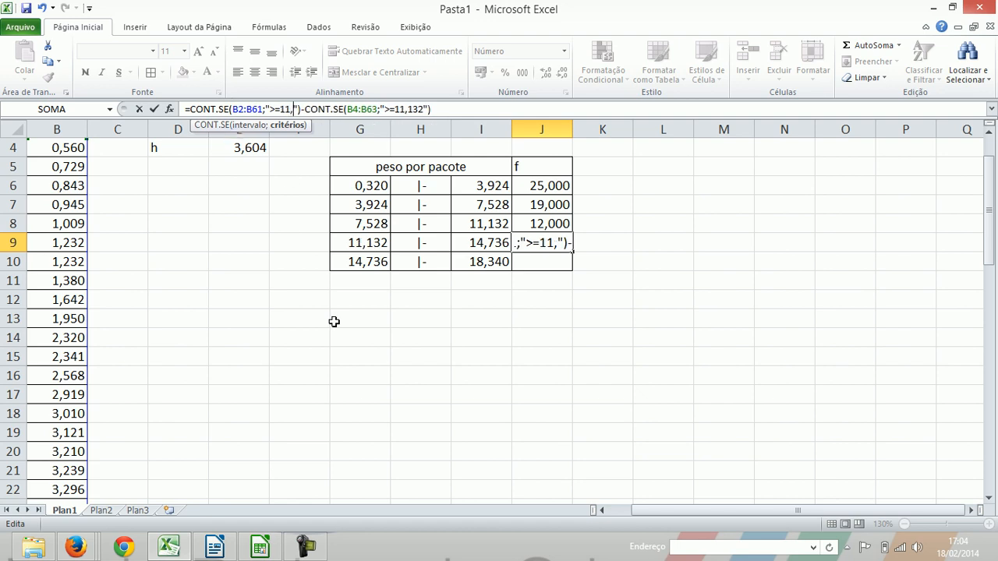
pyautogui.write('132')
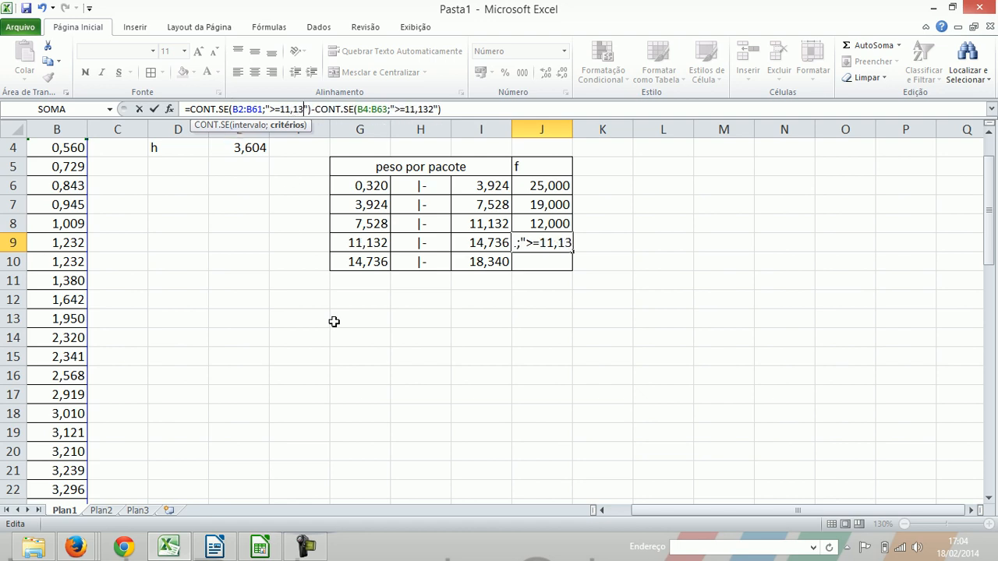
# Correct the second CONT.SE range in the J9 formula to B2:B61.
pyautogui.press('Right')
pyautogui.press('Right')
pyautogui.press('Right')
pyautogui.press('Right')
pyautogui.press('Right')
pyautogui.press('Right')
pyautogui.press('Right')
pyautogui.press('Right')
pyautogui.press('Right')
pyautogui.press('Right')
pyautogui.press('Right')
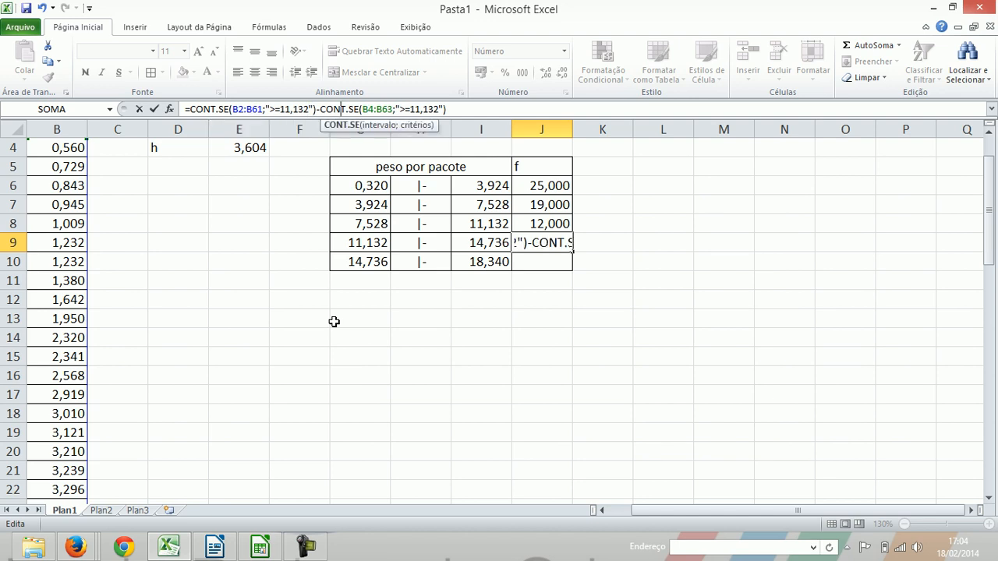
pyautogui.press('Right')
pyautogui.press('Right')
pyautogui.press('BackSpace')
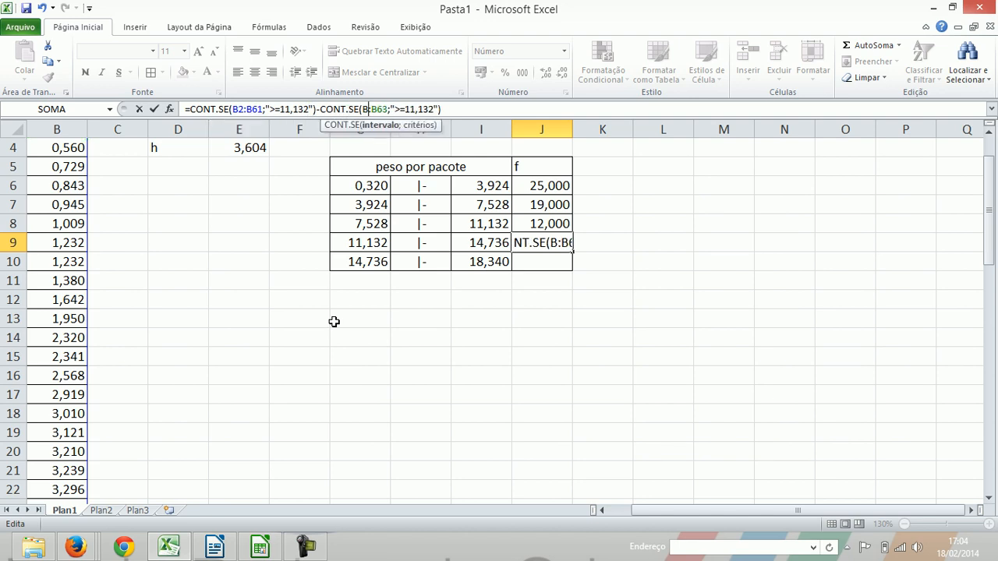
pyautogui.write('2')
pyautogui.press('Right')
pyautogui.press('Right')
pyautogui.press('Delete')
pyautogui.write('1')
# Set the second criterion in the J9 formula to ">=14,736" and enter the formula.
pyautogui.press('Right')
pyautogui.press('Right')
pyautogui.press('Right')
pyautogui.press('Right')
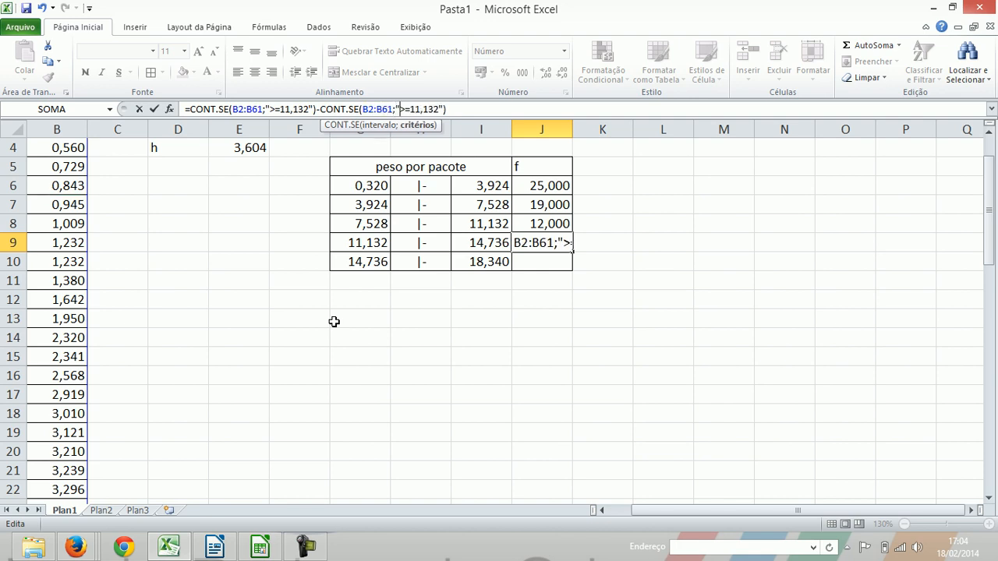
pyautogui.moveTo(334, 321); pyautogui.dragTo(484, 254)
pyautogui.press('BackSpace')
pyautogui.press('BackSpace')
pyautogui.press('BackSpace')
pyautogui.press('BackSpace')
pyautogui.press('BackSpace')
pyautogui.press('BackSpace')
pyautogui.press('BackSpace')
pyautogui.press('Delete')
pyautogui.press('Delete')
pyautogui.press('Delete')
pyautogui.press('Delete')
pyautogui.press('Delete')
pyautogui.press('Delete')
pyautogui.write('14')
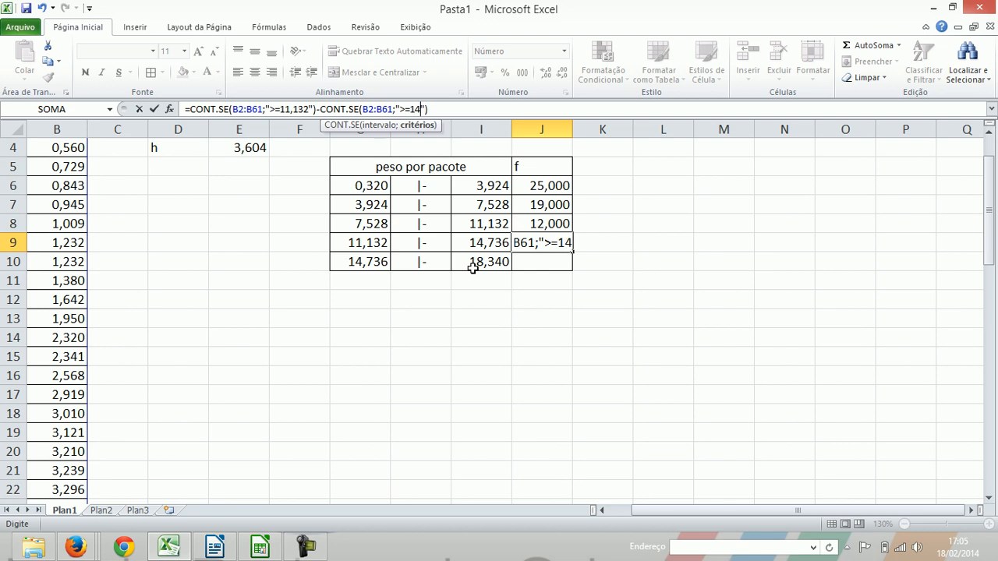
pyautogui.write(',')
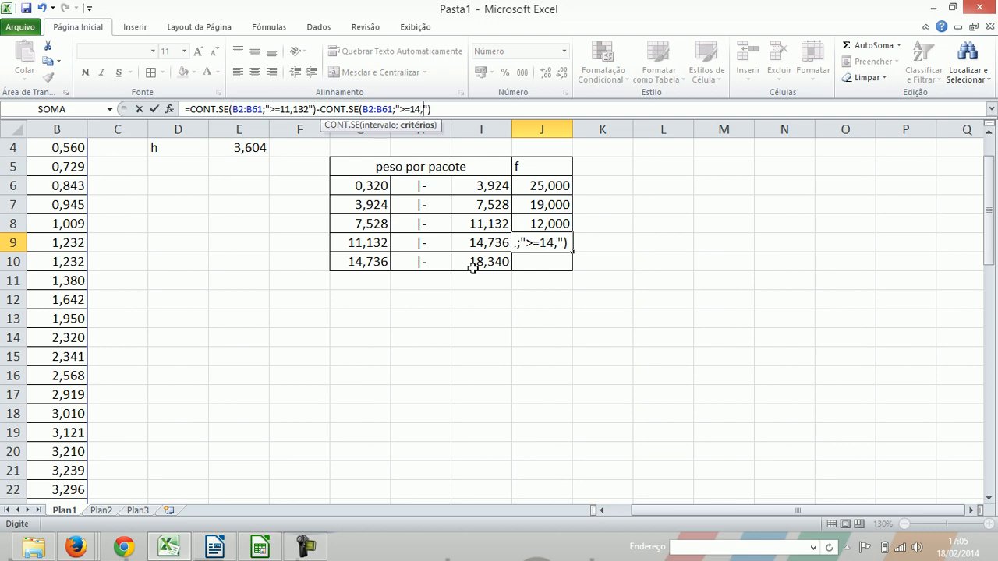
pyautogui.write('736')
pyautogui.press('Return')
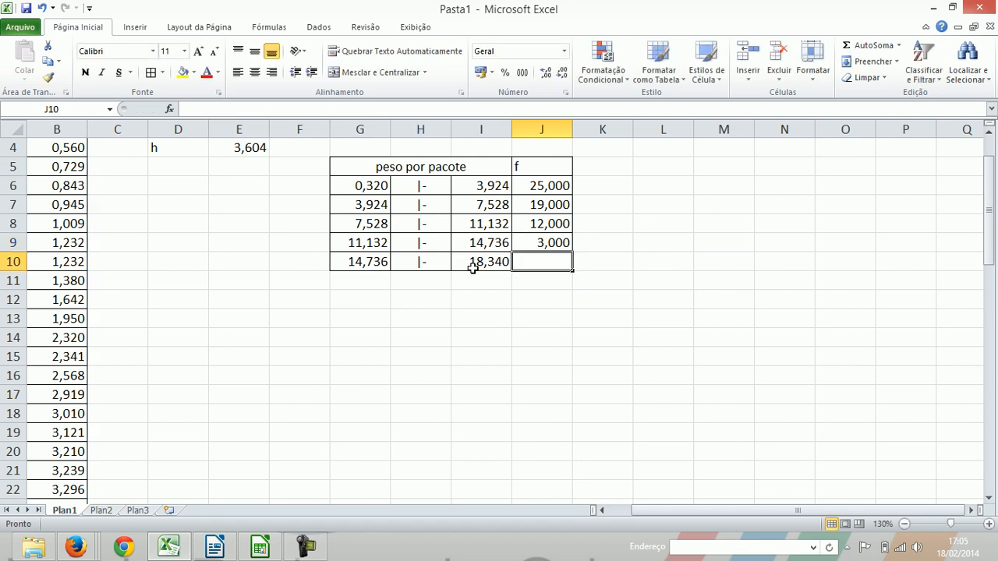
# Fill the J9 formula down into J10 and correct its first CONT.SE range to B2:B61.
pyautogui.write('=CONT.SE(B3:B62;">=11,132")-CONT.SE(B3:B62;">=14,736")')
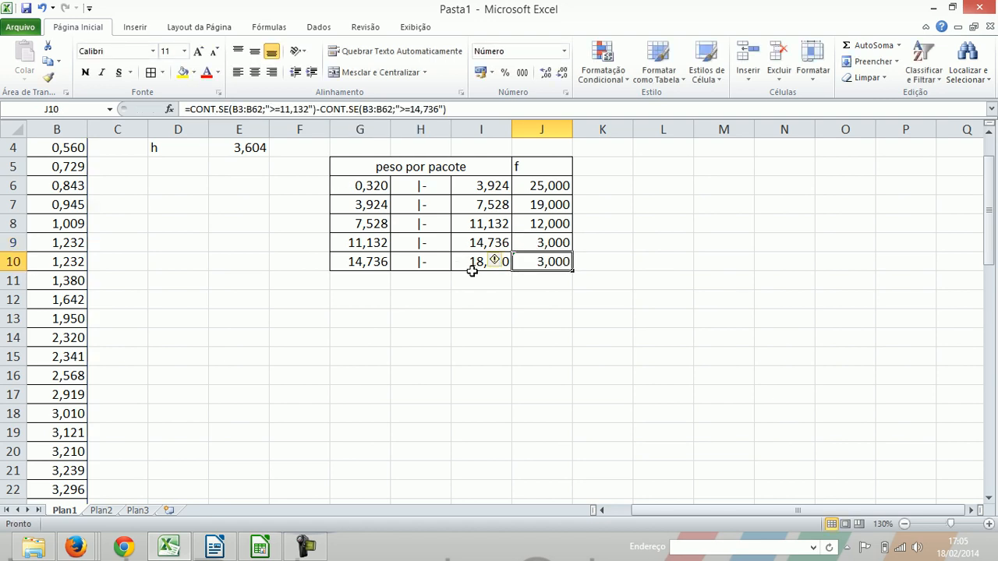
pyautogui.click(244, 104)
pyautogui.press('BackSpace')
pyautogui.write('2')
pyautogui.press('Right')
pyautogui.press('Right')
pyautogui.press('Right')
pyautogui.press('Right')
pyautogui.press('BackSpace')
pyautogui.write('1')
# Set the first criterion in the J10 formula to ">=14,736".
pyautogui.press('Right')
pyautogui.press('Right')
pyautogui.press('Right')
pyautogui.press('Right')
pyautogui.press('Delete')
pyautogui.press('Delete')
pyautogui.press('Delete')
pyautogui.press('Delete')
pyautogui.press('Delete')
pyautogui.press('Delete')
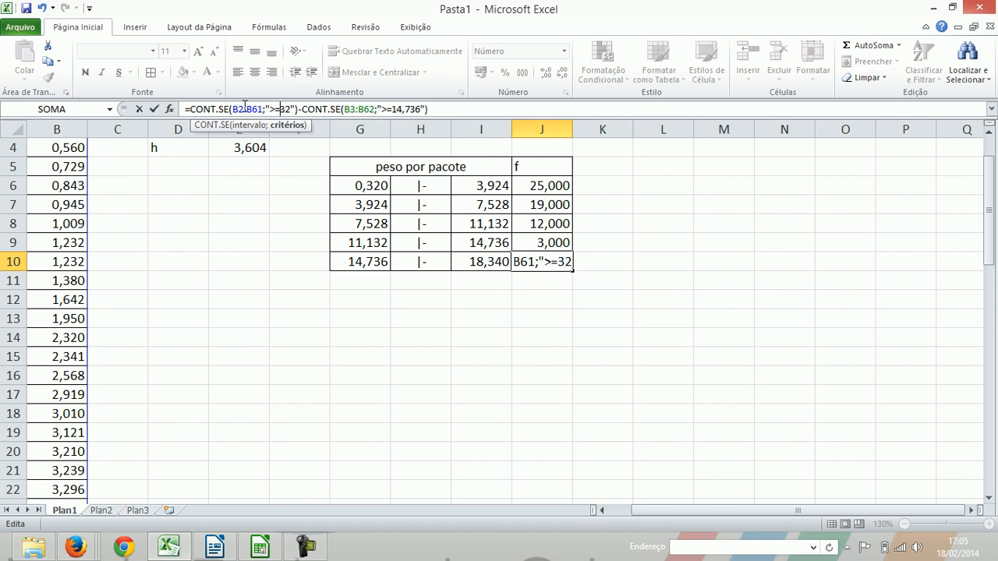
pyautogui.write('14,736')
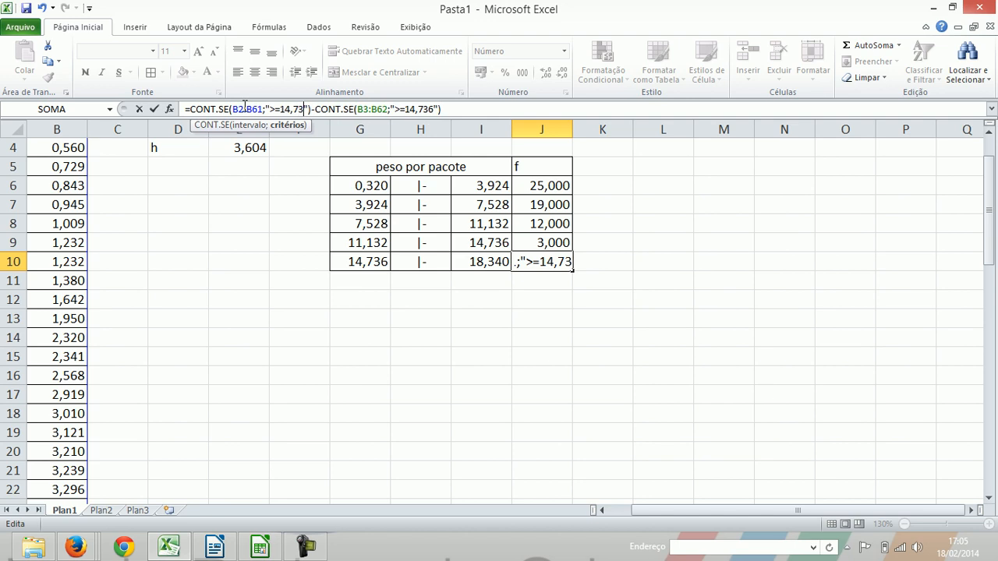
# Set the second criterion in the J10 formula to ">=18,340".
pyautogui.press('Right')
pyautogui.press('Right')
pyautogui.press('Right')
pyautogui.press('Right')
pyautogui.press('Right')
pyautogui.press('Right')
pyautogui.press('Right')
pyautogui.press('Right')
pyautogui.press('Right')
pyautogui.press('Right')
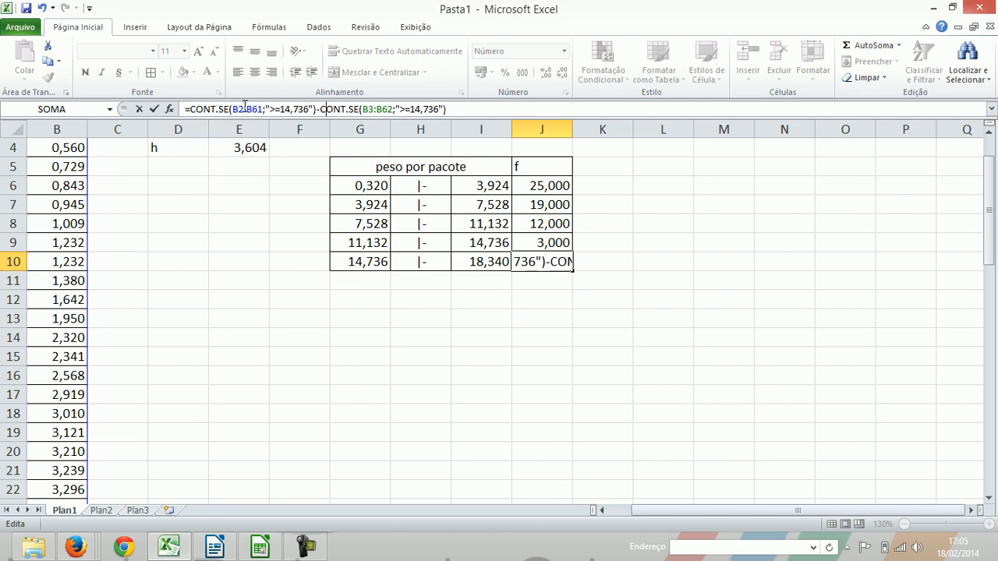
pyautogui.press('Right')
pyautogui.press('Right')
pyautogui.press('Right')
pyautogui.press('Right')
pyautogui.press('Right')
pyautogui.press('Right')
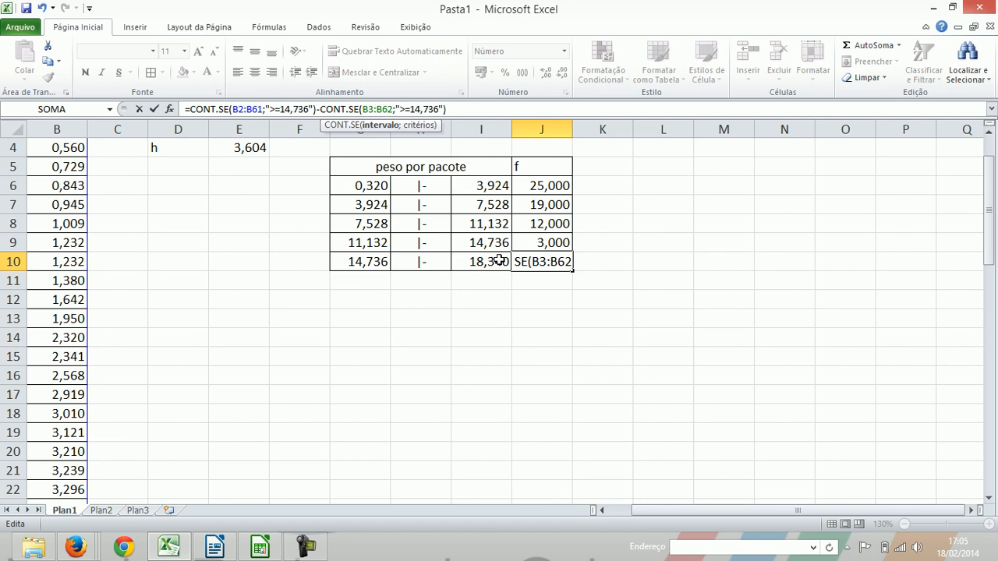
pyautogui.press('Right')
pyautogui.press('Right')
pyautogui.press('Right')
pyautogui.press('Right')
pyautogui.press('Right')
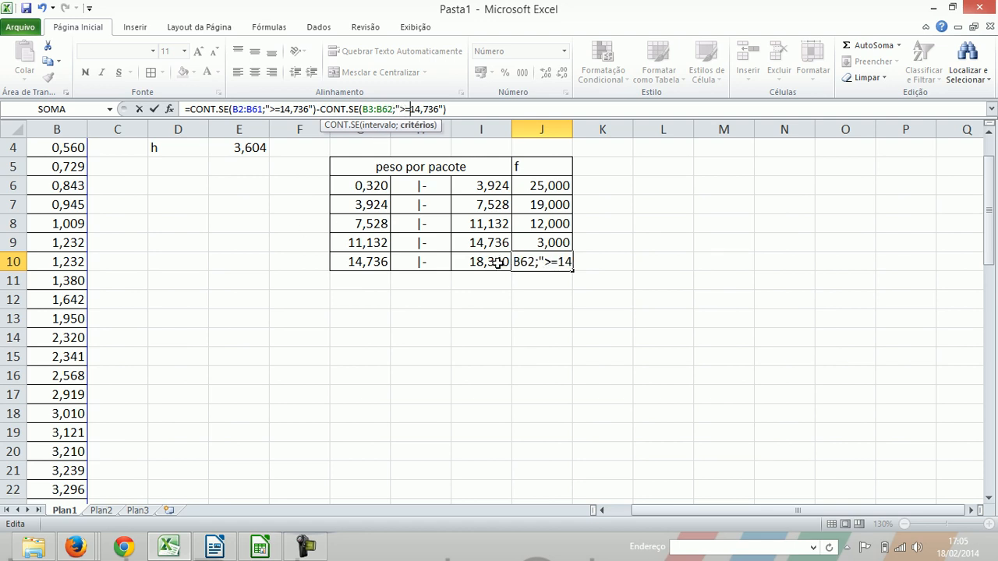
pyautogui.press('Delete')
pyautogui.press('Delete')
pyautogui.press('Delete')
pyautogui.press('Delete')
pyautogui.press('Delete')
pyautogui.press('Delete')
pyautogui.write('1')
pyautogui.write('8,340')
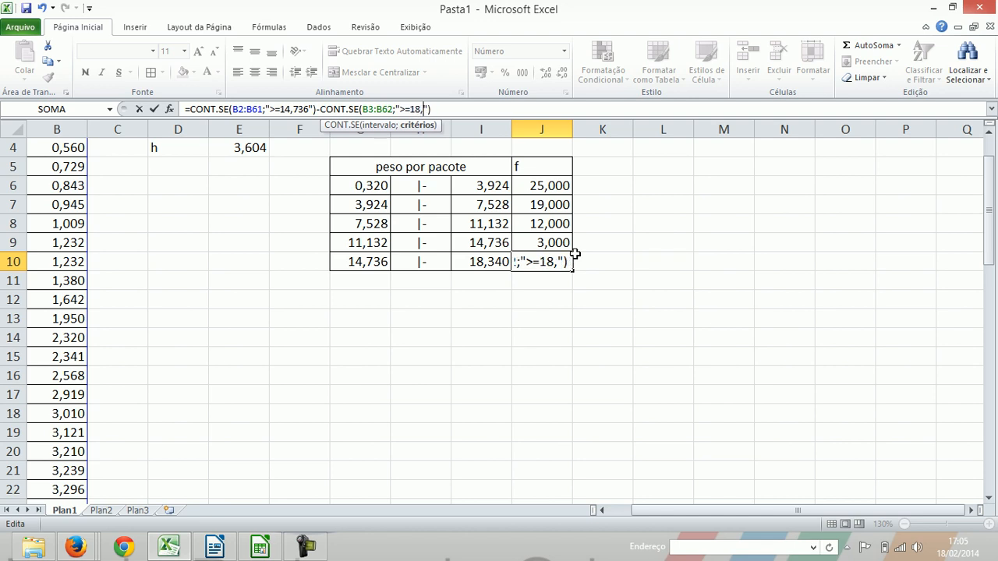
# Change the operator of the second criterion in J10 so it reads ">18,340" and enter the formula.
pyautogui.press('Left')
pyautogui.press('Left')
pyautogui.press('BackSpace')
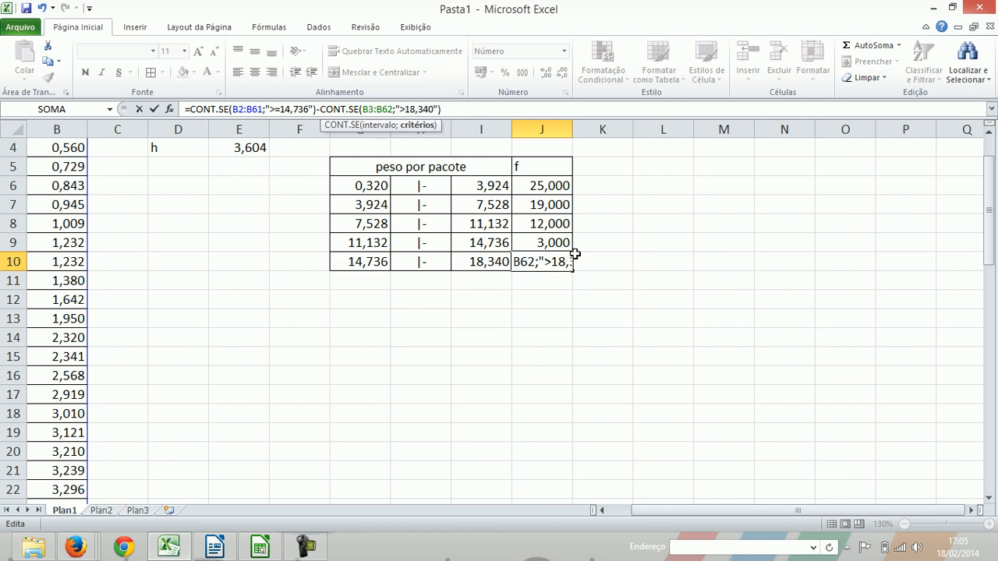
pyautogui.press('Return')
# Reduce the number format of the frequencies in J6:J10 to zero decimal places.
pyautogui.press('Up')
pyautogui.press('Up')
pyautogui.press('Up')
pyautogui.press('Up')
pyautogui.press('Up')
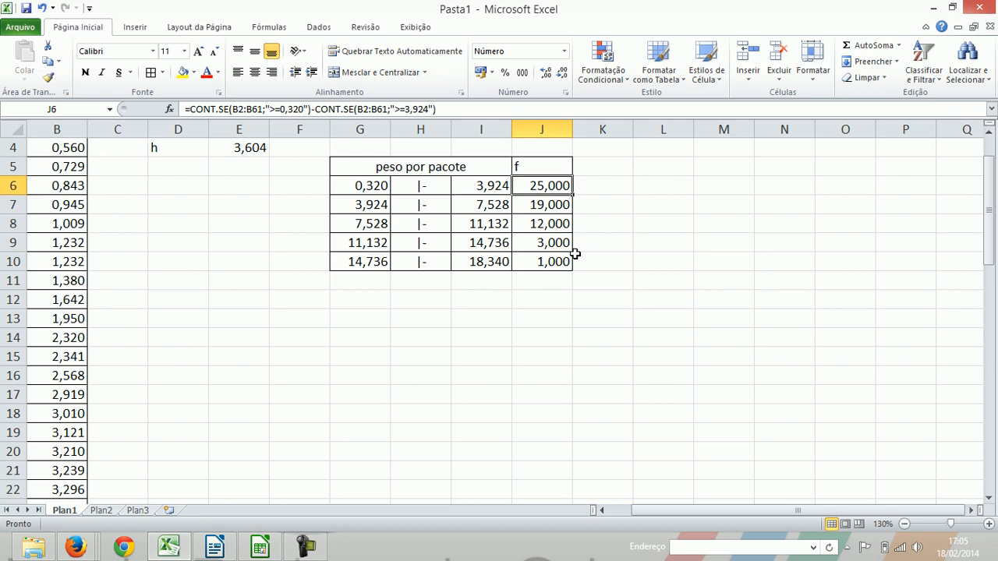
pyautogui.hotkey('shift', 'Down')
pyautogui.hotkey('shift', 'Down')
pyautogui.hotkey('shift', 'Down')
pyautogui.hotkey('shift', 'Down')
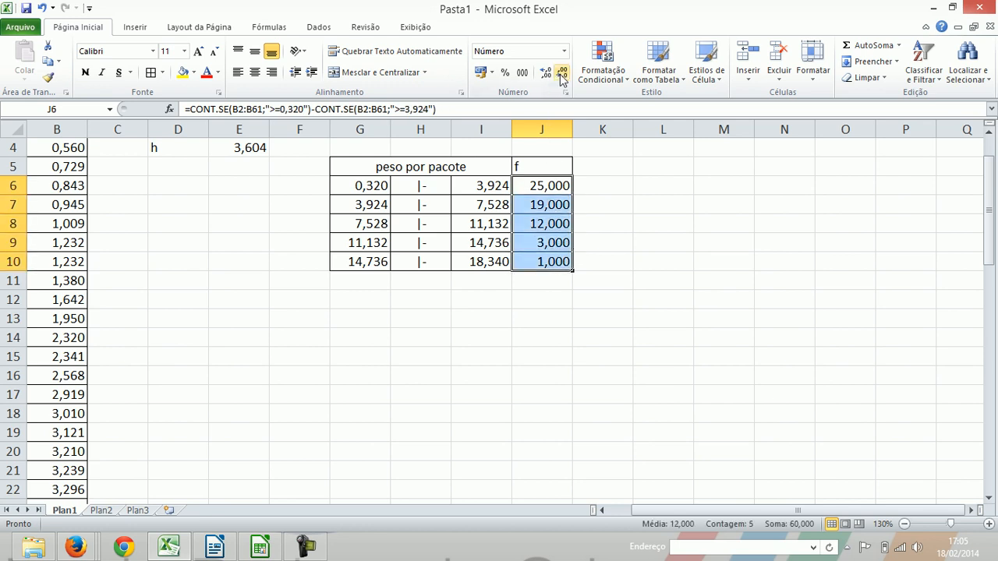
pyautogui.click(561, 73)
pyautogui.click(561, 73)
pyautogui.click(561, 73)
# Total the frequencies J6:J10 in J11 with the formula =SOMA(J6:J10).
pyautogui.press('Down')
pyautogui.press('Down')
pyautogui.press('Down')
pyautogui.press('Down')
pyautogui.press('Down')
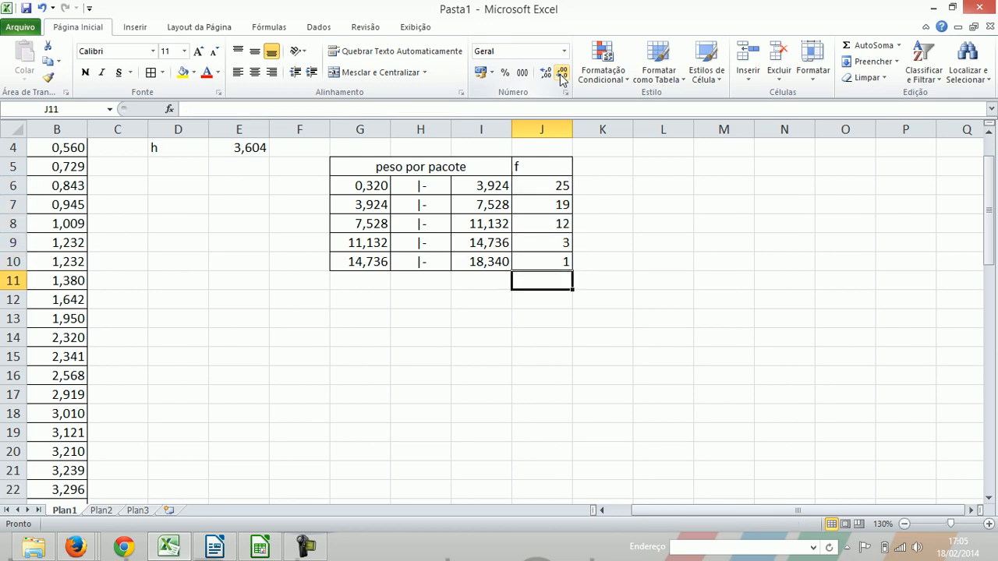
pyautogui.click(845, 51)
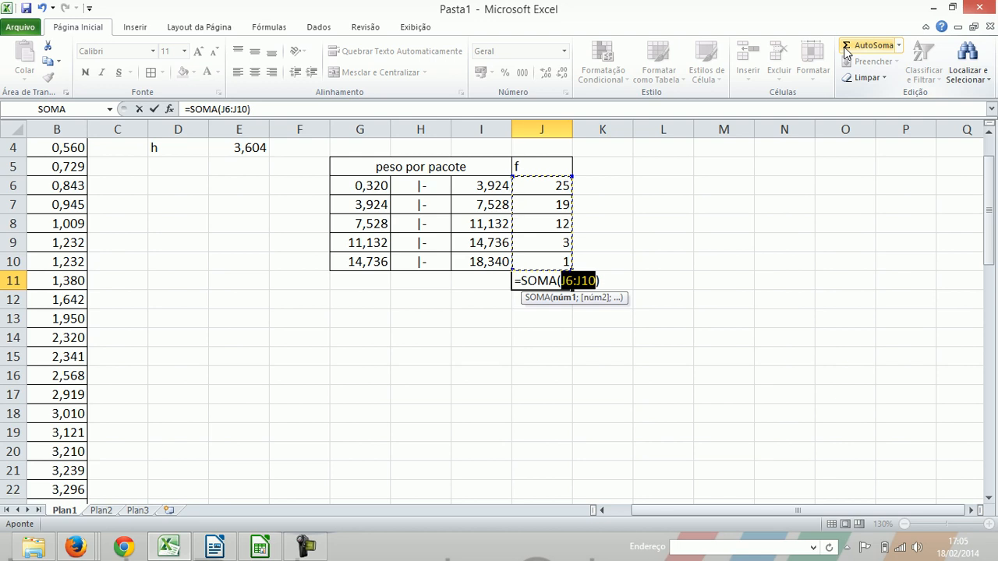
pyautogui.press('Return')
pyautogui.press('Up')
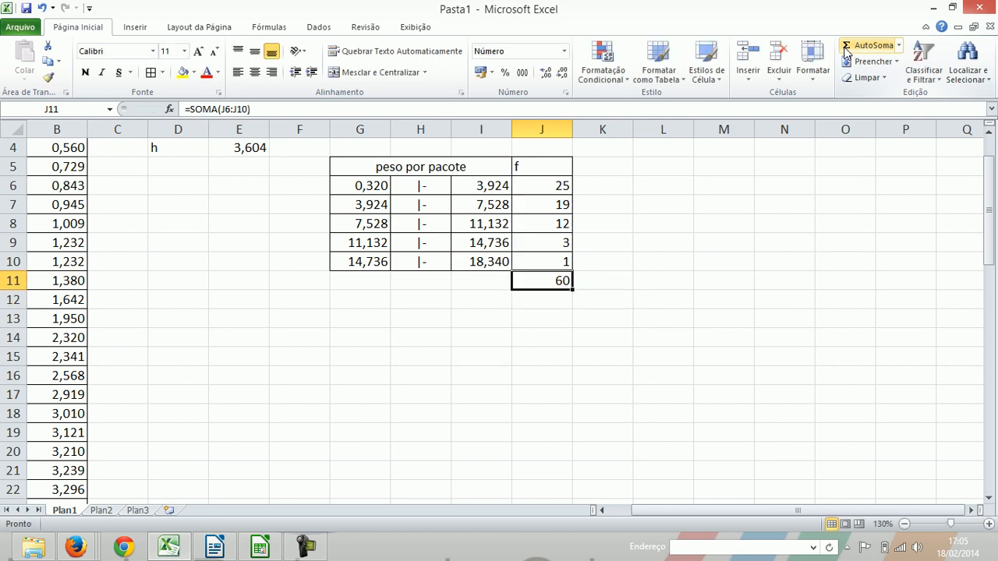
# Add the column header "f. rel." in K5, beside the f header.
pyautogui.press('Up')
pyautogui.press('Up')
pyautogui.press('Up')
pyautogui.press('Up')
pyautogui.press('Up')
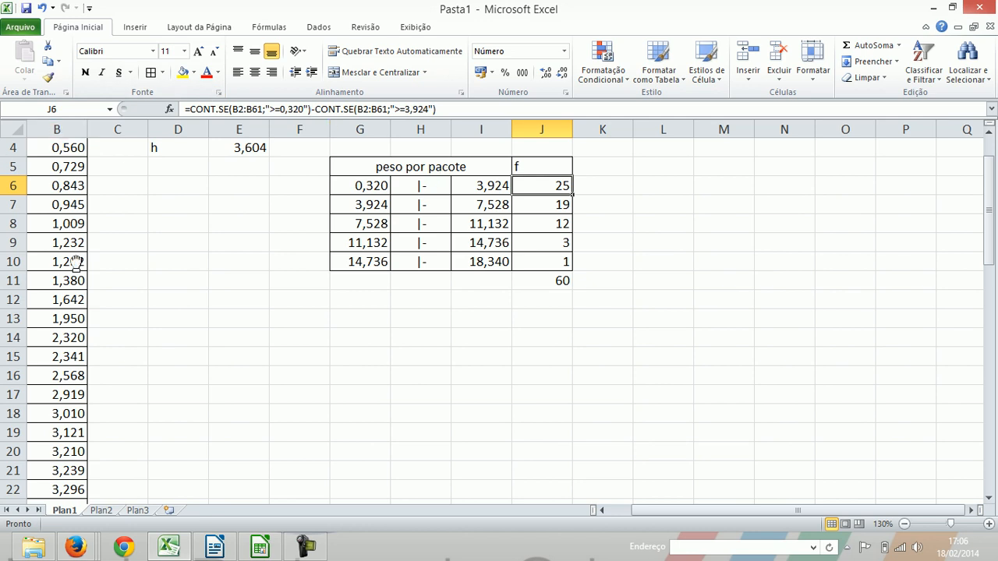
pyautogui.scroll(1, 78, 261)
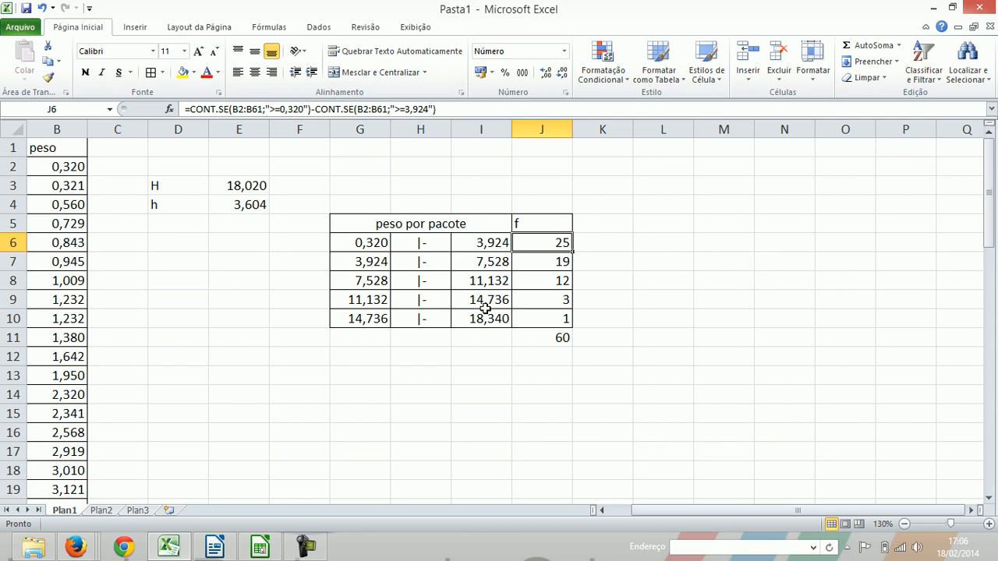
pyautogui.press('Up')
pyautogui.press('Right')
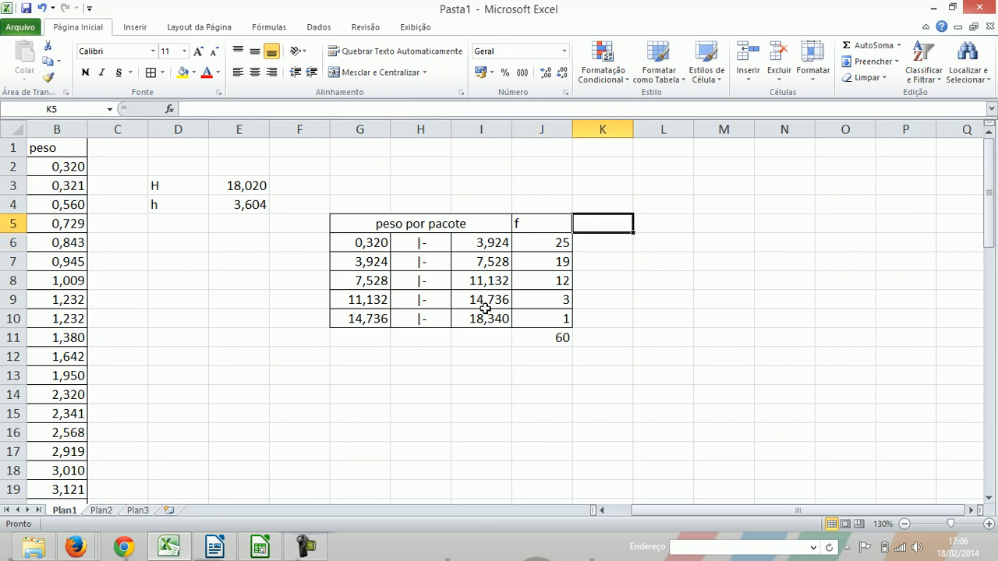
pyautogui.write('f')
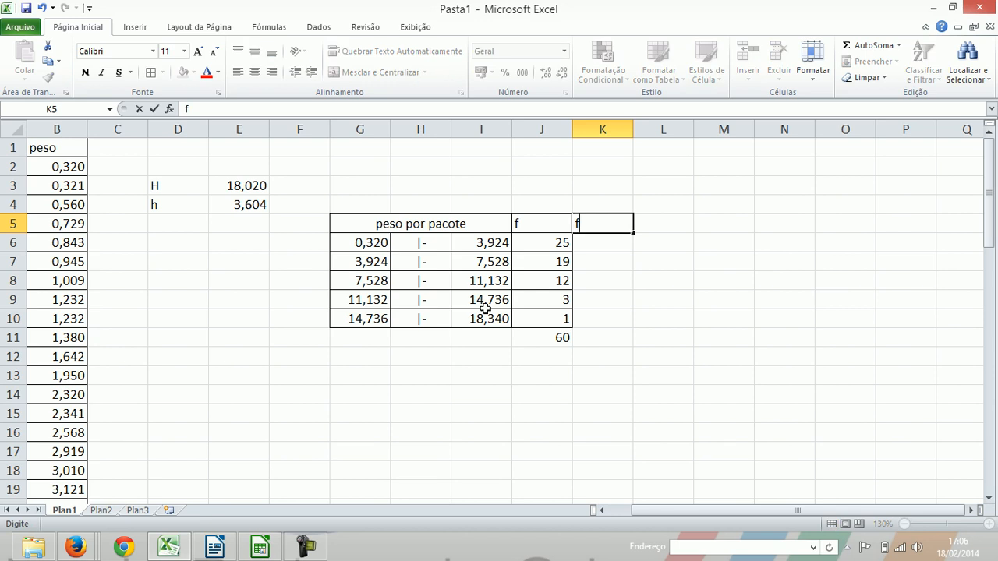
pyautogui.write('. rel.')
pyautogui.press('Return')
# Calculate the first class's relative frequency in K6 with the formula =J6/60.
pyautogui.write('=')
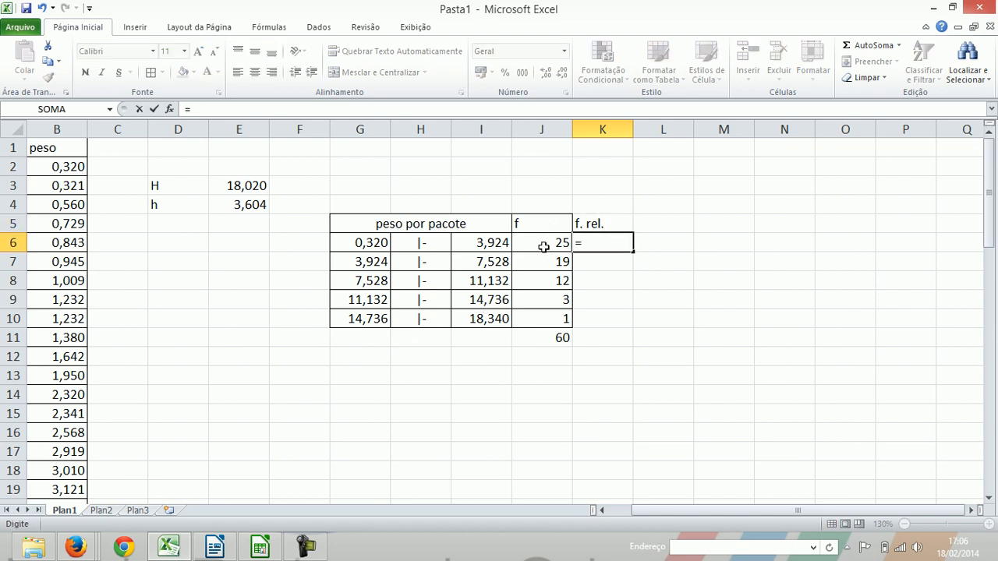
pyautogui.click(543, 244)
pyautogui.write('/')
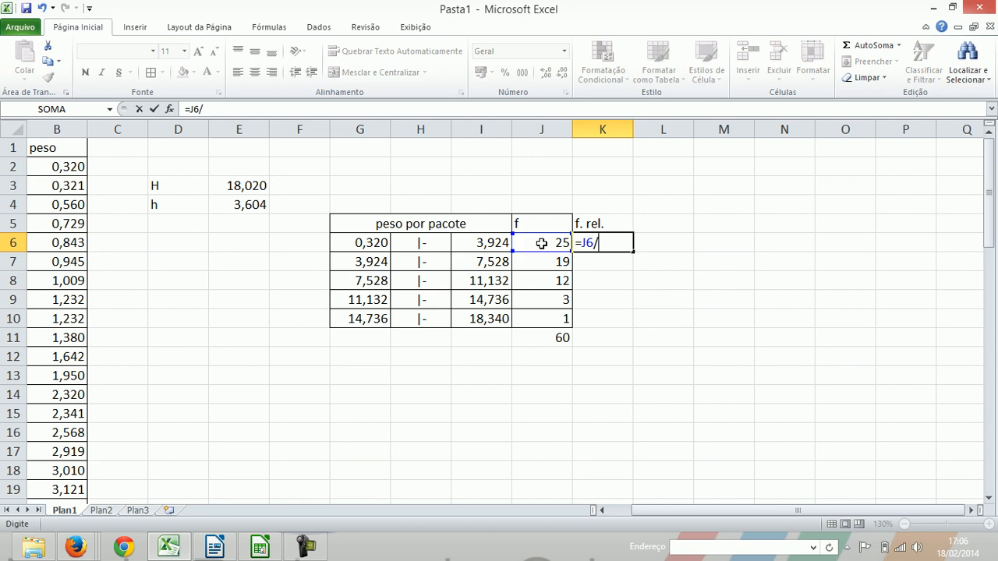
pyautogui.write('60')
pyautogui.press('Return')
# Format K6 as a percentage with one decimal place.
pyautogui.press('Up')
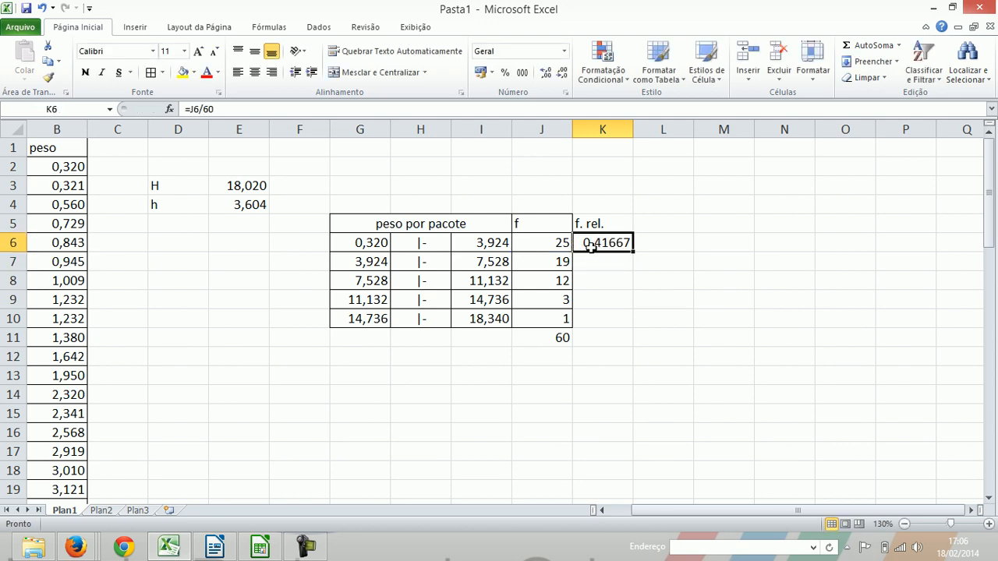
pyautogui.click(506, 74)
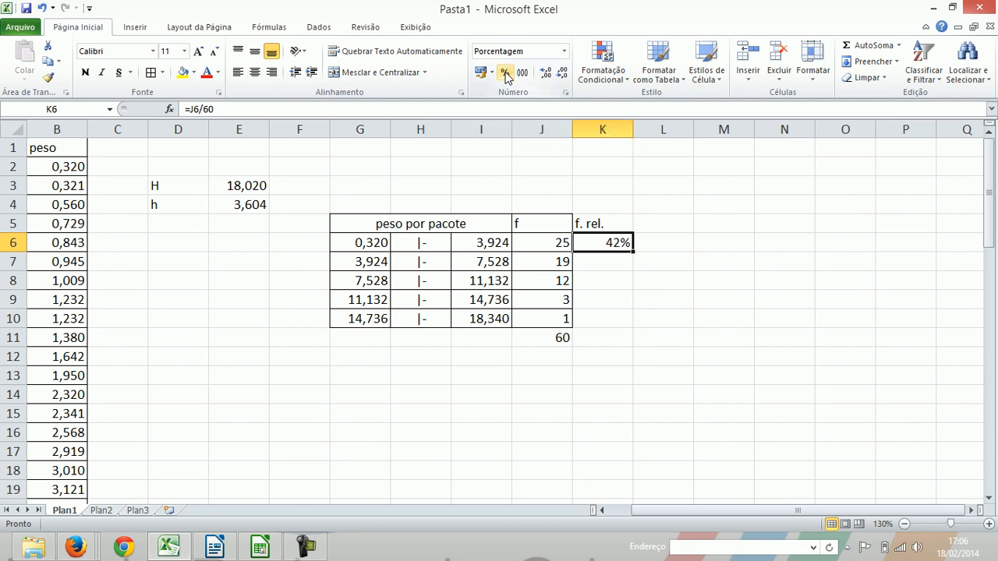
pyautogui.click(547, 76)
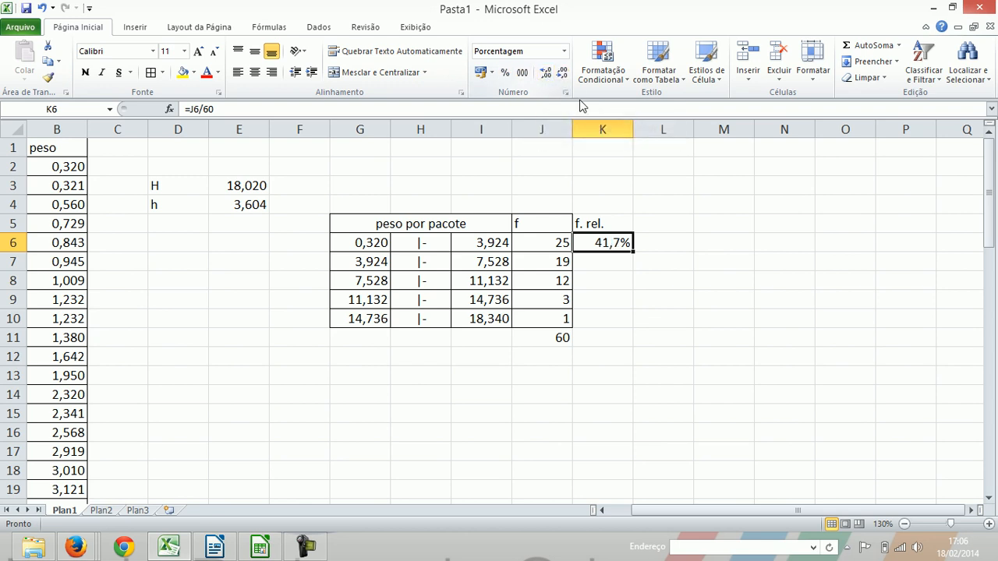
# Calculate the second class's relative frequency in K7 with the formula =J7/60.
pyautogui.press('Down')
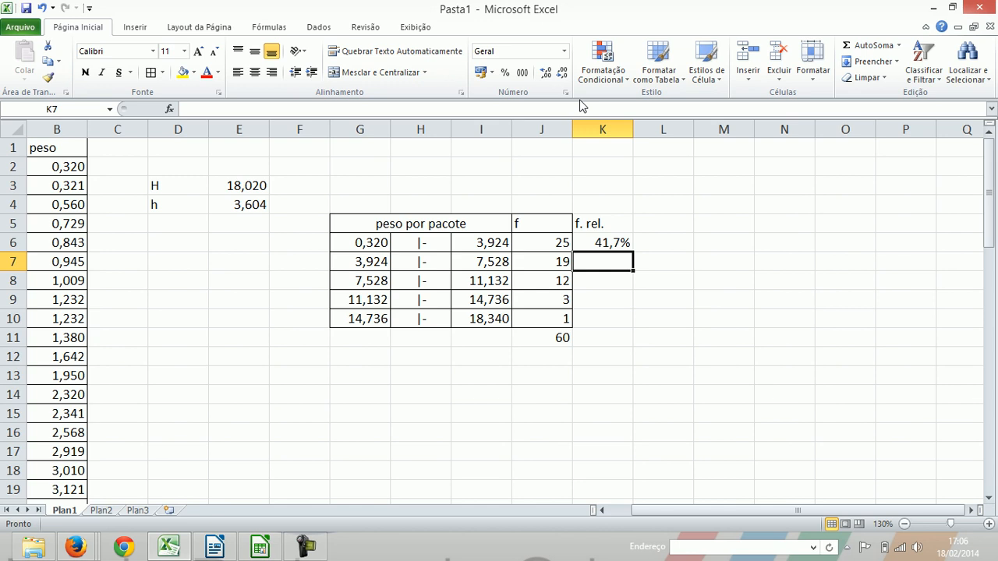
pyautogui.hotkey('ctrl', 'd')
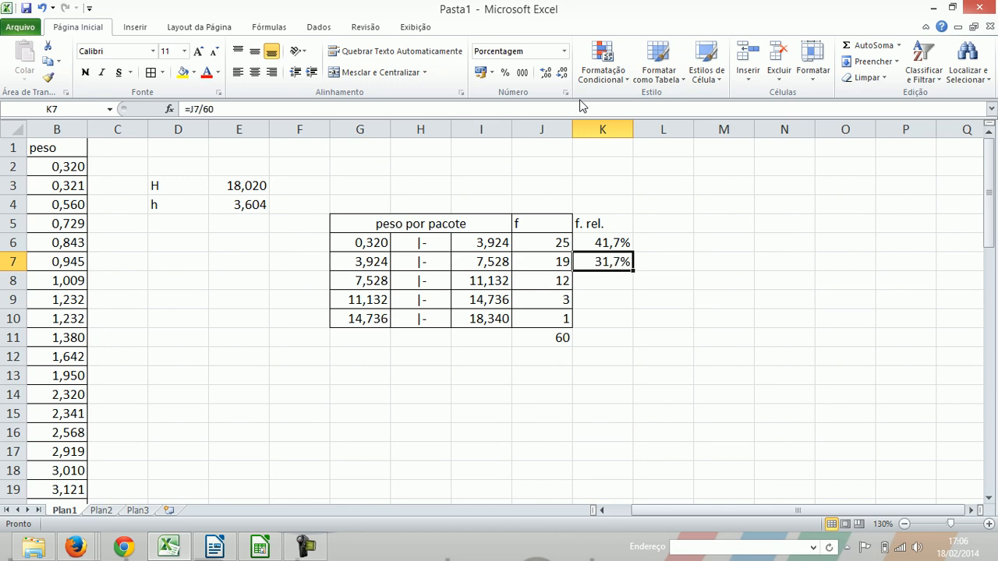
pyautogui.write('=')
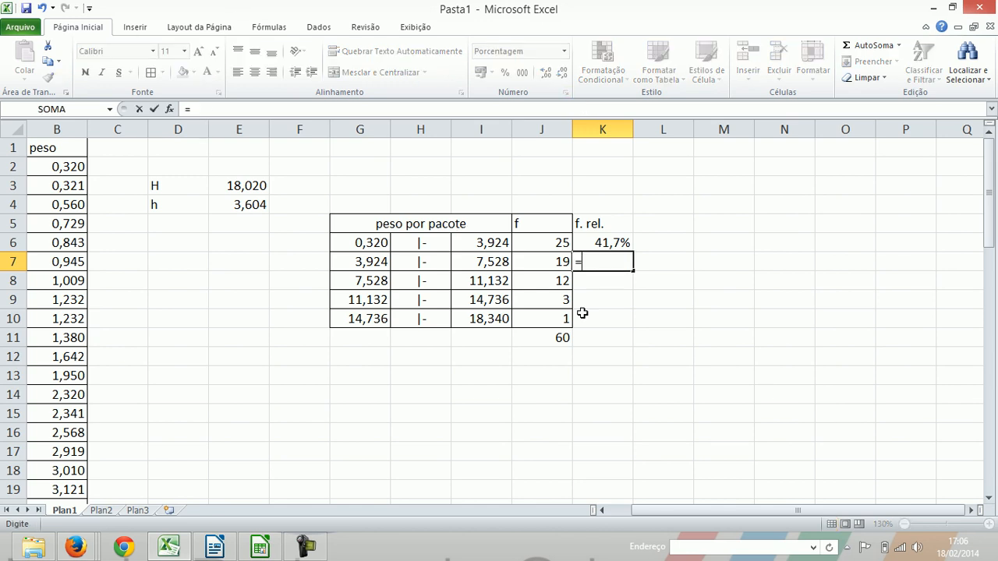
pyautogui.click(544, 257)
pyautogui.write('/60')
pyautogui.press('Return')
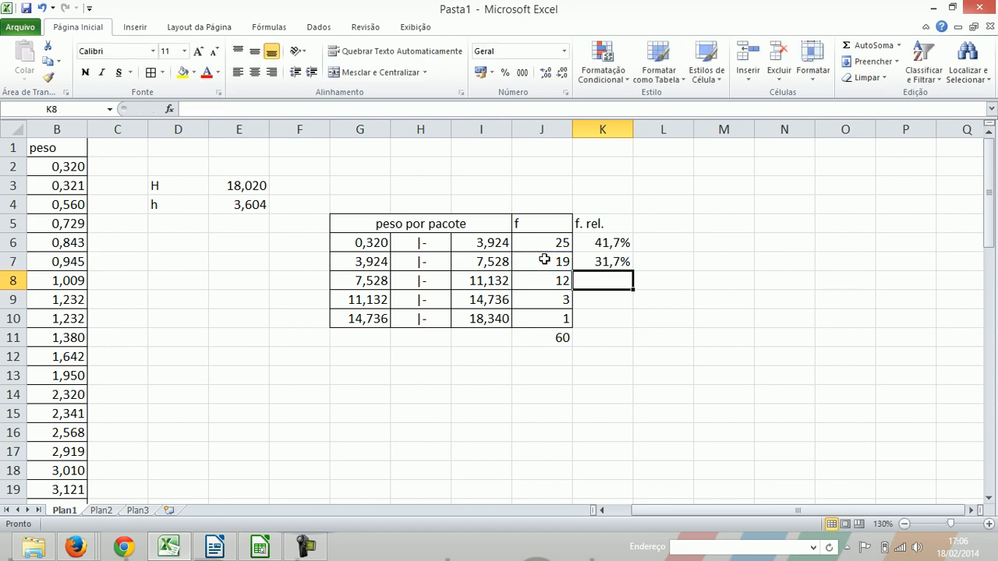
# Copy the relative frequency formula down through K8:K11, including the total row.
pyautogui.hotkey('ctrl', 'd')
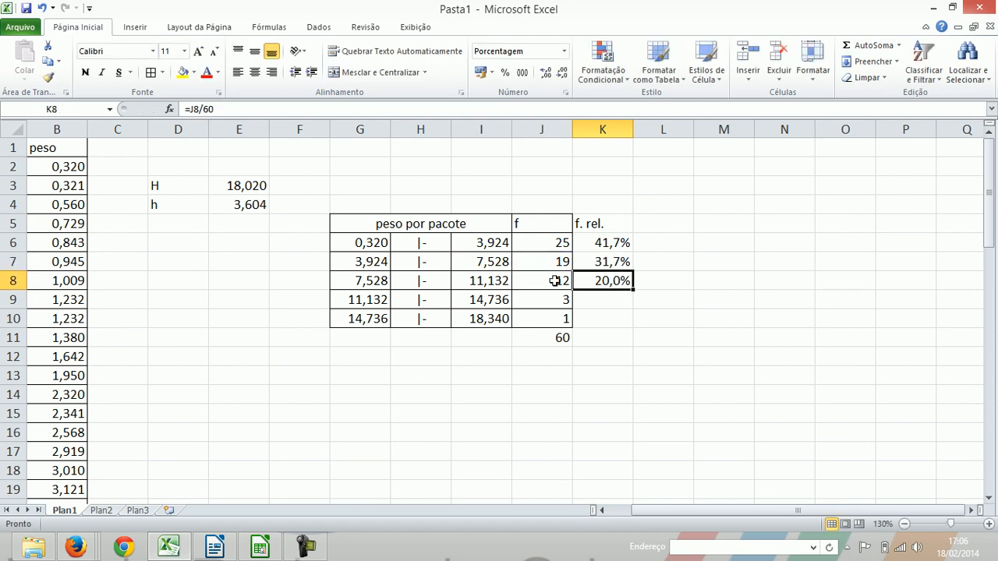
pyautogui.press('Return')
pyautogui.hotkey('ctrl', 'd')
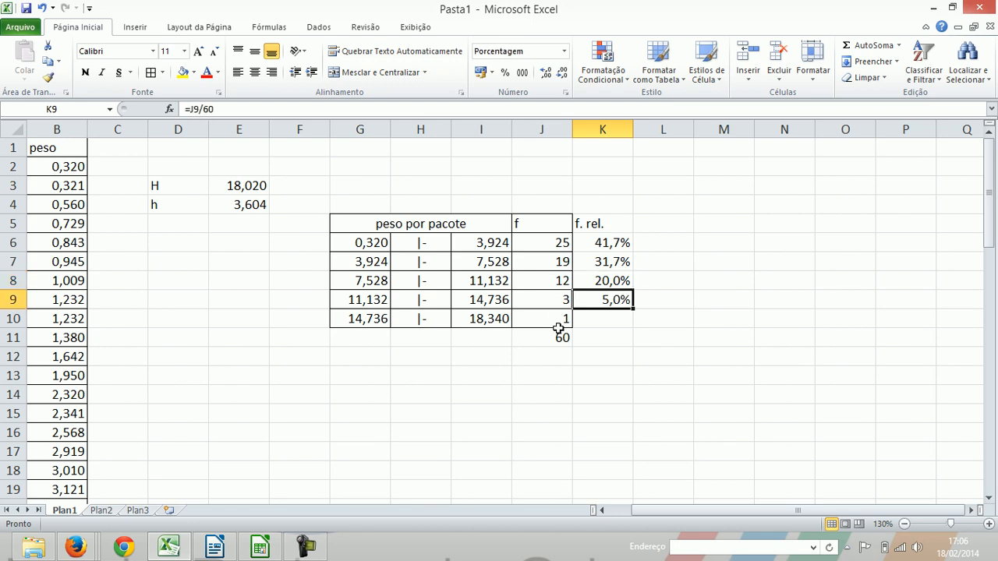
pyautogui.press('Return')
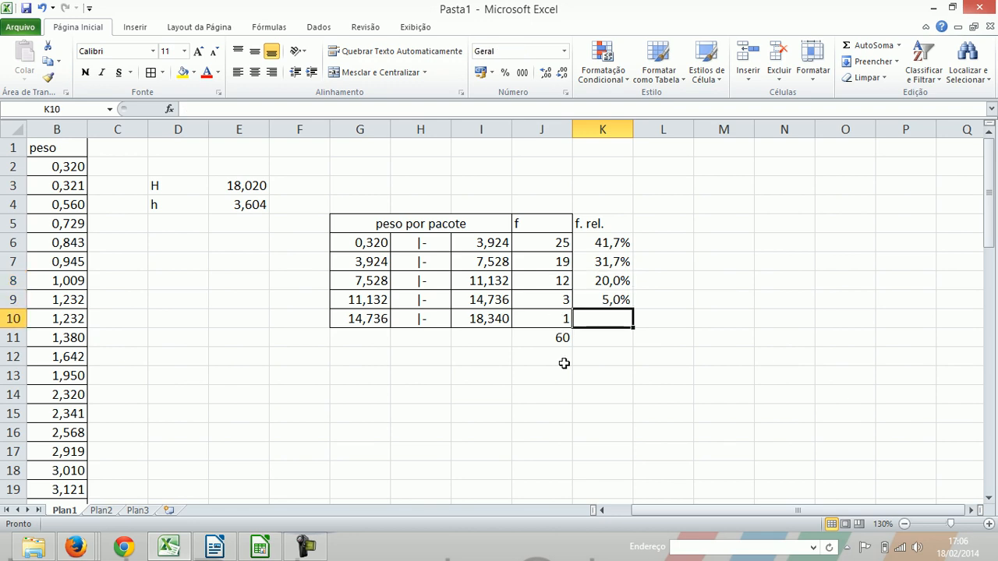
pyautogui.hotkey('ctrl', 'd')
pyautogui.press('Down')
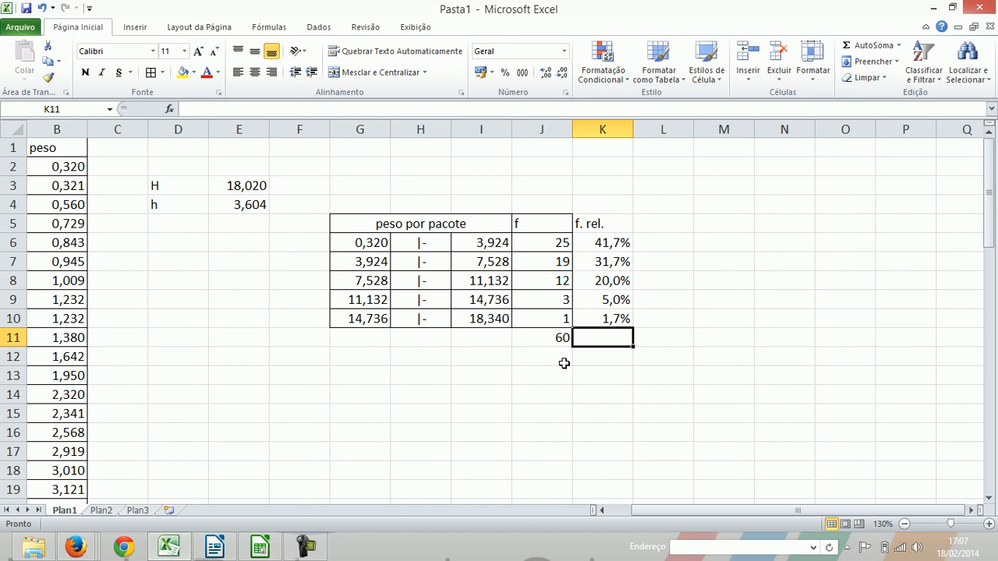
pyautogui.hotkey('ctrl', 'd')
# Add the column header "f. acum." in L5, beside the f. rel. header.
pyautogui.press('Up')
pyautogui.press('Up')
pyautogui.press('Up')
pyautogui.press('Up')
pyautogui.press('Up')
pyautogui.press('Up')
pyautogui.press('Right')
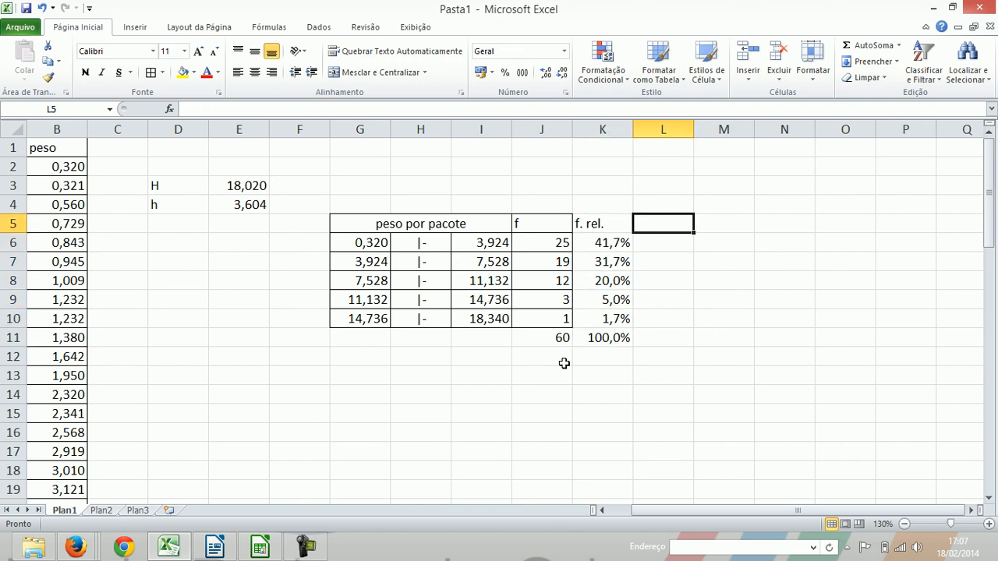
pyautogui.write('f')
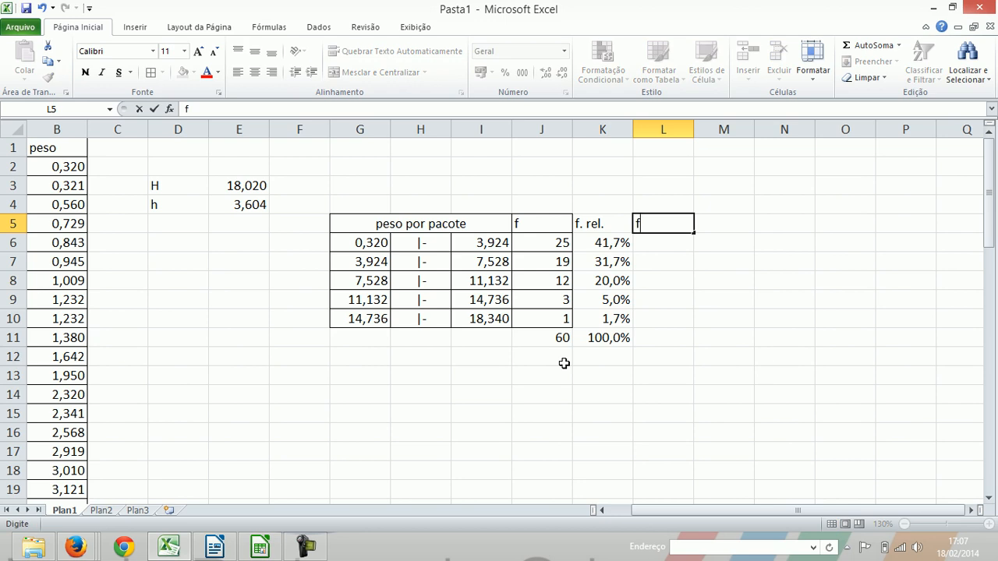
pyautogui.write('. acium.')
pyautogui.press('Return')
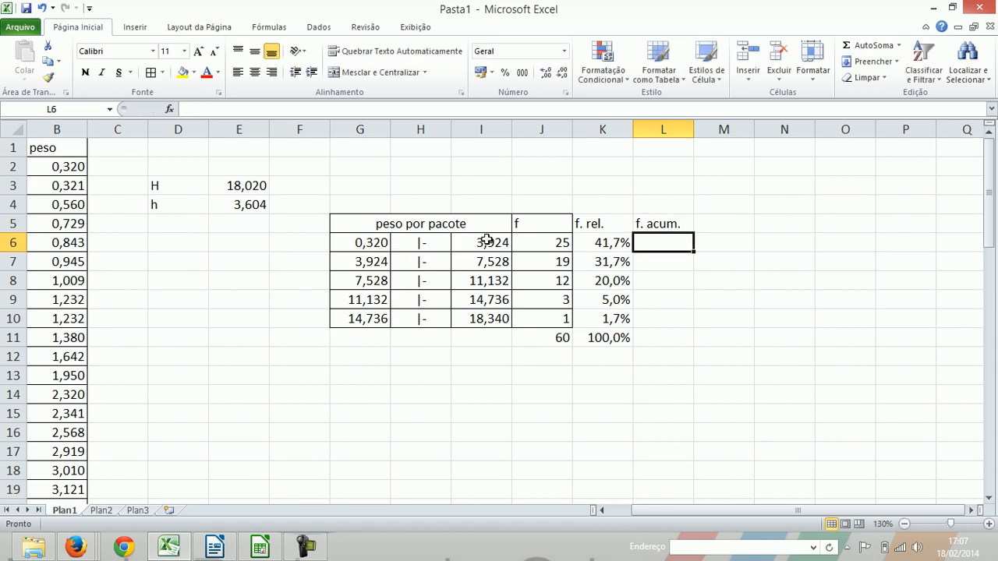
# Start the cumulative frequencies with 25 in L6 and the formula =L6+J7 in L7.
pyautogui.write('25')
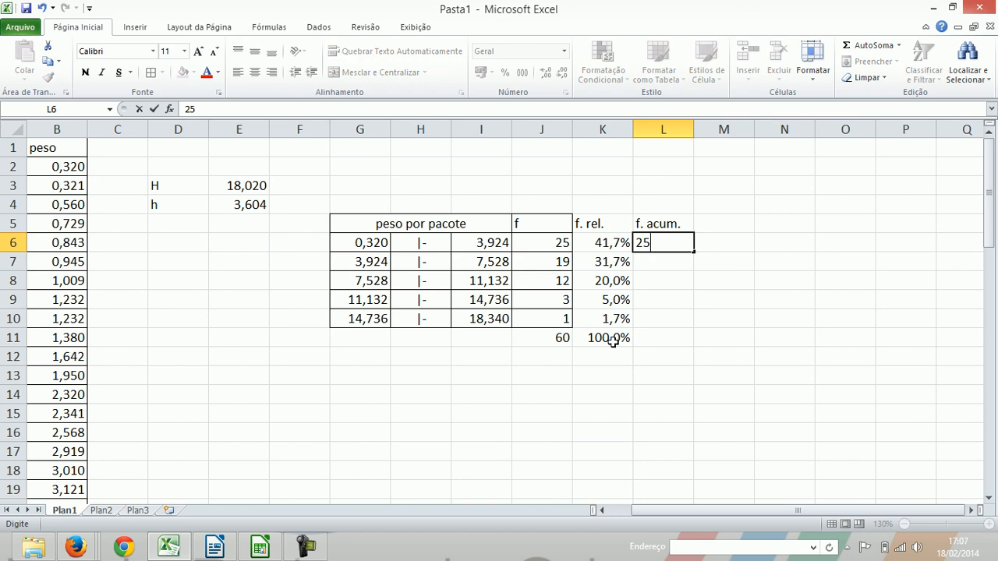
pyautogui.press('Return')
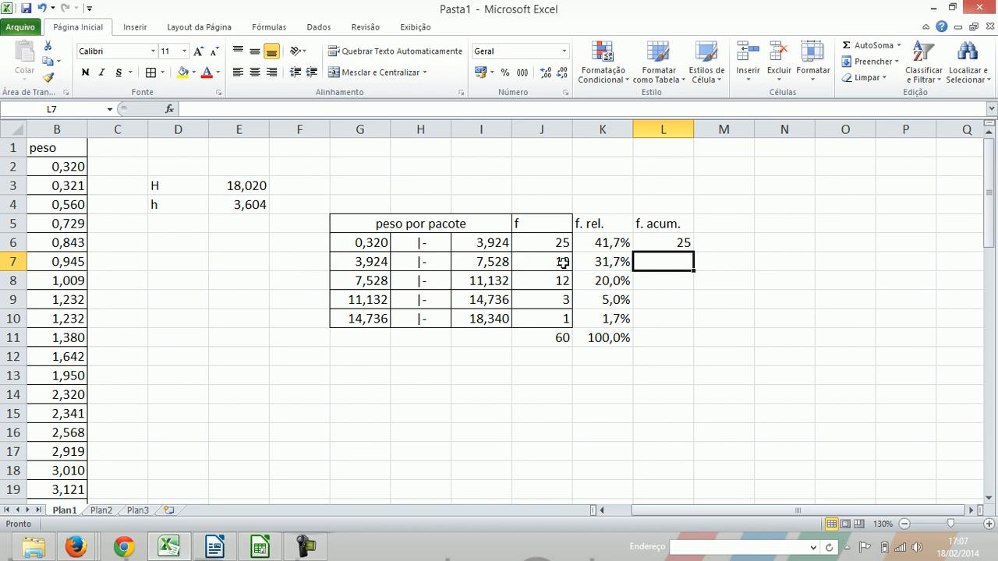
pyautogui.write('=')
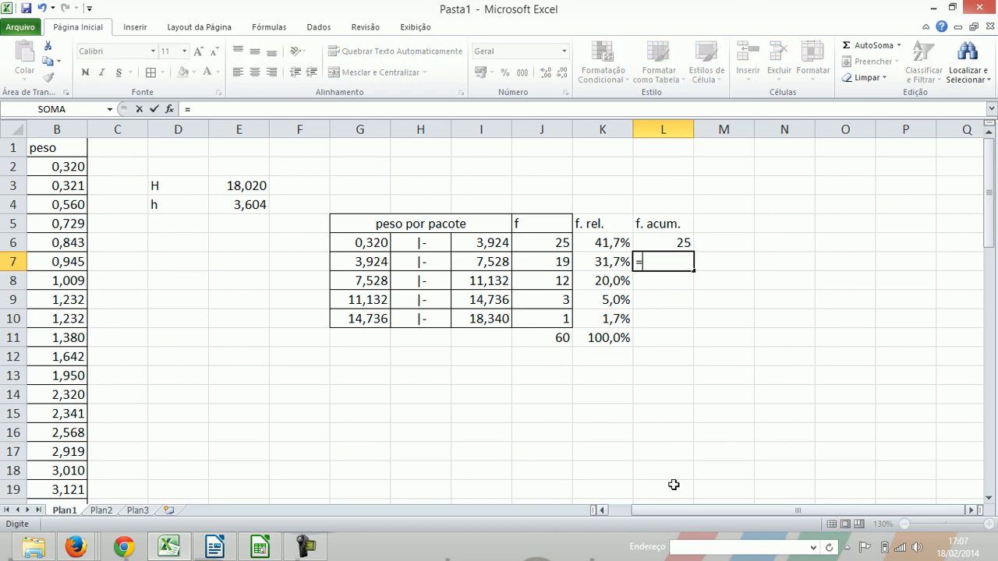
pyautogui.click(666, 242)
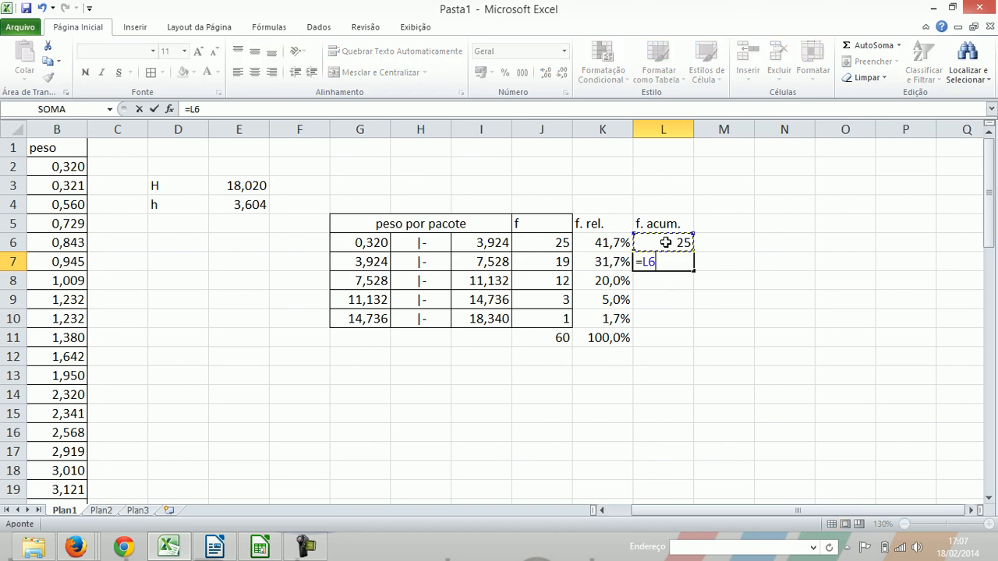
pyautogui.write('+')
pyautogui.click(556, 262)
pyautogui.press('Return')
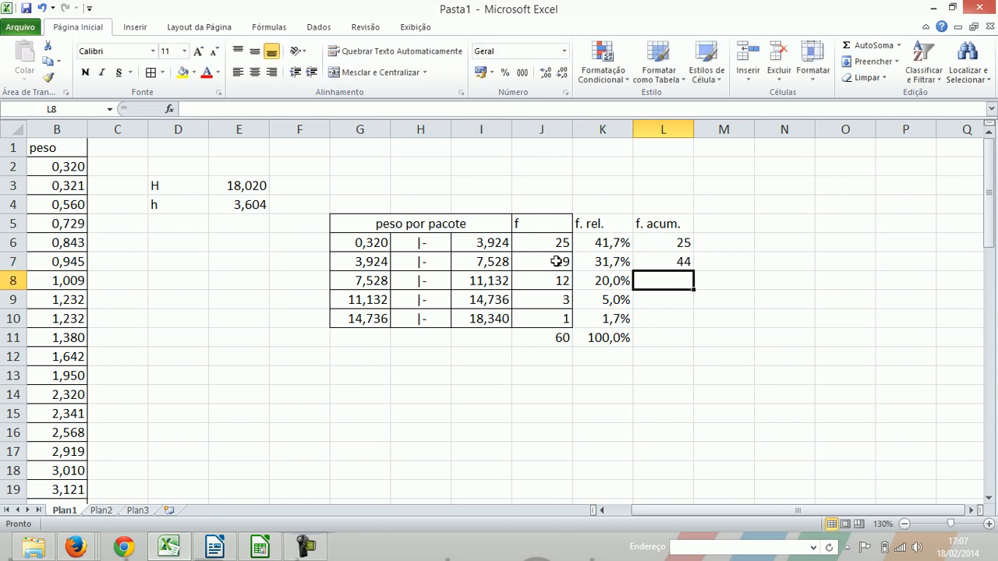
# Calculate the third class's cumulative frequency in L8 with the formula =L7+J8.
pyautogui.write('=')
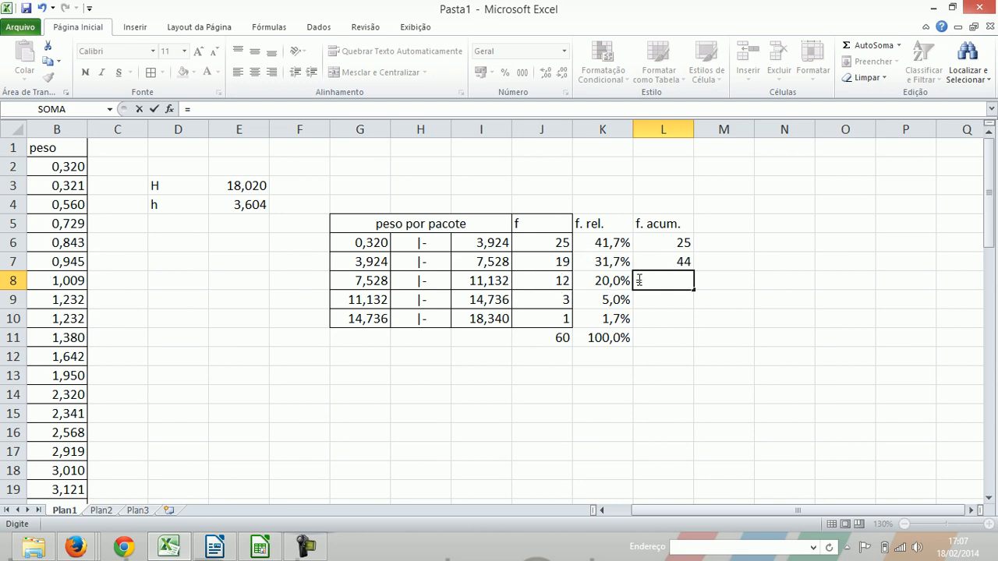
pyautogui.click(662, 264)
pyautogui.write('+')
pyautogui.click(546, 282)
pyautogui.press('Return')
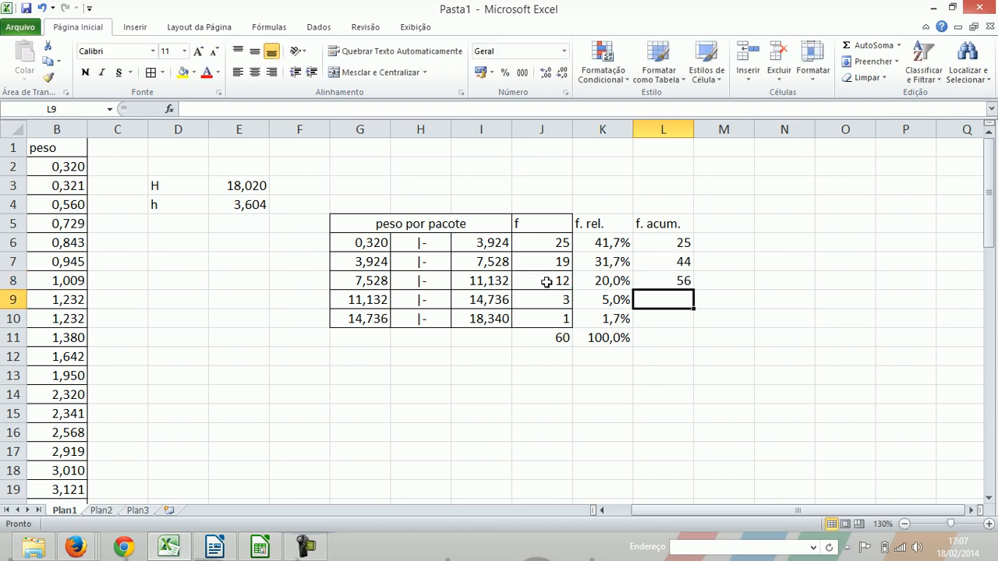
# Calculate the fourth class's cumulative frequency in L9 with the formula =L8+J9.
pyautogui.write('=')
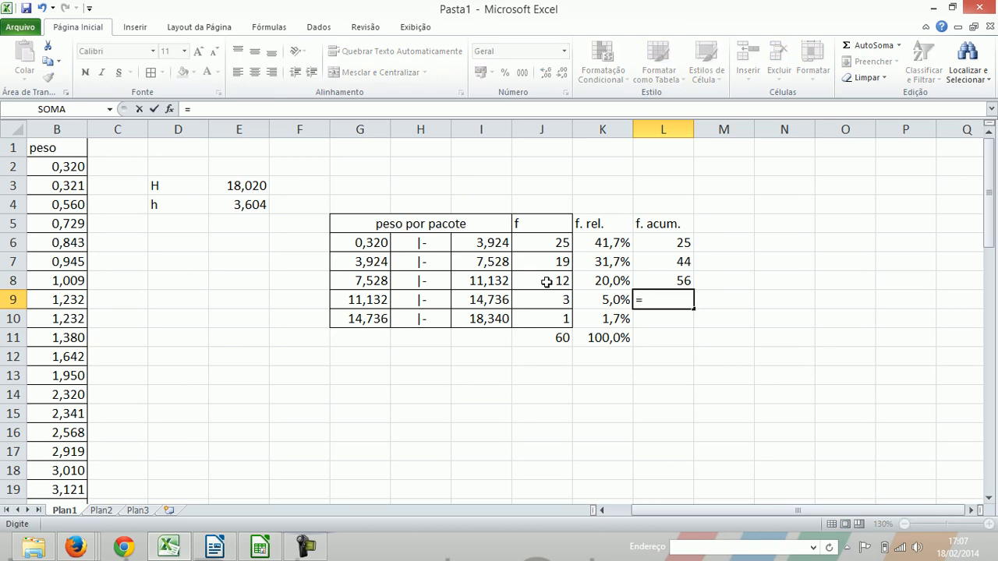
pyautogui.click(670, 278)
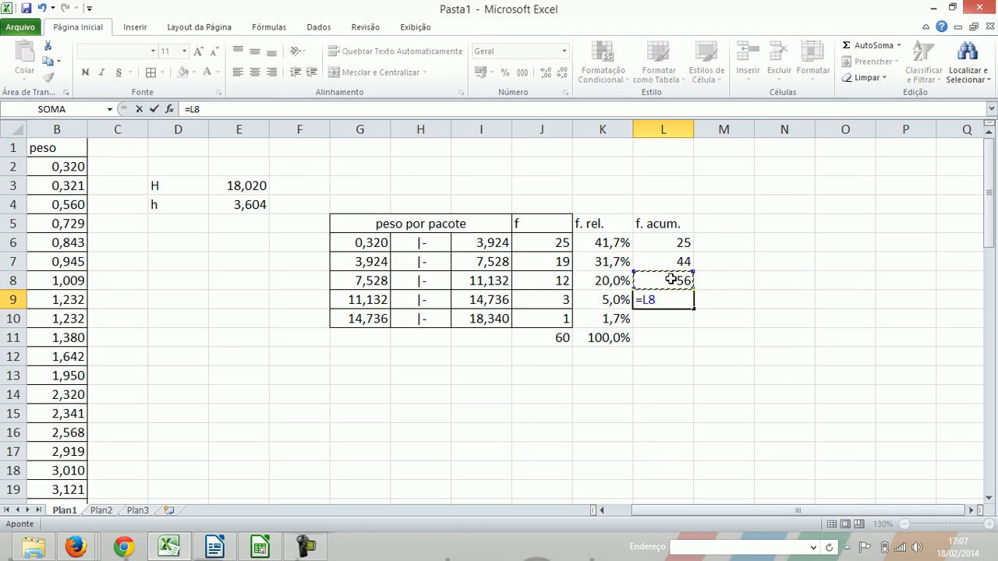
pyautogui.write('+')
pyautogui.click(560, 300)
pyautogui.press('Return')
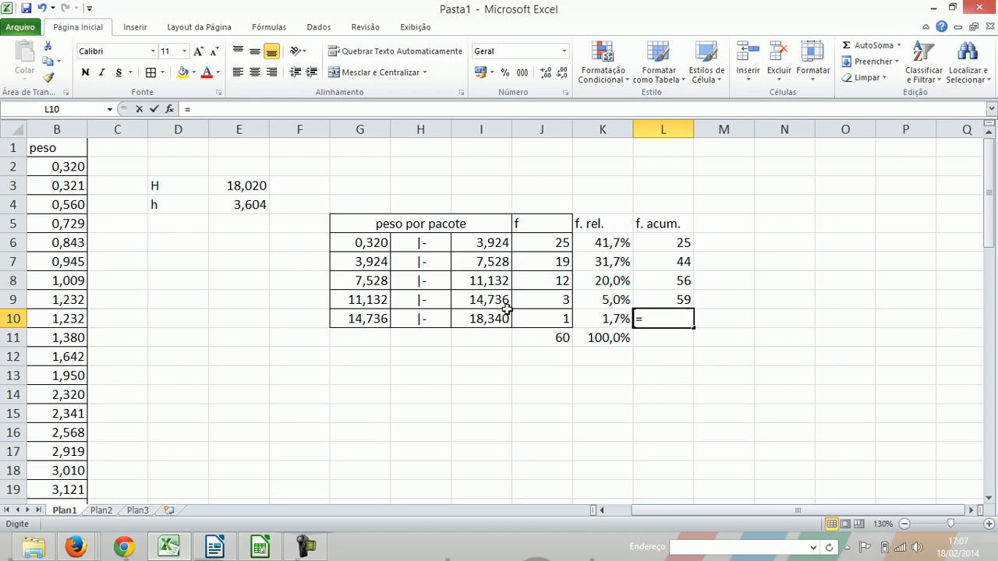
# Calculate the last class's cumulative frequency in L10 with the formula =L9+J10.
pyautogui.write('=')
pyautogui.click(663, 303)
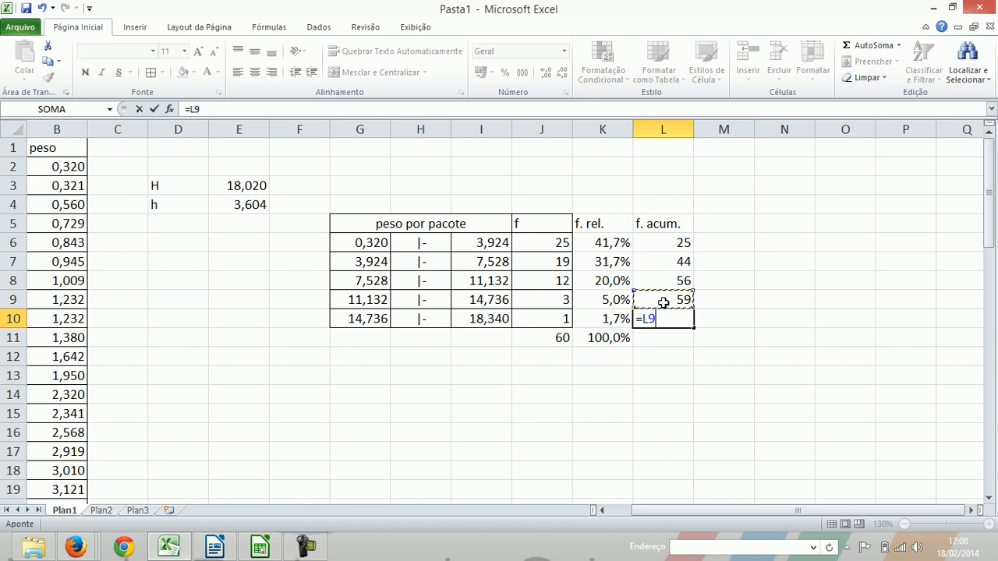
pyautogui.write('+')
pyautogui.click(558, 321)
pyautogui.press('Return')
# Add the column header "f. acum. Rel." in M5, beside the f. acum. header.
pyautogui.press('Up')
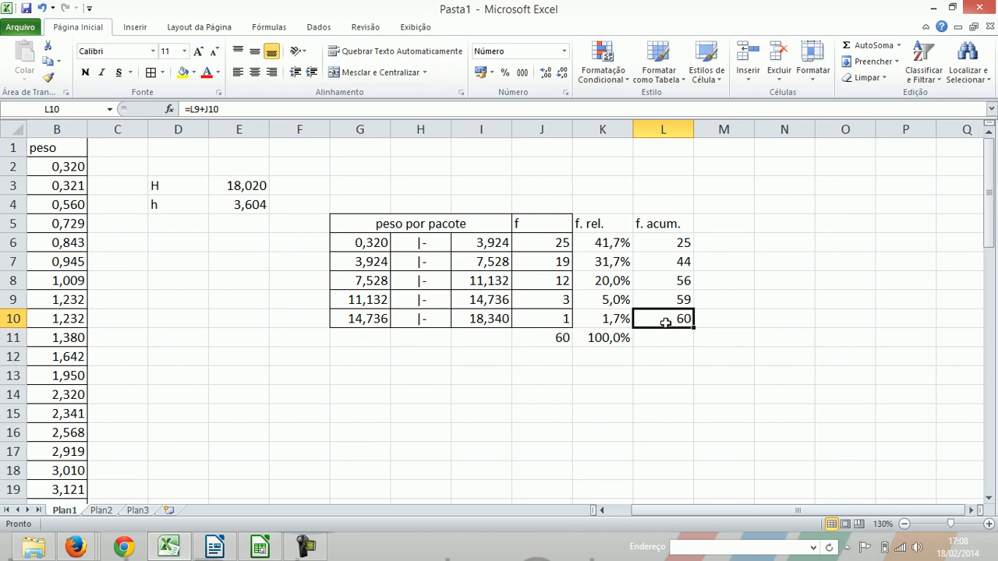
pyautogui.press('Up')
pyautogui.press('Up')
pyautogui.press('Up')
pyautogui.press('Up')
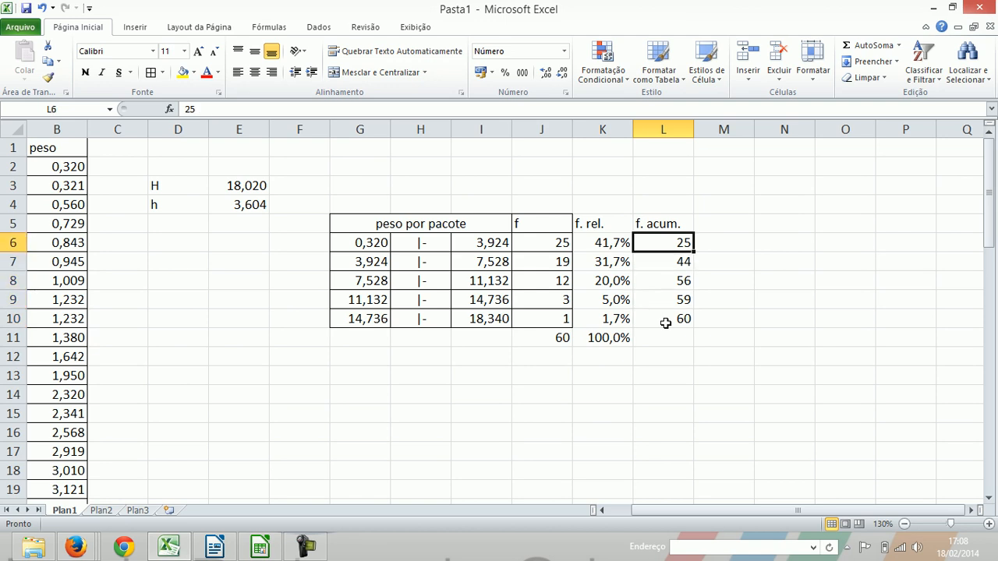
pyautogui.press('Right')
pyautogui.press('Up')
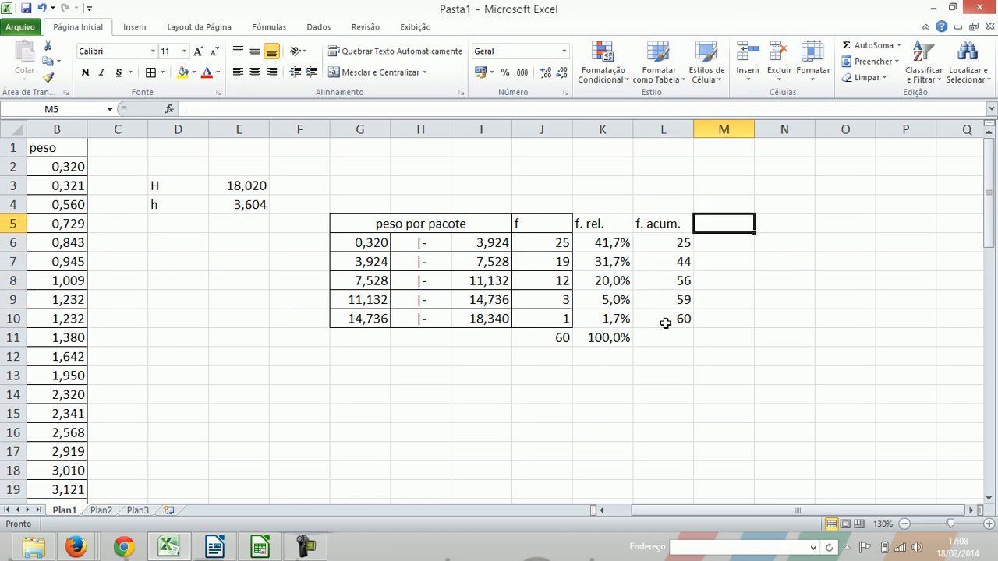
pyautogui.write('f. acum. rel.')
pyautogui.press('Return')
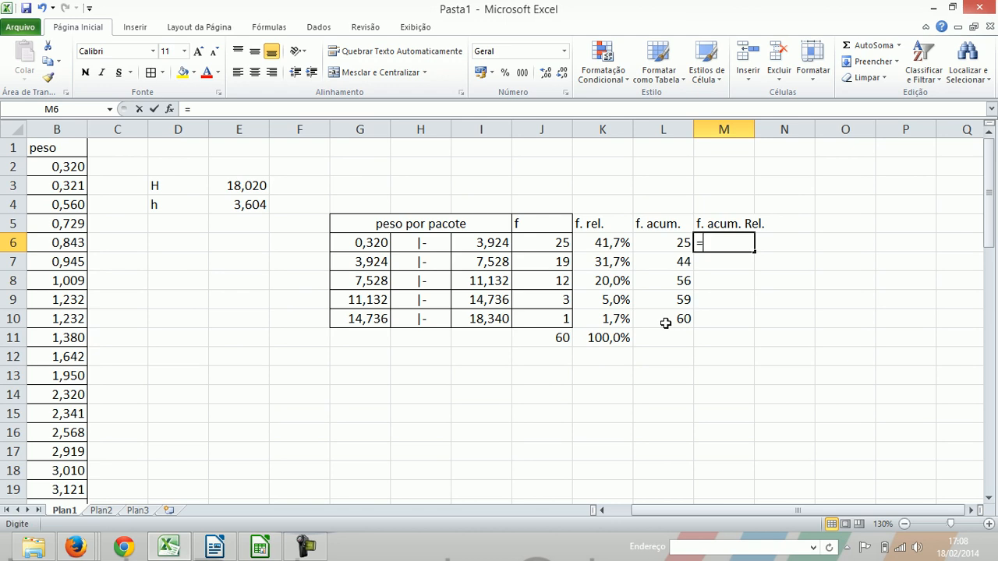
# Calculate the first class's cumulative relative frequency in M6 with the formula =L6/60.
pyautogui.write('=')
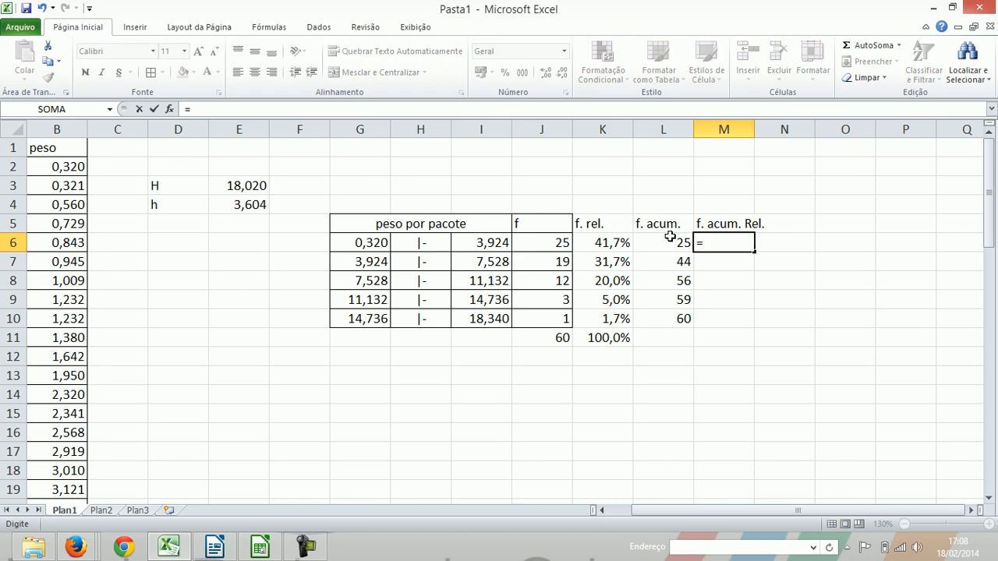
pyautogui.click(674, 240)
pyautogui.write('/60')
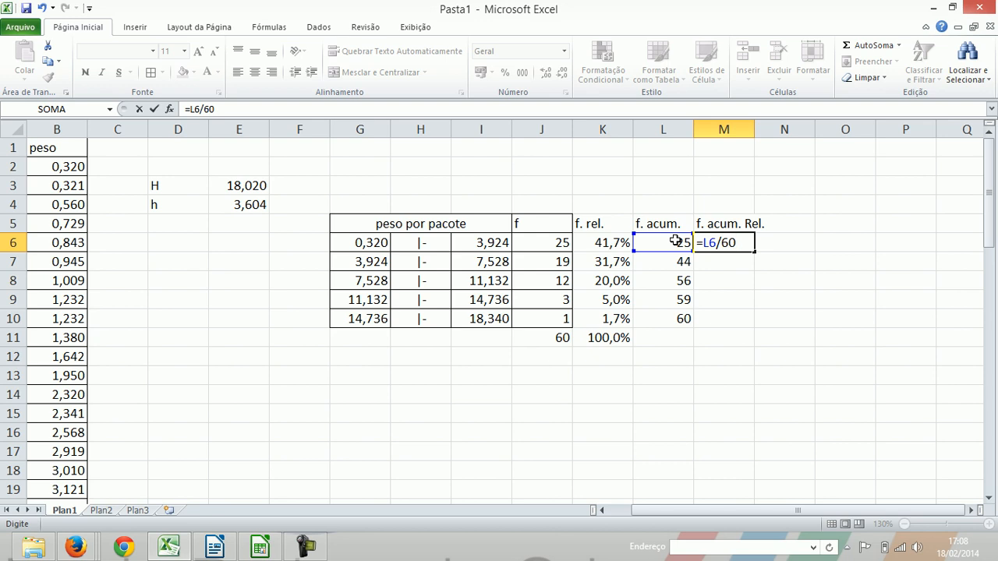
pyautogui.press('Return')
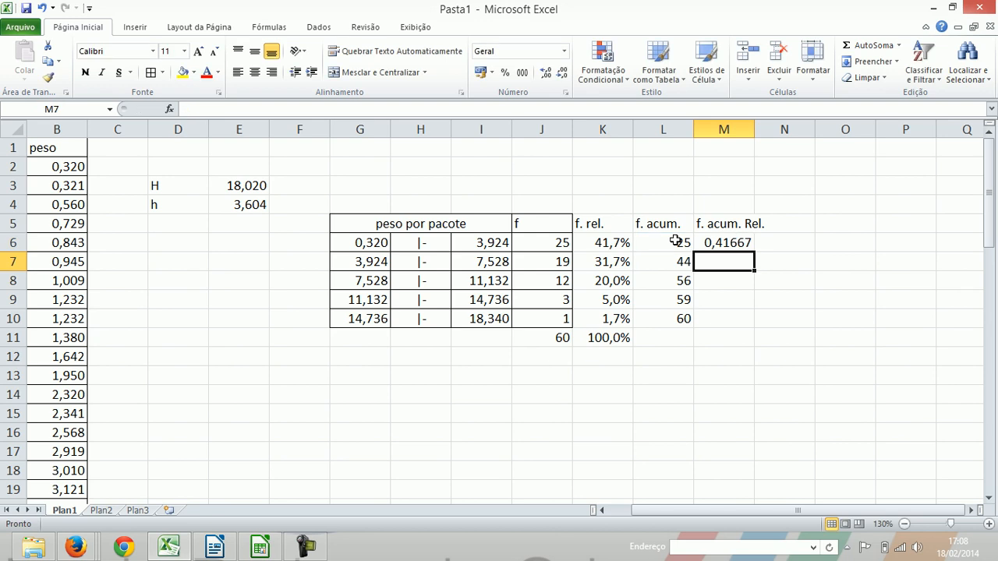
# Calculate the second class's cumulative relative frequency in M7 with the formula =L7/60.
pyautogui.write('-')
pyautogui.press('BackSpace')
pyautogui.write('=')
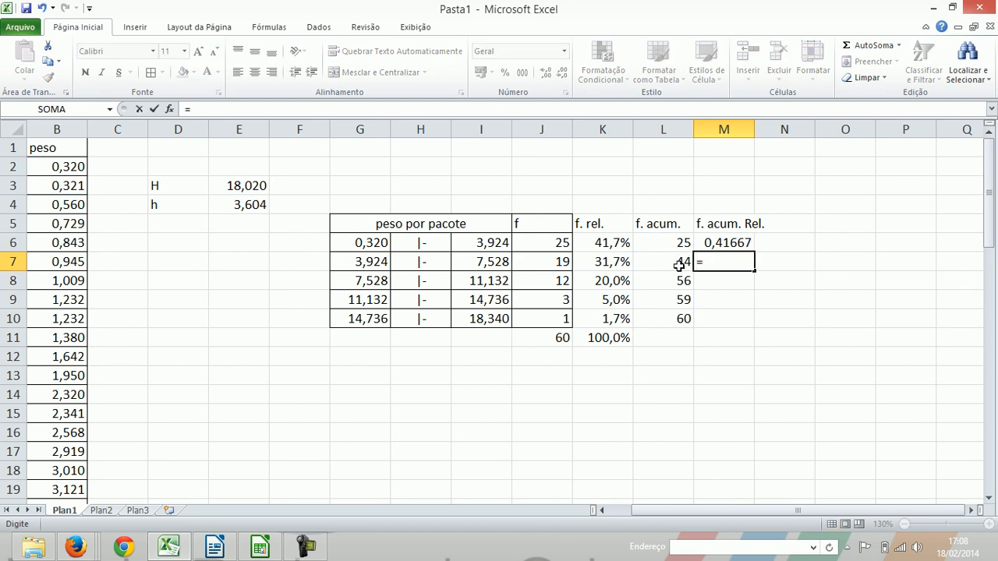
pyautogui.click(680, 262)
pyautogui.write('/60')
pyautogui.press('Return')
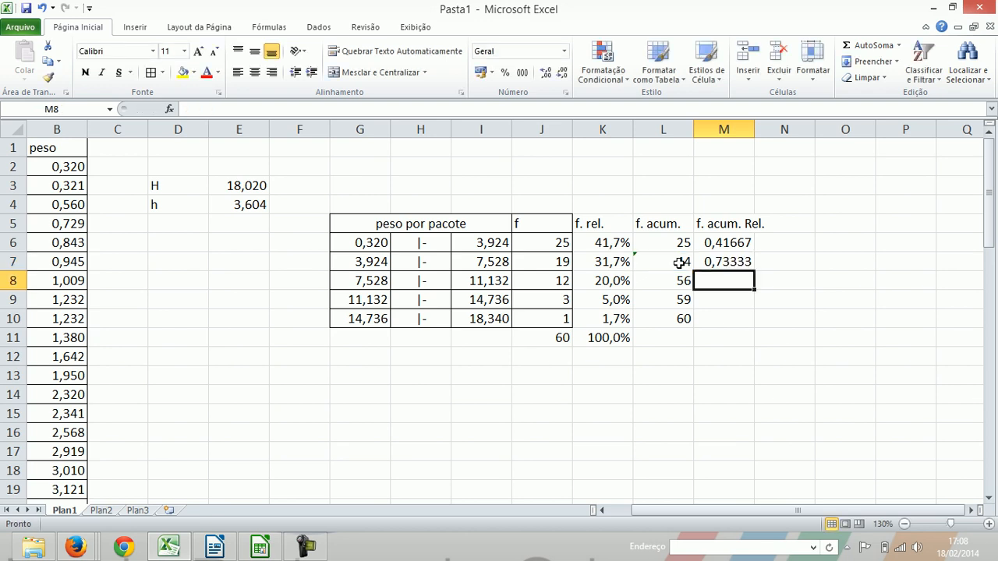
# Copy the cumulative relative frequency formula from M7 down through M8:M10.
pyautogui.hotkey('ctrl', 'd')
pyautogui.press('Return')
pyautogui.hotkey('ctrl', 'd')
pyautogui.press('Return')
pyautogui.hotkey('ctrl', 'd')
# Format the cumulative relative frequencies in M6:M10 as percentages with two decimal places.
pyautogui.press('Up')
pyautogui.press('Up')
pyautogui.press('Up')
pyautogui.press('Up')
pyautogui.hotkey('shift', 'Down')
pyautogui.hotkey('shift', 'Down')
pyautogui.hotkey('shift', 'Down')
pyautogui.hotkey('shift', 'Down')
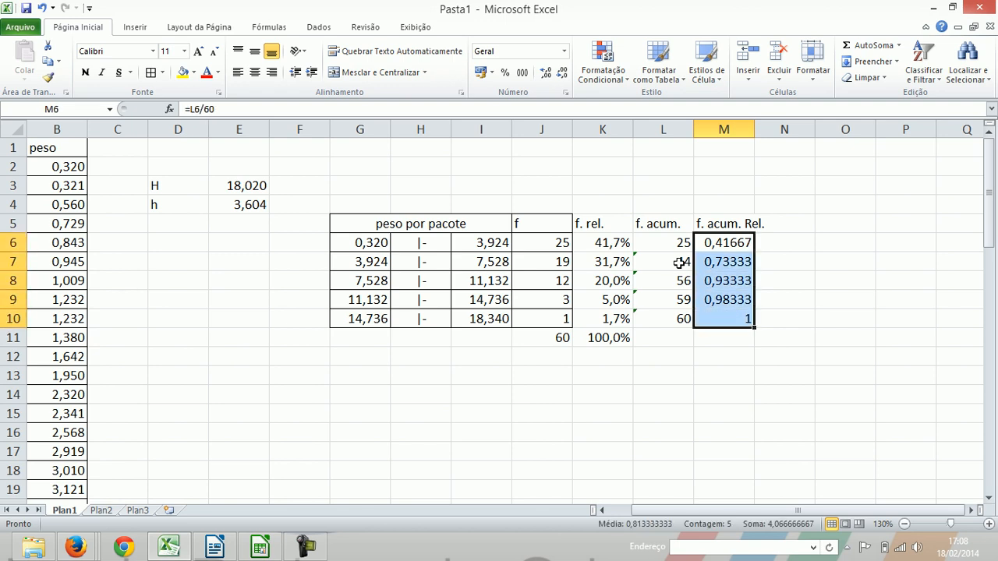
pyautogui.click(505, 72)
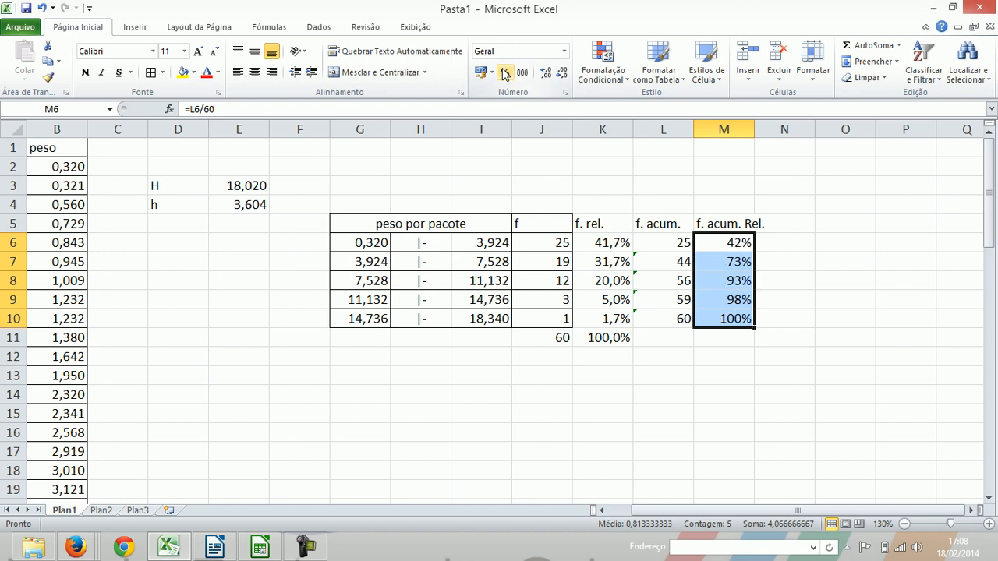
pyautogui.click(546, 74)
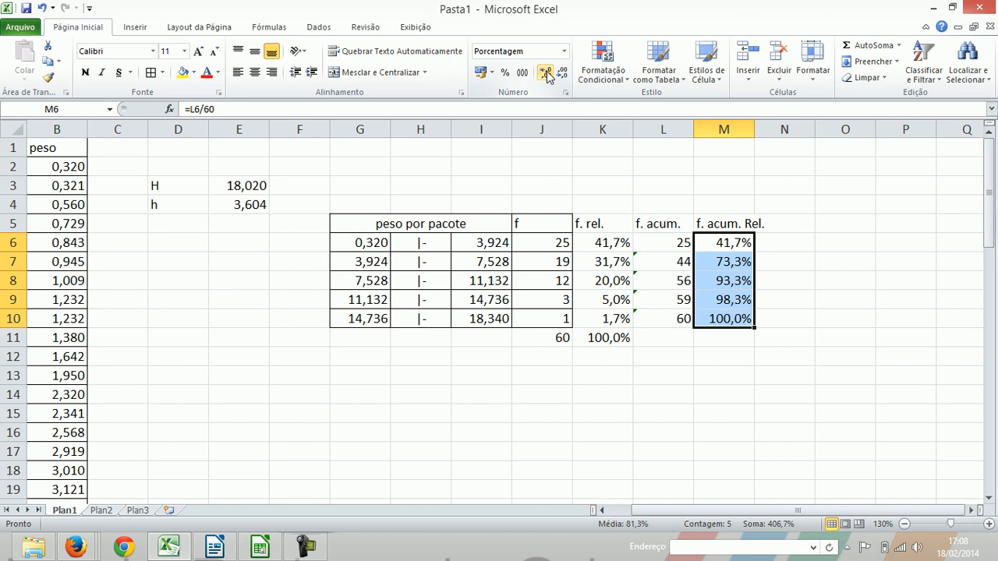
pyautogui.click(546, 74)
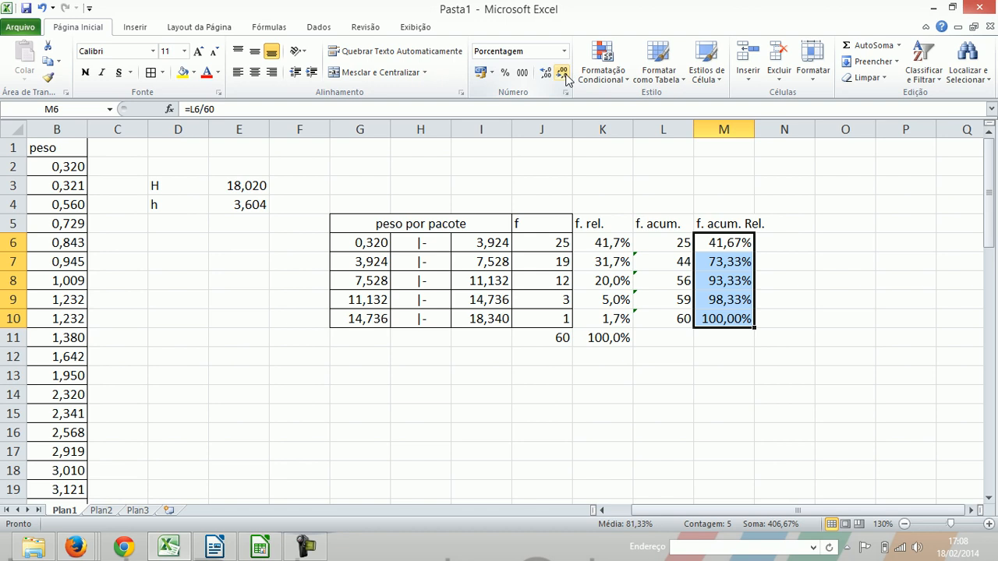
# Reduce the cumulative relative frequencies in M6:M10 to one decimal place.
pyautogui.click(563, 75)
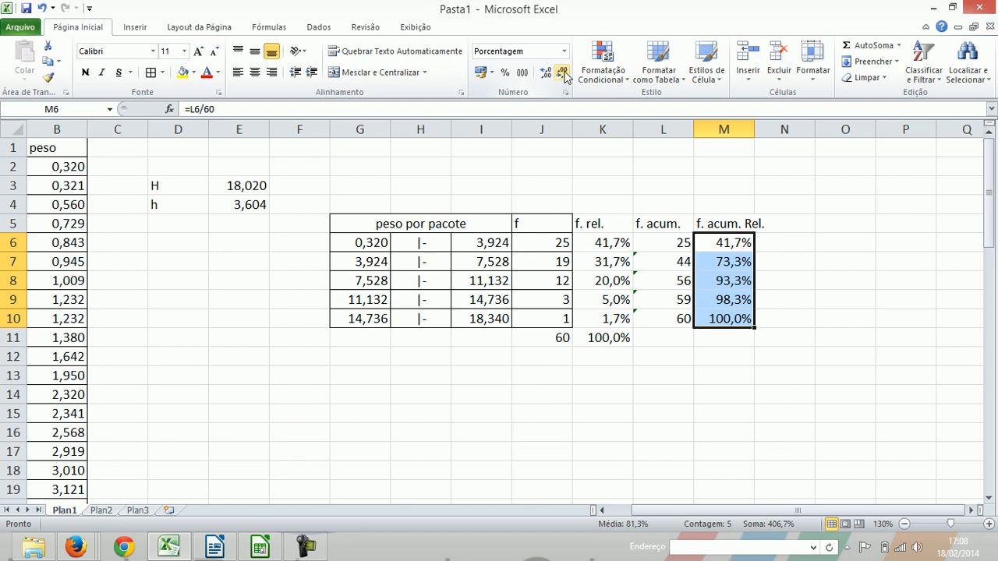
# Remove all borders from the frequency table in G5:M11.
pyautogui.press('Left')
pyautogui.press('Left')
pyautogui.press('Left')
pyautogui.press('Up')
pyautogui.press('Left')
pyautogui.press('Left')
pyautogui.press('Left')
pyautogui.press('Left')
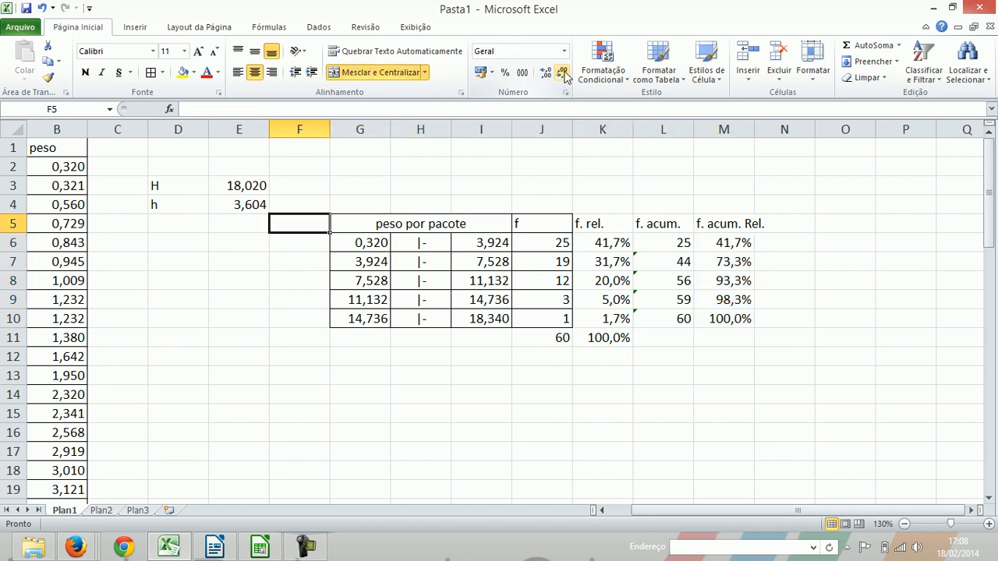
pyautogui.press('Right')
pyautogui.hotkey('shift', 'Down')
pyautogui.hotkey('shift', 'Down')
pyautogui.hotkey('shift', 'Down')
pyautogui.hotkey('shift', 'Down')
pyautogui.hotkey('shift', 'Down')
pyautogui.hotkey('shift', 'Down')
pyautogui.hotkey('shift', 'Right')
pyautogui.hotkey('shift', 'Right')
pyautogui.hotkey('shift', 'Right')
pyautogui.hotkey('shift', 'Right')
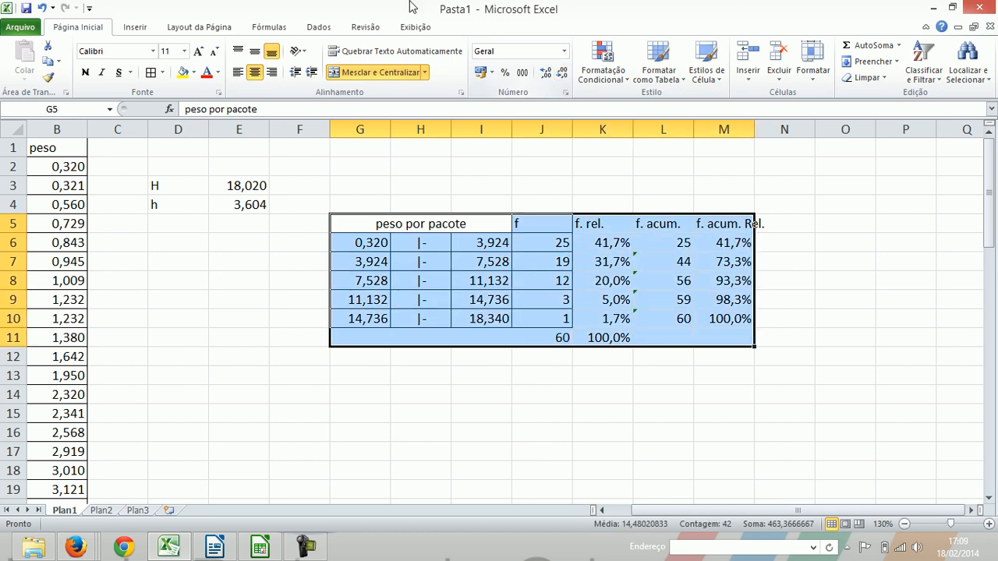
pyautogui.click(163, 72)
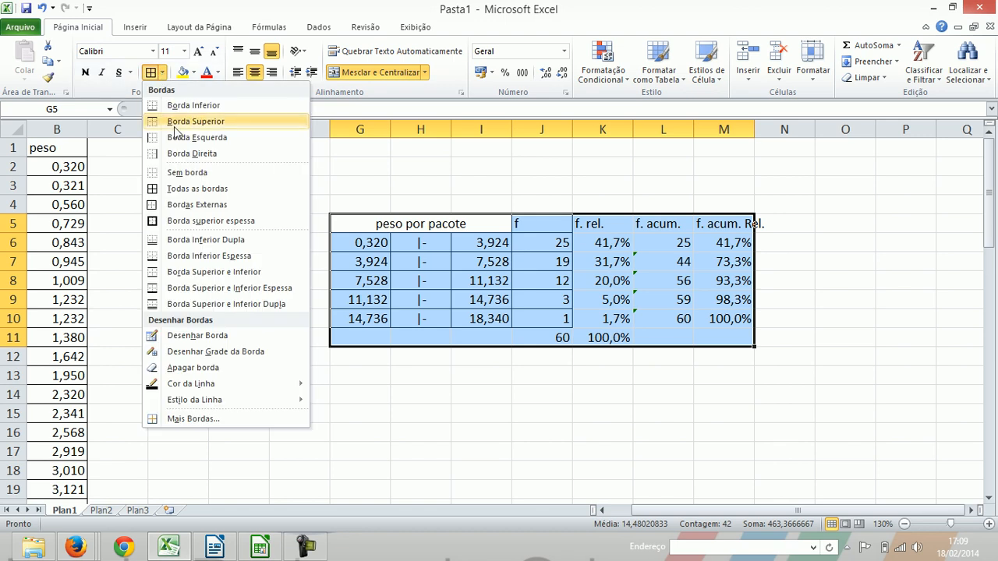
pyautogui.click(176, 168)
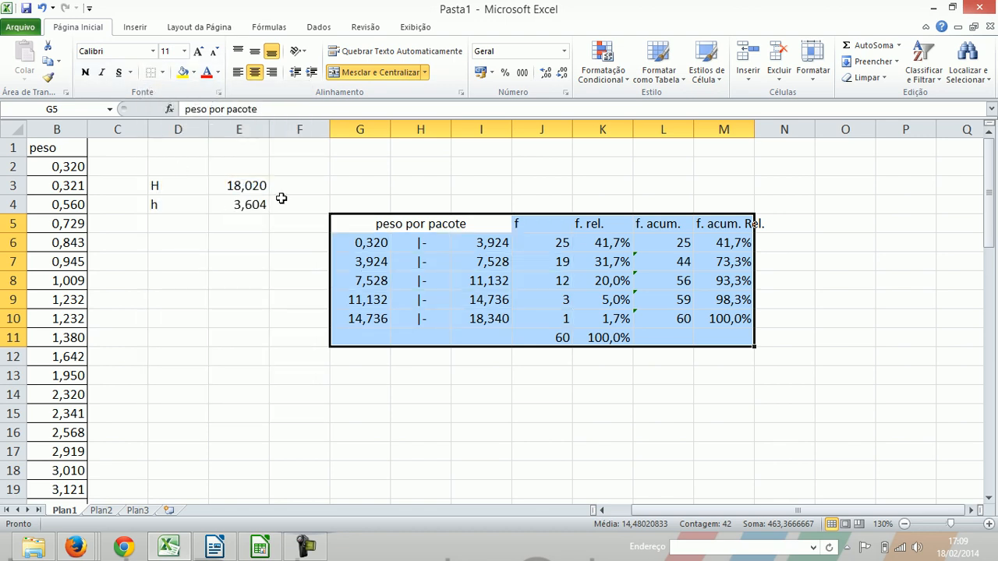
# Add bottom and top borders to the table's header row, G5:M5.
pyautogui.click(345, 224)
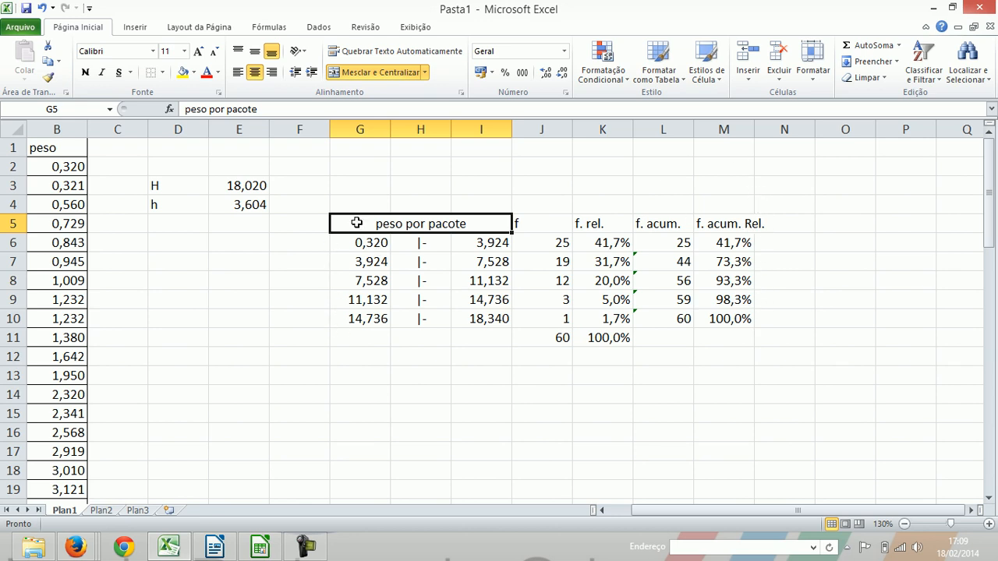
pyautogui.hotkey('shift', 'Right')
pyautogui.hotkey('shift', 'Right')
pyautogui.hotkey('shift', 'Right')
pyautogui.hotkey('shift', 'Right')
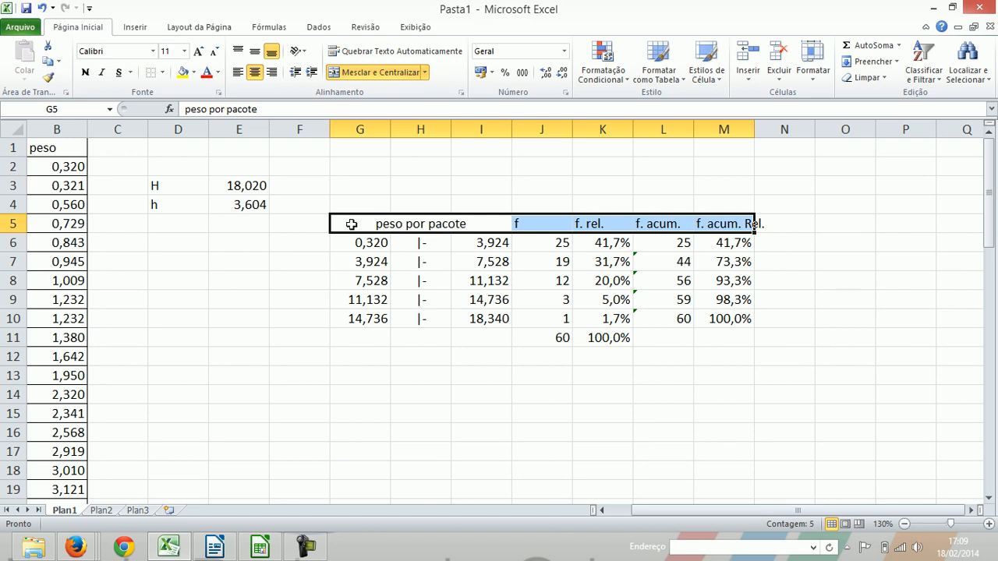
pyautogui.click(163, 73)
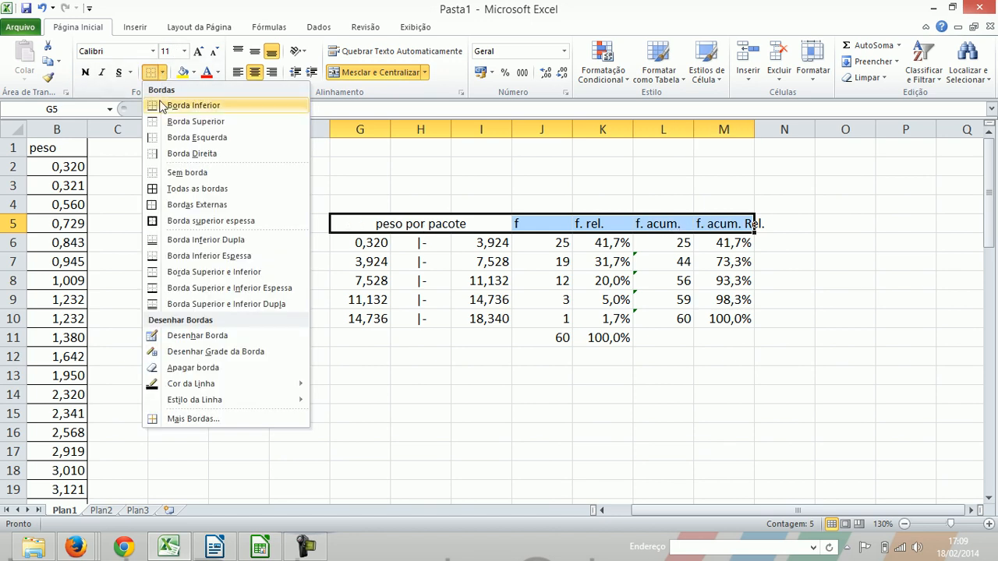
pyautogui.click(157, 106)
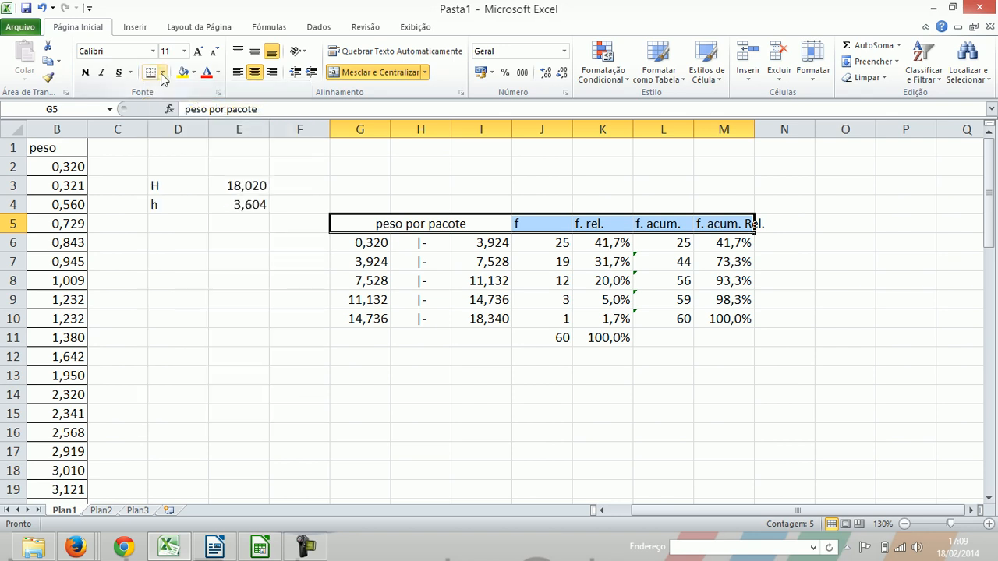
pyautogui.click(161, 72)
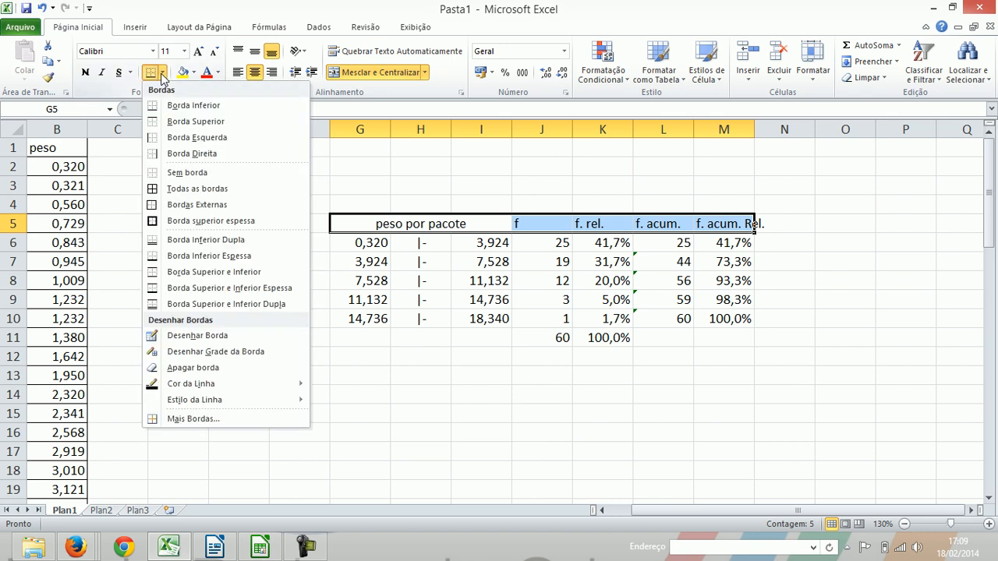
pyautogui.click(155, 125)
# Add top and bottom borders to the table's total row, G11:M11.
pyautogui.press('Down')
pyautogui.press('Down')
pyautogui.press('Down')
pyautogui.press('Down')
pyautogui.press('Down')
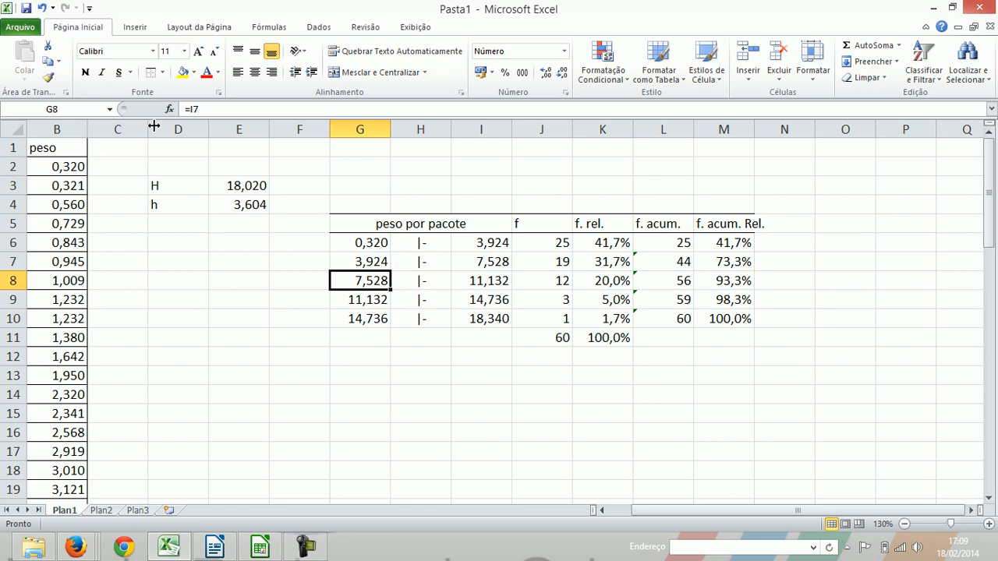
pyautogui.press('Down')
pyautogui.hotkey('shift', 'Right')
pyautogui.hotkey('shift', 'Right')
pyautogui.hotkey('shift', 'Right')
pyautogui.hotkey('shift', 'Right')
pyautogui.hotkey('shift', 'Right')
pyautogui.hotkey('shift', 'Right')
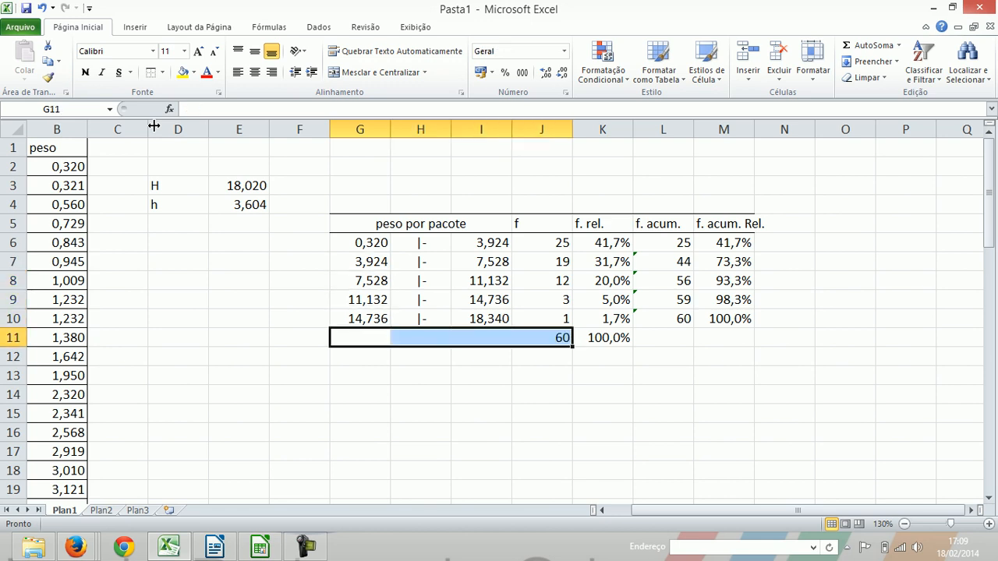
pyautogui.click(163, 71)
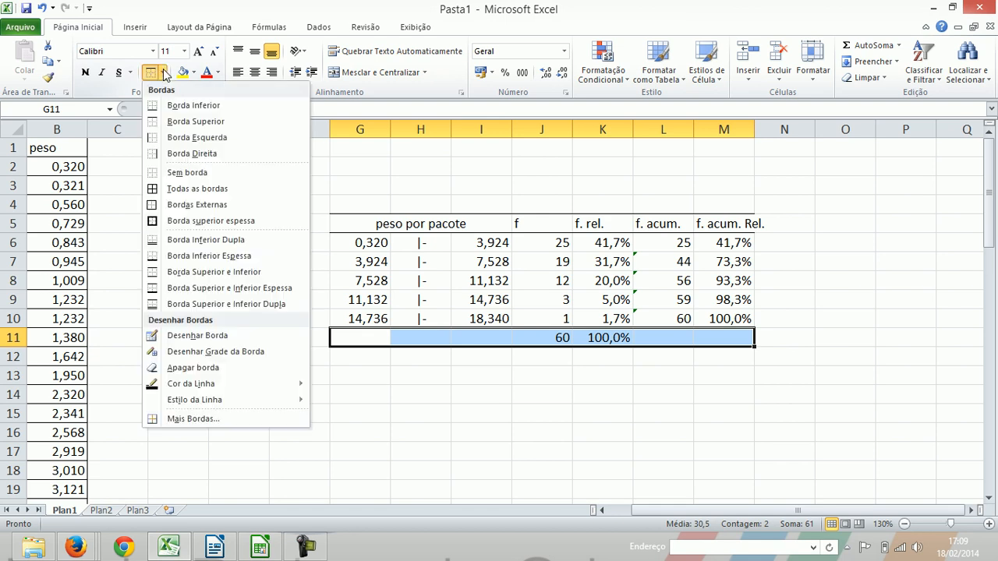
pyautogui.click(157, 113)
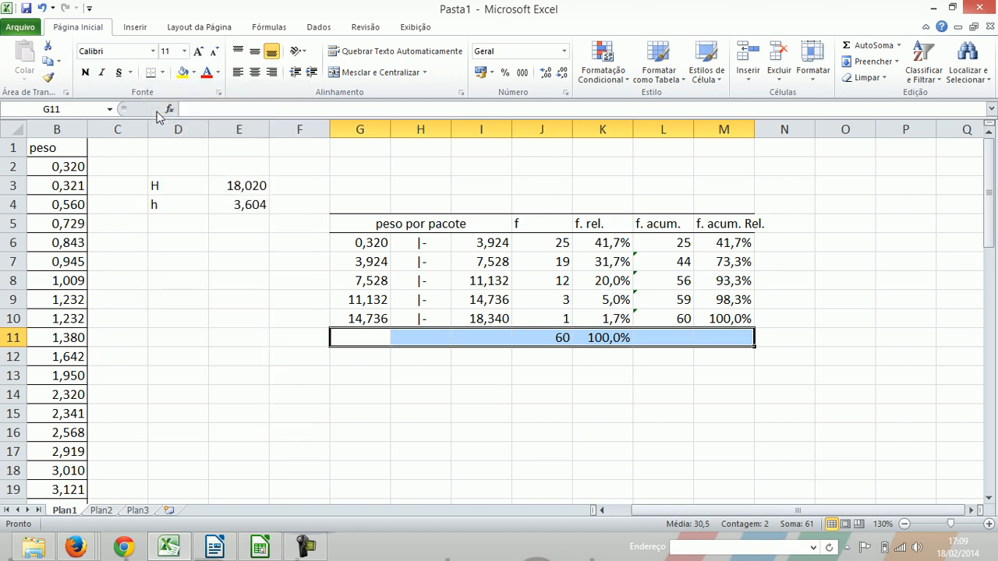
pyautogui.press('Down')
pyautogui.press('Down')
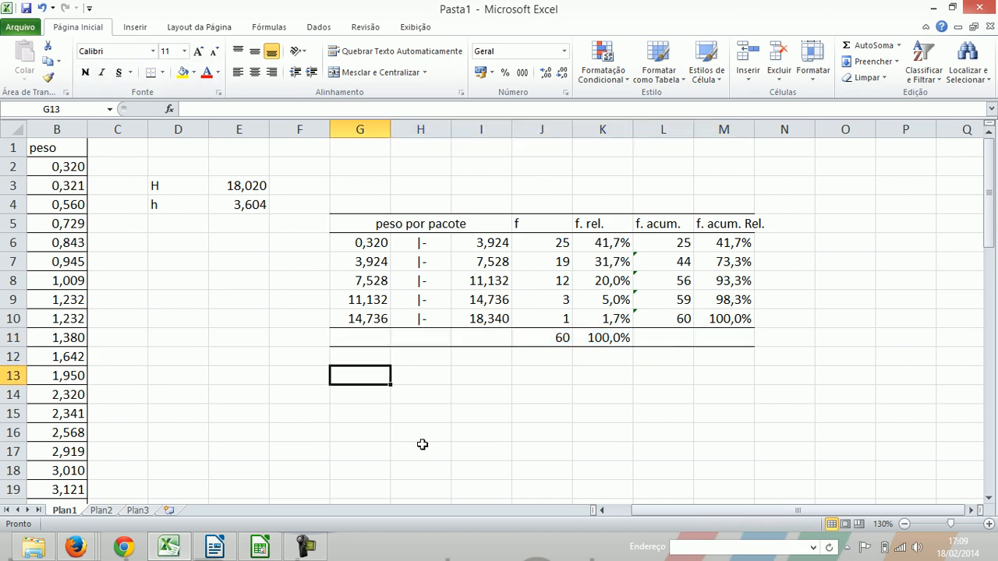
# Examine the formulas behind the upper class limits in column I.
pyautogui.press('Up')
pyautogui.press('Up')
pyautogui.press('Up')
pyautogui.press('Up')
pyautogui.press('Up')
pyautogui.press('Up')
pyautogui.press('Up')
pyautogui.press('Right')
pyautogui.press('Right')
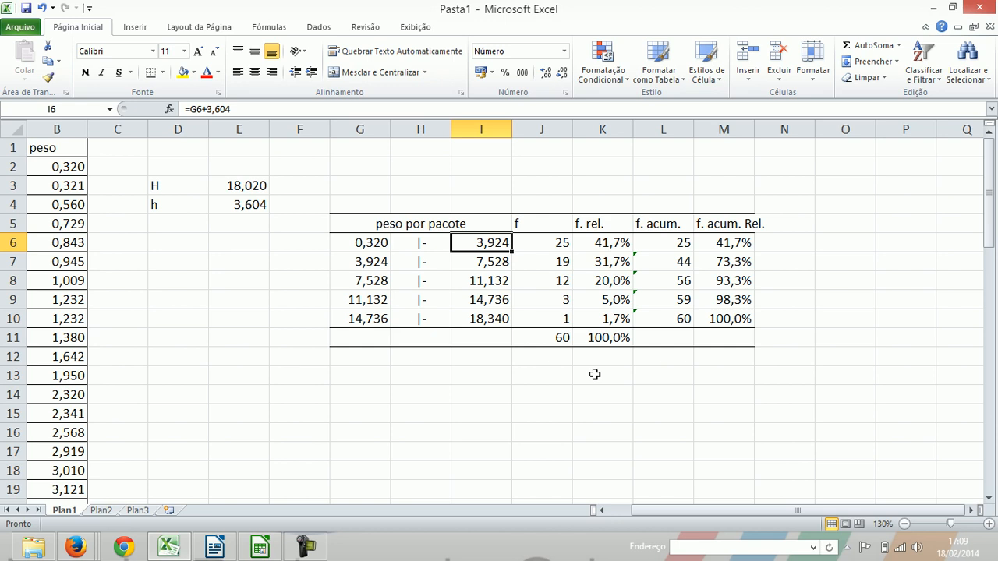
pyautogui.press('Down')
pyautogui.press('Down')
pyautogui.press('Up')
pyautogui.press('Up')
# Copy the whole frequency table G5:M11 and paste only its values starting at G15.
pyautogui.press('Up')
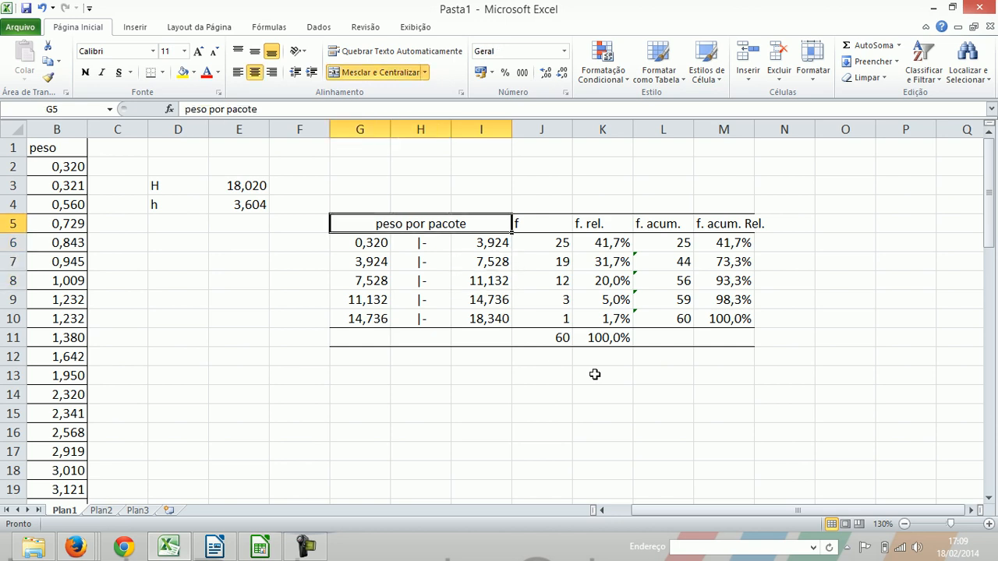
pyautogui.hotkey('shift', 'Right')
pyautogui.hotkey('shift', 'Right')
pyautogui.hotkey('shift', 'Right')
pyautogui.hotkey('shift', 'Right')
pyautogui.hotkey('ctrl', 'shift', 'Down')
pyautogui.hotkey('ctrl', 'shift', 'Down')
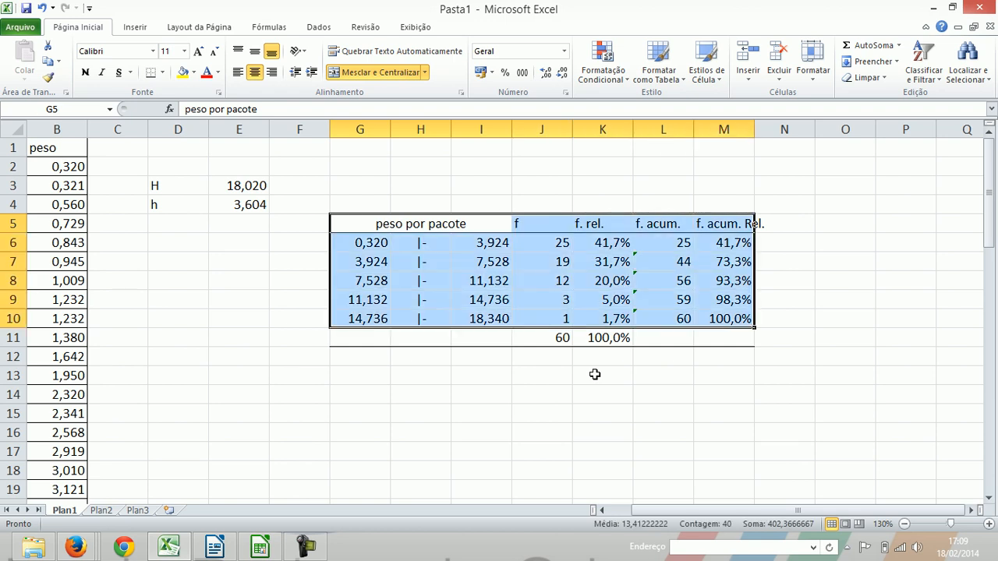
pyautogui.hotkey('ctrl', 'shift', 'Up')
pyautogui.hotkey('shift', 'Down')
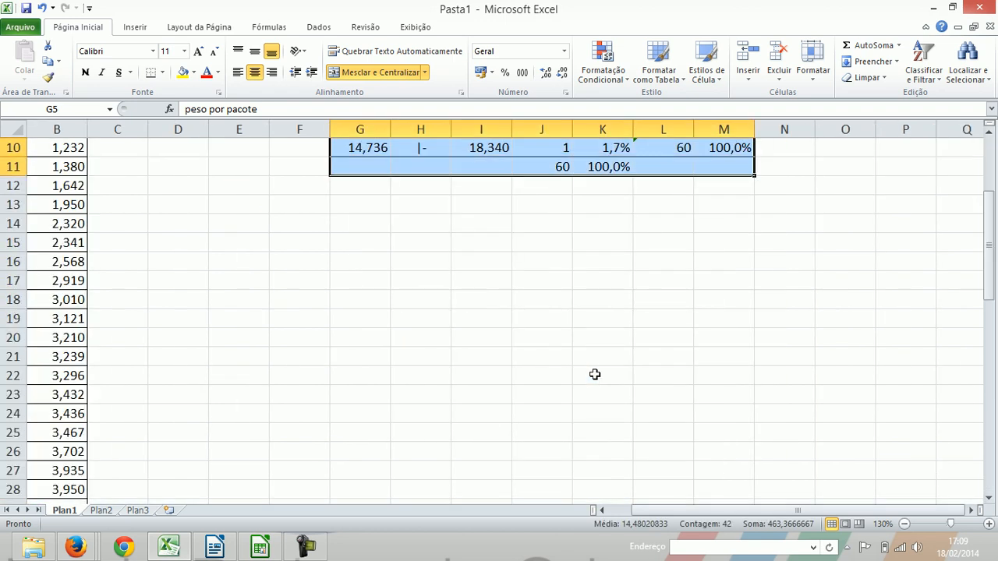
pyautogui.hotkey('ctrl', 'c')
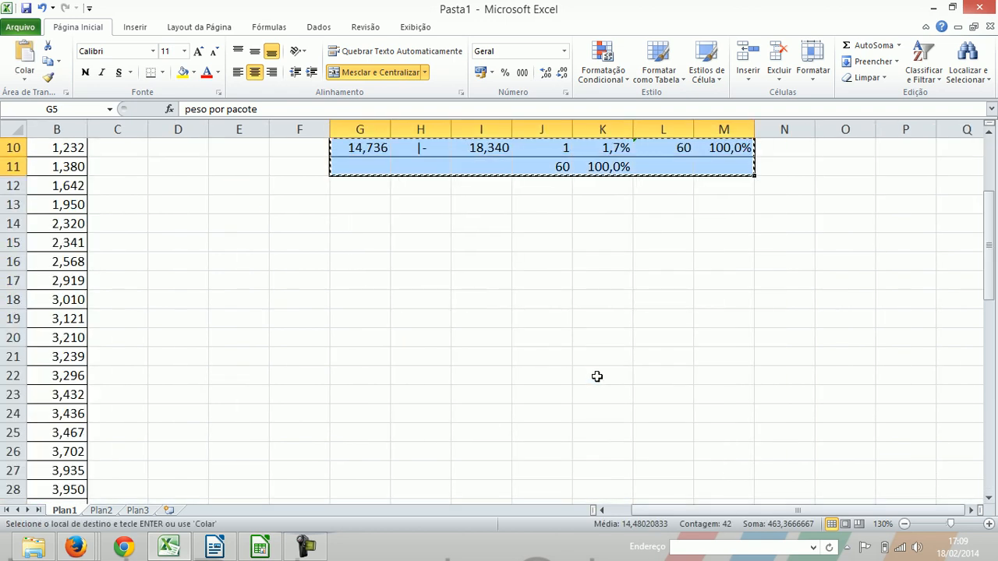
pyautogui.rightClick(343, 242)
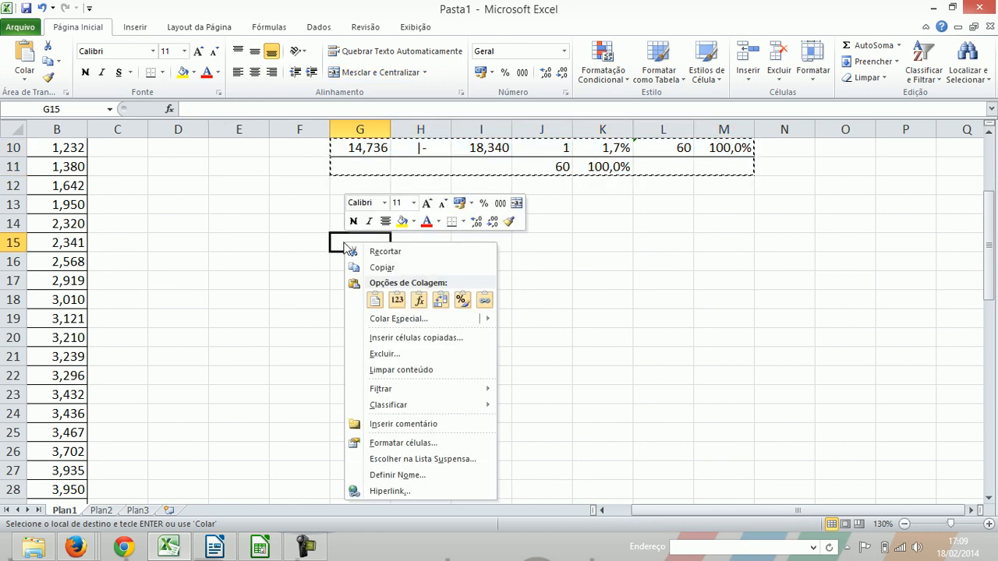
pyautogui.click(397, 301)
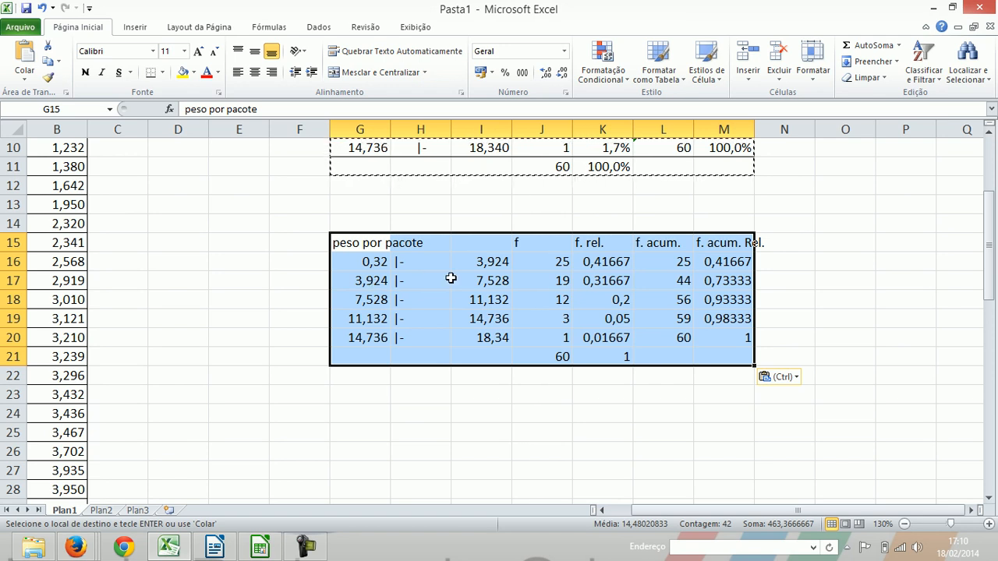
pyautogui.click(508, 317)
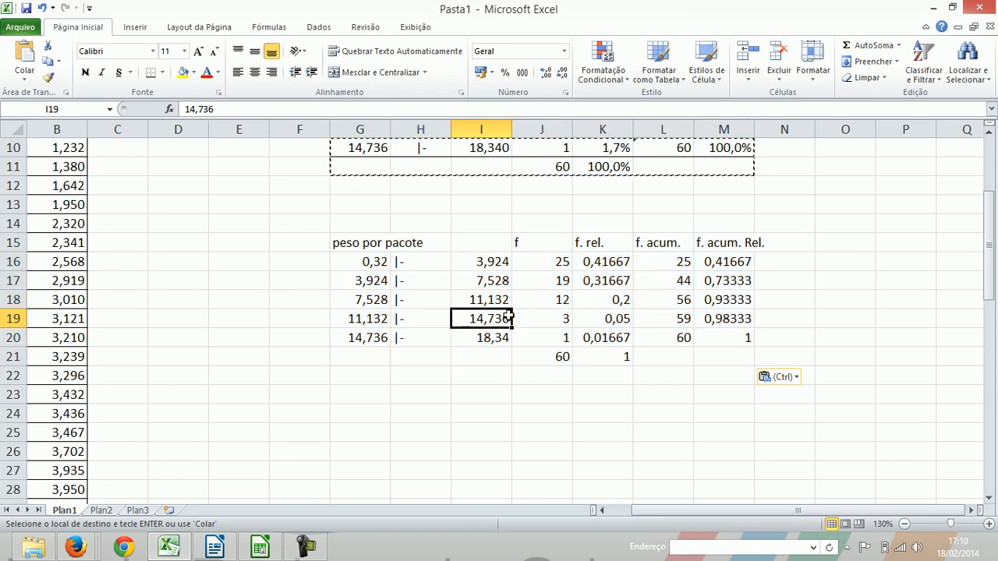
# Format the copied relative frequencies in K16:K21 as percentages with one decimal place.
pyautogui.click(608, 261)
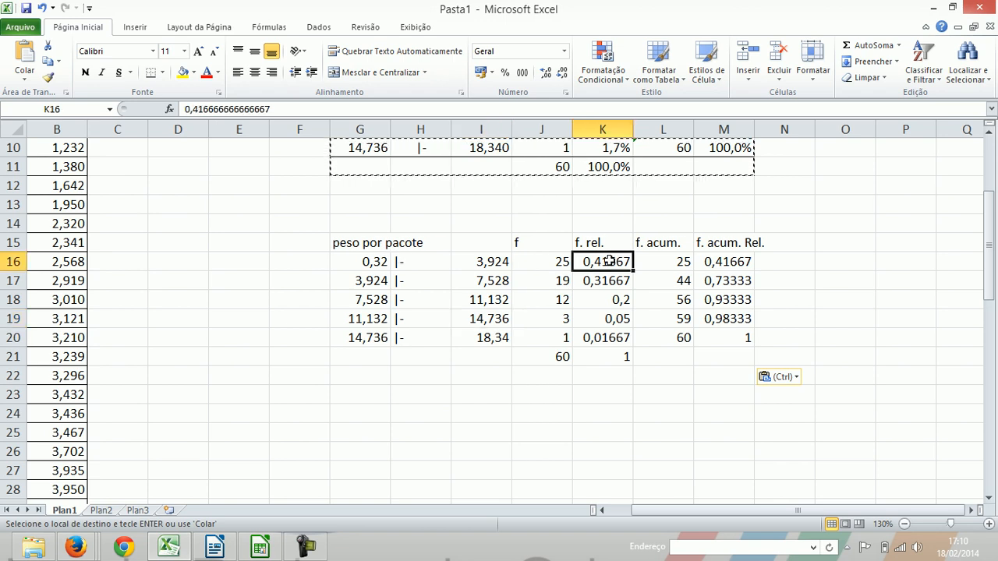
pyautogui.hotkey('shift', 'Down')
pyautogui.hotkey('shift', 'Down')
pyautogui.hotkey('shift', 'Down')
pyautogui.hotkey('shift', 'Down')
pyautogui.hotkey('shift', 'Down')
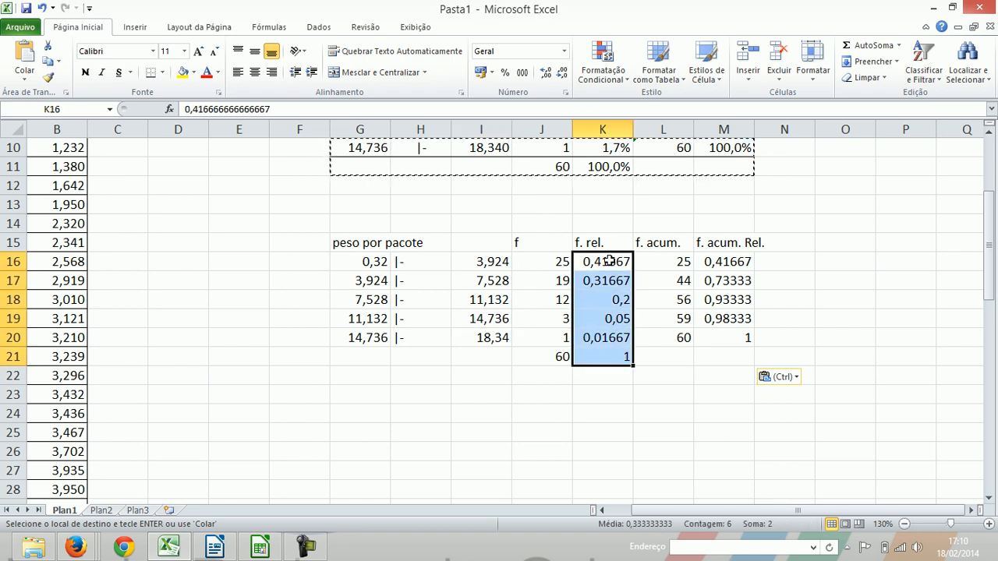
pyautogui.click(504, 74)
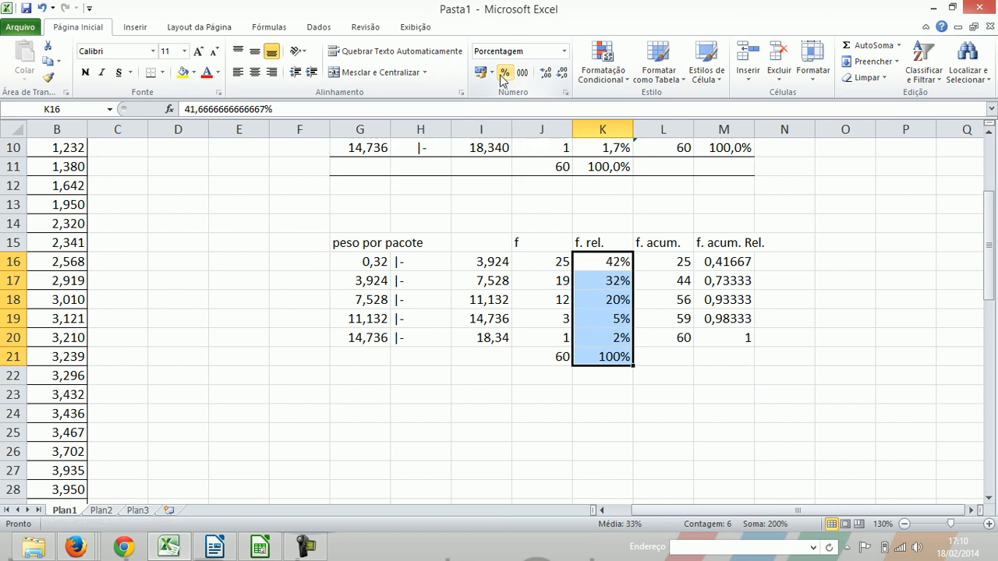
pyautogui.click(546, 73)
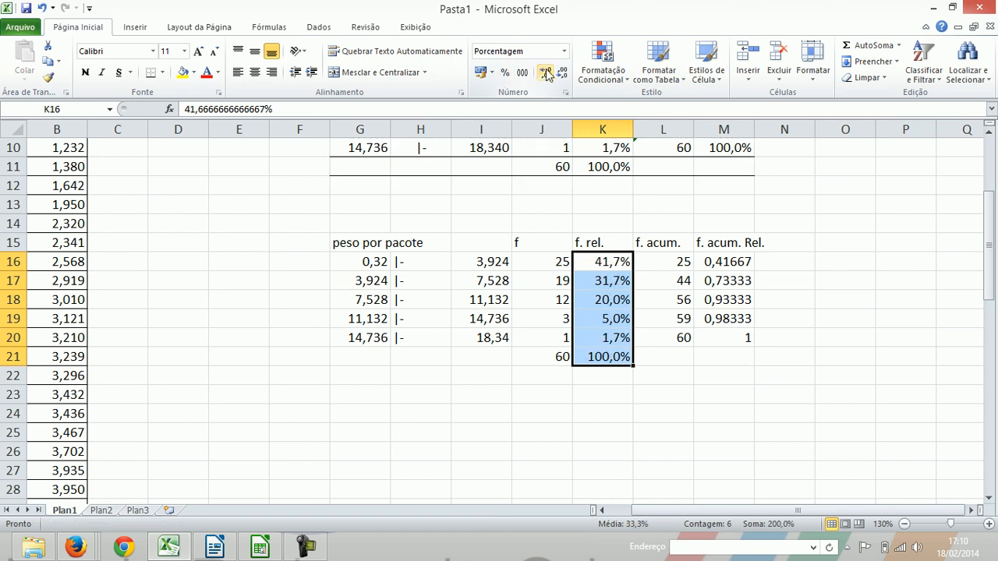
# Format the copied cumulative relative frequencies in M16:M21 as percentages with one decimal place.
pyautogui.press('Right')
pyautogui.press('Right')
pyautogui.hotkey('shift', 'Down')
pyautogui.hotkey('shift', 'Down')
pyautogui.hotkey('shift', 'Down')
pyautogui.hotkey('shift', 'Down')
pyautogui.hotkey('shift', 'Down')
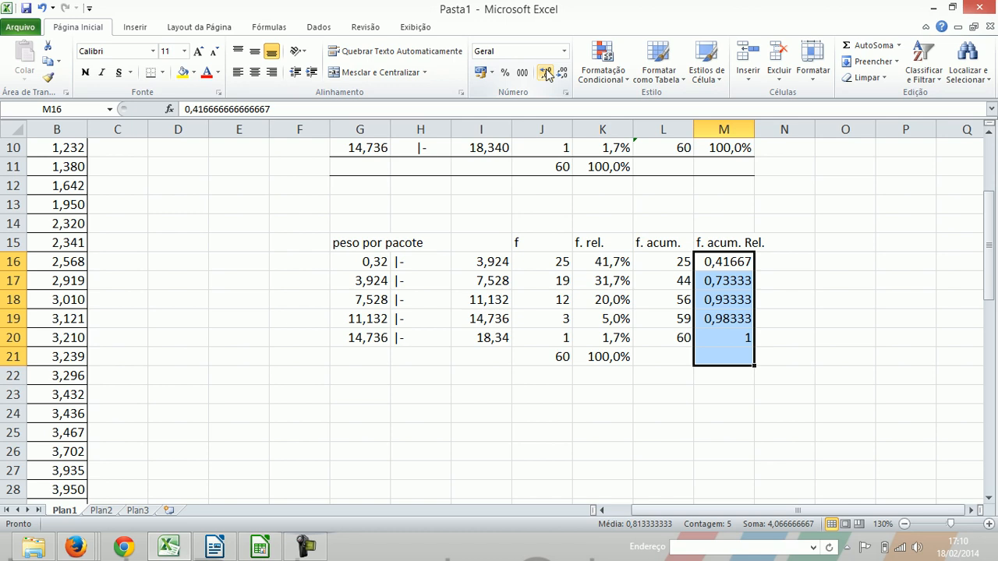
pyautogui.click(505, 73)
pyautogui.click(543, 74)
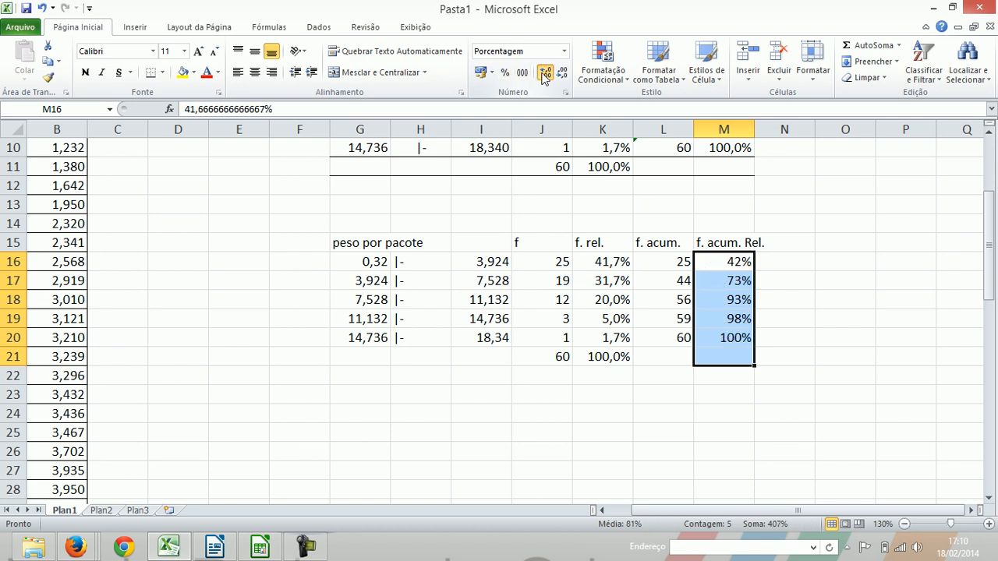
# Add bottom and top borders to the copied table's header row, G15:M15.
pyautogui.press('Down')
pyautogui.press('Down')
pyautogui.press('Down')
pyautogui.press('Down')
pyautogui.press('Down')
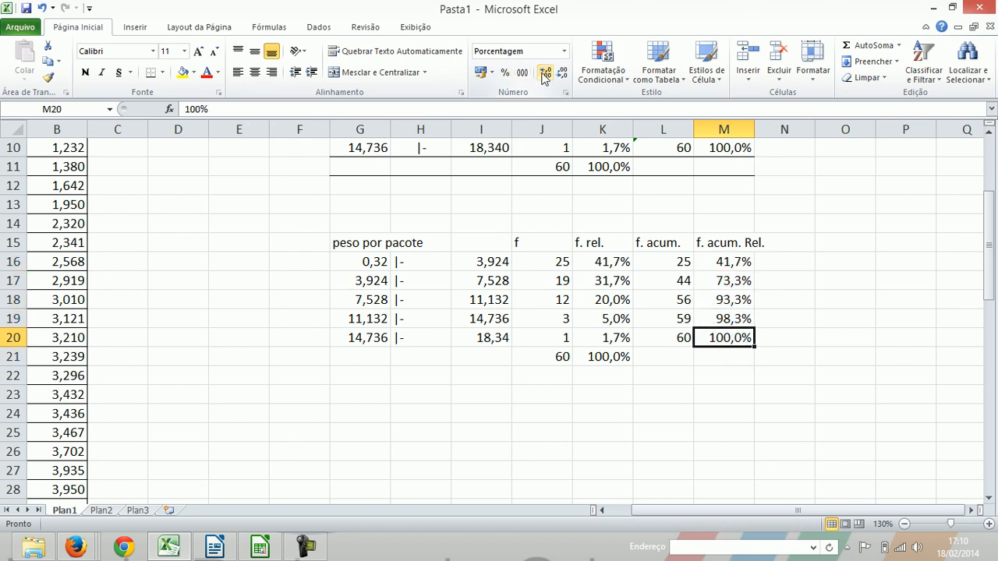
pyautogui.press('Up')
pyautogui.press('Up')
pyautogui.press('Up')
pyautogui.press('Up')
pyautogui.press('Up')
pyautogui.press('Up')
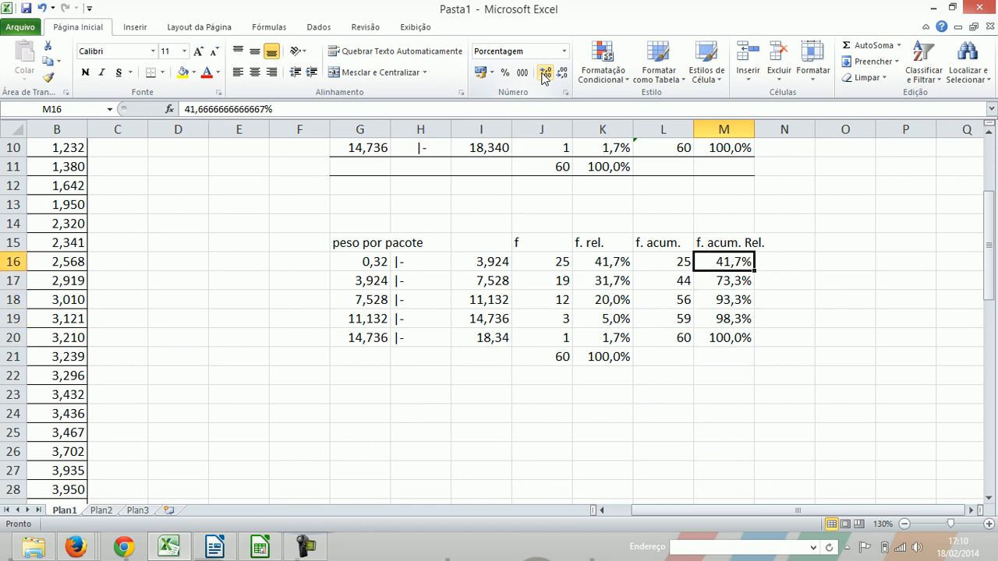
pyautogui.hotkey('shift', 'Left')
pyautogui.hotkey('shift', 'Left')
pyautogui.hotkey('shift', 'Left')
pyautogui.hotkey('shift', 'Left')
pyautogui.hotkey('shift', 'Left')
pyautogui.hotkey('shift', 'Left')
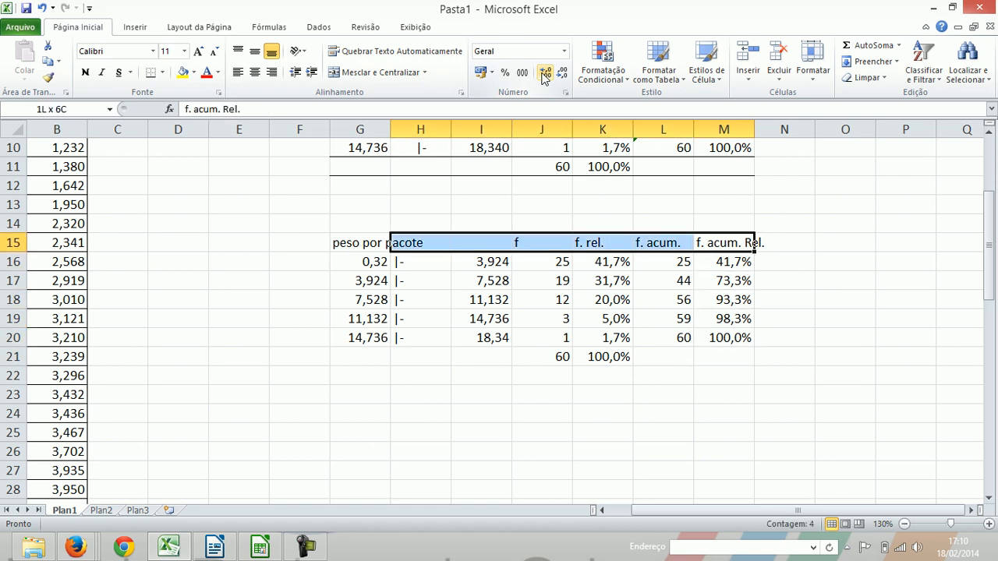
pyautogui.click(150, 72)
pyautogui.click(163, 73)
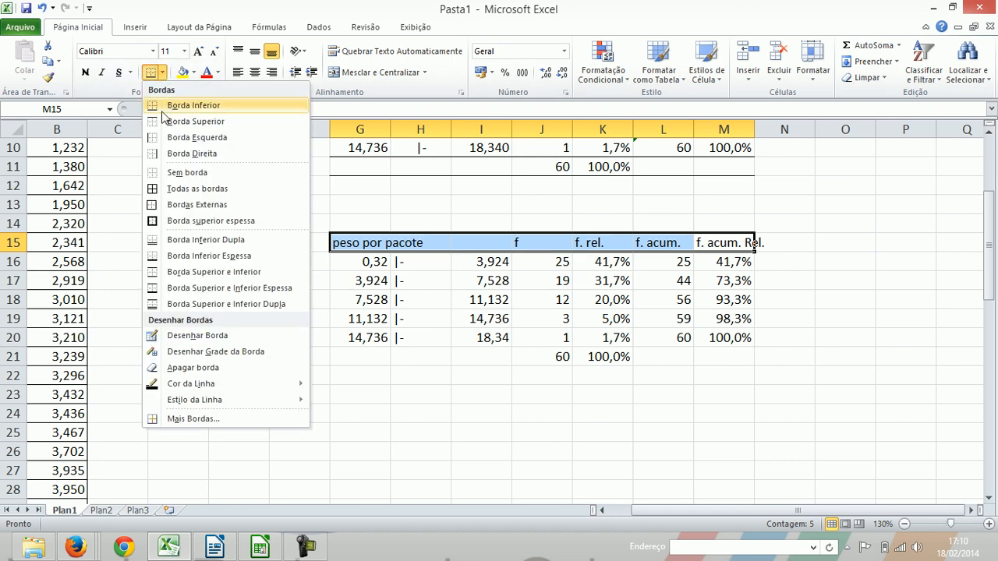
pyautogui.click(195, 121)
# Add top and bottom borders to the copied table's totals row, G21:M21.
pyautogui.press('Down')
pyautogui.press('Down')
pyautogui.press('Down')
pyautogui.press('Down')
pyautogui.press('Down')
pyautogui.press('Down')
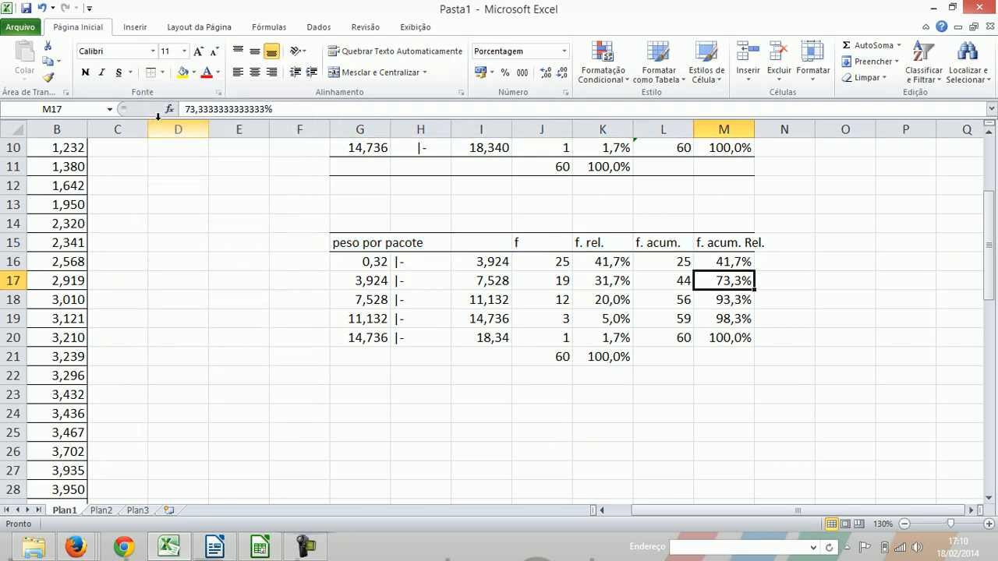
pyautogui.hotkey('shift', 'Left')
pyautogui.hotkey('shift', 'Left')
pyautogui.hotkey('shift', 'Left')
pyautogui.hotkey('shift', 'Left')
pyautogui.hotkey('shift', 'Left')
pyautogui.hotkey('shift', 'Left')
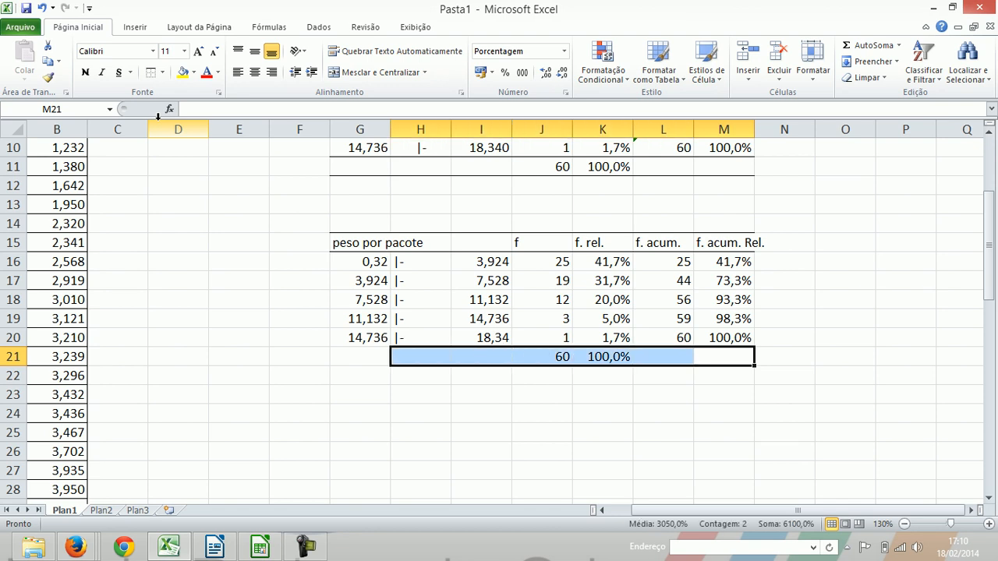
pyautogui.click(150, 71)
pyautogui.click(162, 72)
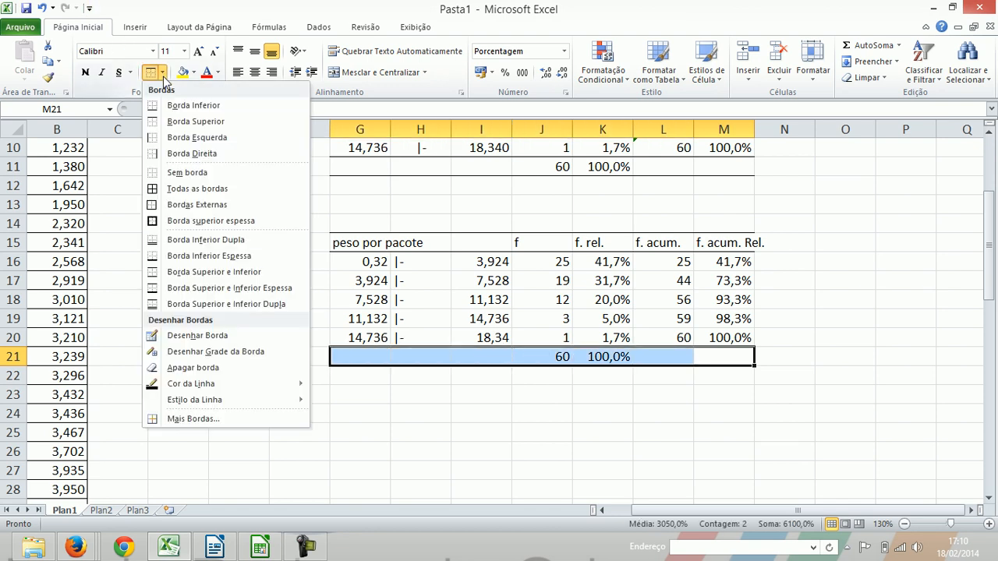
pyautogui.click(156, 106)
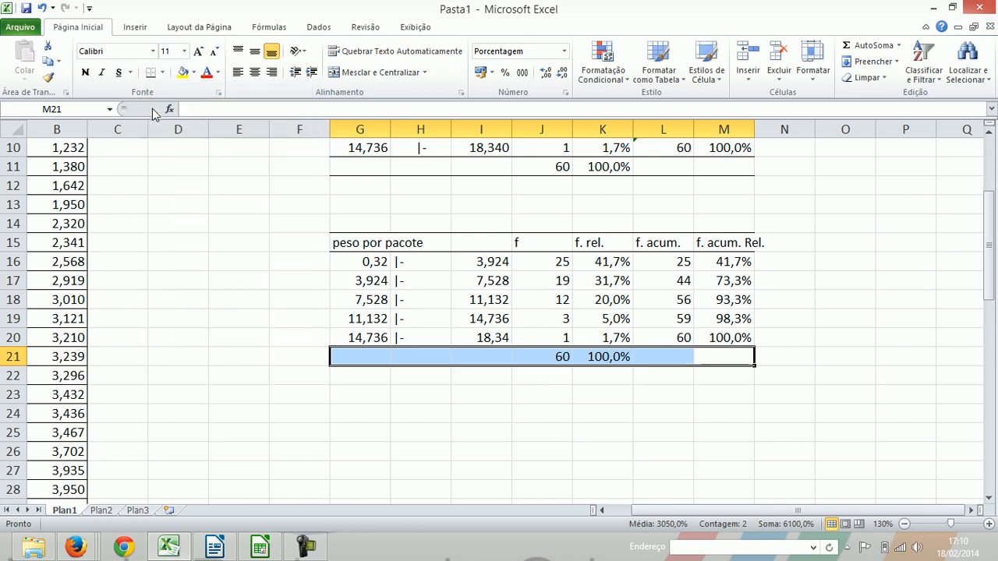
pyautogui.press('Down')
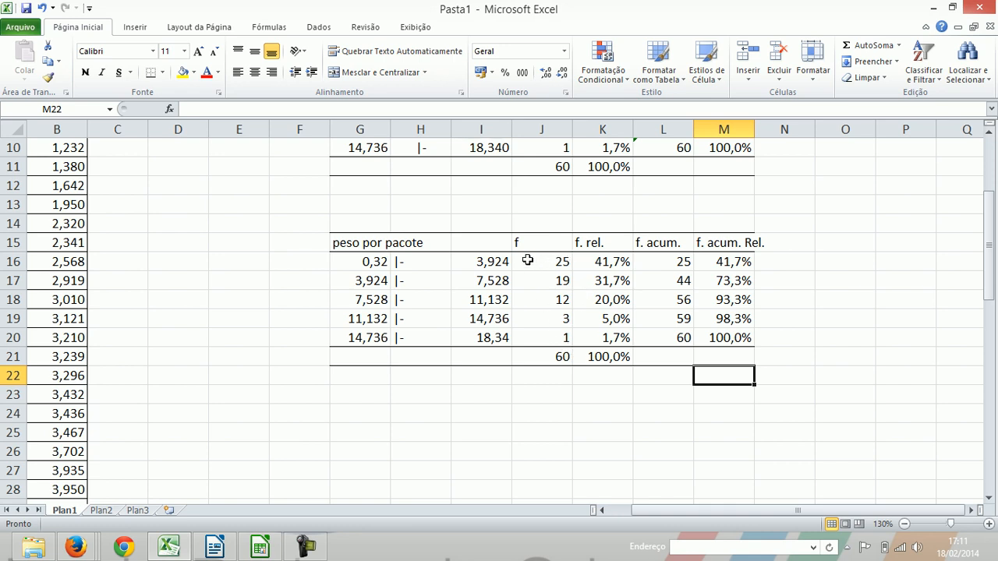
# Label G24 "moda:" and enter the modal class 0,320|-3,924 in H24.
pyautogui.click(375, 417)
pyautogui.write('moda')
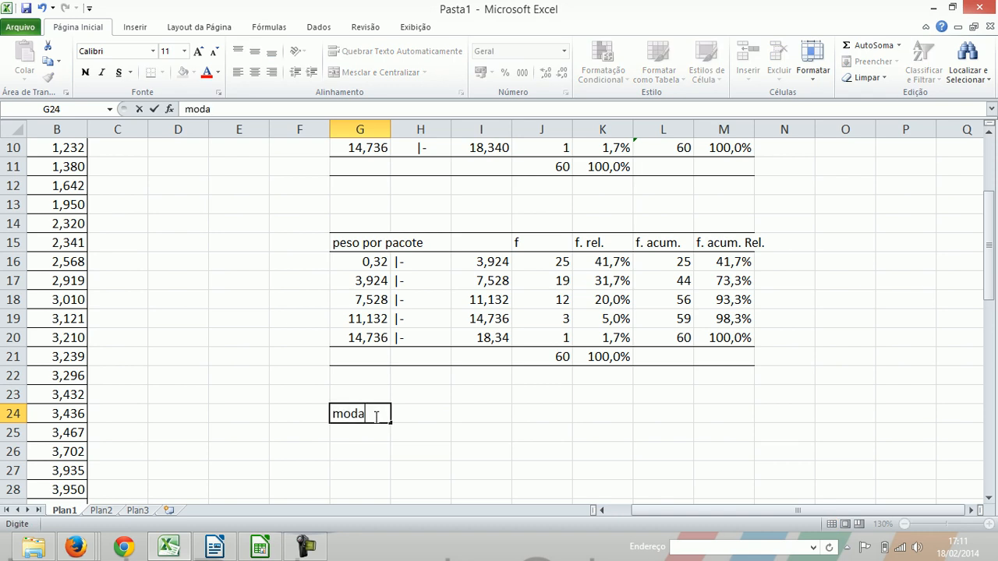
pyautogui.write(':')
pyautogui.press('Tab')
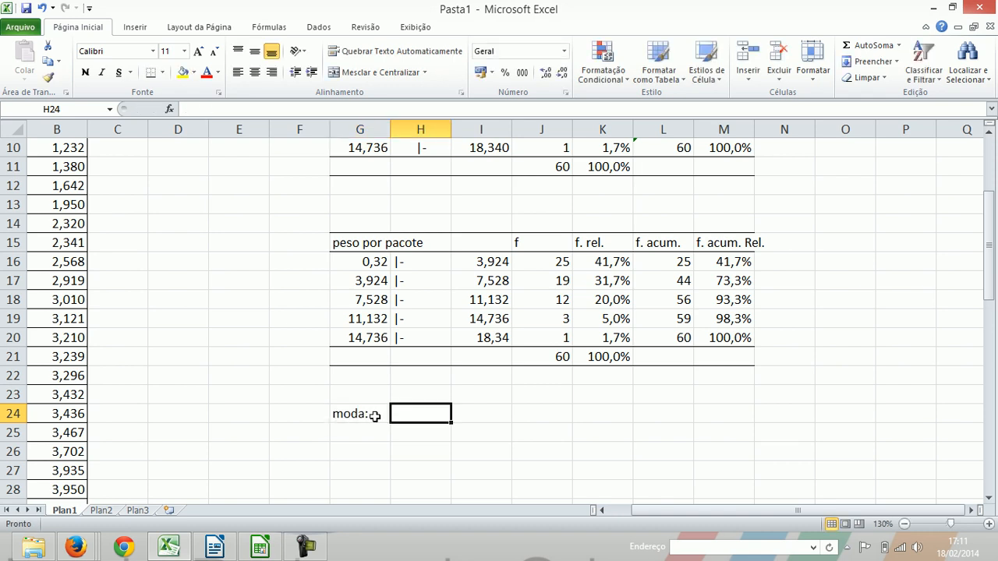
pyautogui.write('0,')
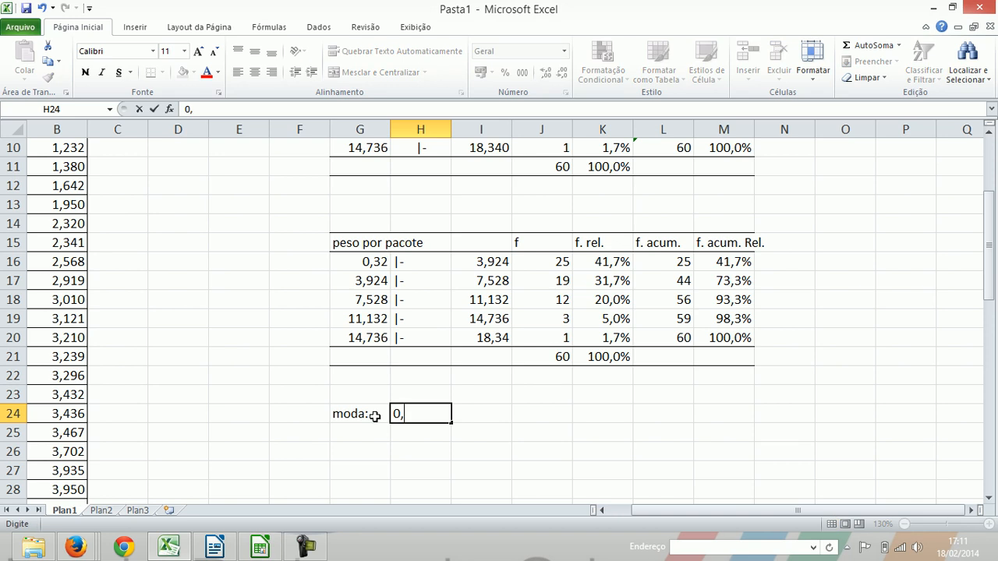
pyautogui.write('320|-')
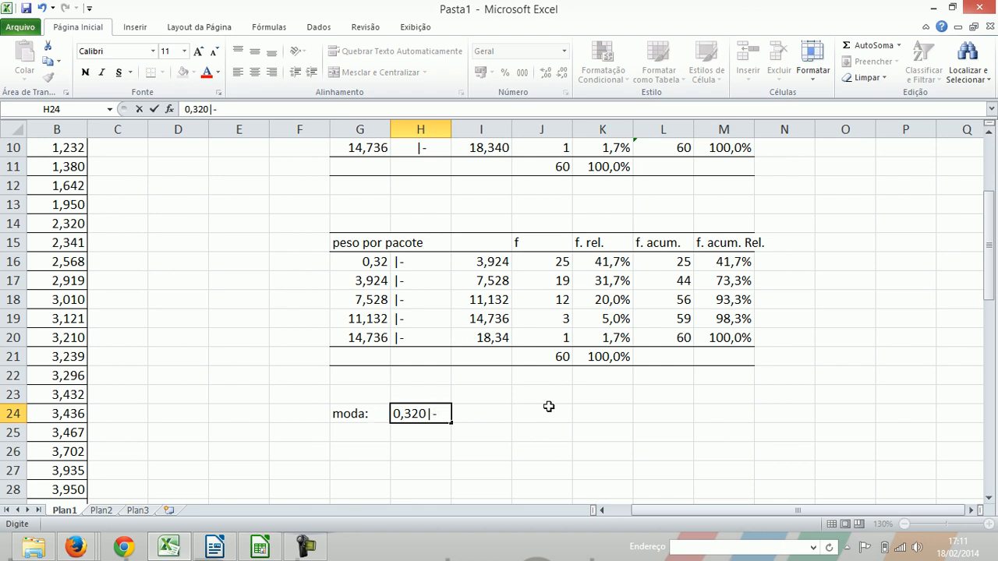
pyautogui.write('3,924')
pyautogui.press('Return')
pyautogui.press('Up')
pyautogui.press('Right')
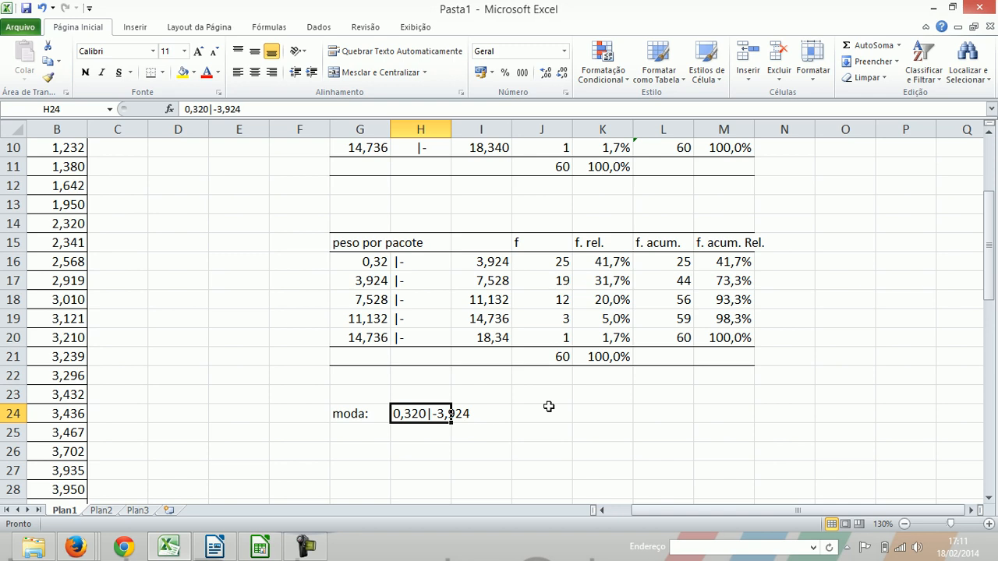
# Add the label "mediana:" in G25, below the mode label.
pyautogui.press('Down')
pyautogui.press('Left')
pyautogui.write('me')
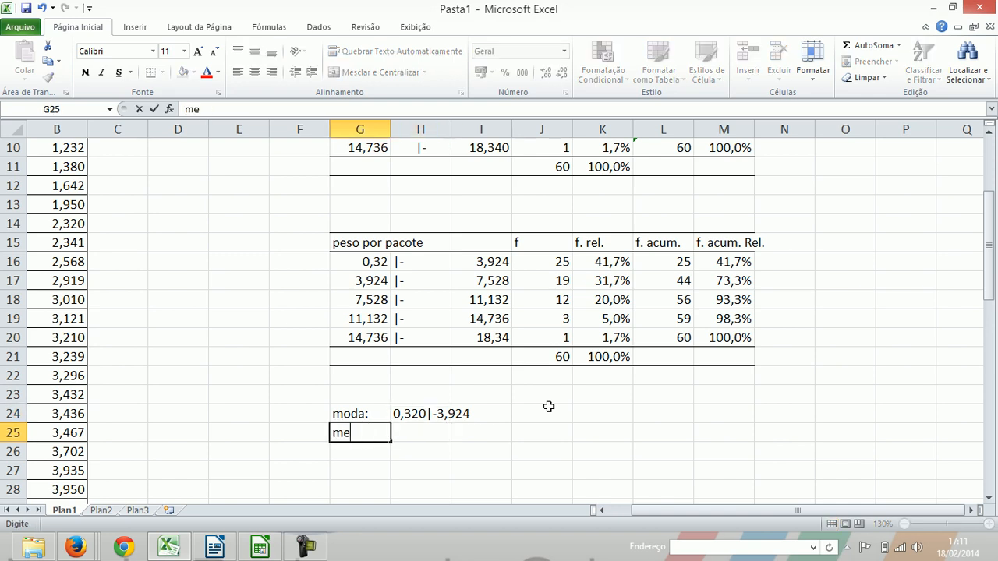
pyautogui.write('diana:')
pyautogui.press('Right')
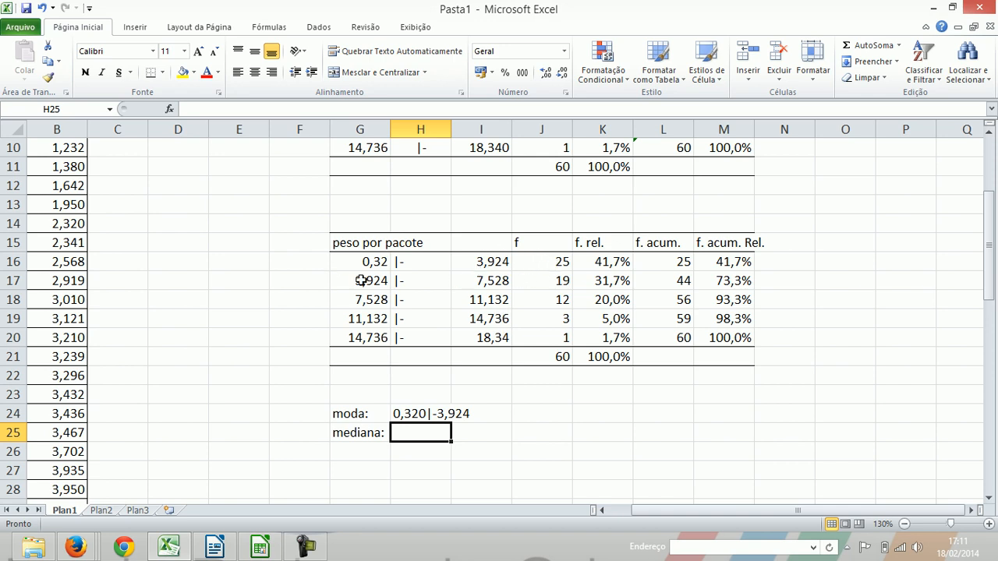
# Examine the middle observations in columns A and B, around observation 30, to locate the median weights.
pyautogui.click(56, 204)
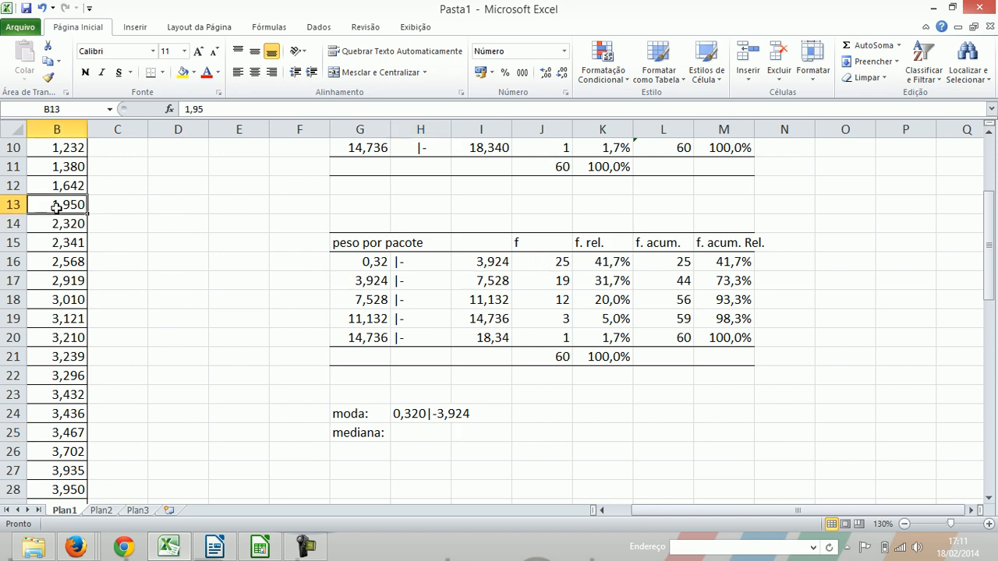
pyautogui.scroll(3, 56, 206)
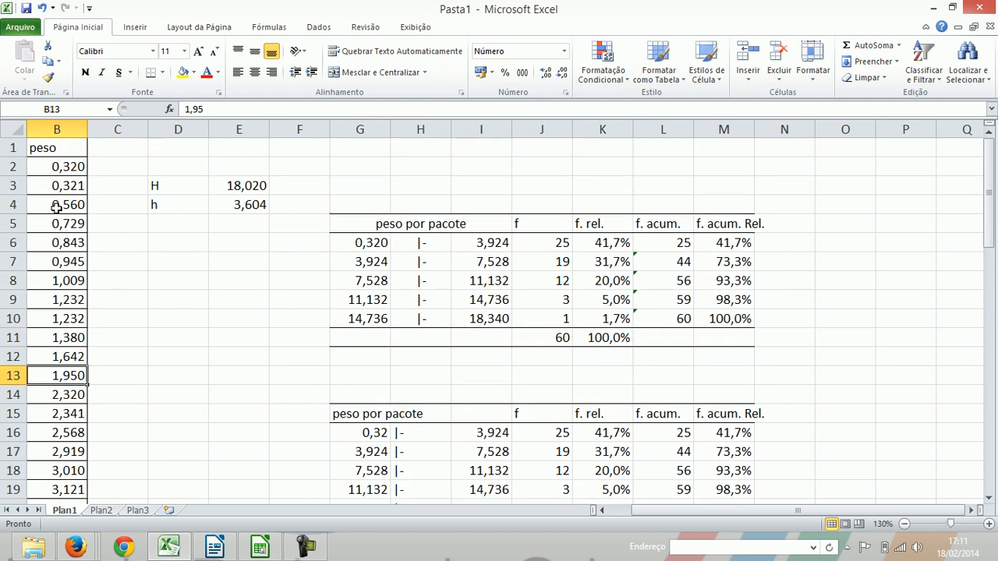
pyautogui.hscroll(-1, 56, 207)
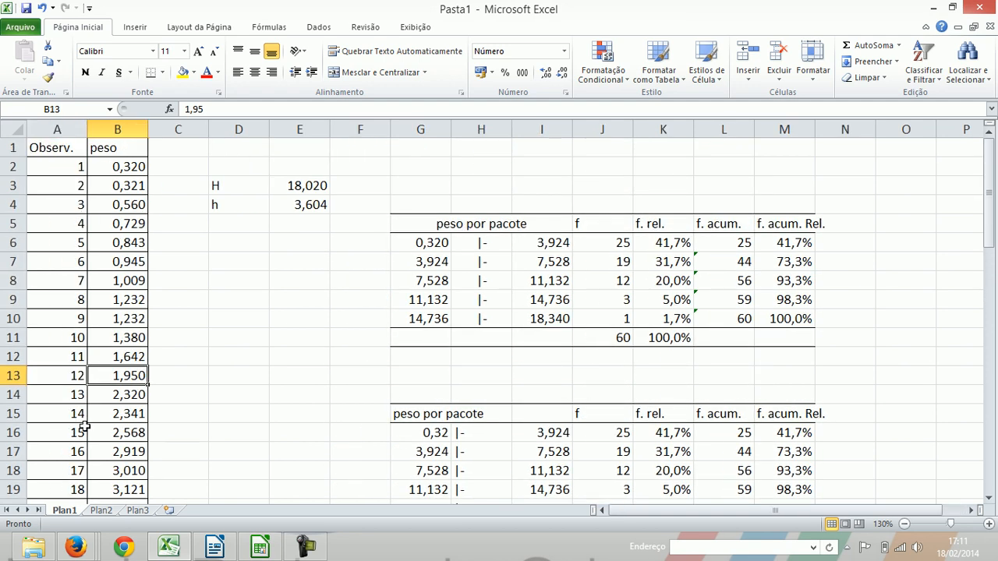
pyautogui.scroll(-1, 83, 427)
pyautogui.scroll(-1, 83, 427)
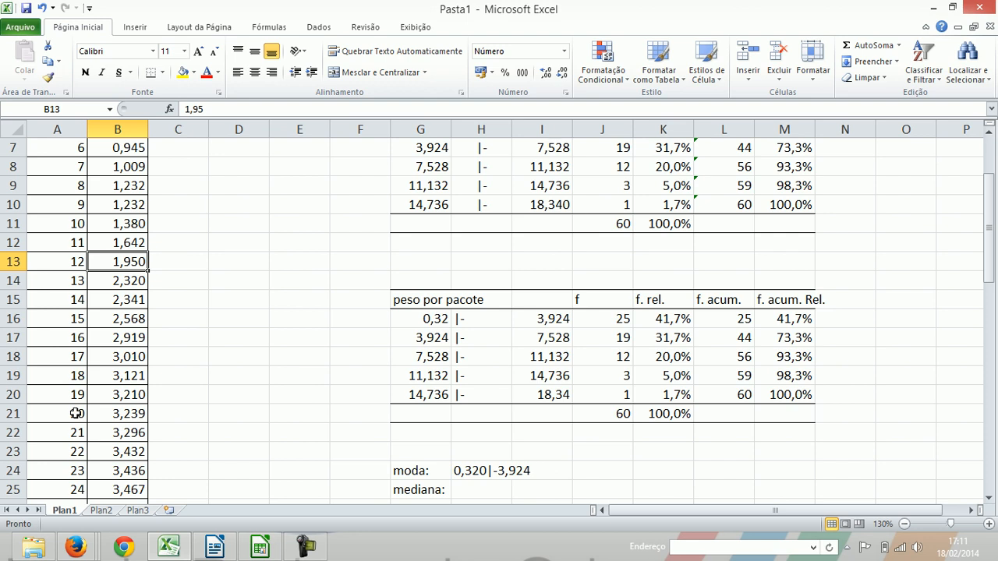
pyautogui.scroll(-2, 76, 413)
pyautogui.scroll(-3, 76, 413)
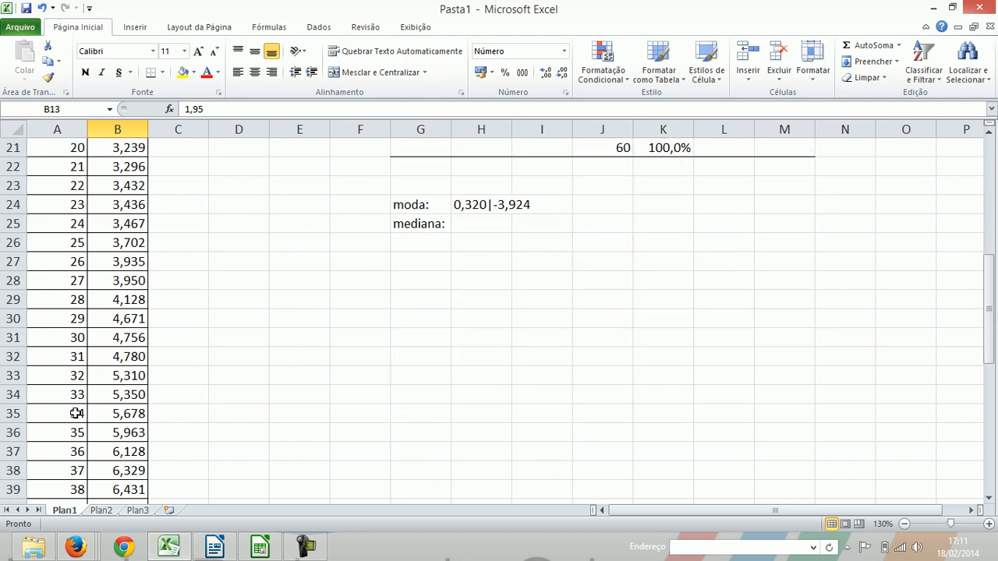
pyautogui.click(75, 337)
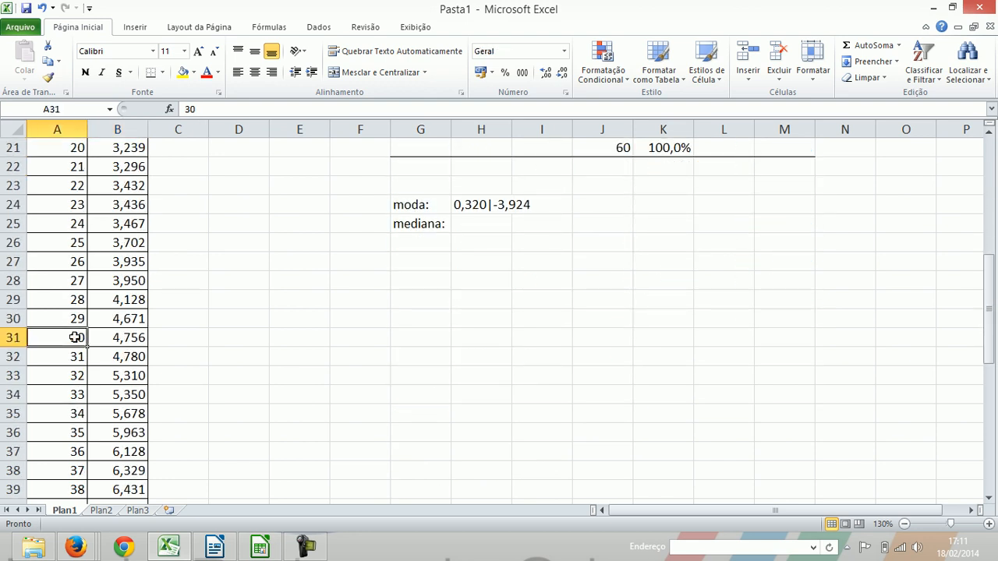
pyautogui.press('Up')
pyautogui.press('Down')
pyautogui.press('Down')
pyautogui.press('Up')
pyautogui.press('Down')
pyautogui.press('Up')
pyautogui.press('Down')
pyautogui.press('Up')
pyautogui.press('Right')
pyautogui.press('Down')
pyautogui.press('Up')
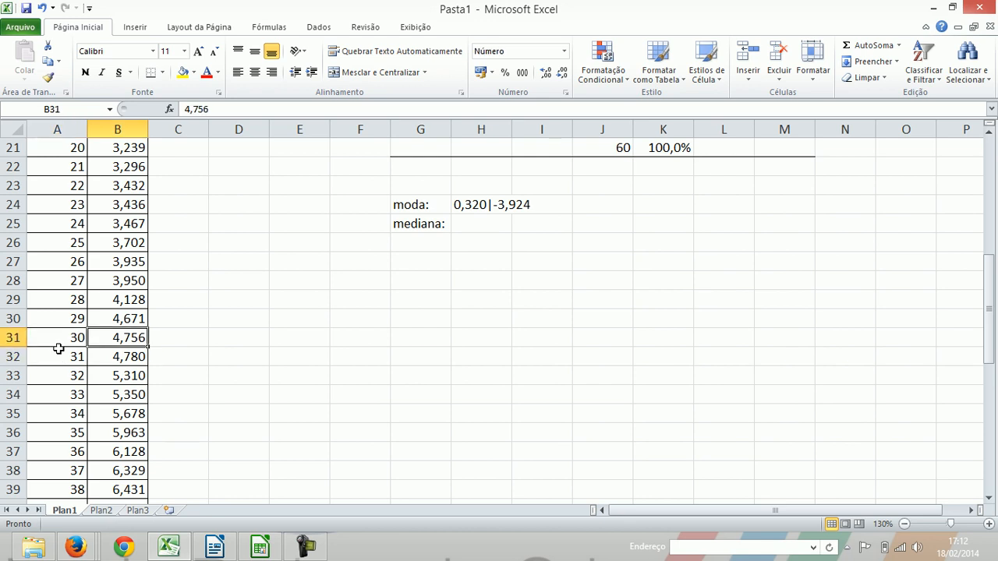
pyautogui.press('Up')
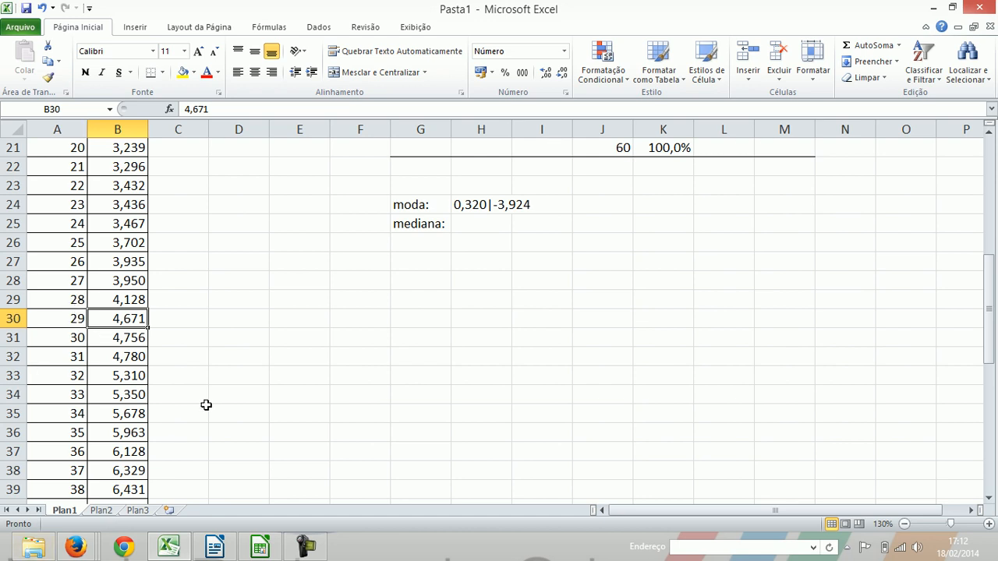
pyautogui.press('Down')
pyautogui.press('Up')
pyautogui.press('Right')
pyautogui.press('Right')
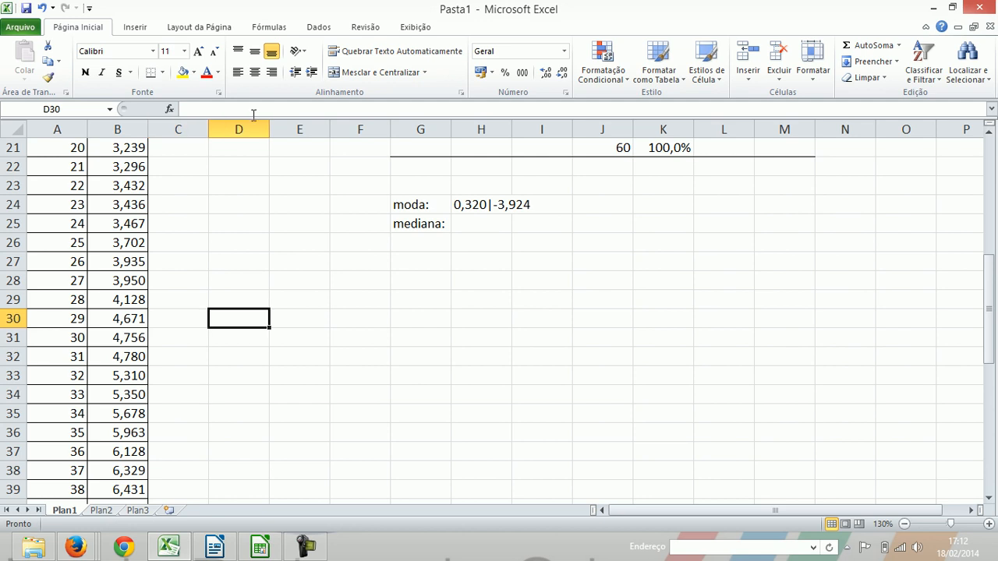
# Begin a MÉDIA formula in H25, beside the median label.
pyautogui.click(489, 238)
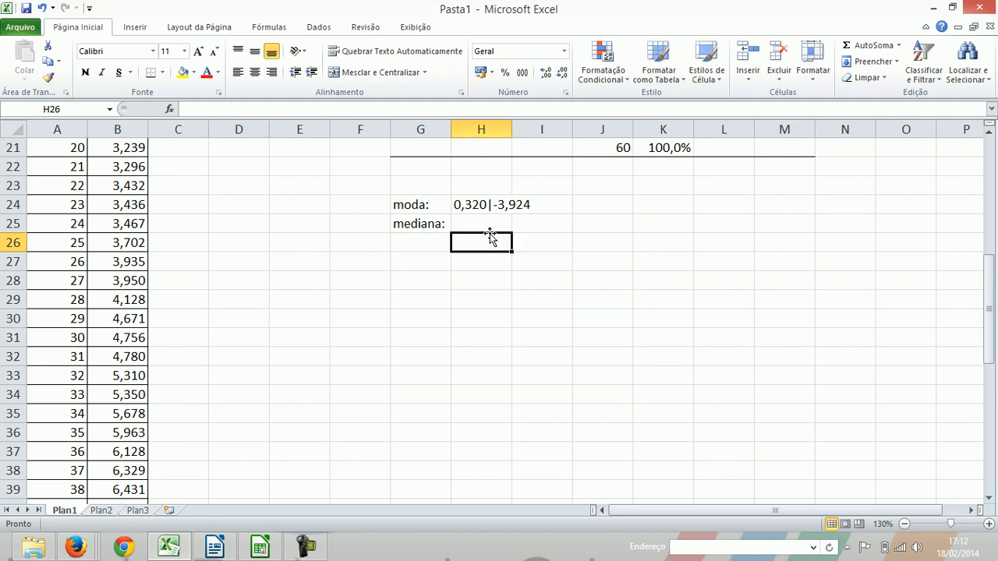
pyautogui.press('Up')
pyautogui.write('=')
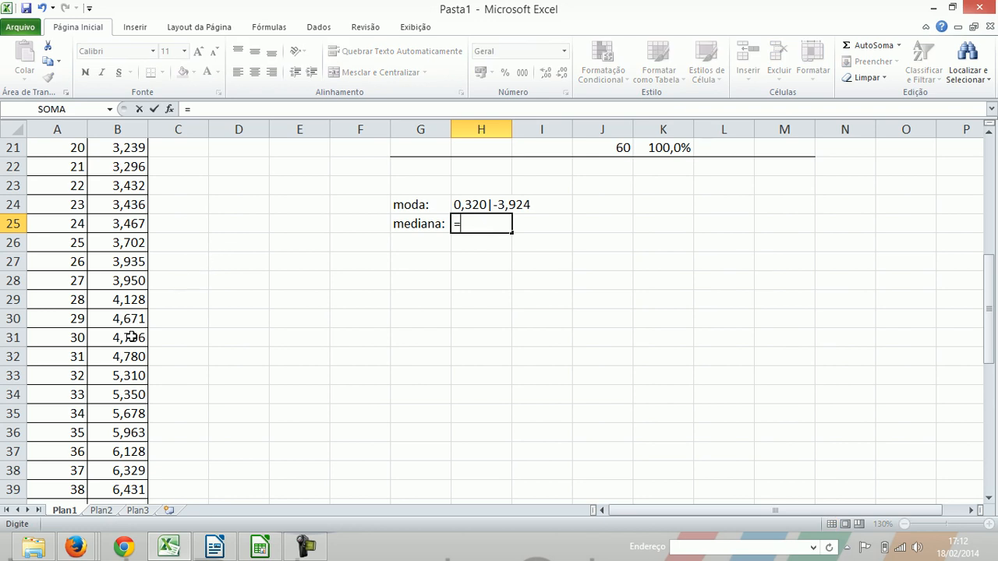
pyautogui.write('mé')
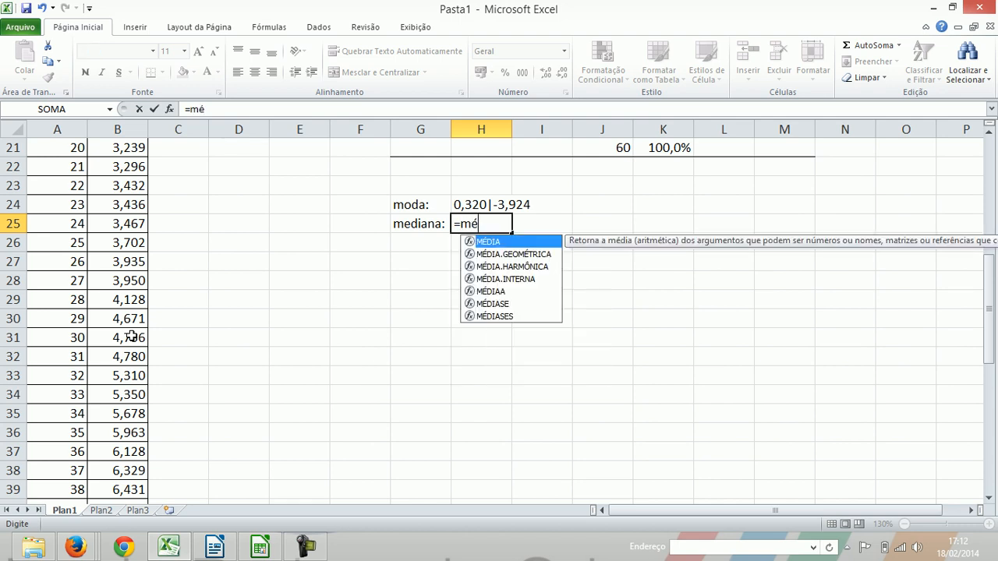
pyautogui.write('dia(')
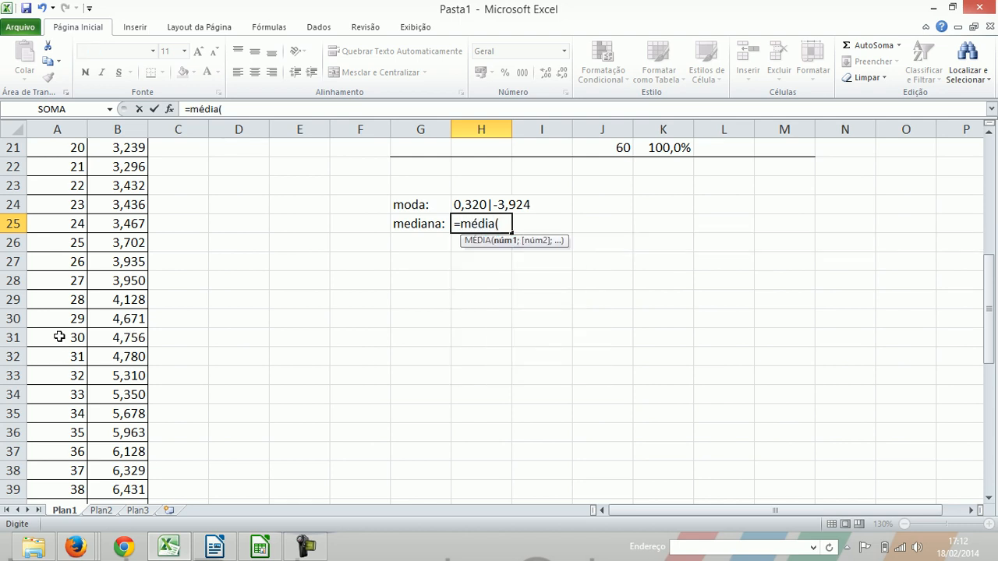
pyautogui.click(123, 319)
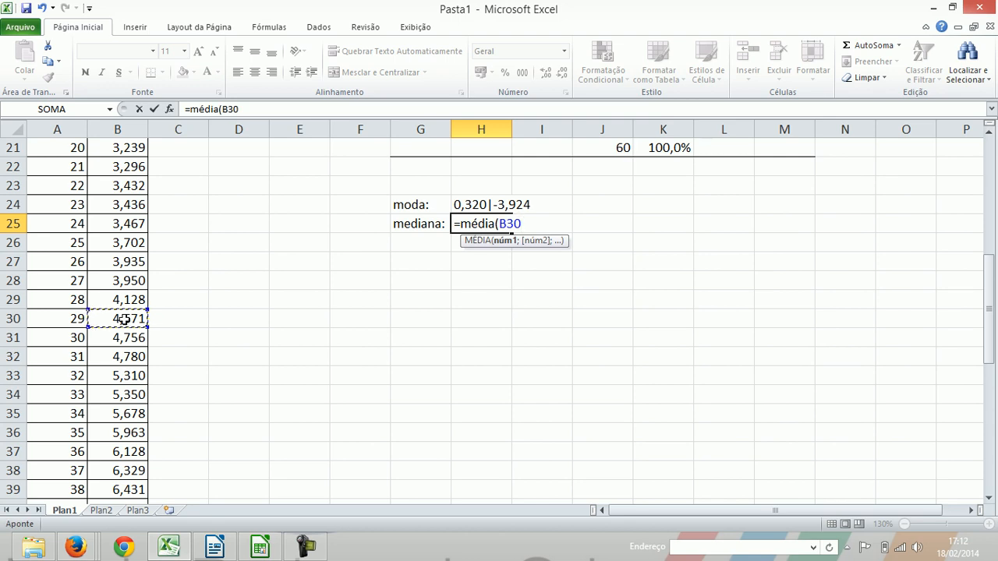
pyautogui.write(';')
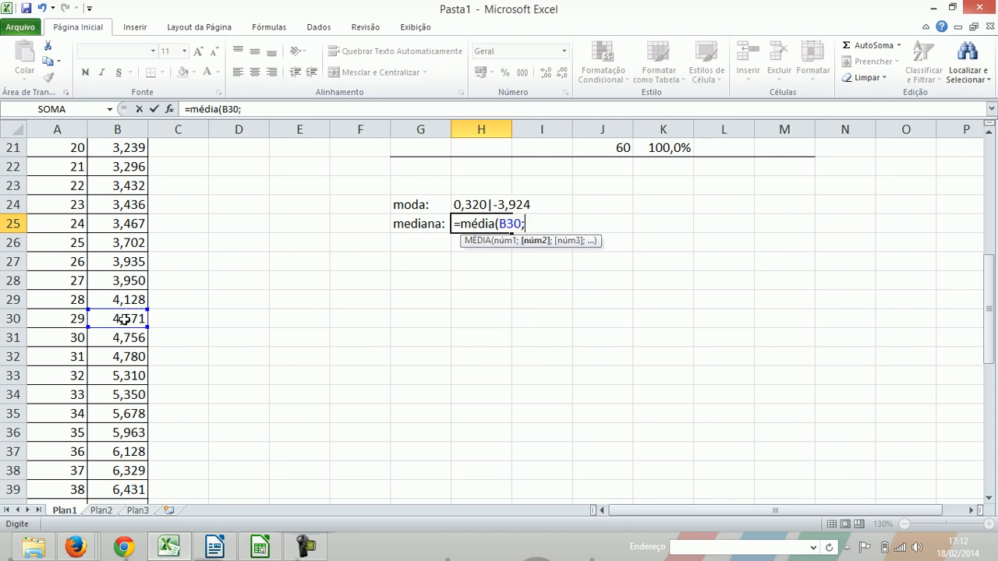
pyautogui.click(122, 338)
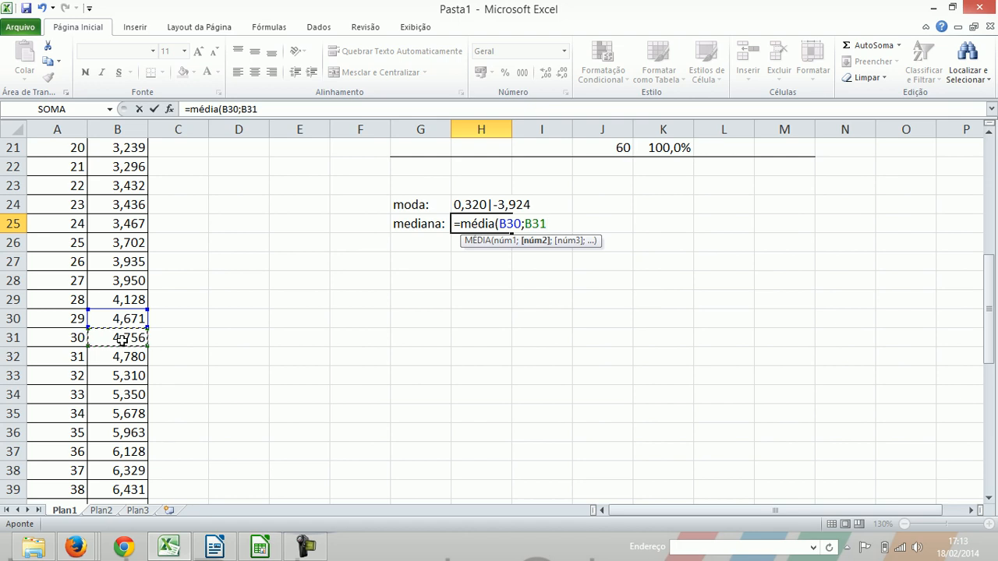
pyautogui.press('BackSpace')
pyautogui.press('BackSpace')
pyautogui.press('BackSpace')
pyautogui.press('BackSpace')
pyautogui.press('BackSpace')
pyautogui.press('BackSpace')
pyautogui.press('BackSpace')
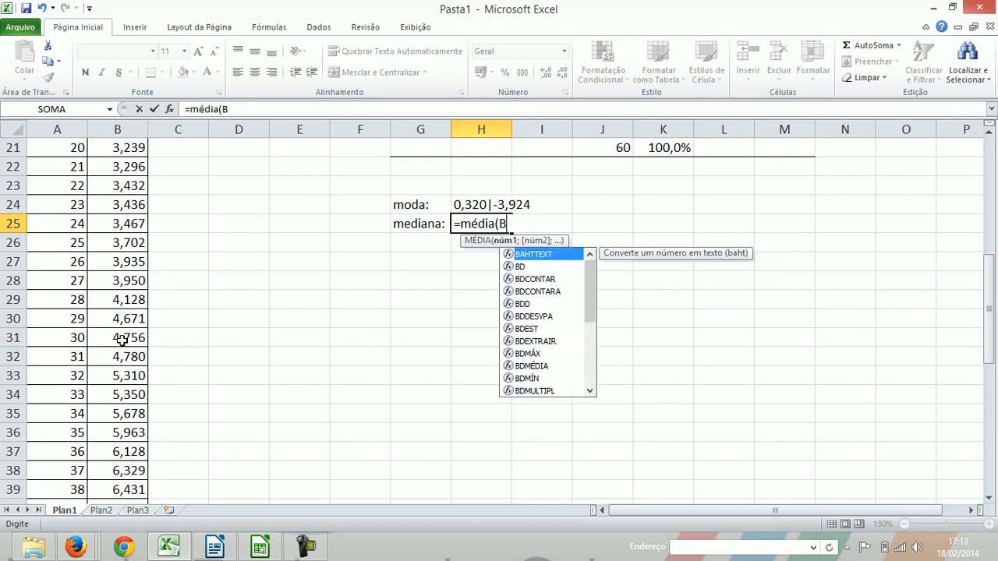
# Complete the median formula in H25 as =MÉDIA(B31;B32), averaging the weights of observations 30 and 31.
pyautogui.click(130, 338)
pyautogui.write(';')
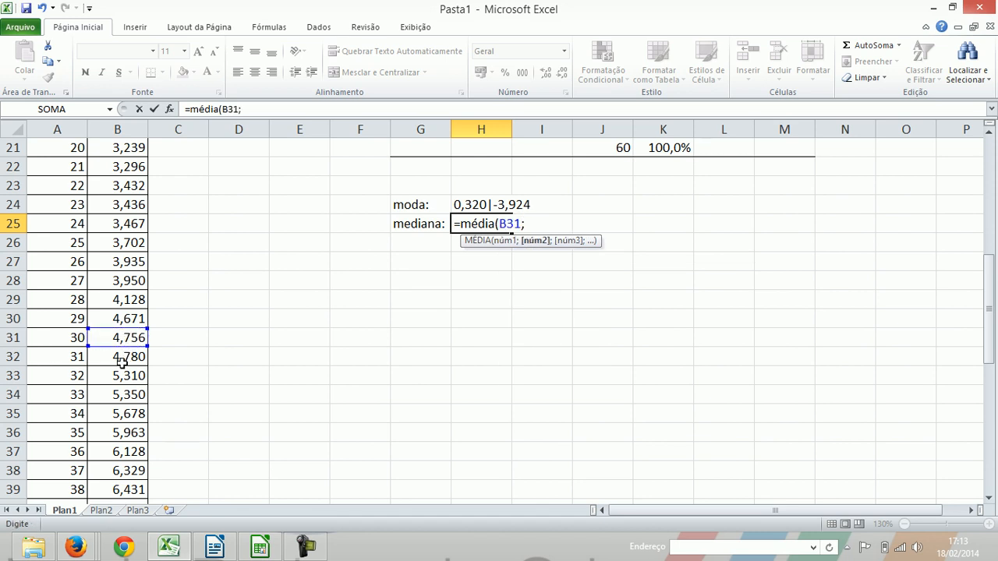
pyautogui.click(116, 358)
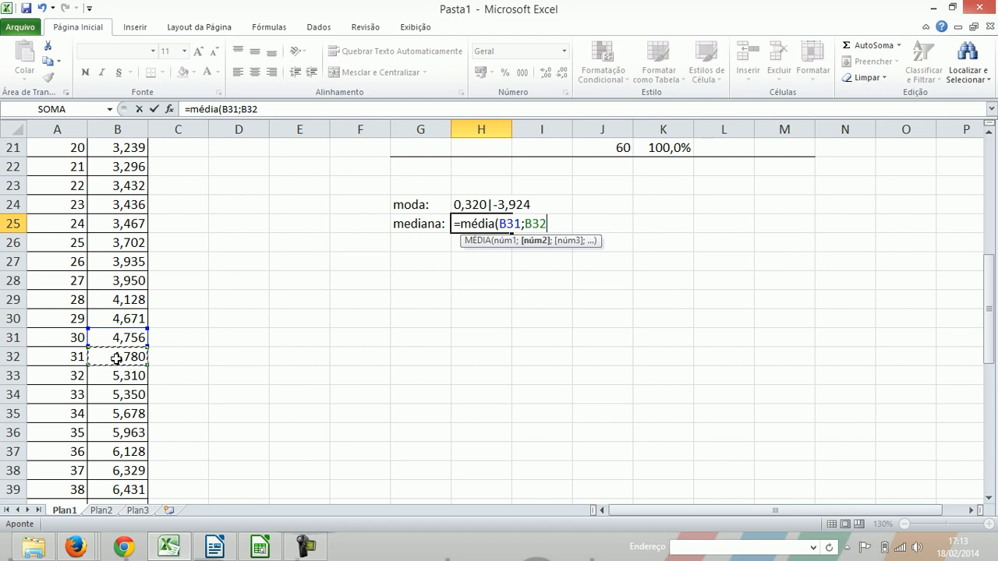
pyautogui.press('Return')
pyautogui.press('Up')
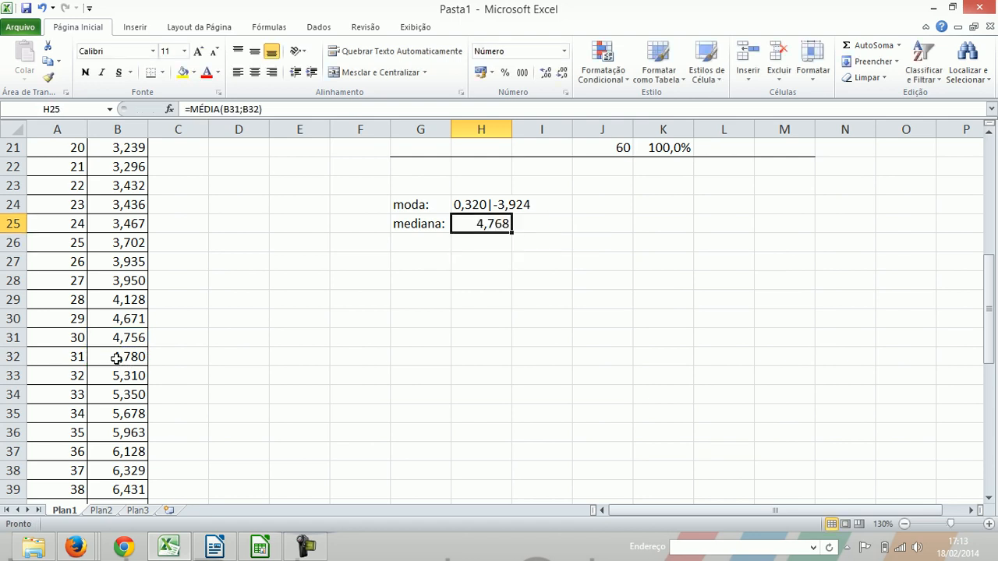
# Add the label "média" in G26, below the median label.
pyautogui.press('Left')
pyautogui.press('Right')
pyautogui.press('Down')
pyautogui.press('Left')
pyautogui.write('m')
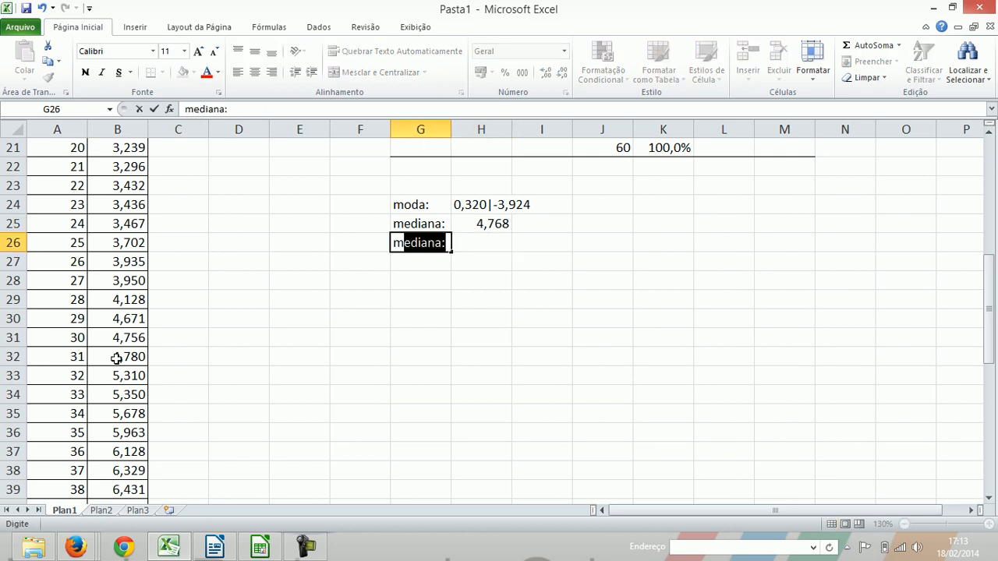
pyautogui.write('édia')
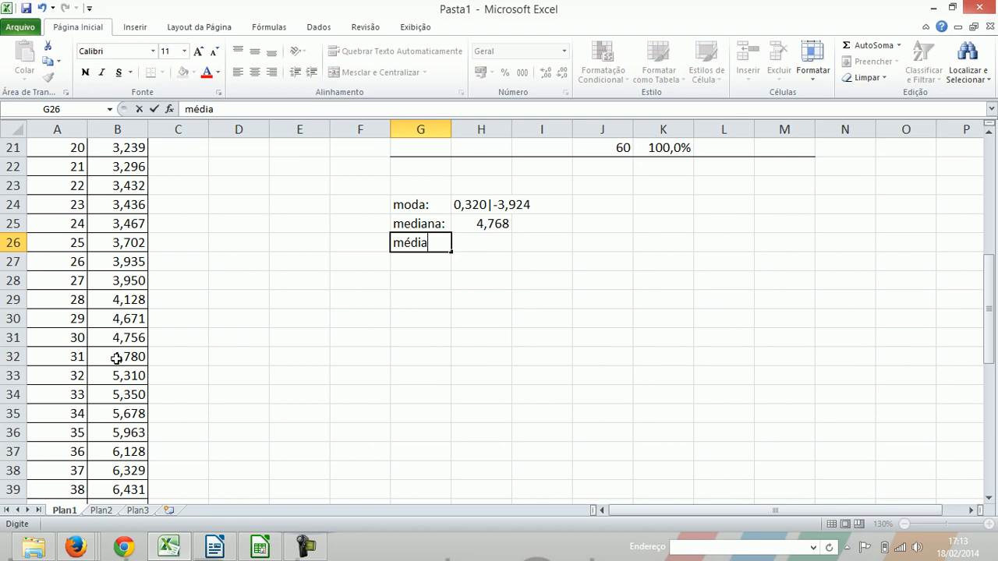
pyautogui.press('Right')
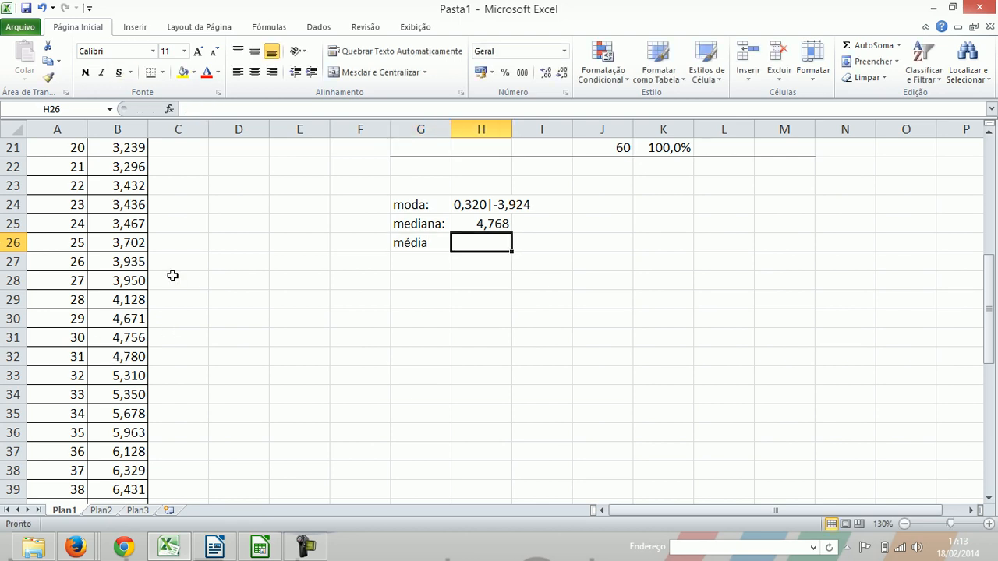
# Compute the mean of all package weights in H26 with =MÉDIA(B2:B61).
pyautogui.write('=m')
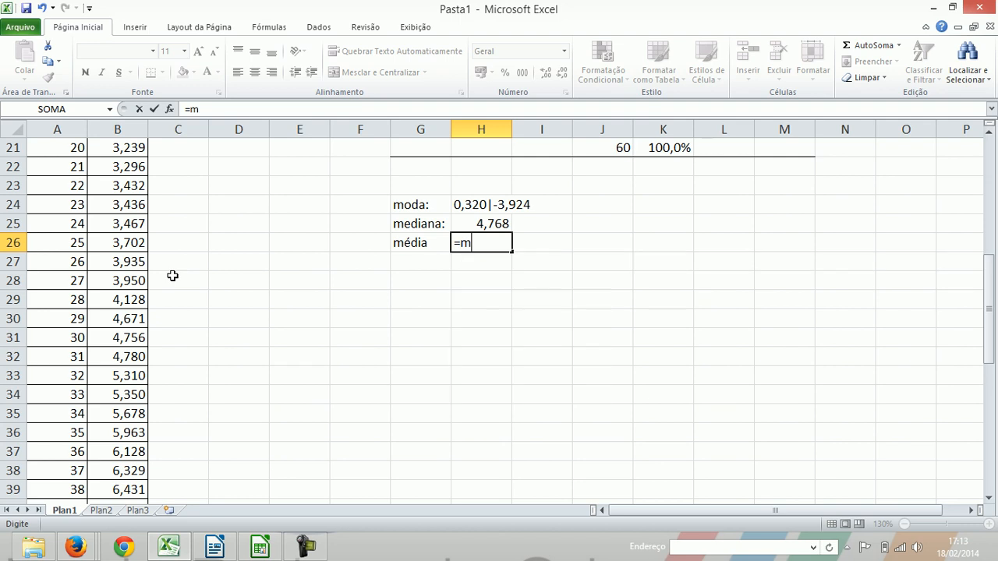
pyautogui.write('édia(')
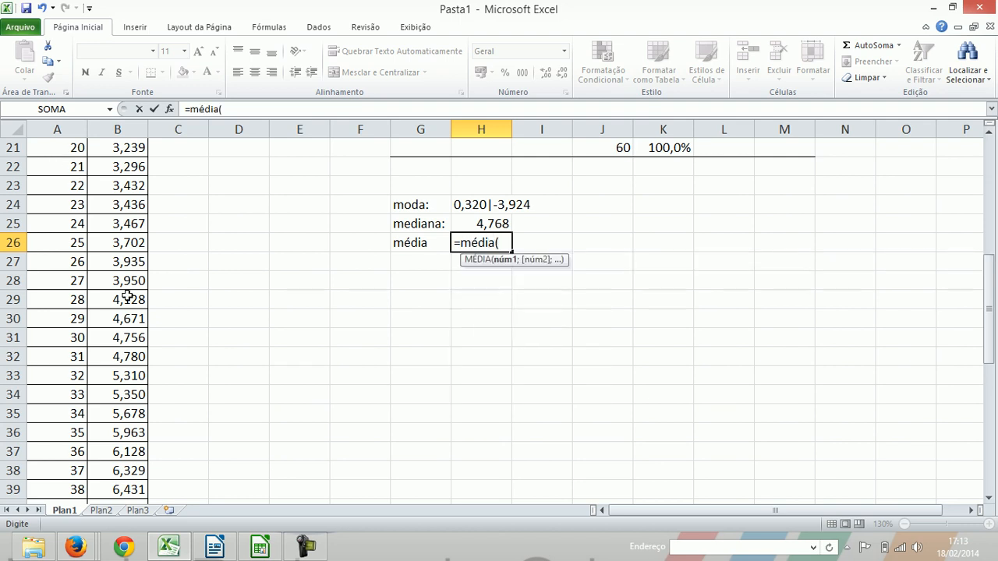
pyautogui.scroll(7, 136, 256)
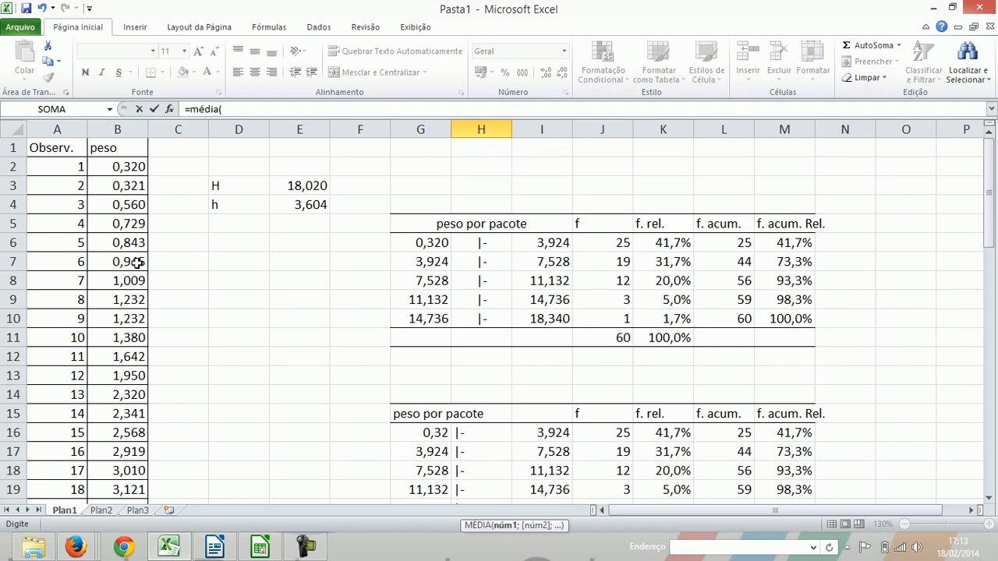
pyautogui.moveTo(133, 167); pyautogui.dragTo(123, 471)
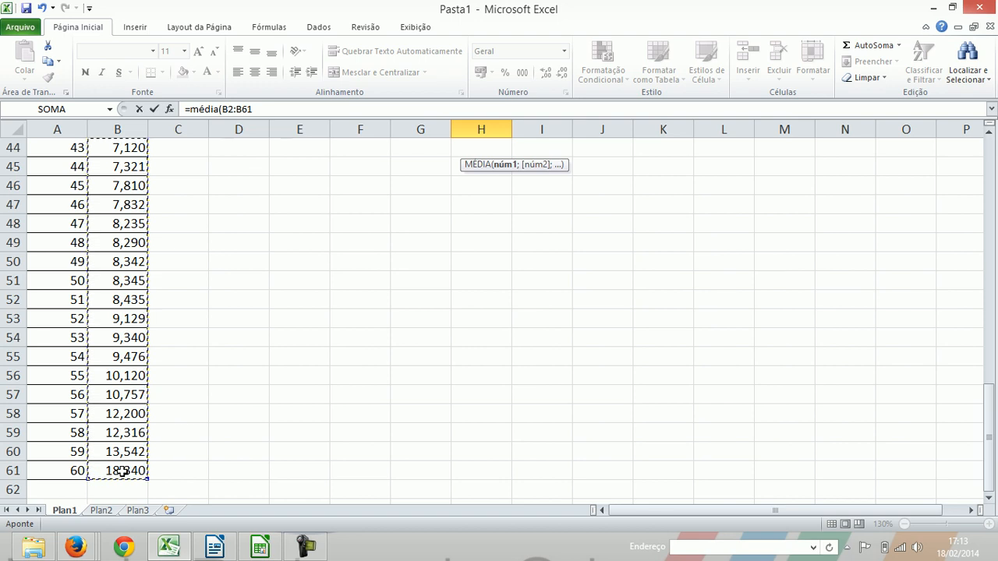
pyautogui.press('Return')
pyautogui.scroll(2, 125, 477)
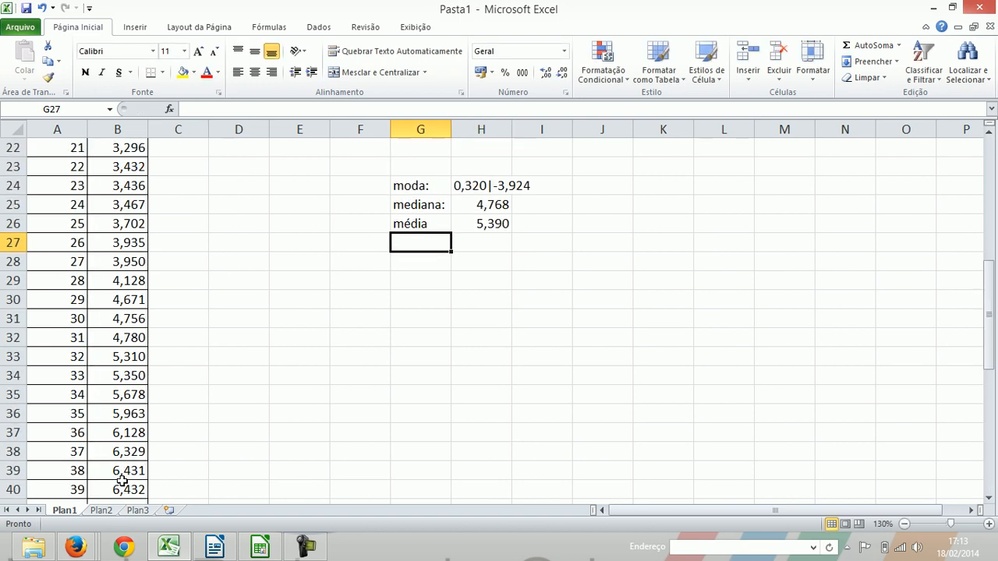
# Clear the f. rel., f. acum. and f. acum. Rel. columns, K15:M21, from the copied frequency table.
pyautogui.click(475, 228)
pyautogui.press('Right')
pyautogui.press('Right')
pyautogui.press('Right')
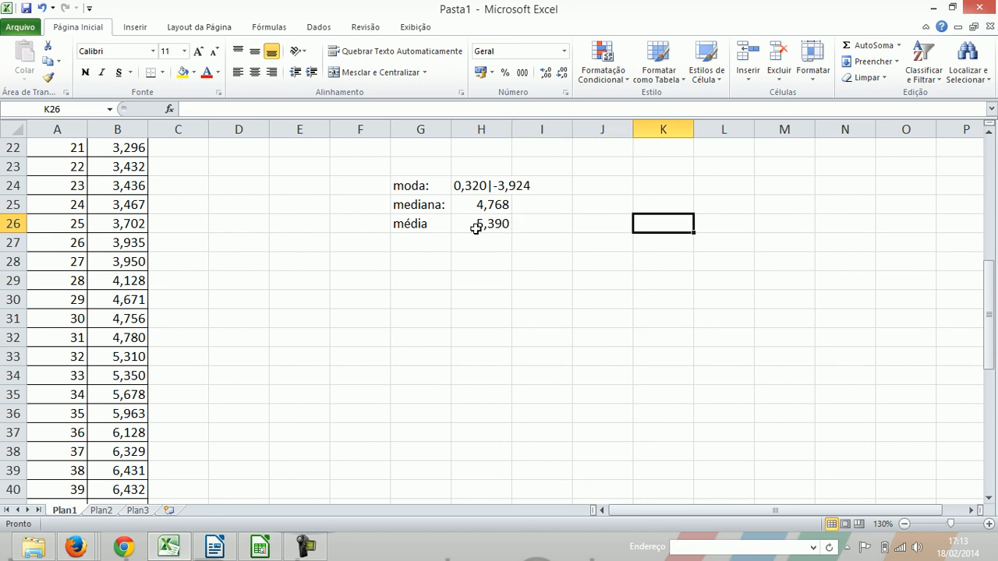
pyautogui.press('Up')
pyautogui.press('Up')
pyautogui.press('Up')
pyautogui.press('Up')
pyautogui.press('Up')
pyautogui.press('Up')
pyautogui.press('Up')
pyautogui.press('Up')
pyautogui.press('Up')
pyautogui.press('Up')
pyautogui.press('Up')
pyautogui.press('Up')
pyautogui.press('Up')
pyautogui.press('Up')
pyautogui.press('Up')
pyautogui.press('Up')
pyautogui.press('Up')
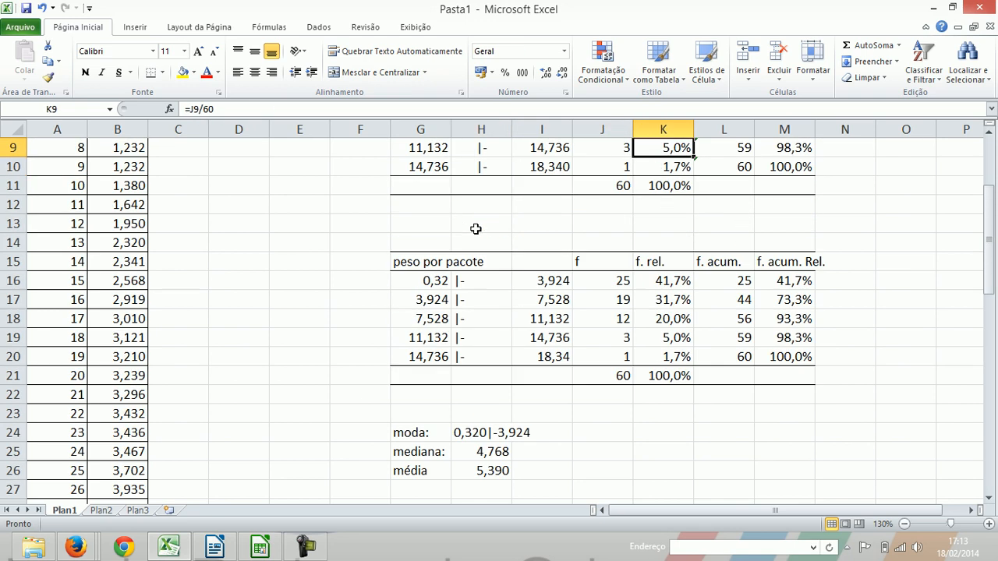
pyautogui.click(653, 263)
pyautogui.hotkey('shift', 'Down')
pyautogui.hotkey('shift', 'Down')
pyautogui.hotkey('shift', 'Down')
pyautogui.hotkey('shift', 'Down')
pyautogui.hotkey('shift', 'Down')
pyautogui.hotkey('shift', 'Down')
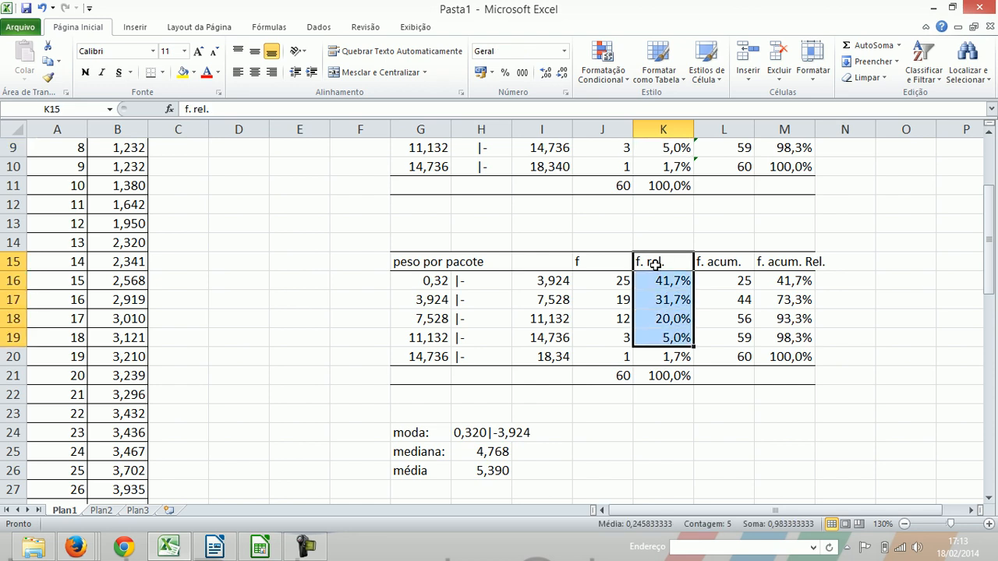
pyautogui.hotkey('shift', 'Right')
pyautogui.hotkey('shift', 'Right')
pyautogui.hotkey('shift', 'Right')
pyautogui.hotkey('shift', 'Left')
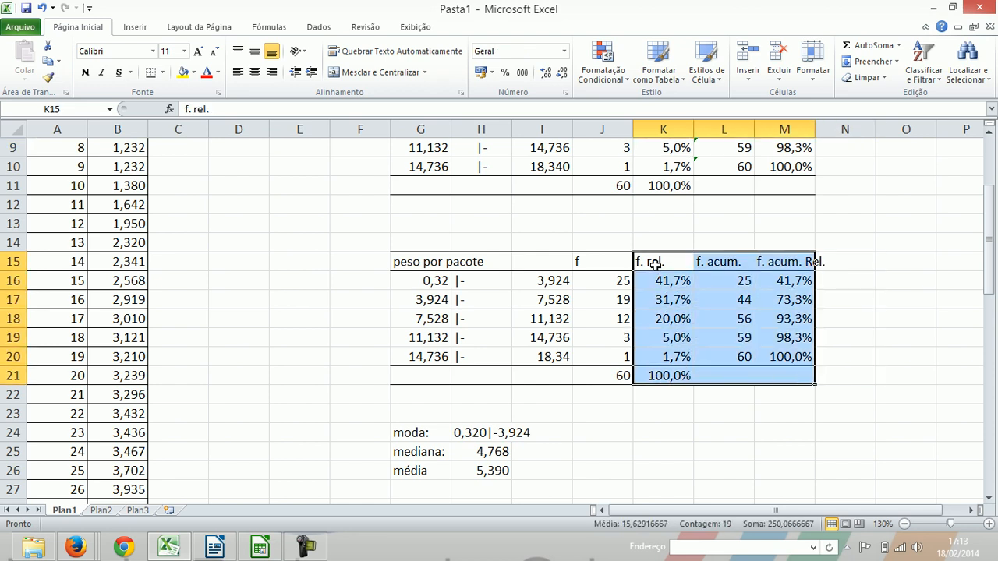
pyautogui.press('Delete')
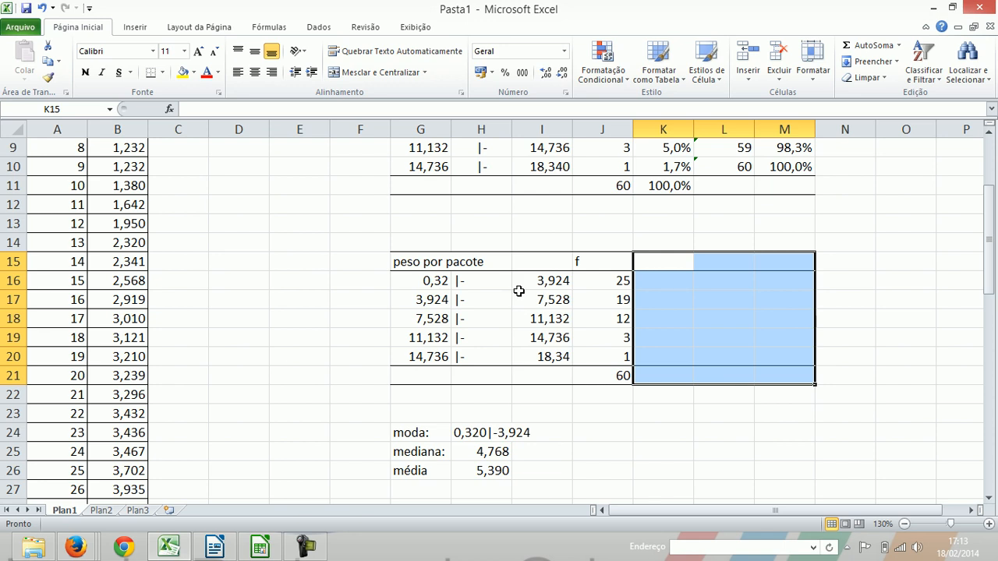
# Copy the f column of the lower table, J15:J21, into K15:K21.
pyautogui.click(594, 263)
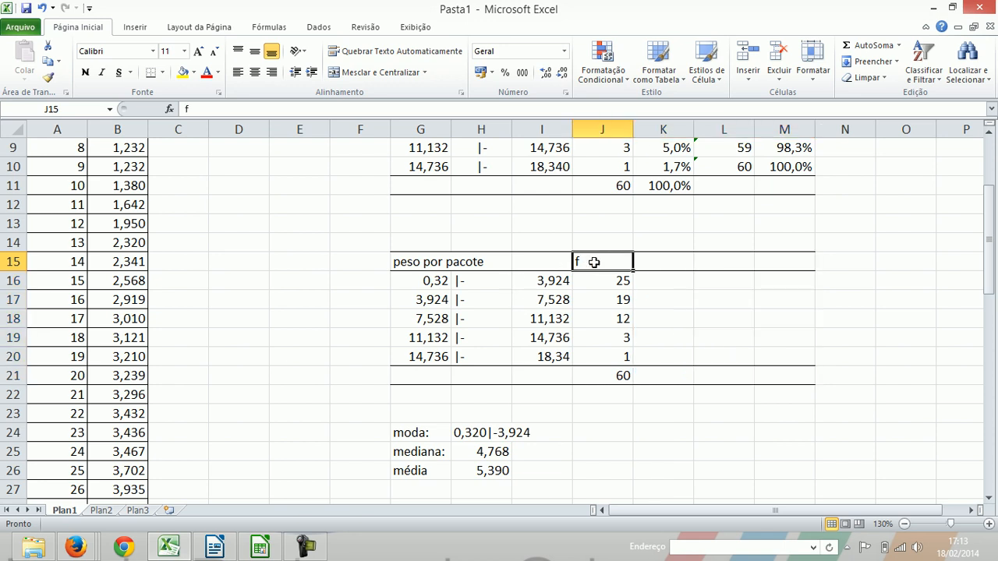
pyautogui.hotkey('shift', 'Down')
pyautogui.hotkey('shift', 'Down')
pyautogui.hotkey('shift', 'Down')
pyautogui.hotkey('shift', 'Down')
pyautogui.hotkey('shift', 'Down')
pyautogui.hotkey('shift', 'Down')
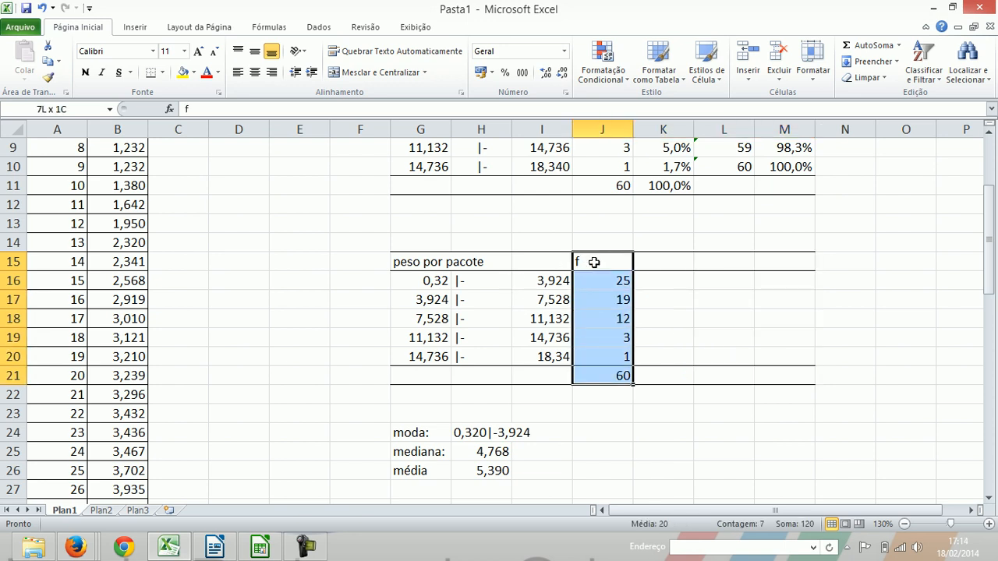
pyautogui.hotkey('ctrl', 'c')
pyautogui.press('Right')
pyautogui.hotkey('ctrl', 'v')
# Replace the header in J15 with "x" and clear the old frequencies from J16:J21.
pyautogui.press('Delete')
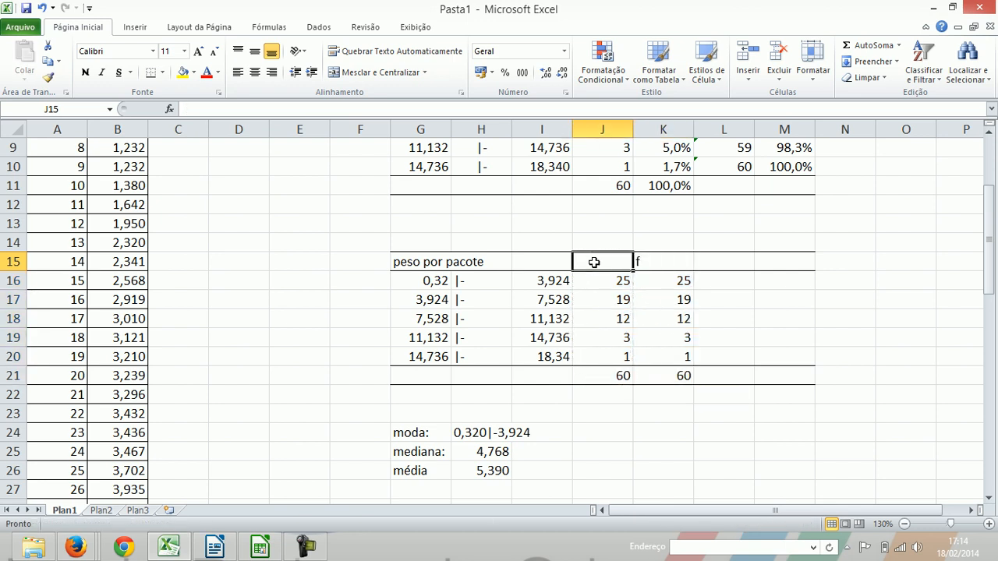
pyautogui.write('x')
pyautogui.press('Return')
pyautogui.hotkey('shift', 'Down')
pyautogui.hotkey('shift', 'Down')
pyautogui.hotkey('shift', 'Down')
pyautogui.hotkey('shift', 'Down')
pyautogui.hotkey('shift', 'Down')
pyautogui.press('Delete')
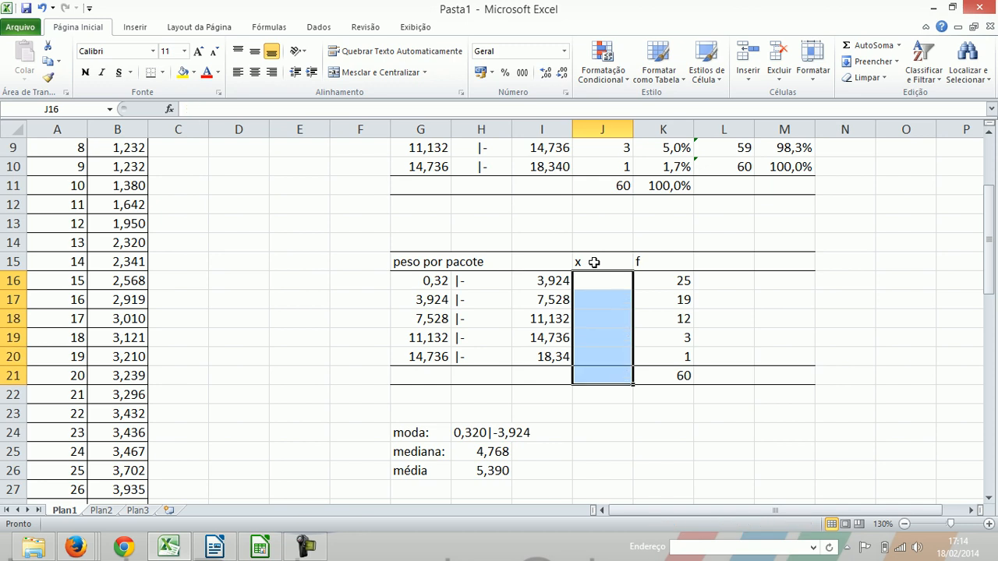
# Enter the first class midpoint in J16 as the MÉDIA of G16 and I16.
pyautogui.click(593, 262)
pyautogui.press('Return')
pyautogui.write('=')
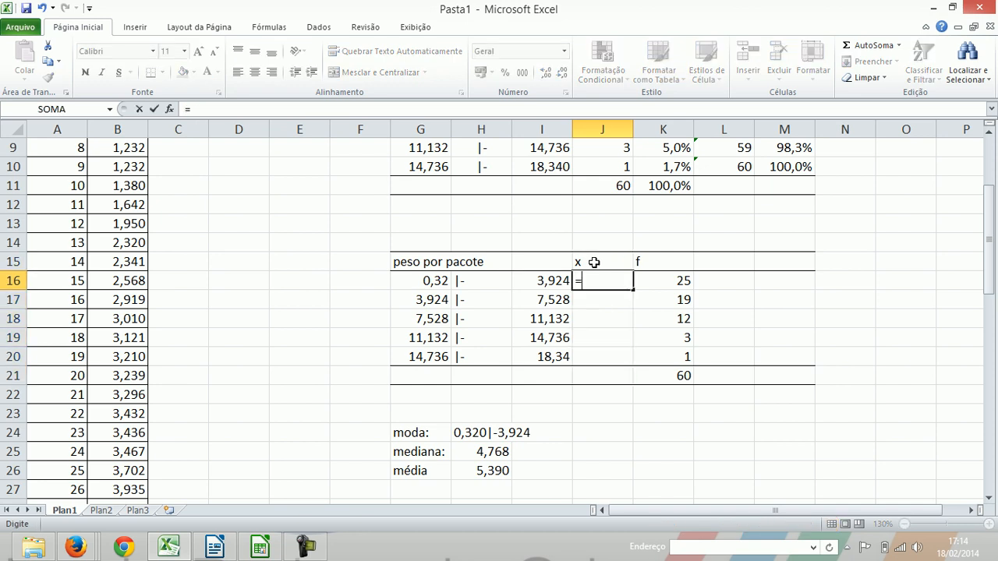
pyautogui.write('media(')
pyautogui.click(441, 290)
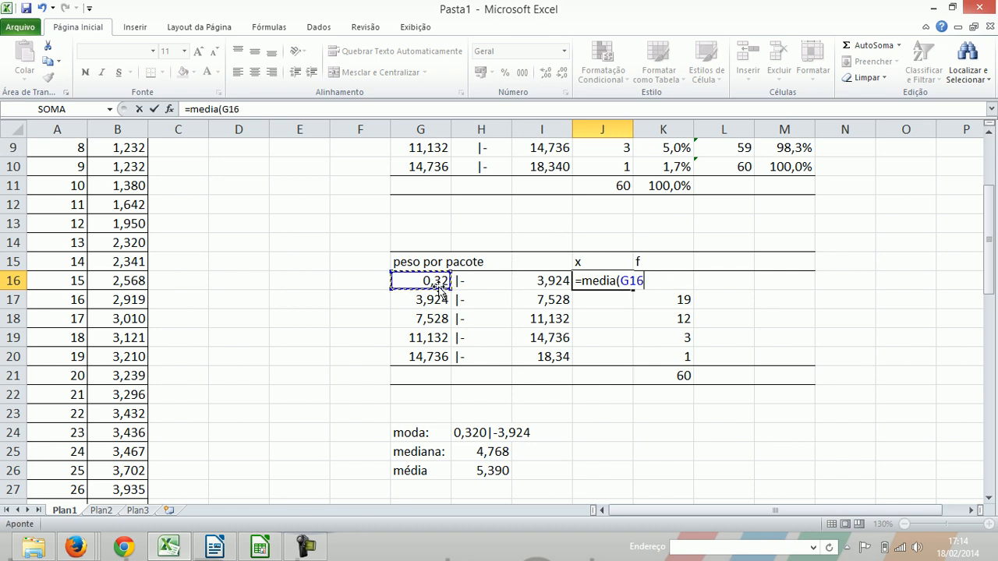
pyautogui.write(';')
pyautogui.click(550, 276)
pyautogui.press('Return')
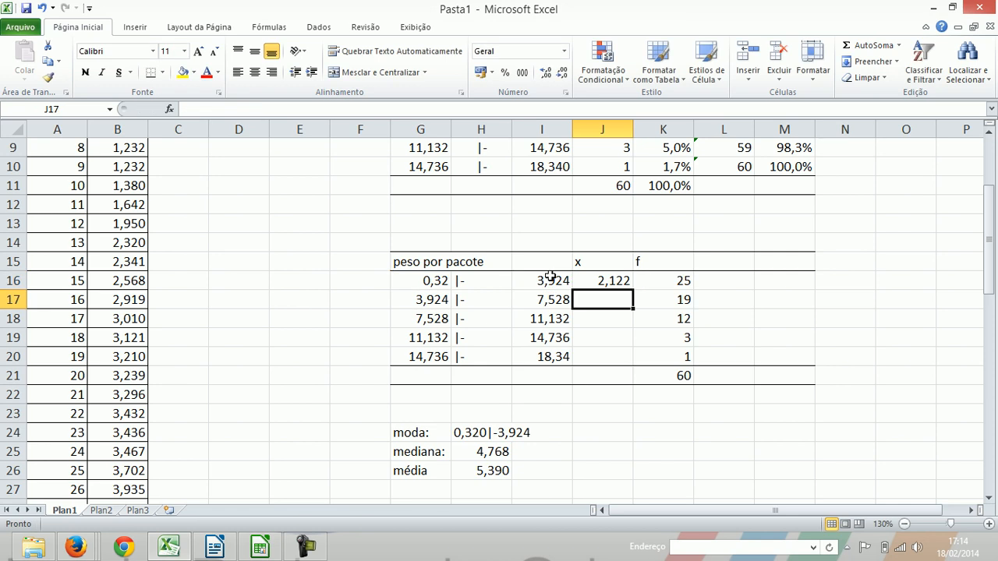
# Fill the midpoint formula down from J16 through J20 for the remaining classes.
pyautogui.hotkey('ctrl', 'd')
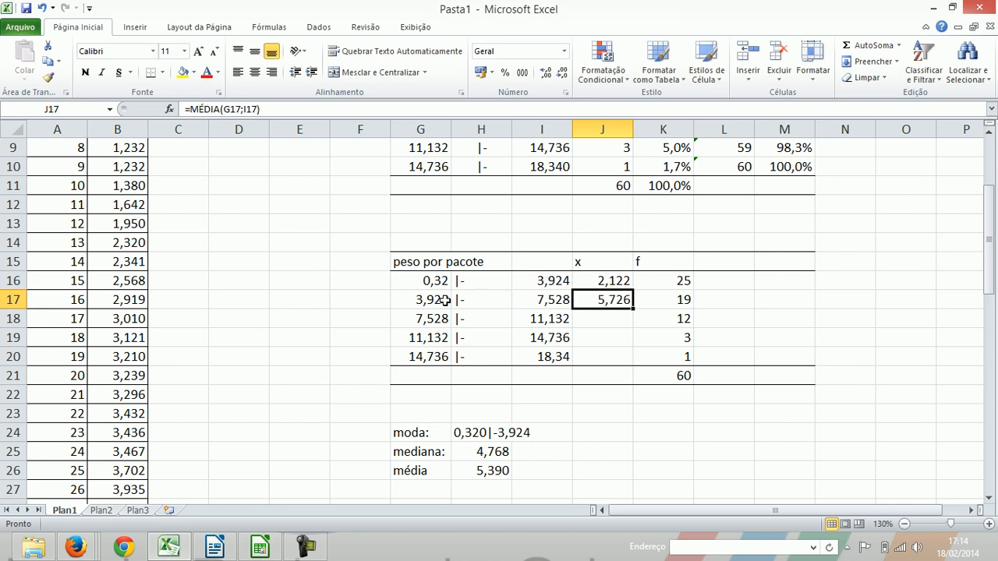
pyautogui.press('Return')
pyautogui.hotkey('ctrl', 'd')
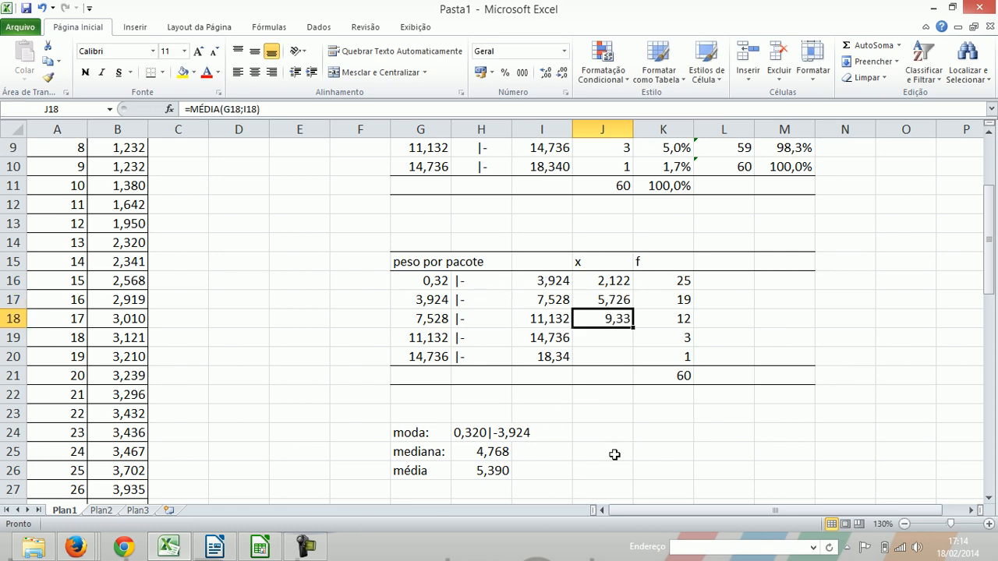
pyautogui.press('Return')
pyautogui.hotkey('ctrl', 'd')
pyautogui.press('Return')
pyautogui.hotkey('ctrl', 'd')
# Add the header "x*f" in L15, beside the f column.
pyautogui.press('Right')
pyautogui.press('Right')
pyautogui.press('Up')
pyautogui.press('Up')
pyautogui.press('Up')
pyautogui.press('Up')
pyautogui.press('Up')
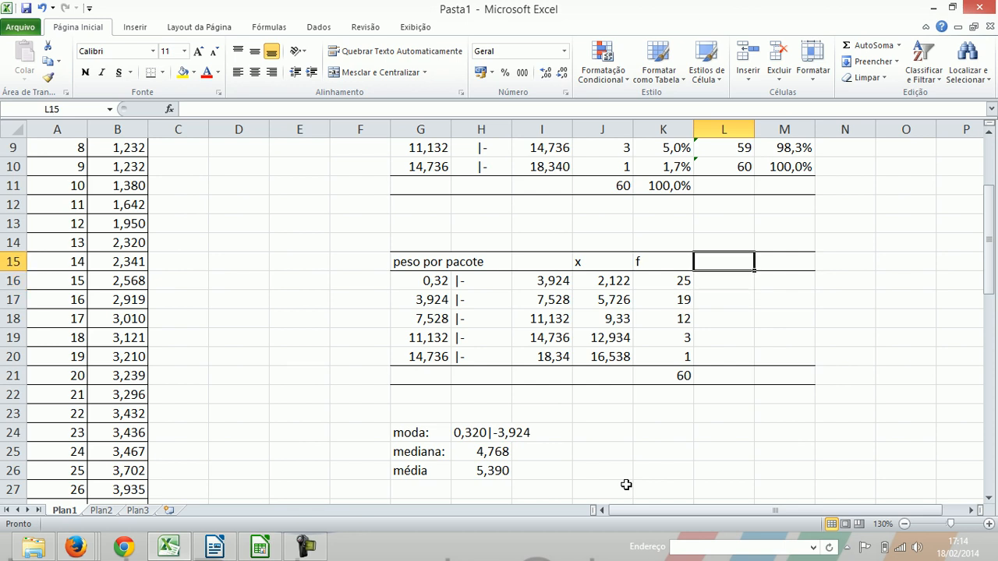
pyautogui.write('x')
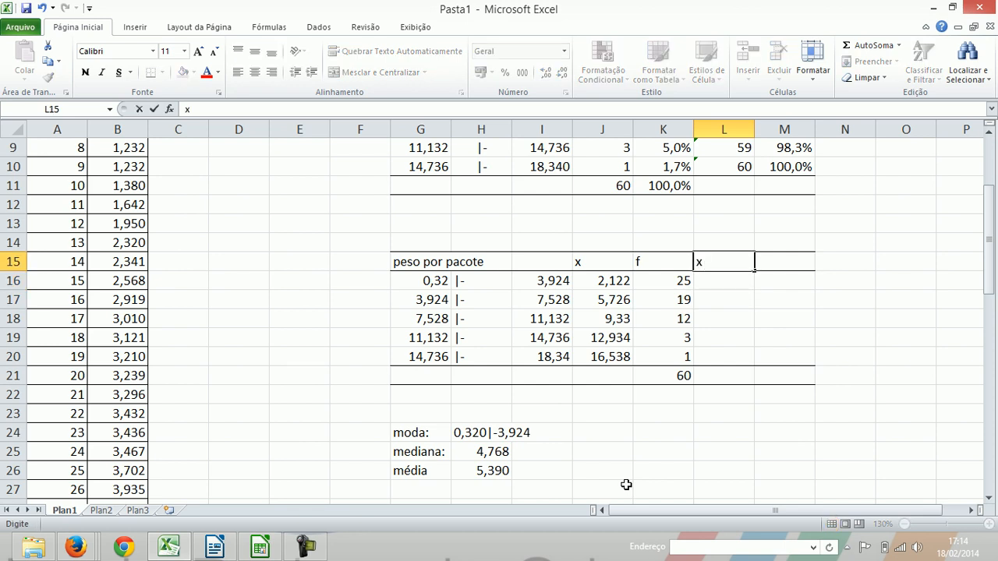
pyautogui.write('*f')
pyautogui.press('Return')
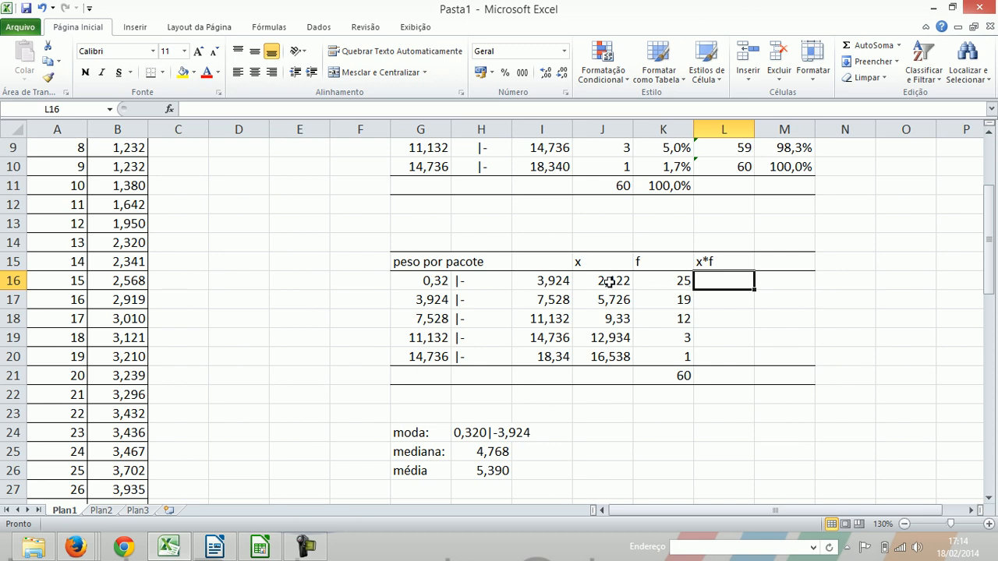
# Enter =J16*K16 in L16 to multiply the first class midpoint by its frequency.
pyautogui.write('=')
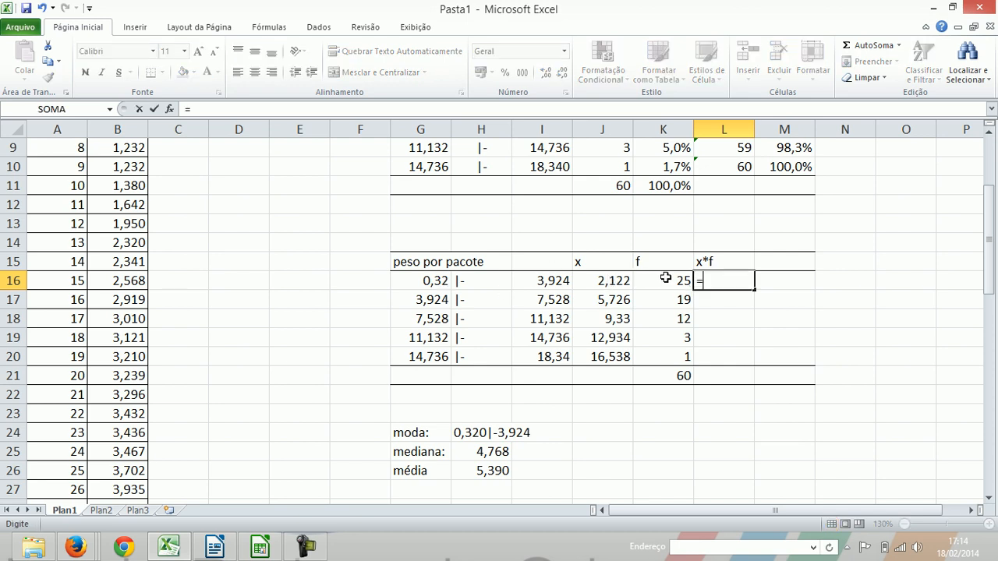
pyautogui.click(617, 279)
pyautogui.write('*')
pyautogui.click(673, 279)
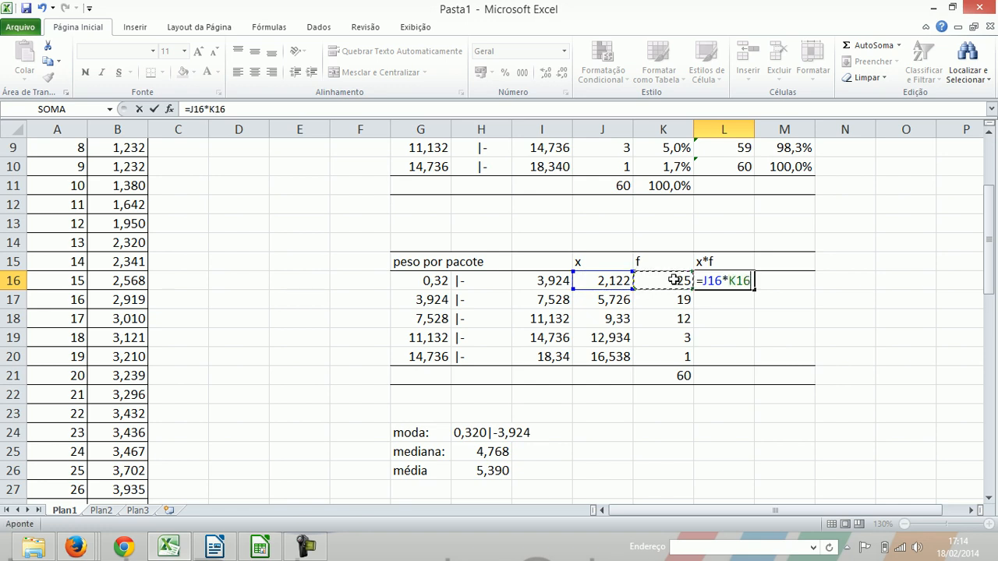
pyautogui.press('Return')
# Enter =J17*K17 in L17 for the second class.
pyautogui.write('=')
pyautogui.click(603, 298)
pyautogui.write('*')
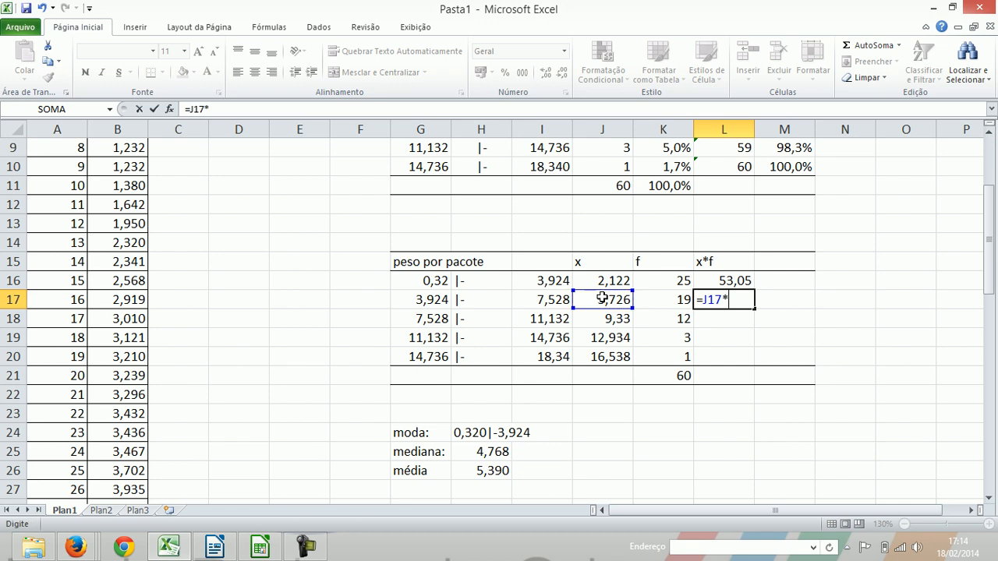
pyautogui.click(668, 299)
pyautogui.press('Return')
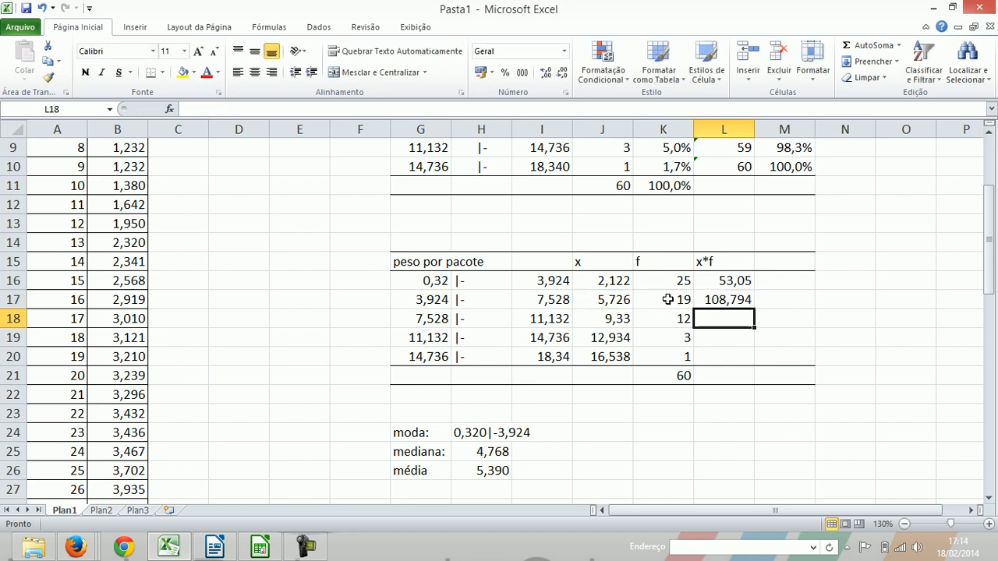
# Enter =J18*K18 in L18 for the third class.
pyautogui.write('=')
pyautogui.click(623, 319)
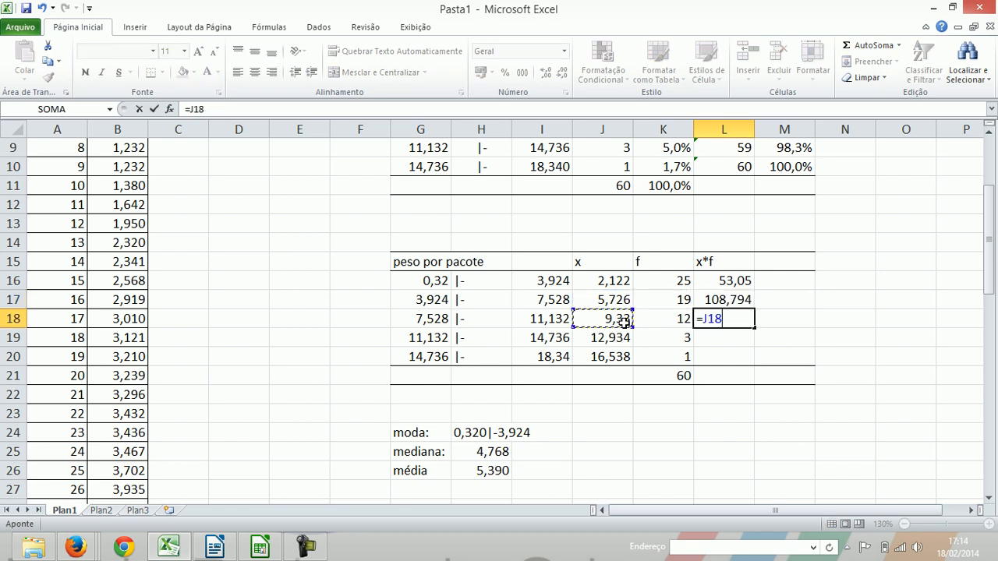
pyautogui.write('(')
pyautogui.write('*')
pyautogui.click(676, 318)
pyautogui.press('Return')
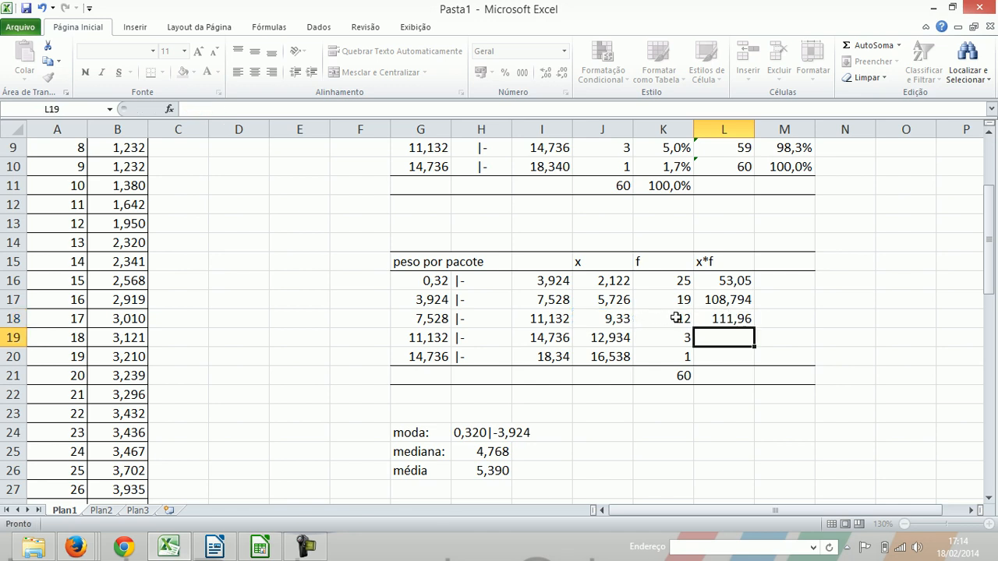
# Enter =J19*K19 in L19 for the fourth class.
pyautogui.write('=')
pyautogui.click(610, 337)
pyautogui.write('*')
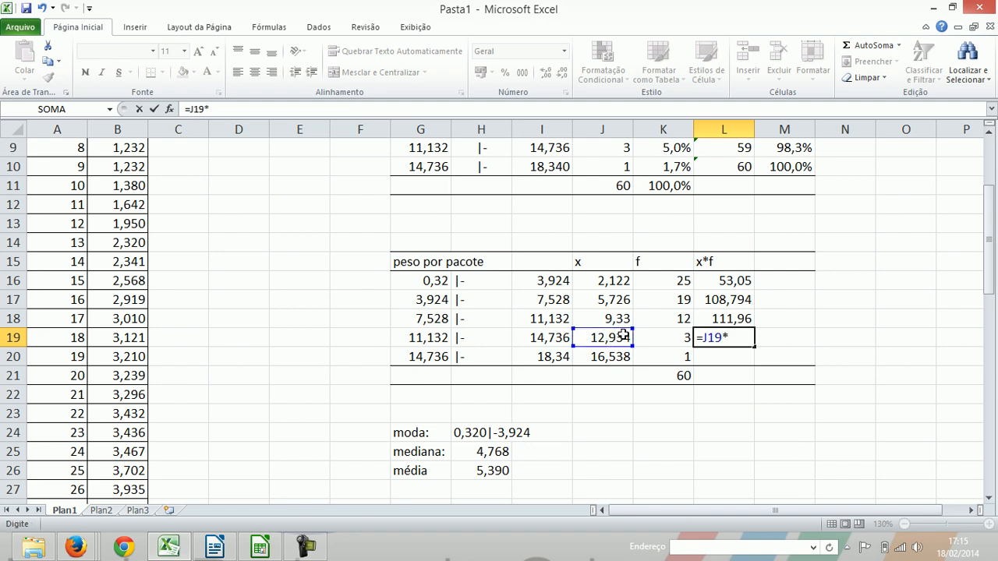
pyautogui.click(670, 339)
pyautogui.press('Return')
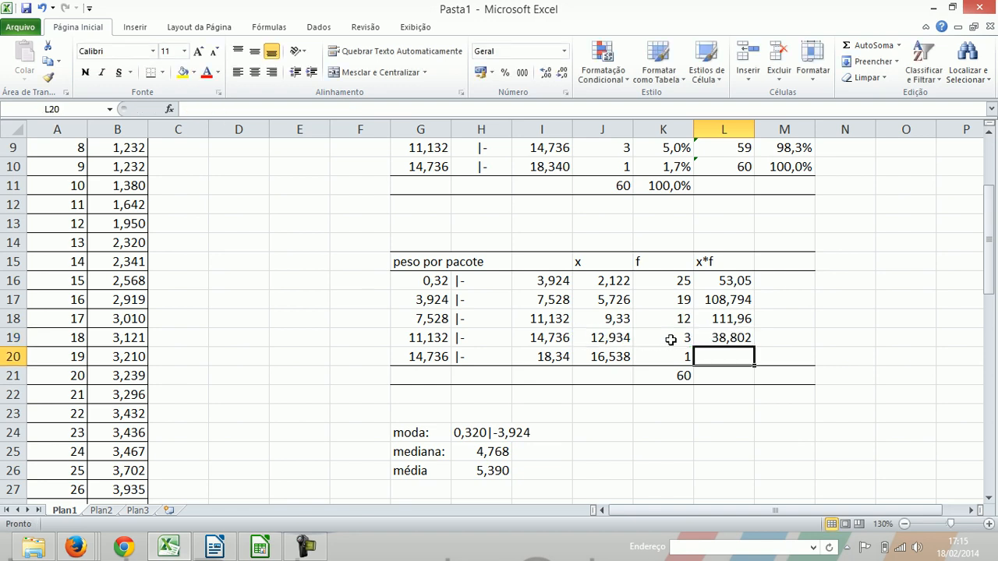
# Enter =J20*K20 in L20 for the last class.
pyautogui.write('=')
pyautogui.click(611, 355)
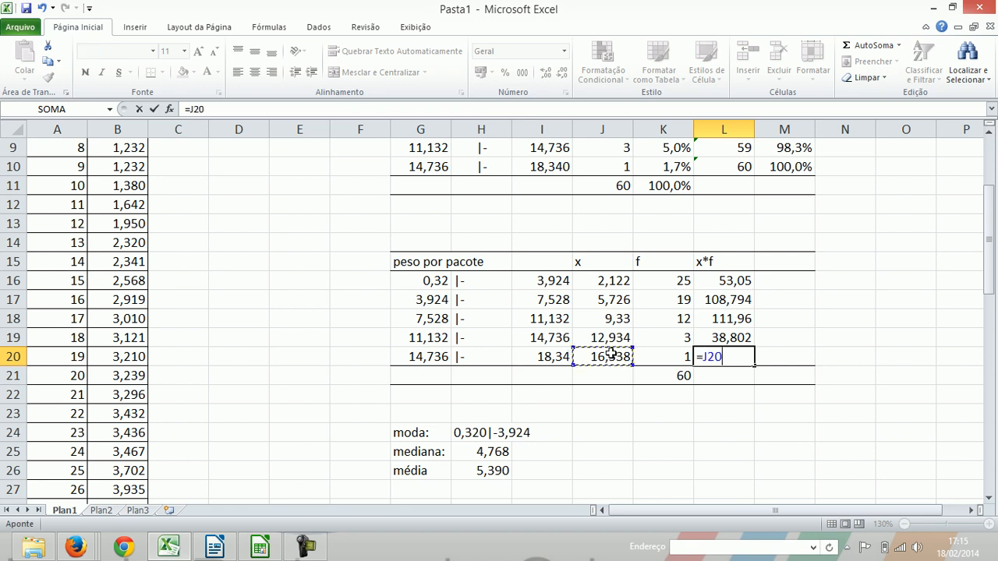
pyautogui.write('*')
pyautogui.click(670, 356)
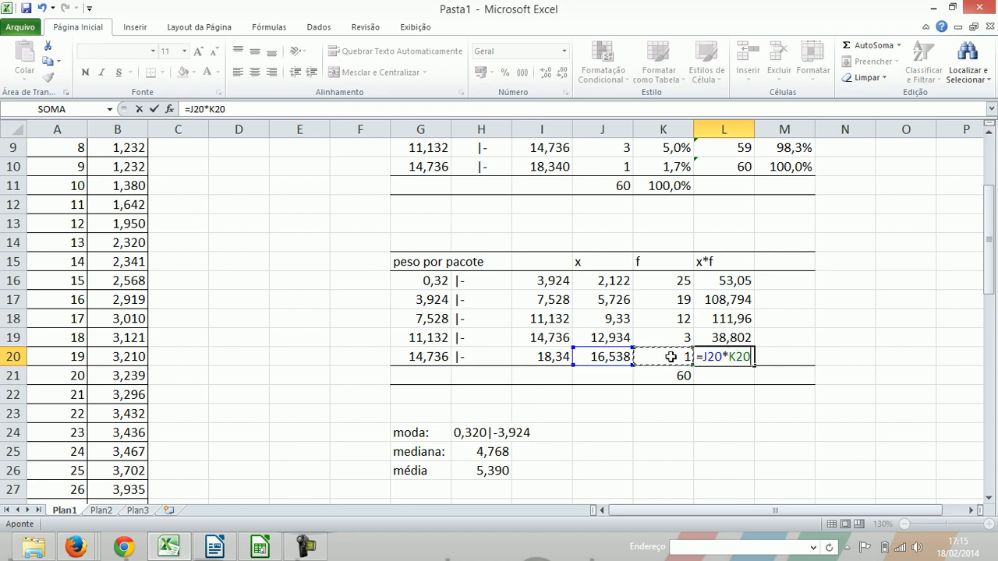
pyautogui.press('Return')
# Total the x*f column in L21 with =SOMA(L16:L20).
pyautogui.click(854, 53)
pyautogui.press('Return')
pyautogui.press('Up')
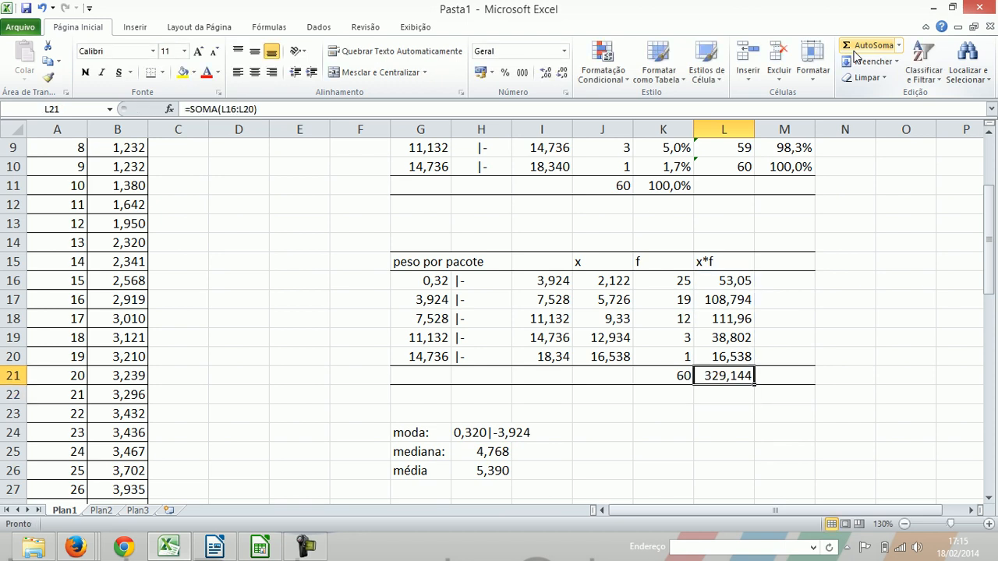
pyautogui.press('Down')
pyautogui.press('Up')
# Compute the grouped-data mean in J26, on the média row, as =L21/K21.
pyautogui.press('Left')
pyautogui.press('Down')
pyautogui.press('Down')
pyautogui.press('Down')
pyautogui.press('Down')
pyautogui.press('Down')
pyautogui.press('Left')
pyautogui.write('=')
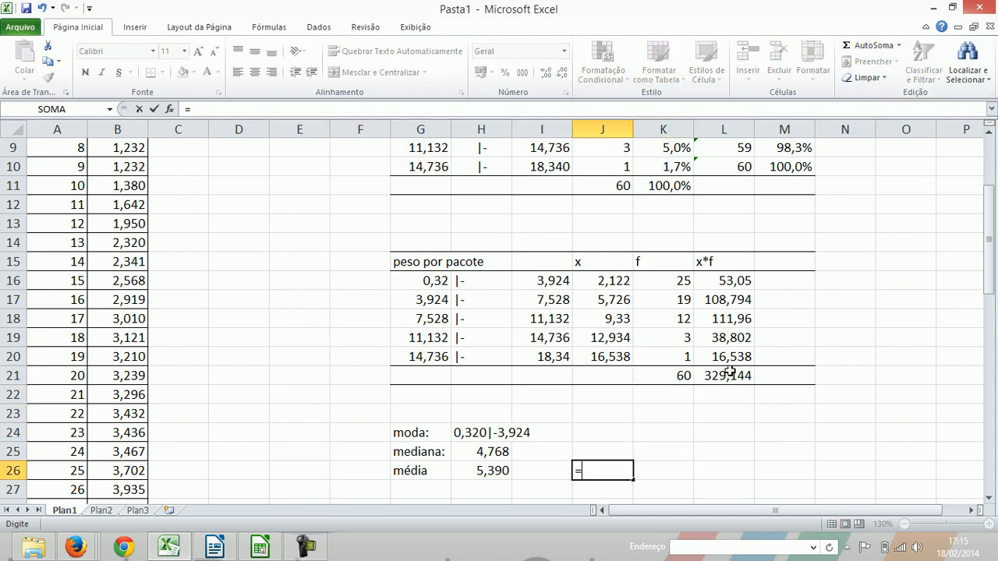
pyautogui.click(719, 372)
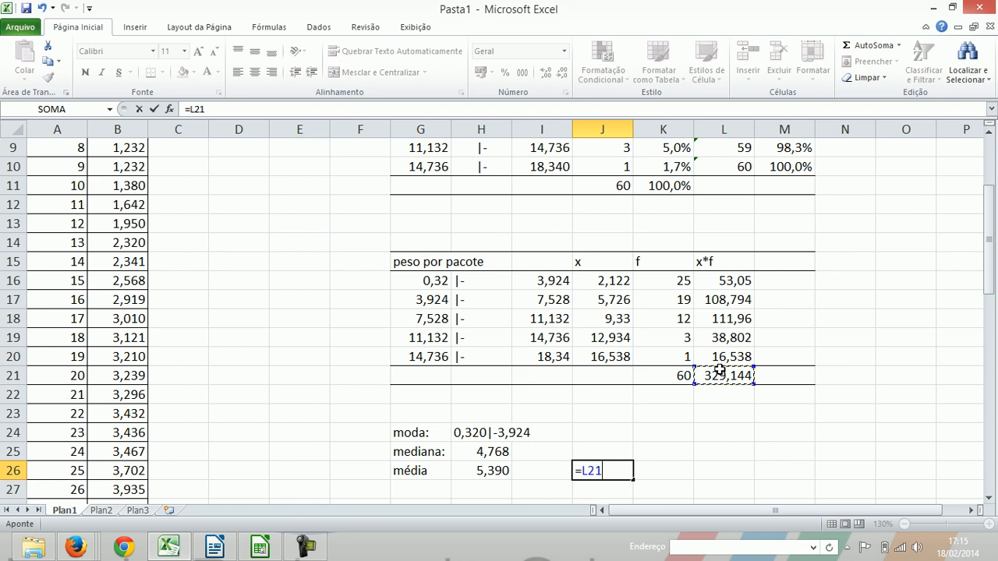
pyautogui.write('/')
pyautogui.click(684, 376)
pyautogui.press('Return')
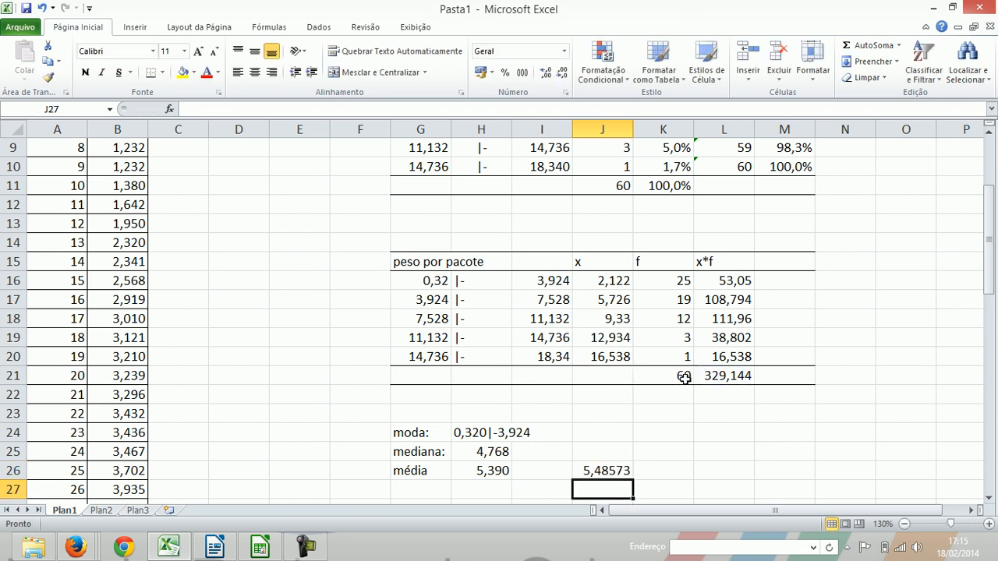
# Format the grouped mean in J26 to show two decimal places.
pyautogui.press('Up')
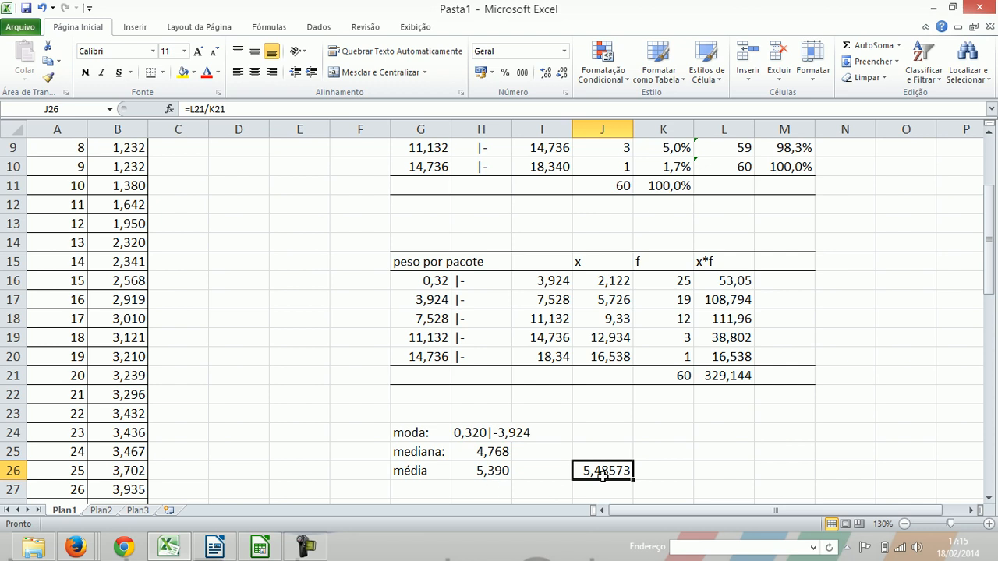
pyautogui.click(563, 74)
pyautogui.click(563, 74)
pyautogui.click(564, 74)
pyautogui.click(564, 74)
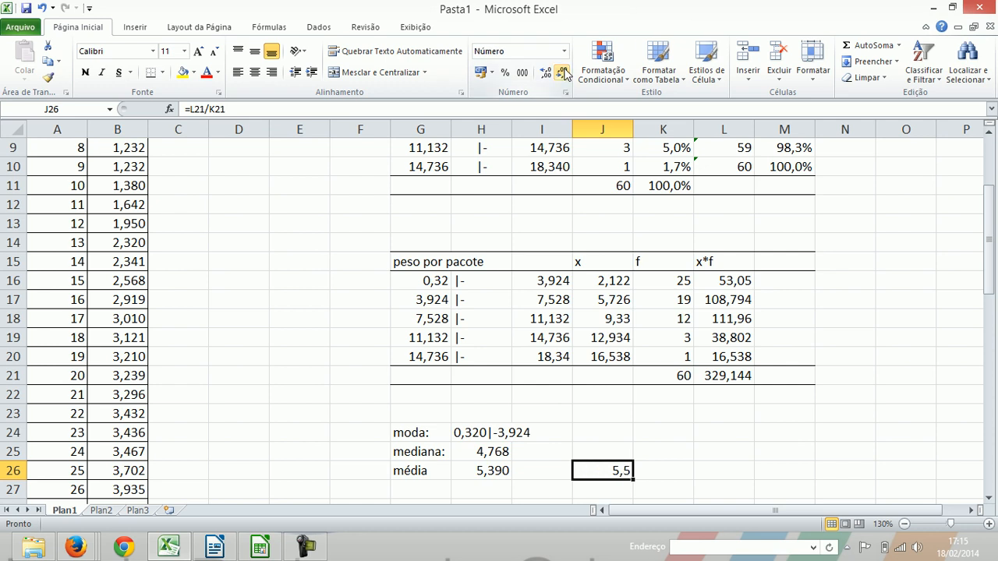
pyautogui.click(545, 72)
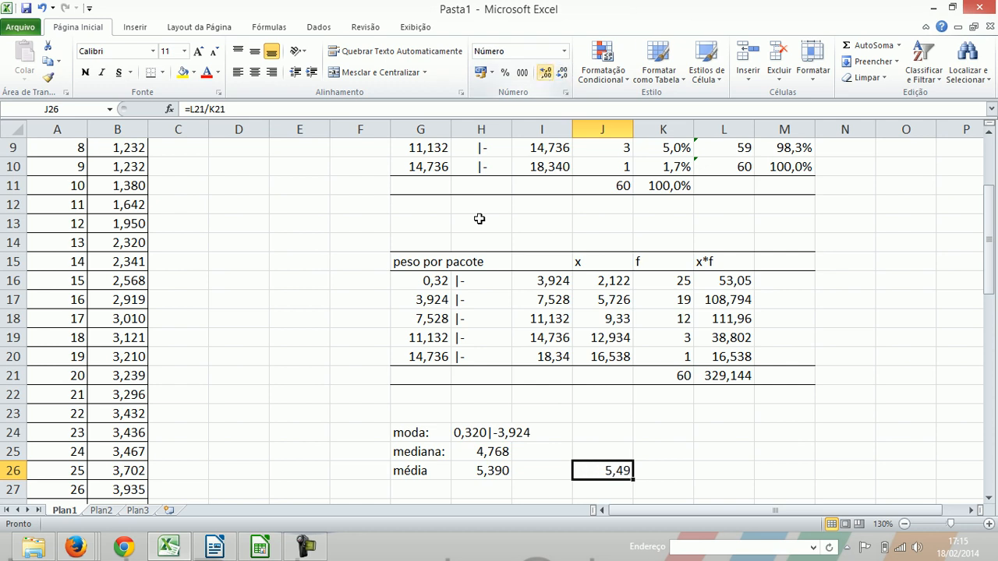